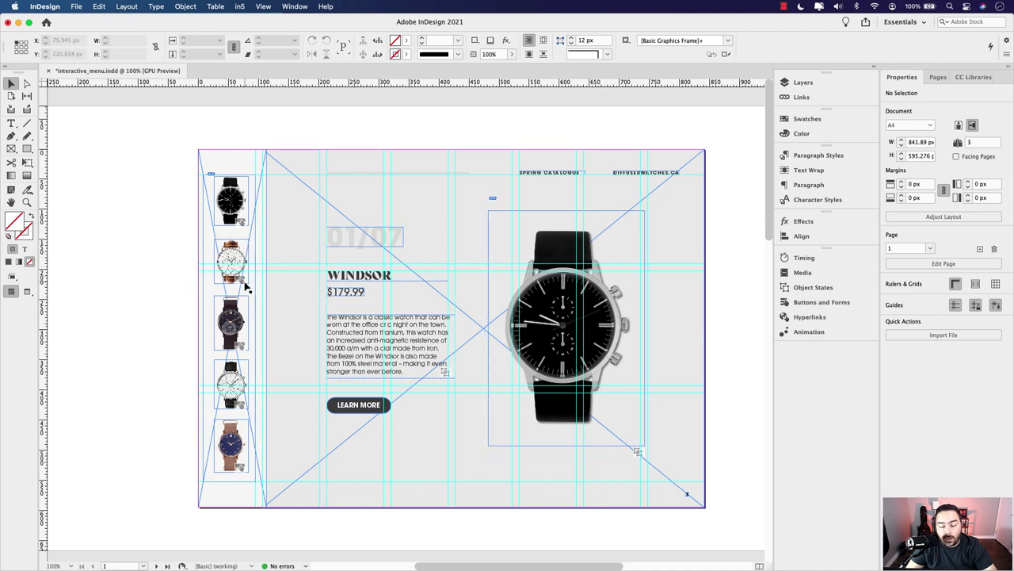
Step: Scroll down and pan until the blank page 2 sits centered and fully visible
scroll(674, 427, down, 6)
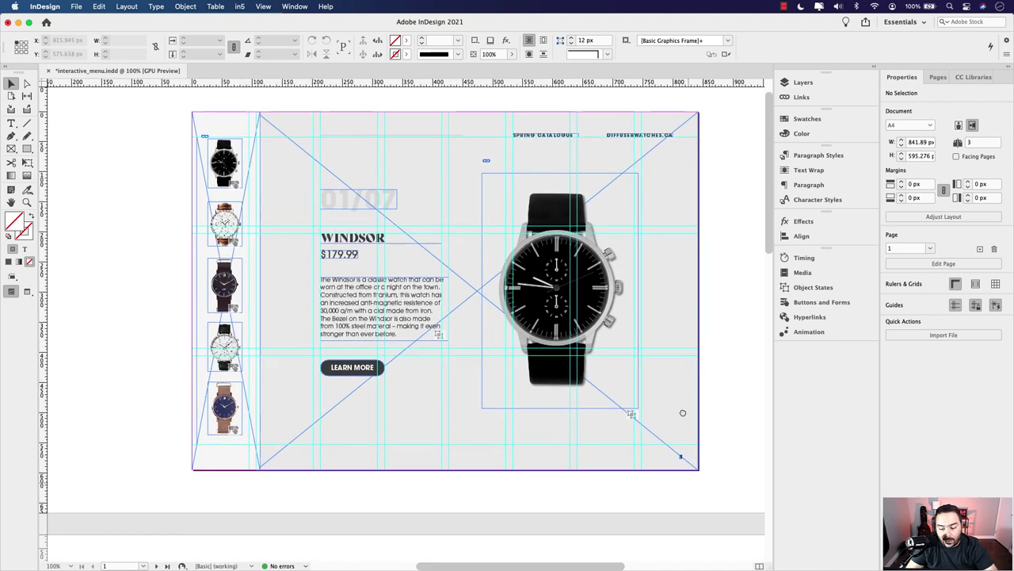
drag(580, 456, 568, 310)
drag(547, 356, 531, 312)
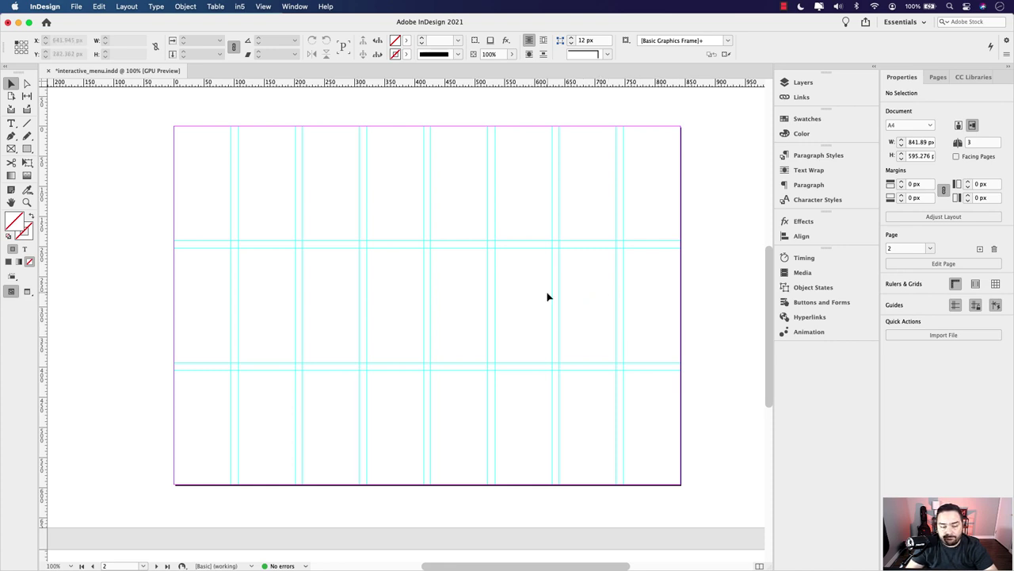
click(76, 6)
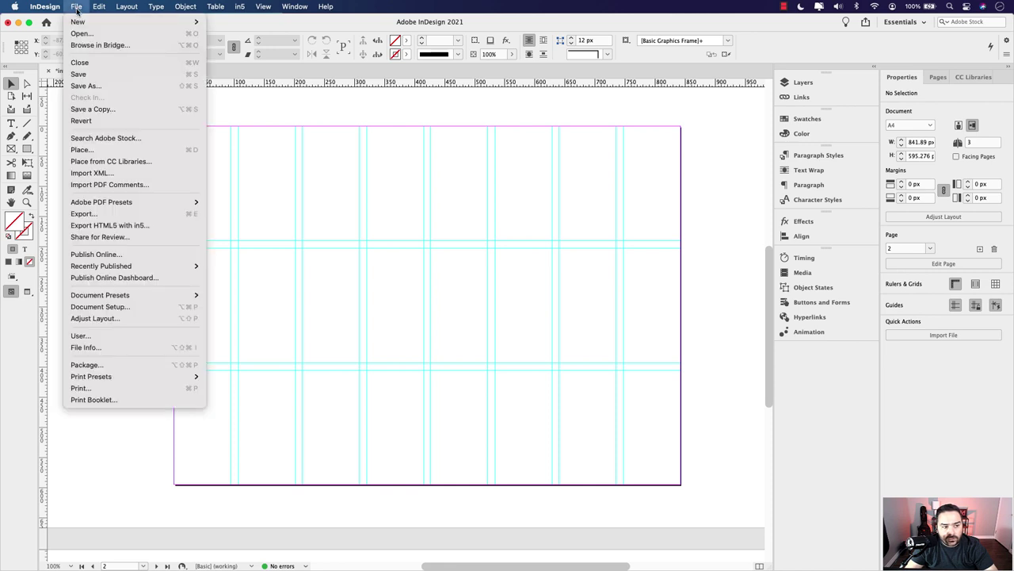
mouse_move(85, 22)
click(236, 22)
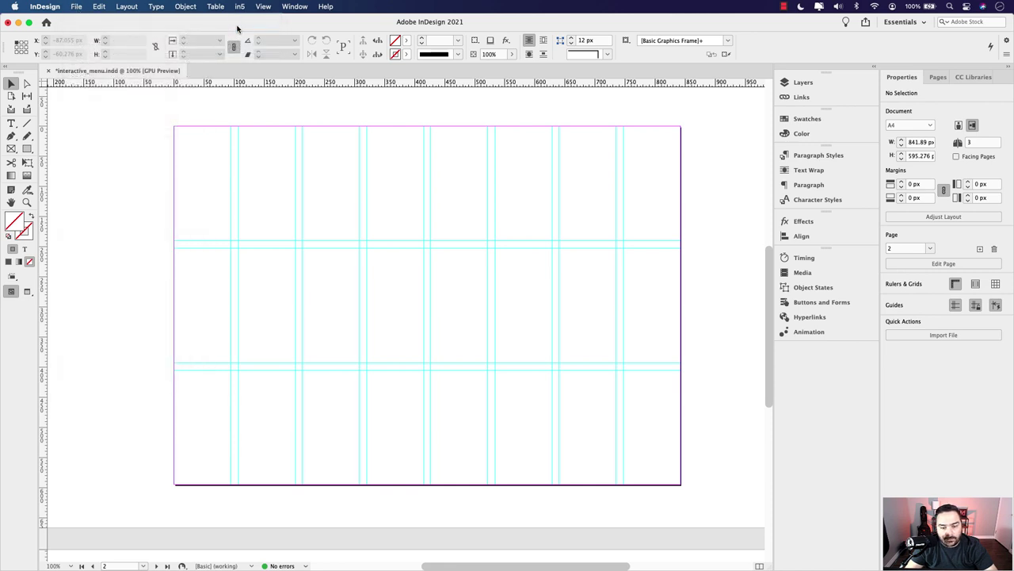
click(333, 105)
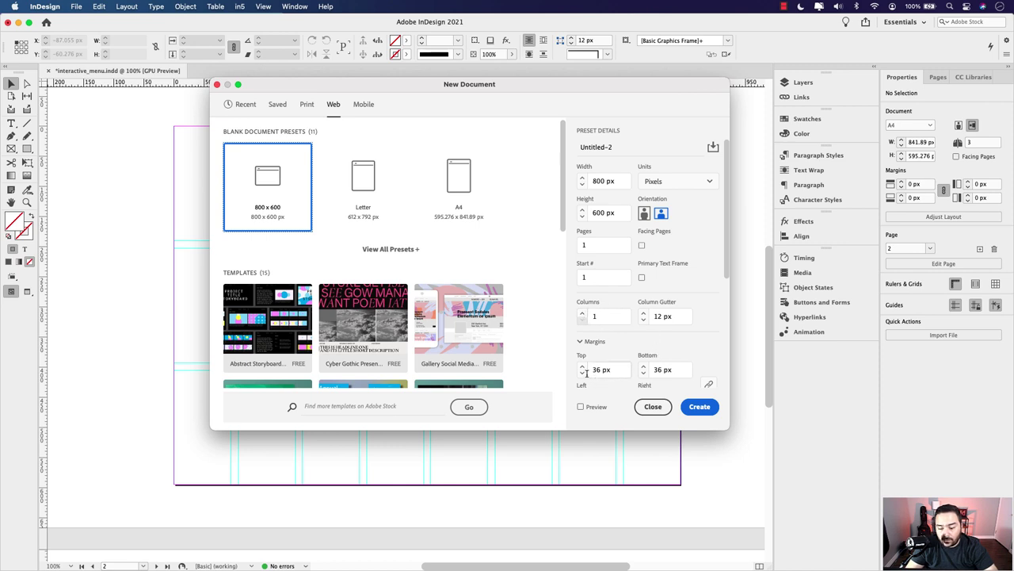
click(648, 407)
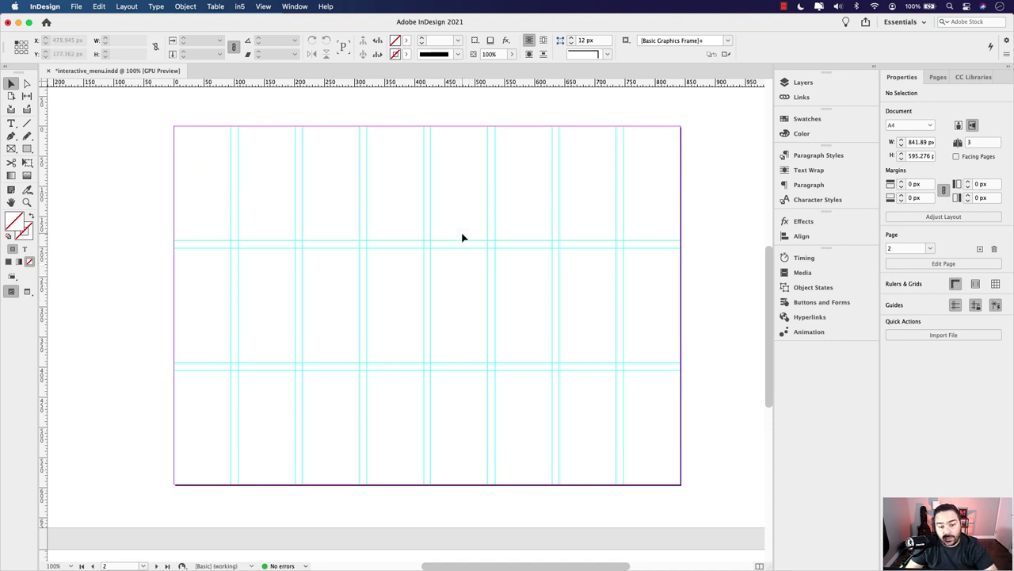
Step: Draw a rectangle frame covering the whole of page 2
mouse_move(375, 195)
mouse_down()
mouse_move(394, 197)
mouse_move(381, 204)
mouse_up()
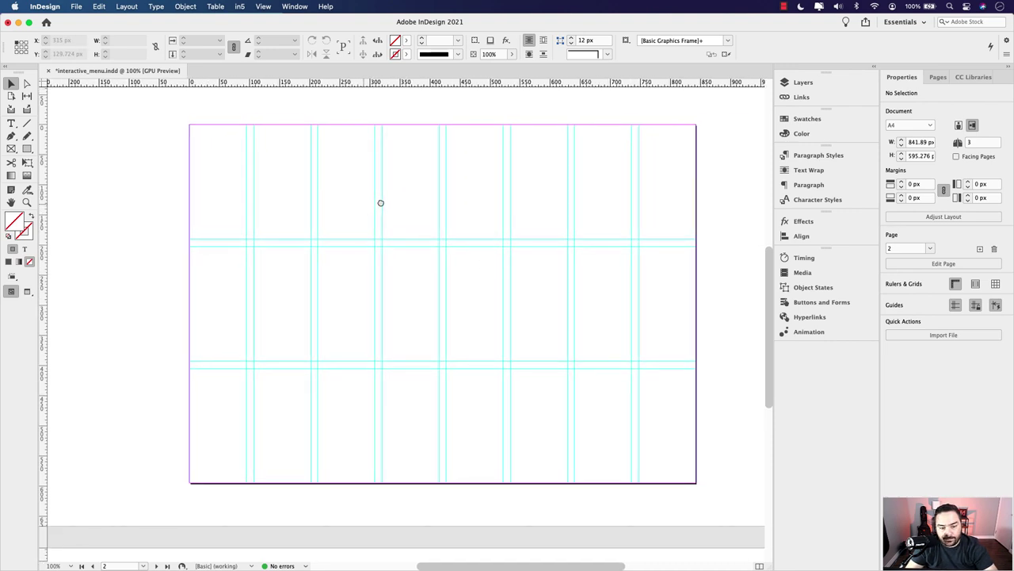
click(11, 148)
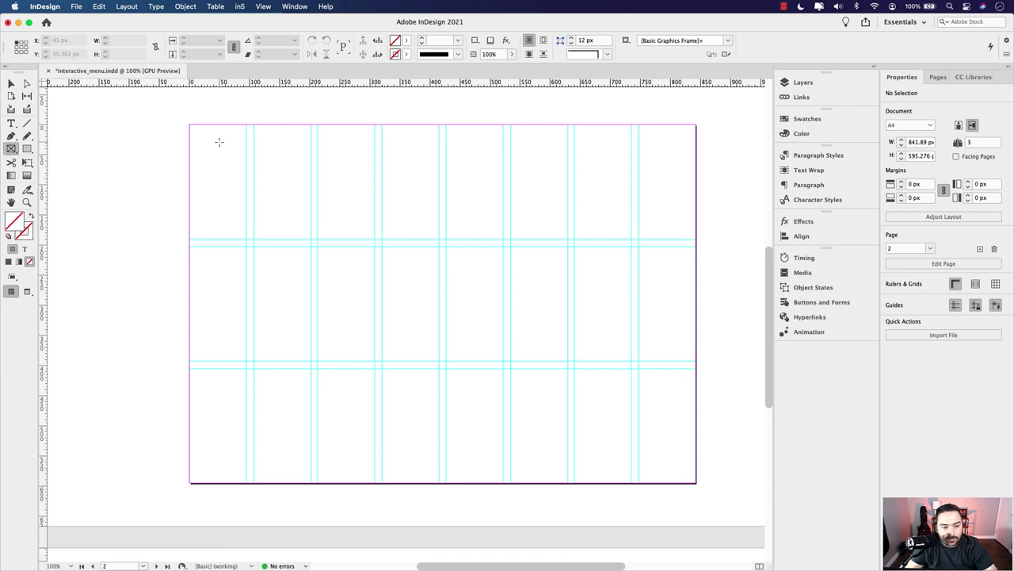
drag(190, 124, 696, 483)
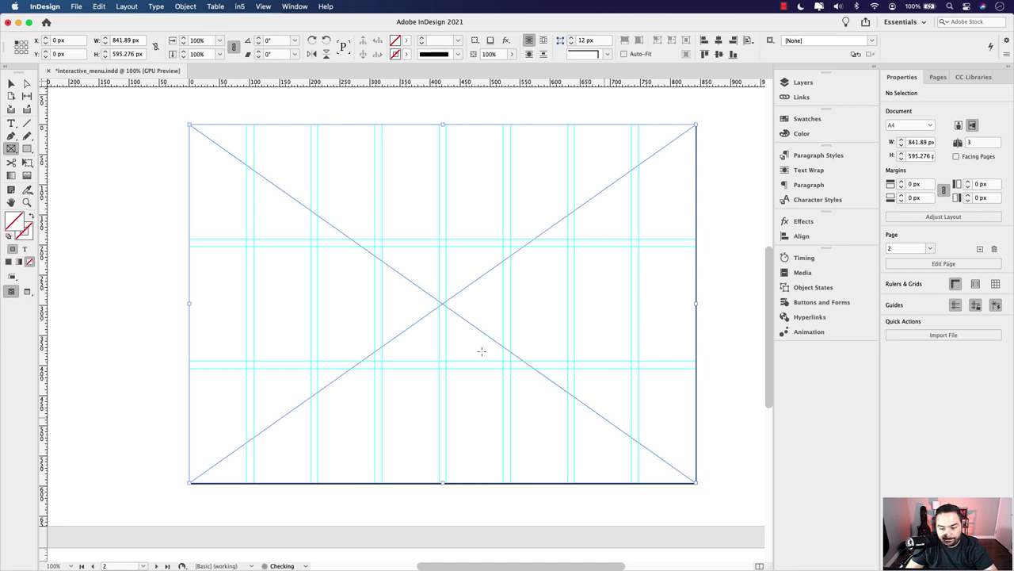
click(11, 83)
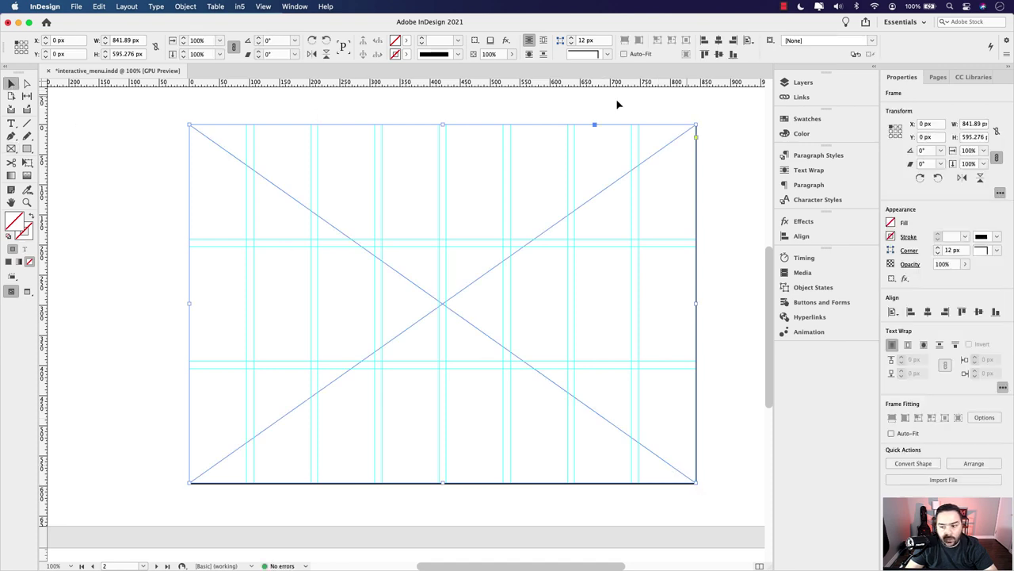
Step: Fill the page frame with PANTONE P 179-12 U at a 12% tint
click(806, 118)
scroll(772, 316, down, 10)
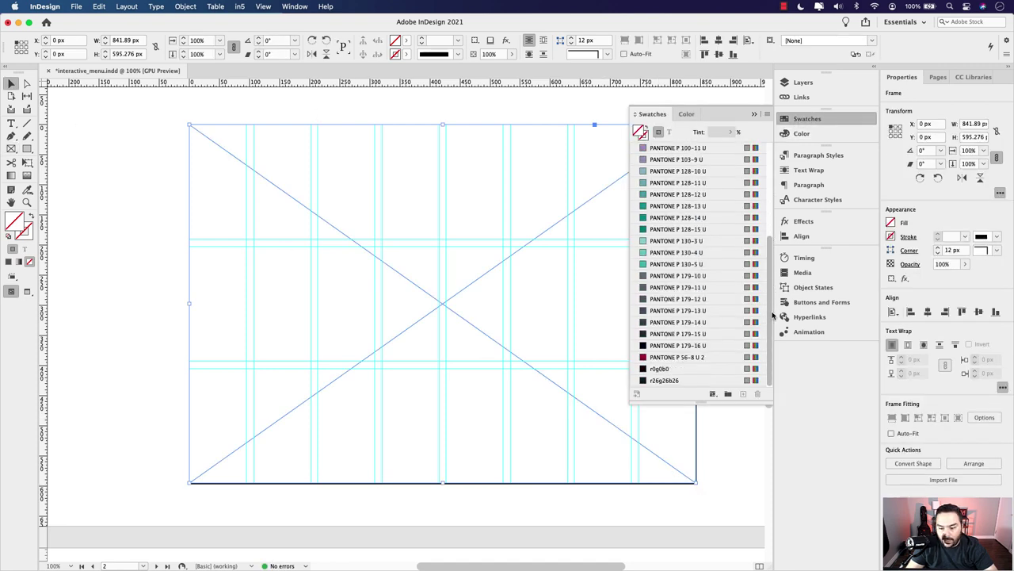
click(698, 300)
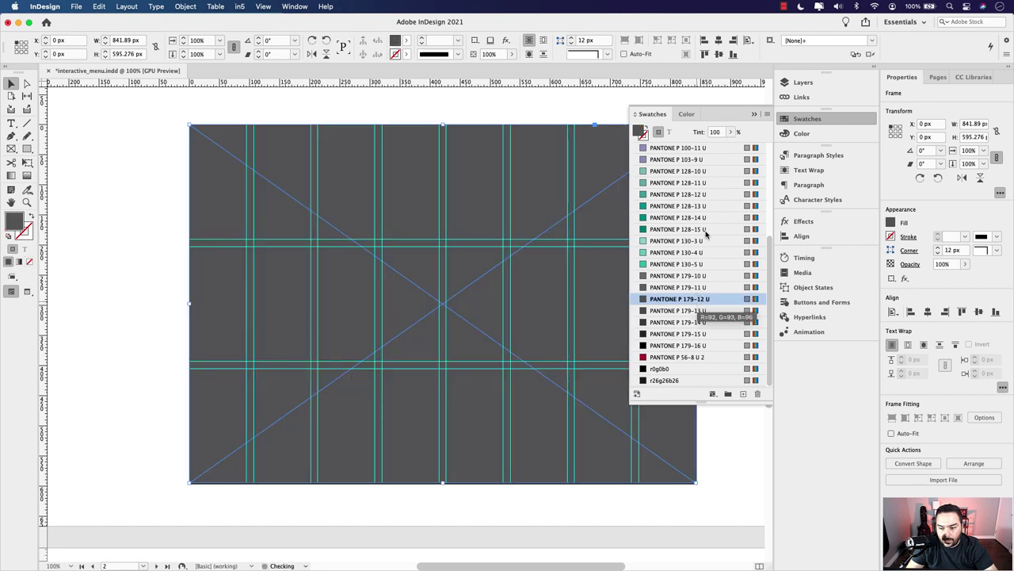
double_click(715, 132)
text(12)
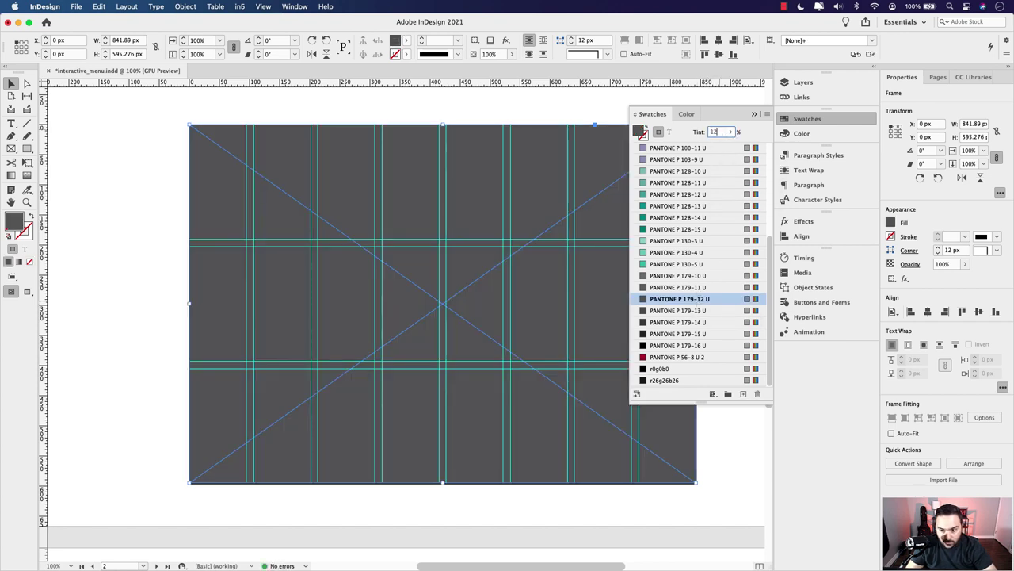
key(Return)
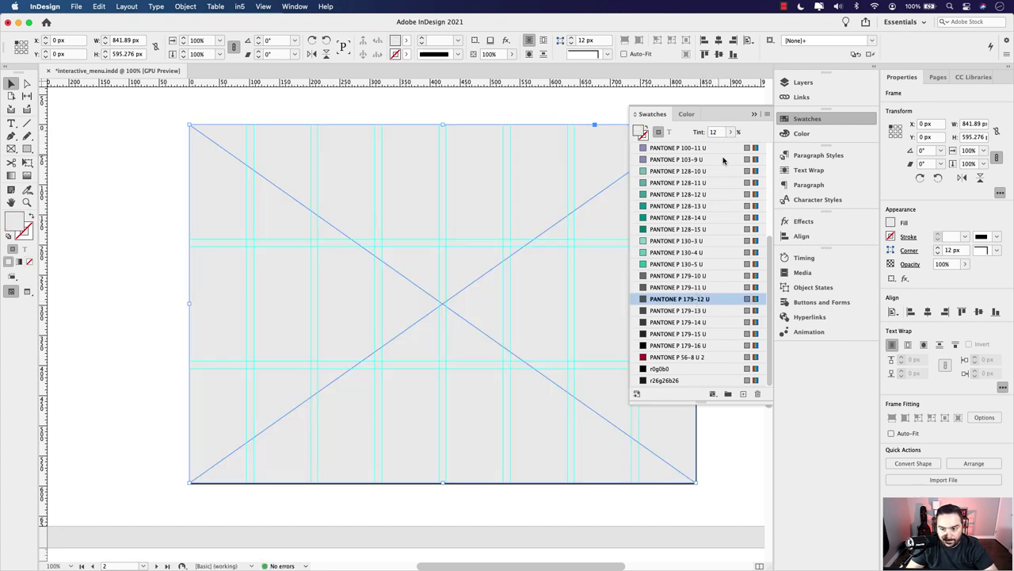
click(581, 111)
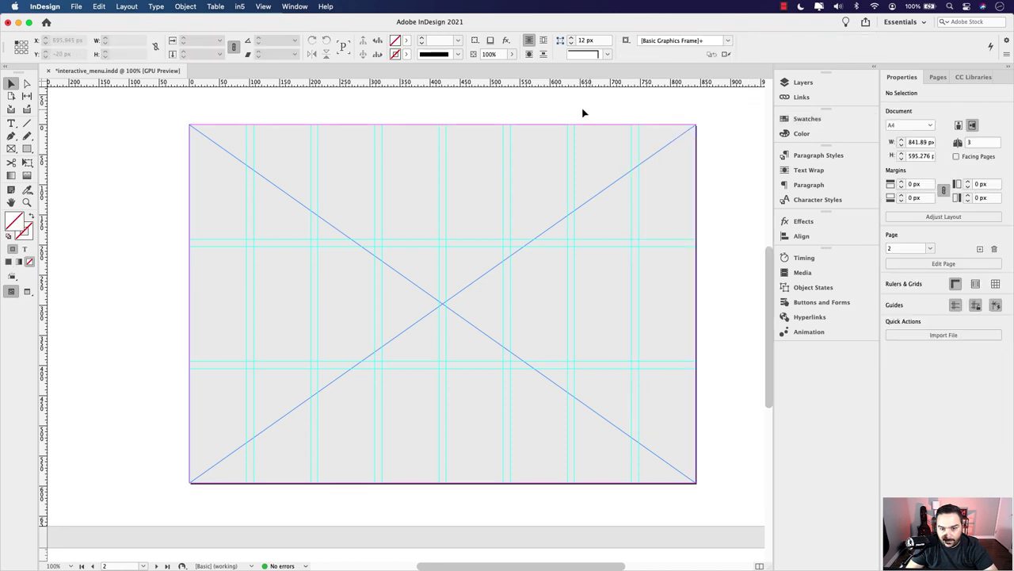
click(793, 91)
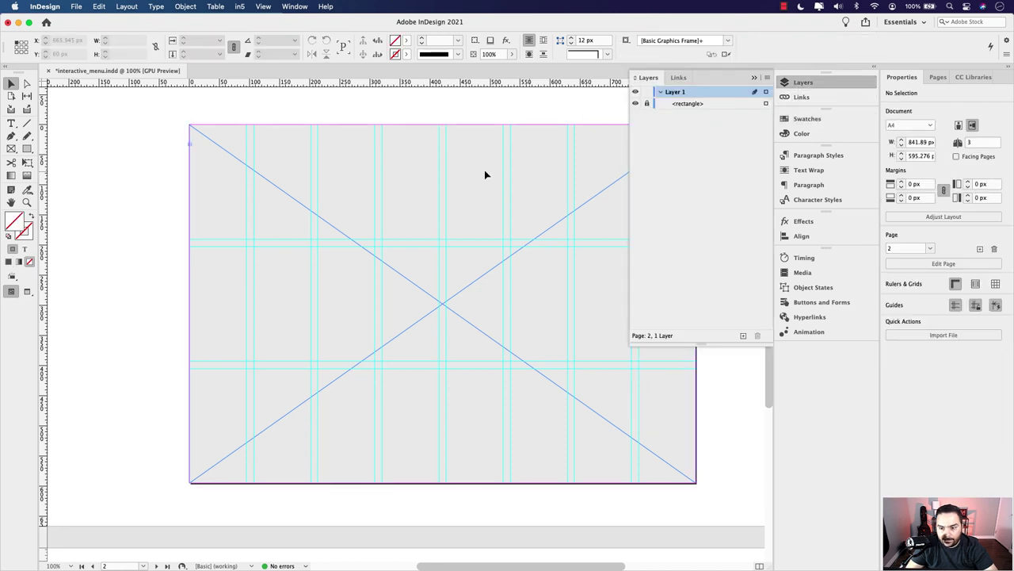
click(11, 149)
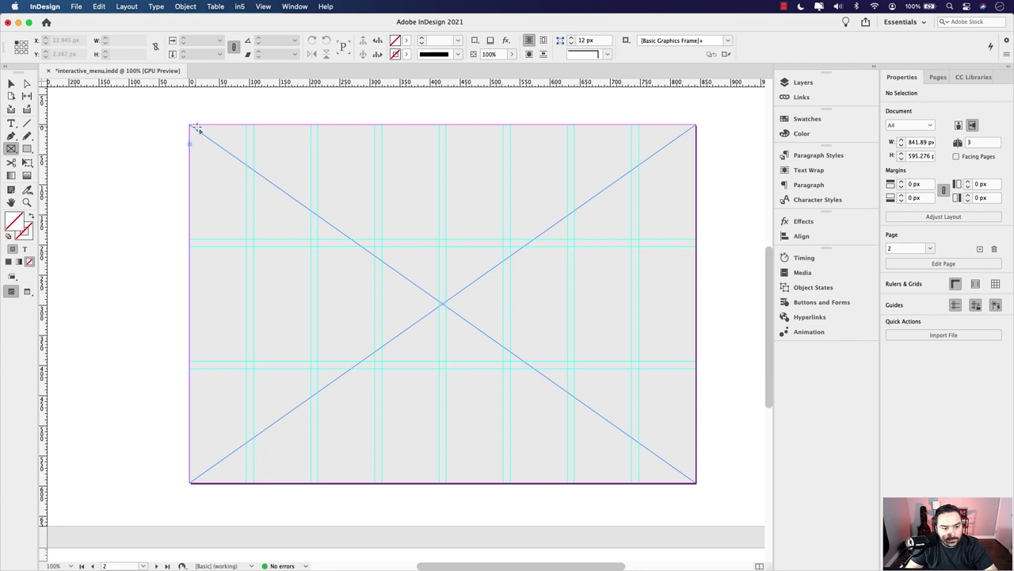
Step: Draw a narrow full-height frame along page 2's left edge and fill it with PANTONE P 179-12 U
drag(190, 125, 264, 483)
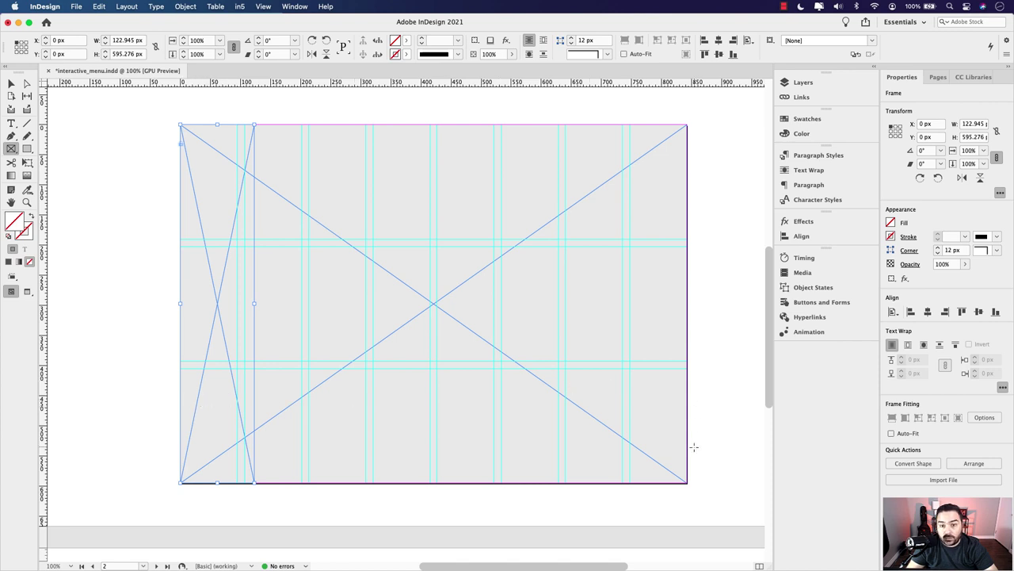
click(11, 84)
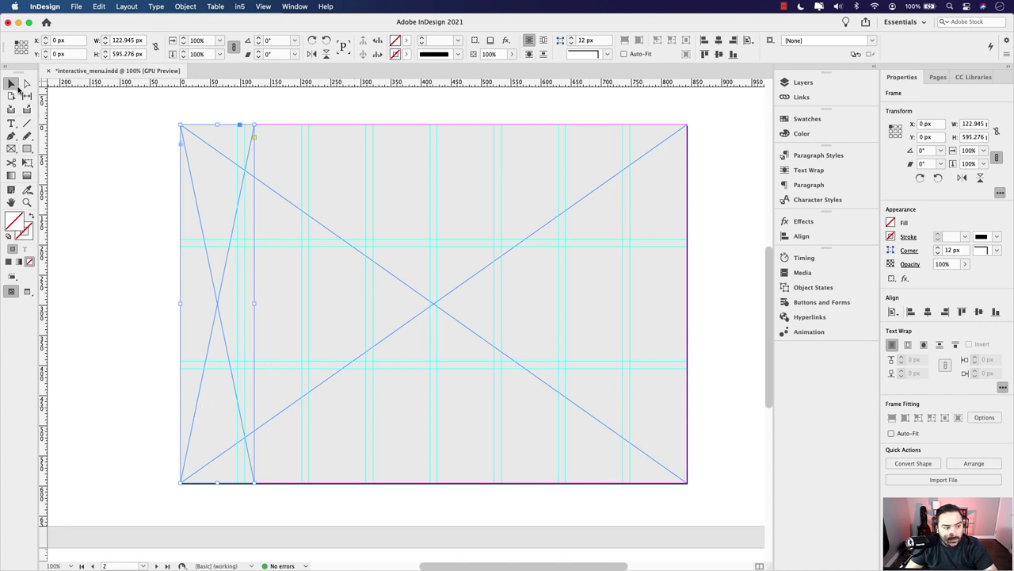
click(803, 121)
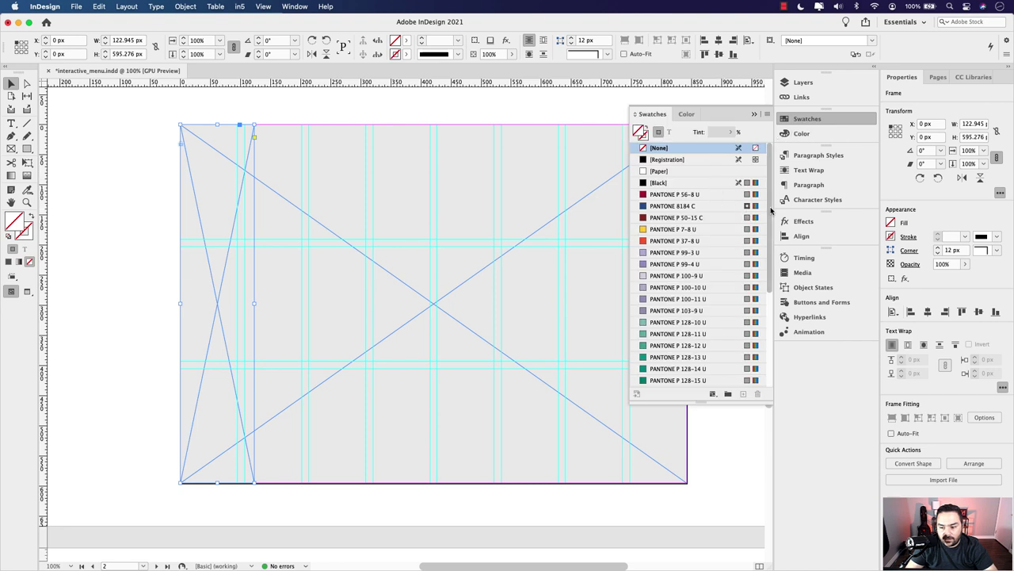
drag(768, 213, 769, 306)
click(703, 299)
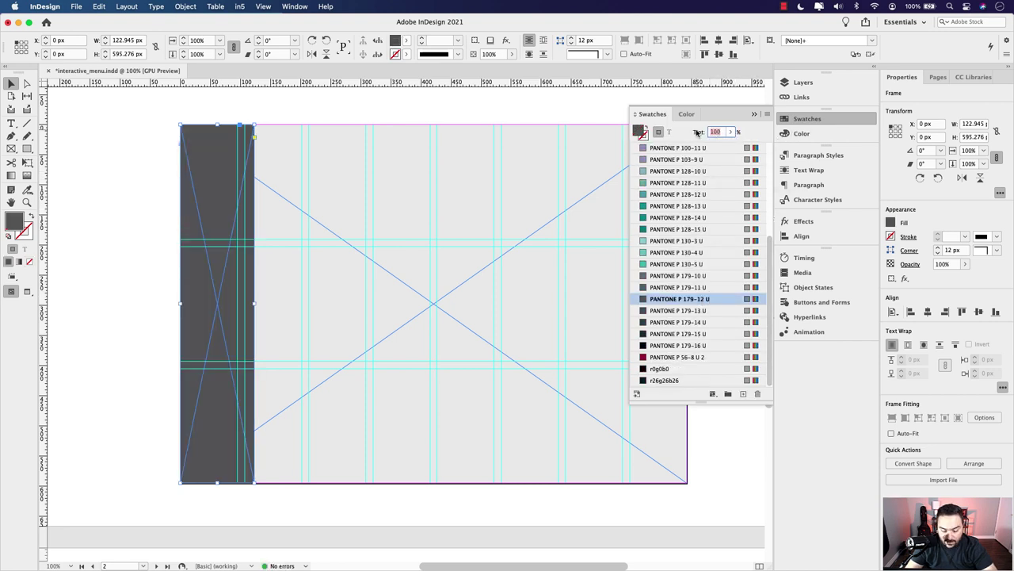
Step: Set the sidebar fill tint to 5% and check it in preview mode
text(5)
key(Return)
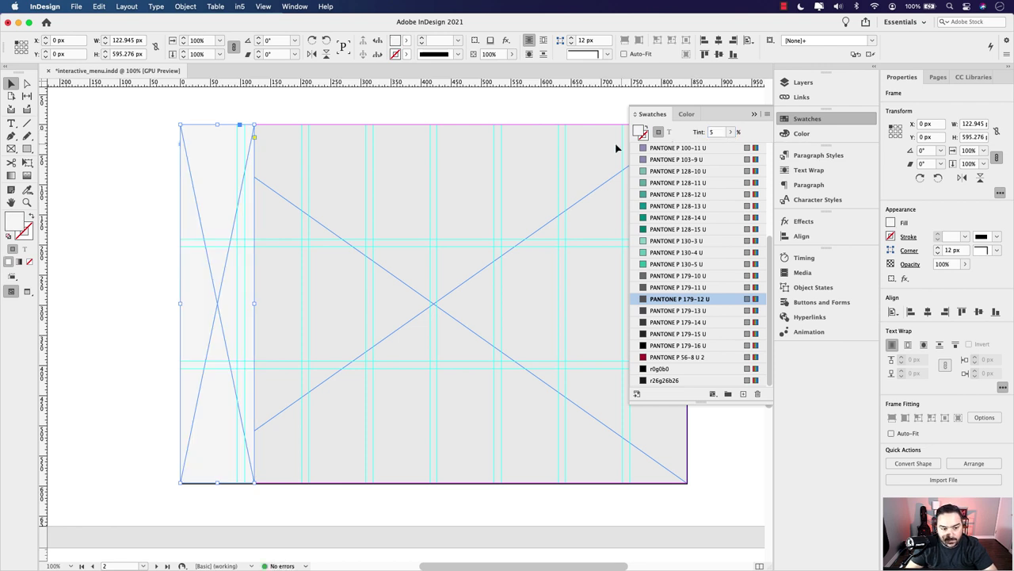
click(754, 113)
click(460, 110)
key(w)
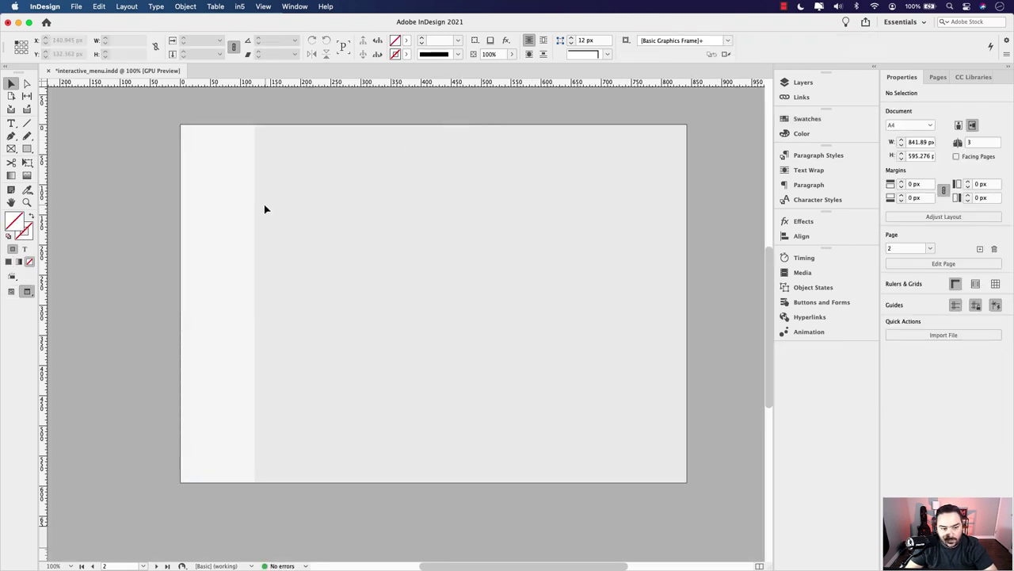
scroll(342, 206, left, 3)
key(w)
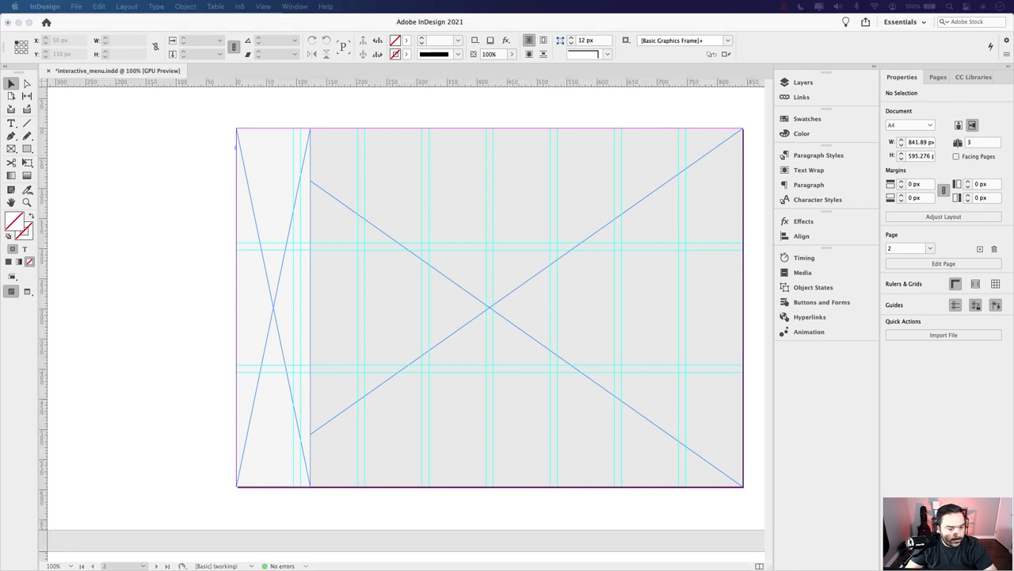
Step: Drag the Finder window with the Watches folder over the InDesign layout
drag(0, 181, 516, 177)
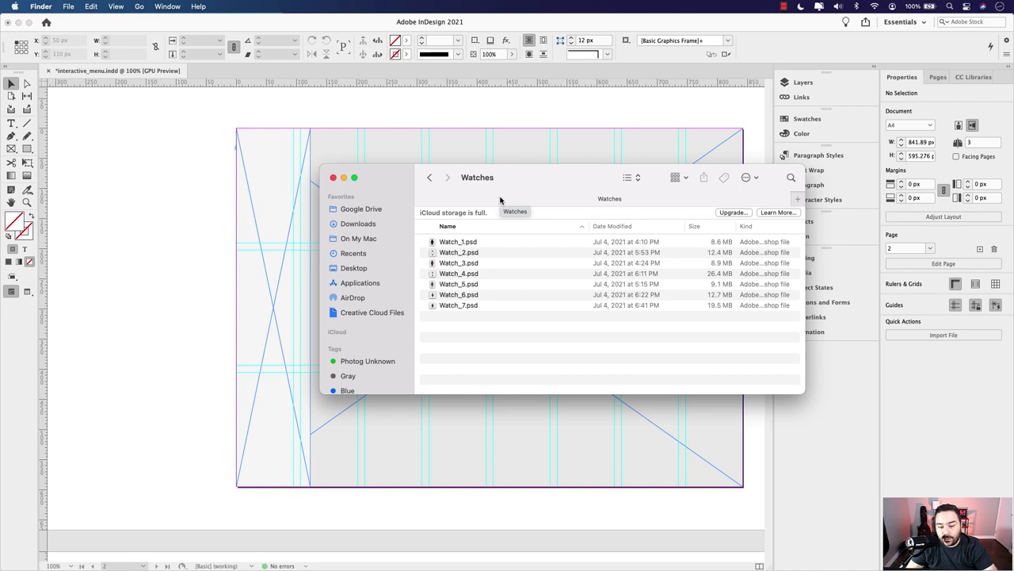
Step: Select Watch_1.psd through Watch_7.psd and drag them into the InDesign document
click(472, 244)
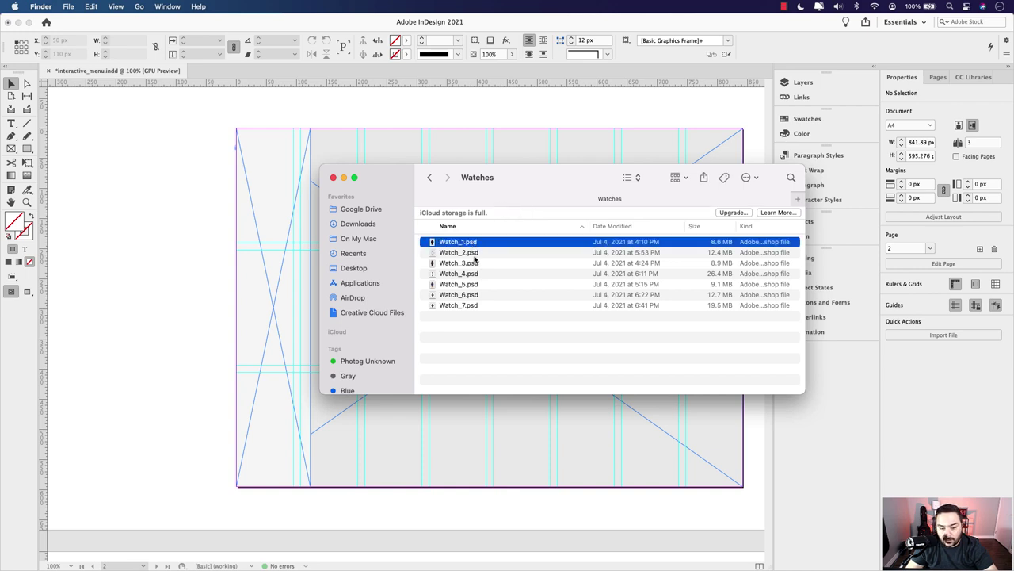
shift+click(467, 306)
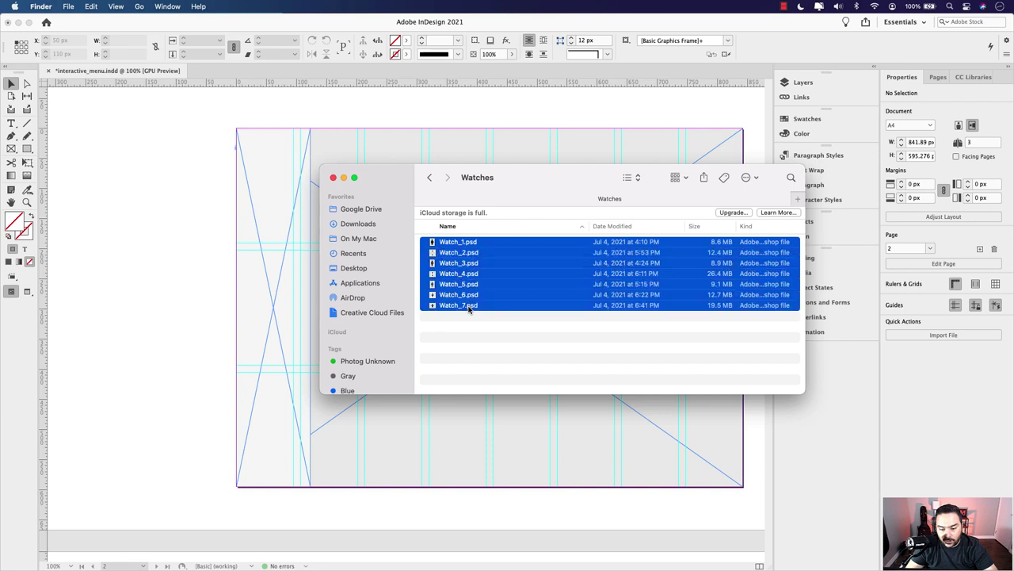
drag(474, 249, 189, 212)
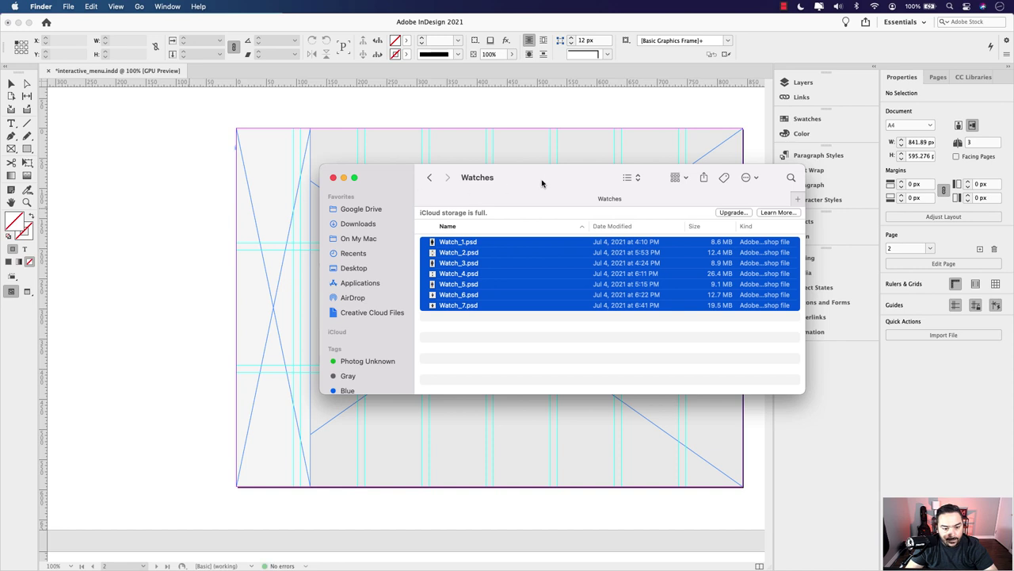
drag(544, 181, 165, 182)
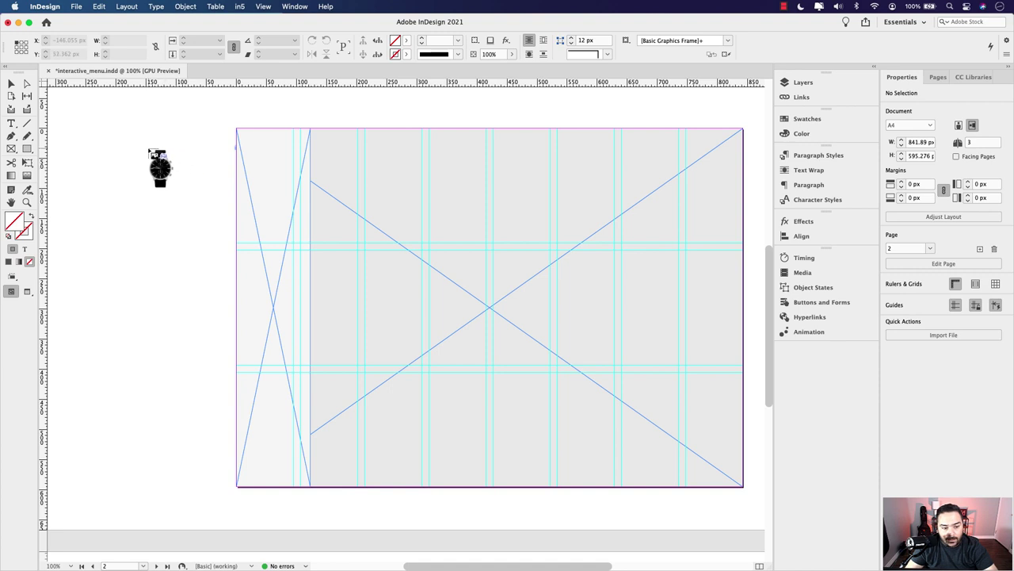
Step: Place the seven watch images as separate frames on the pasteboard beside page 2
drag(140, 147, 198, 236)
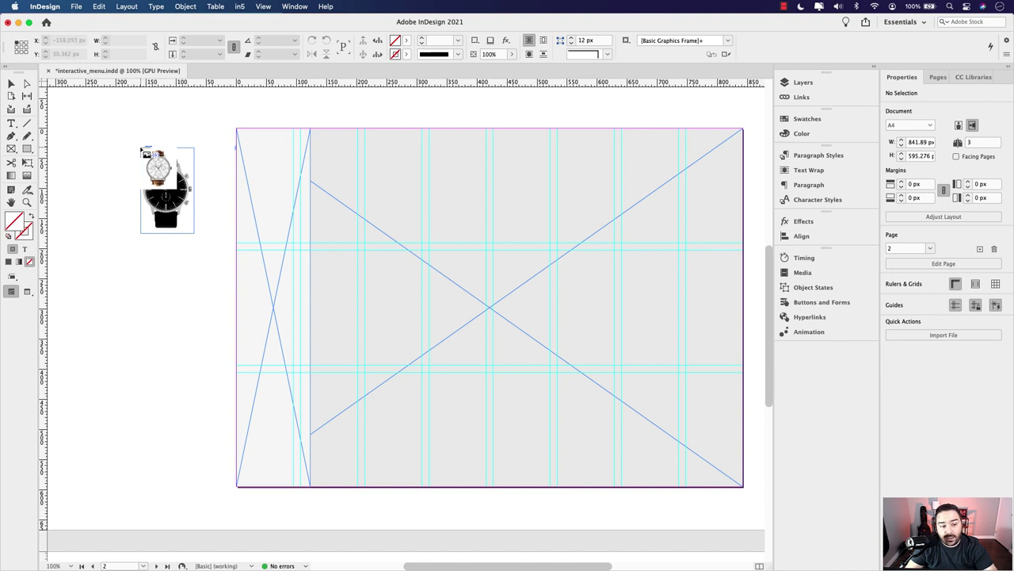
drag(140, 245, 199, 427)
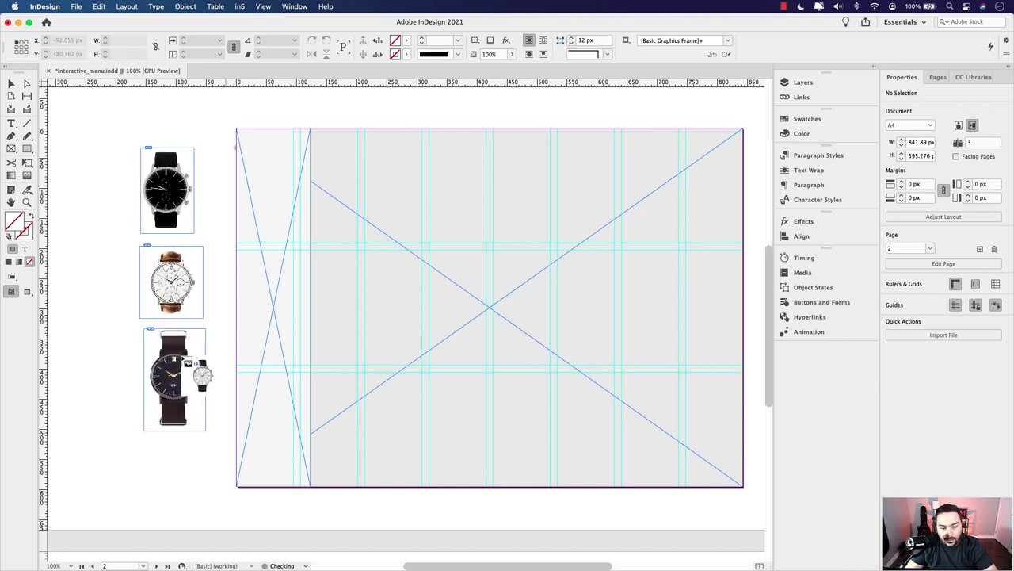
drag(194, 271, 344, 279)
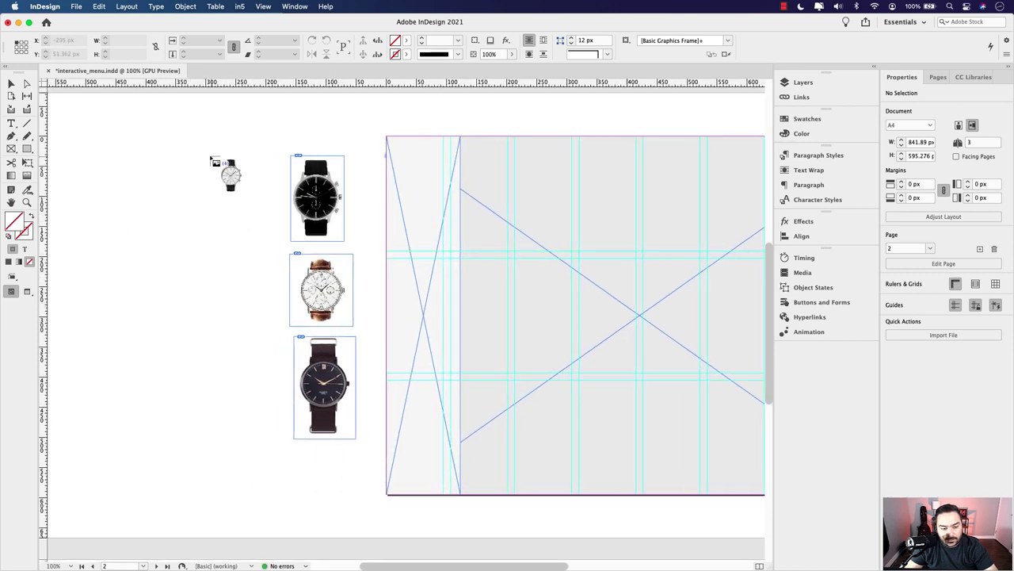
drag(199, 148, 227, 227)
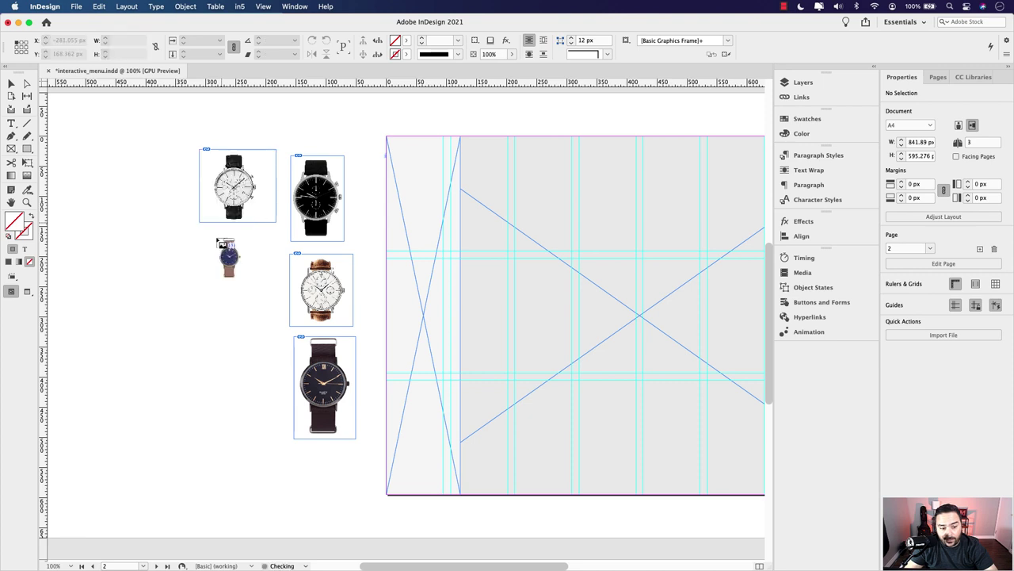
drag(212, 242, 277, 332)
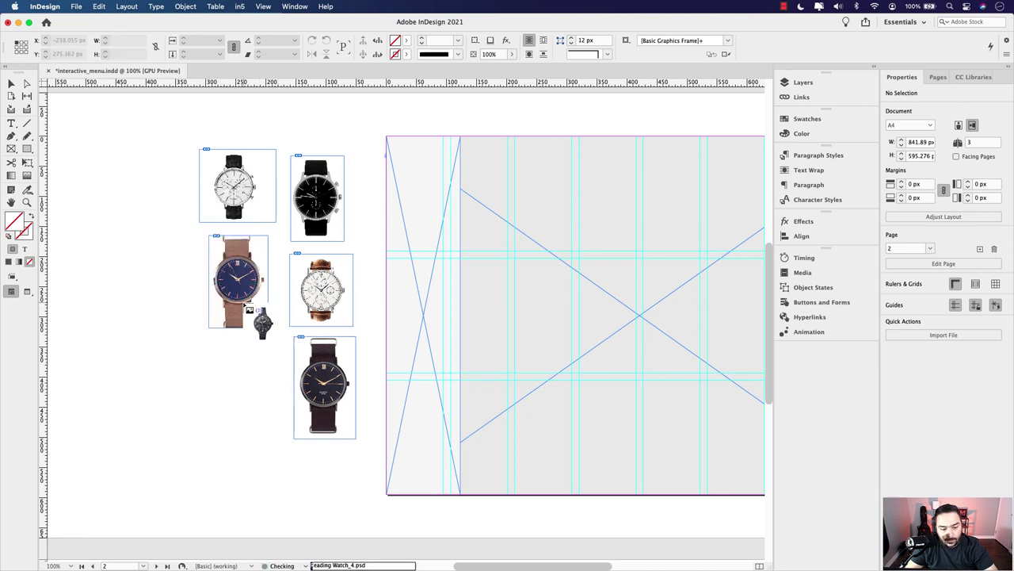
drag(210, 349, 269, 416)
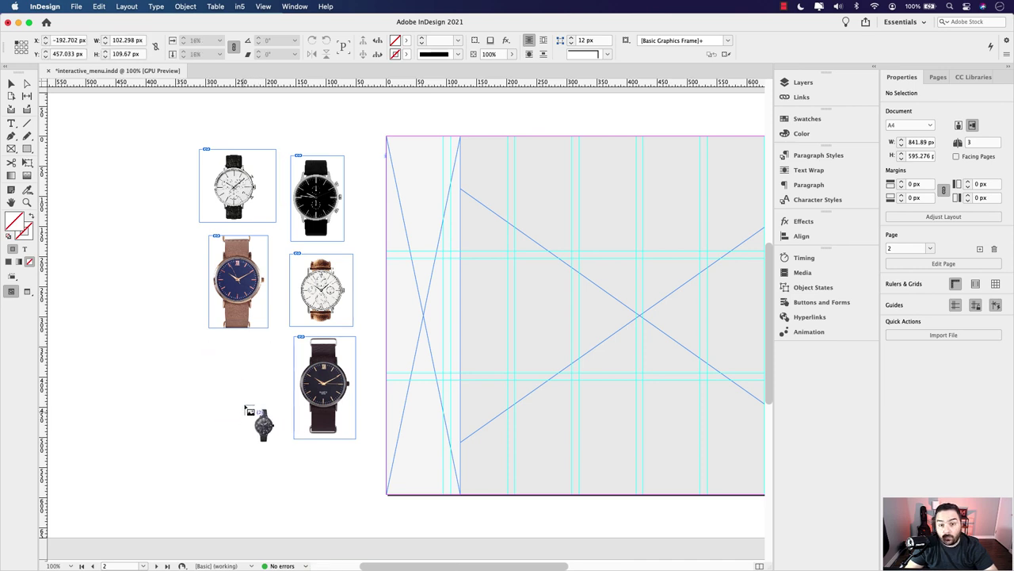
drag(270, 412, 209, 345)
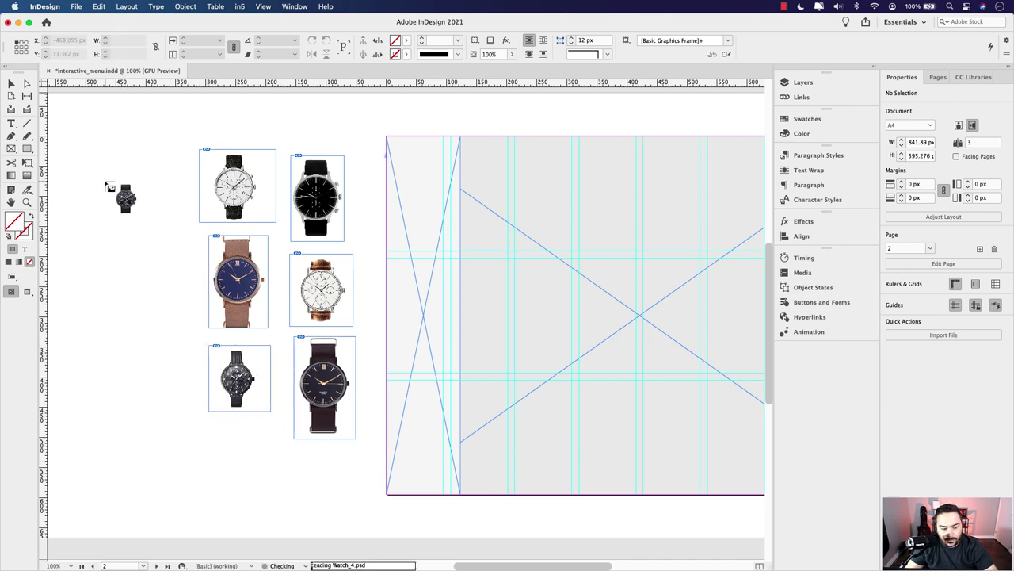
drag(104, 179, 182, 261)
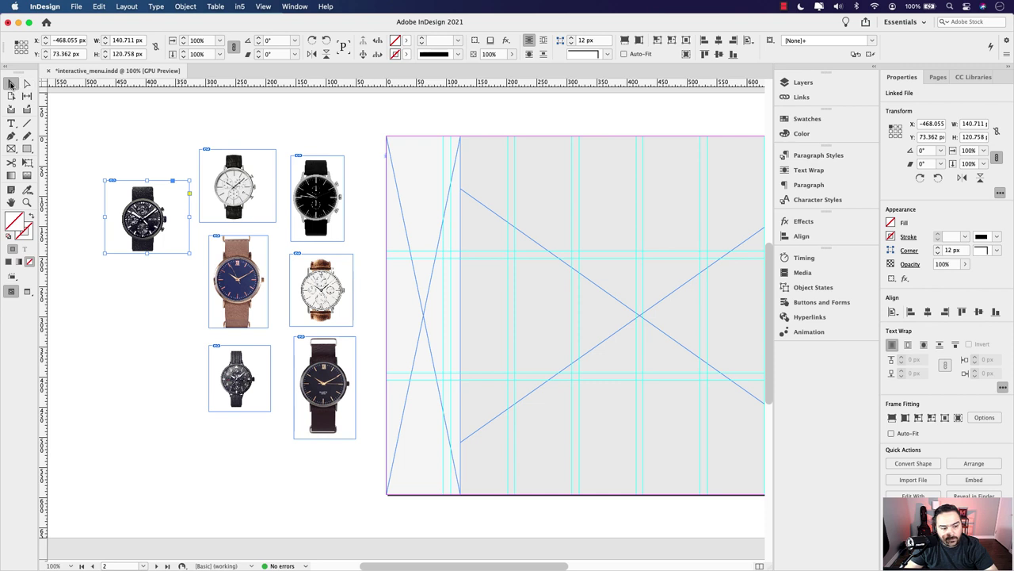
Step: Crop both sides of the far-left watch frame to 88.452 px wide, then zoom in
drag(190, 216, 174, 216)
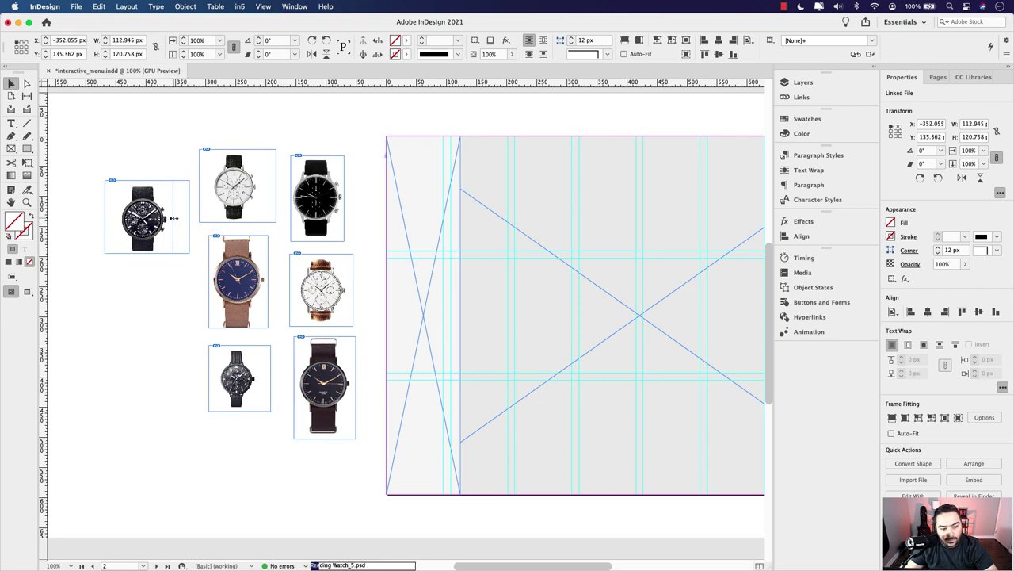
drag(104, 217, 119, 217)
click(316, 198)
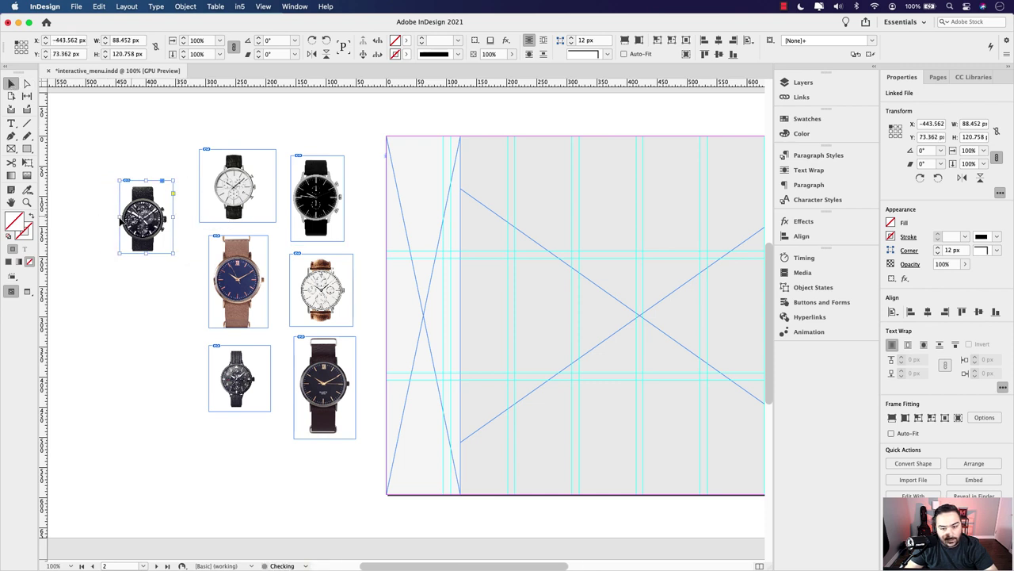
key(super+equal)
key(super+equal)
key(super+equal)
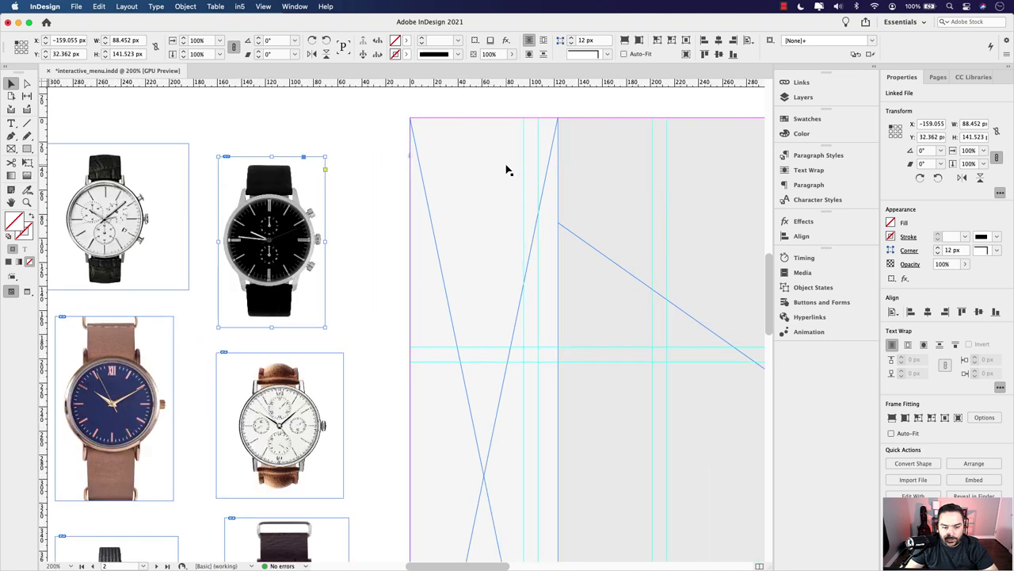
Step: Float the Layers panel and scale the black chronograph down proportionally
click(801, 96)
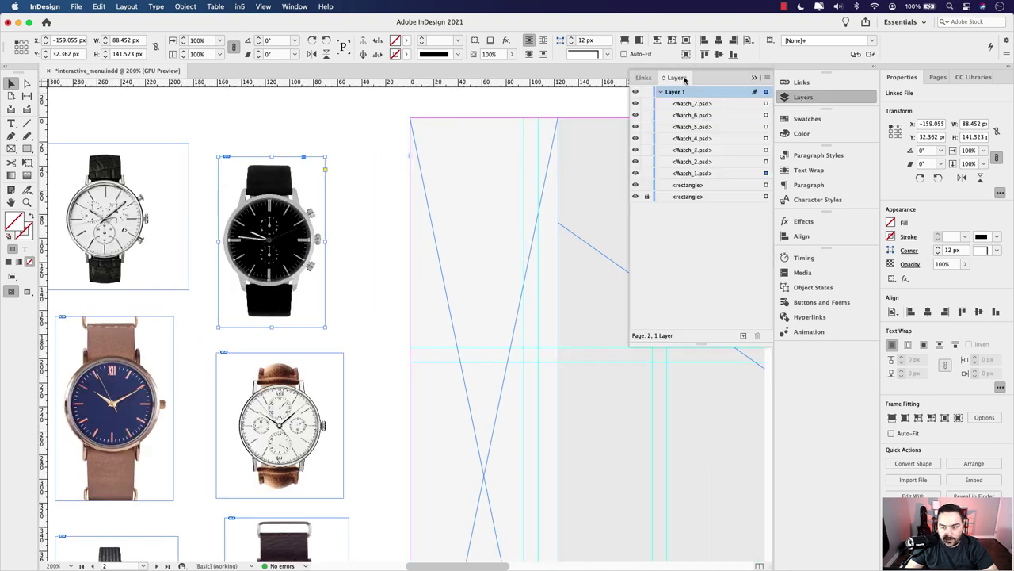
drag(684, 79, 615, 159)
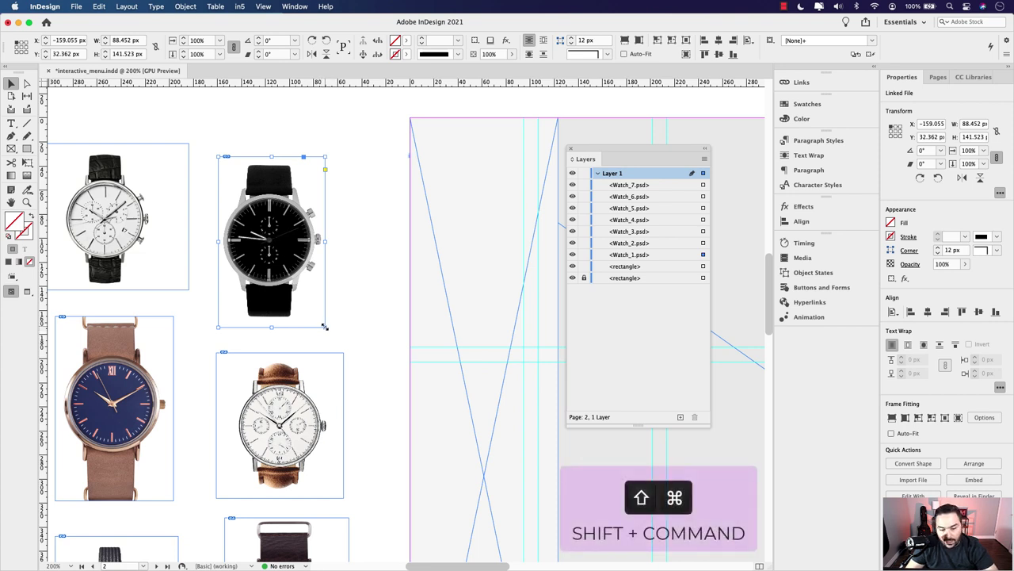
drag(325, 325, 492, 254)
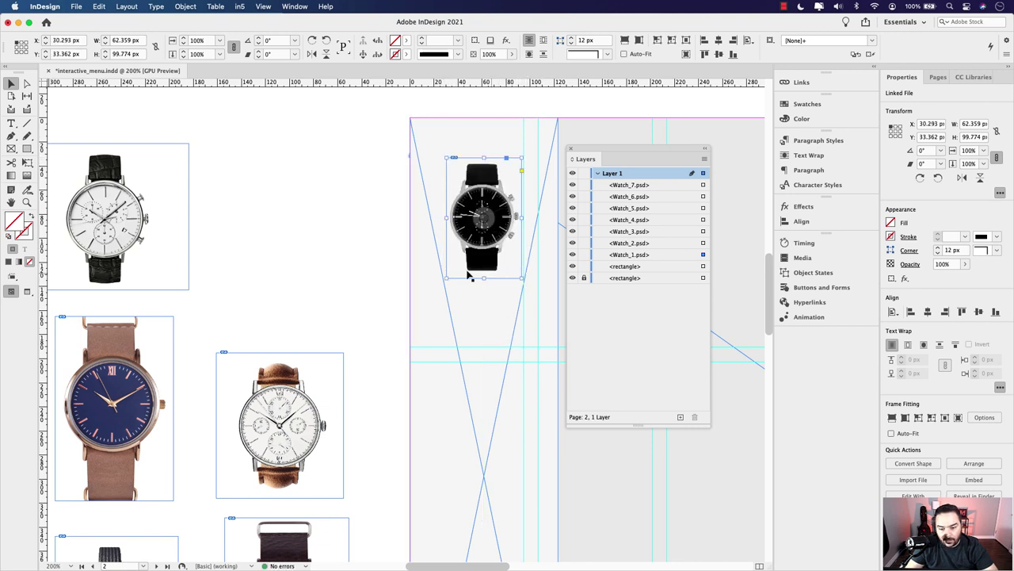
Step: Check the roughly 62 x 100 px black watch at the top of the sidebar in preview
click(401, 269)
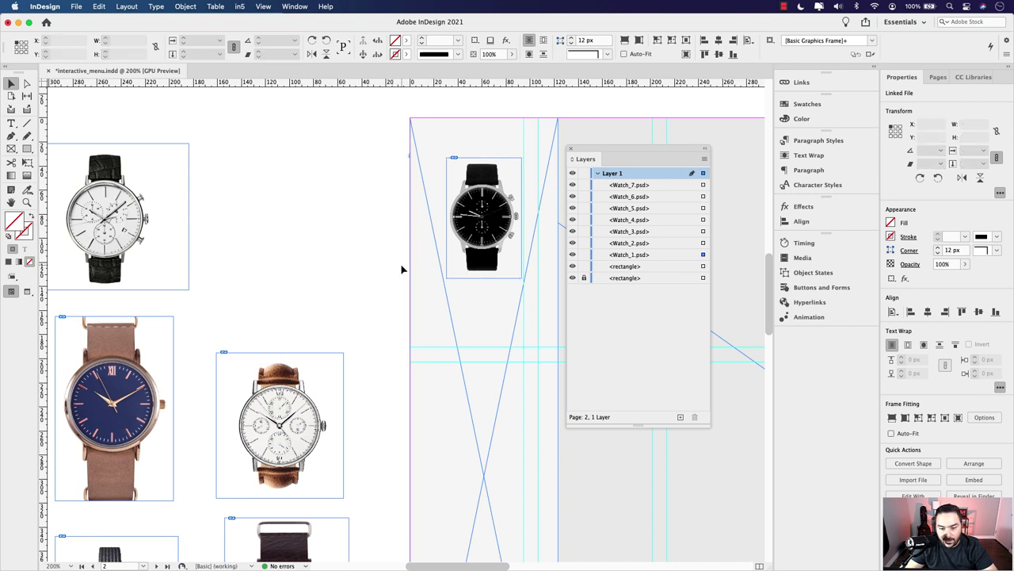
key(w)
click(489, 250)
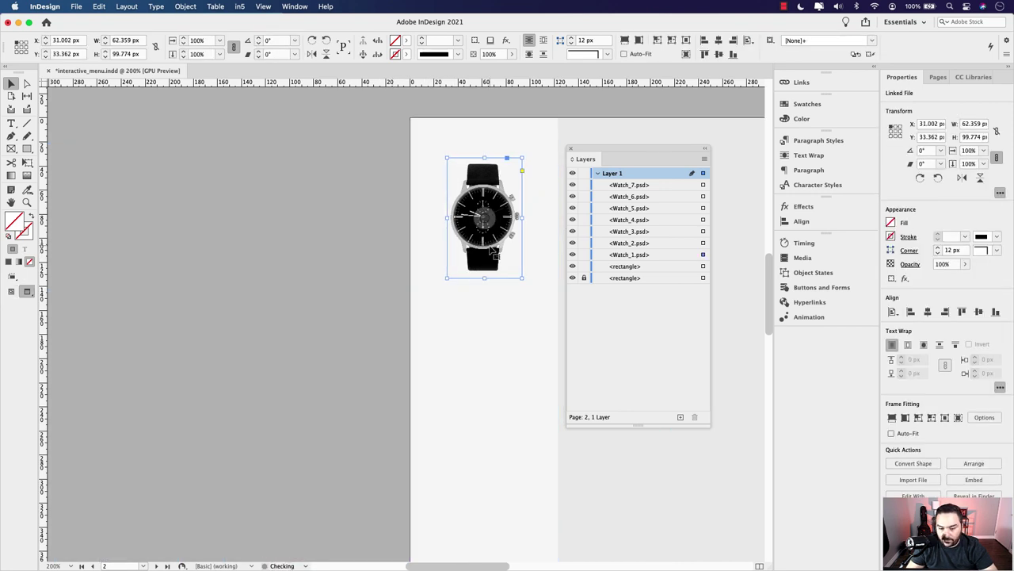
click(400, 254)
key(w)
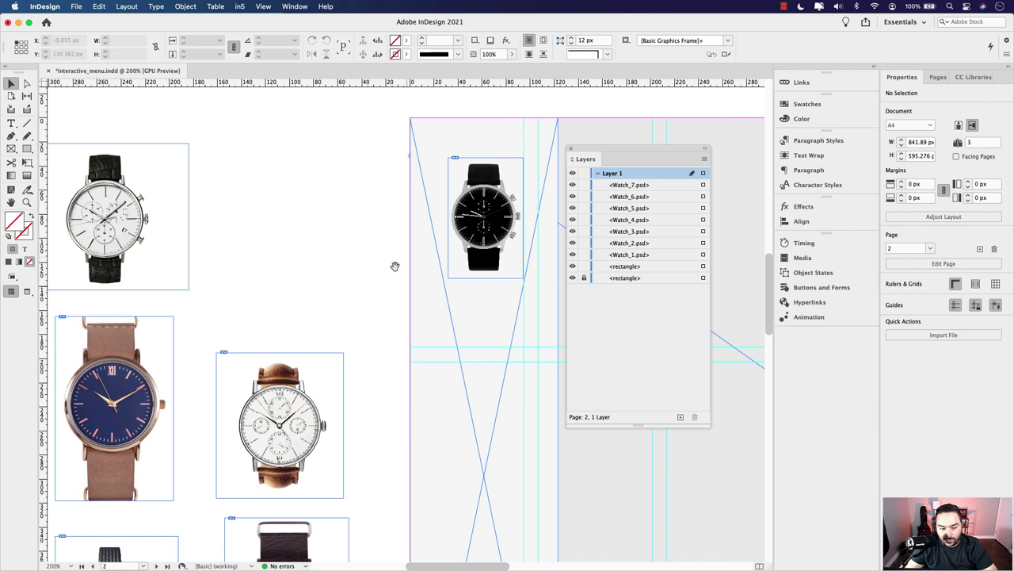
scroll(393, 278, right, 2)
Step: Crop the brown watch frame's sides and top, then scale it to about 62 x 93 px under the black watch
click(255, 361)
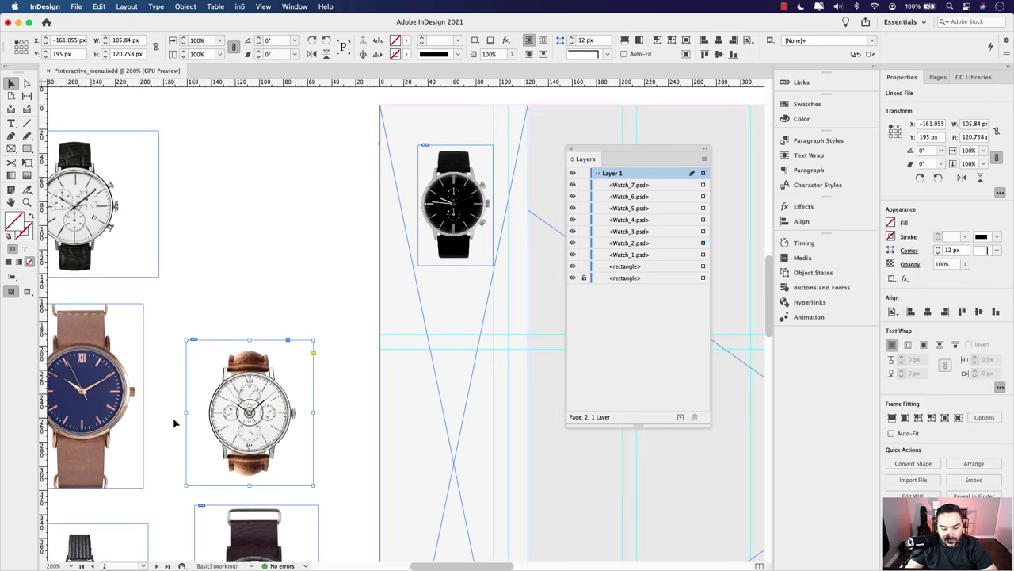
drag(186, 412, 204, 412)
drag(314, 412, 299, 413)
drag(250, 341, 448, 290)
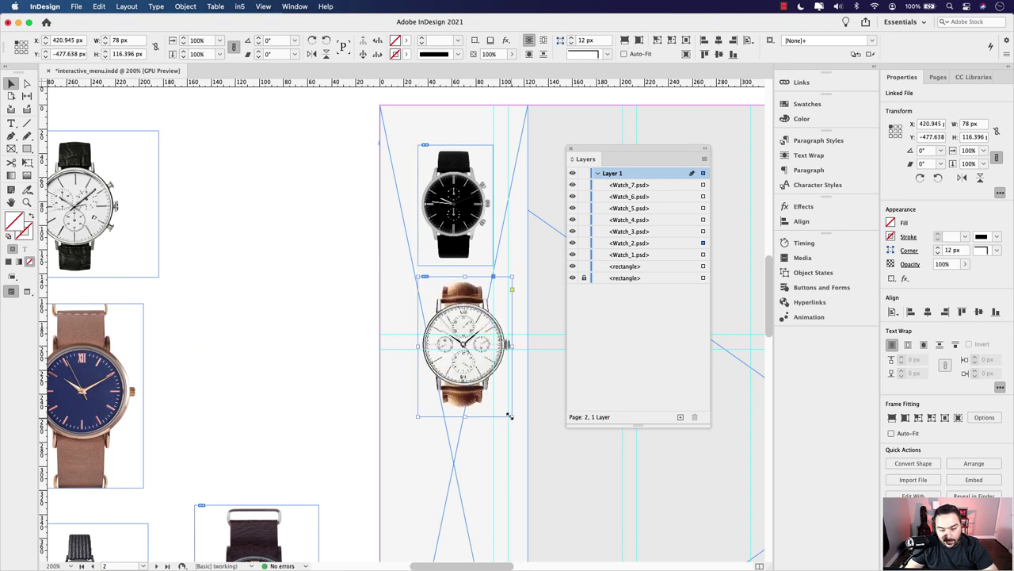
drag(510, 415, 485, 393)
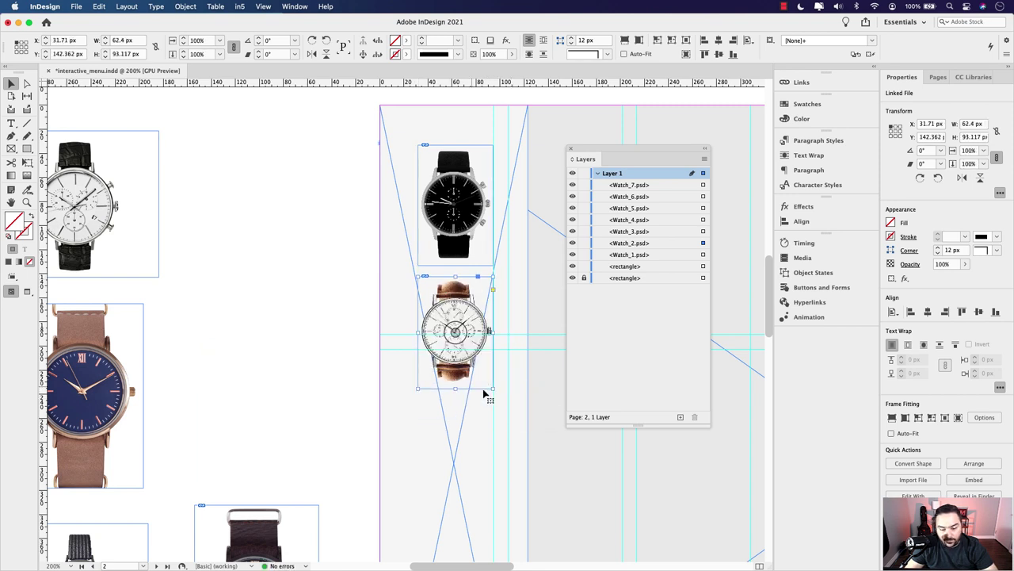
Step: Preview the brown watch and nudge its image slightly down within the frame
click(369, 357)
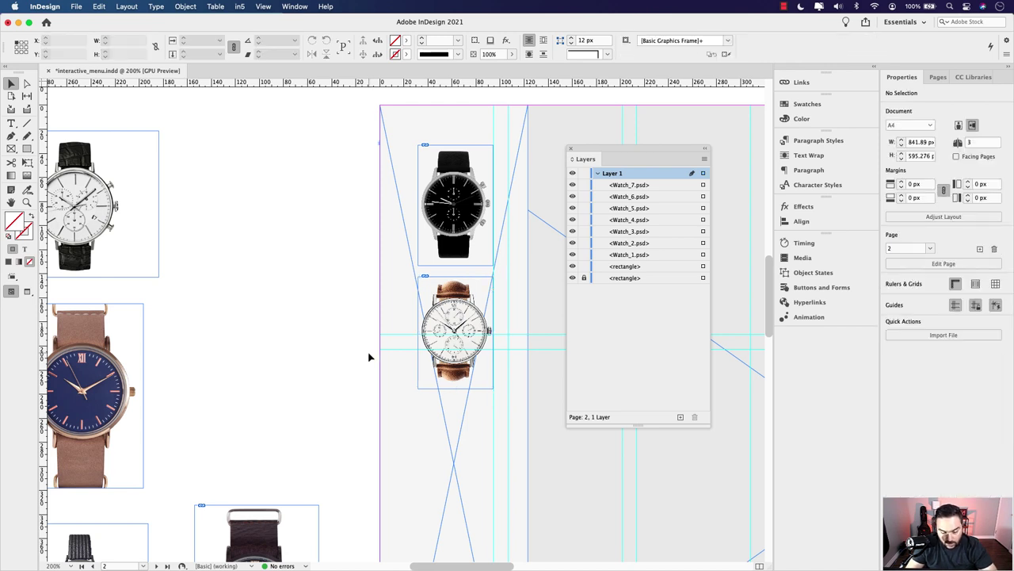
key(w)
click(455, 332)
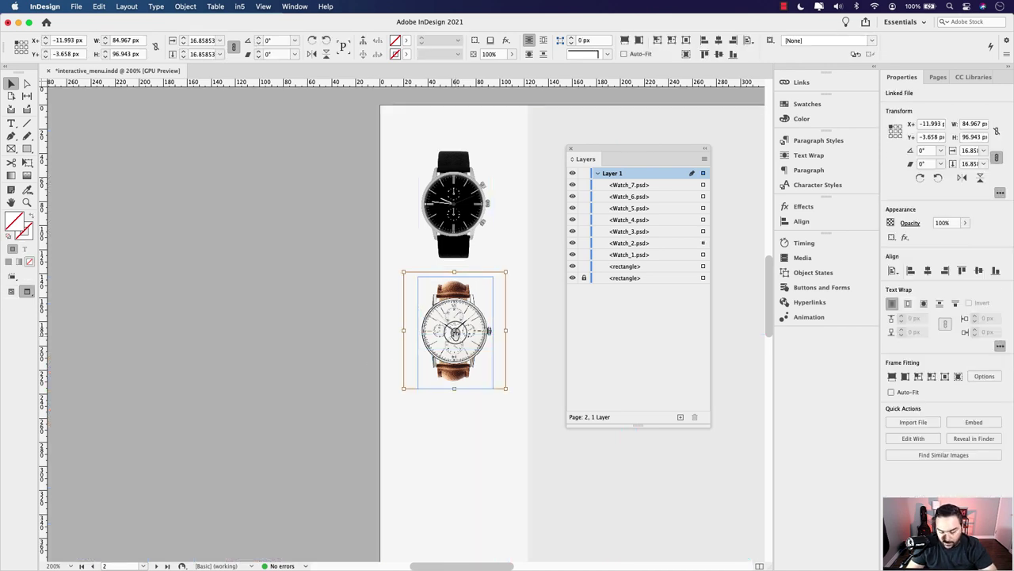
drag(455, 333, 456, 334)
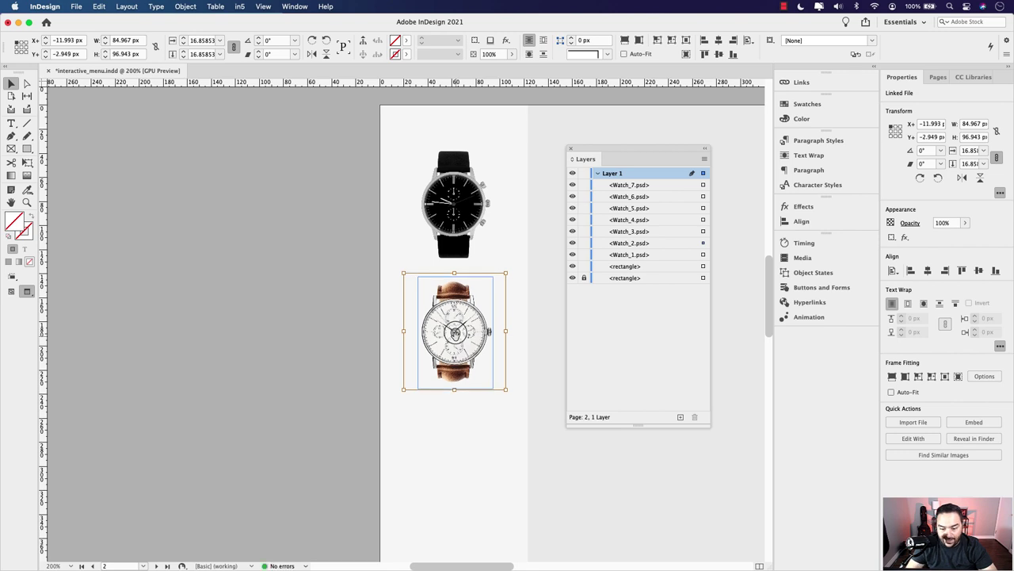
click(364, 343)
key(w)
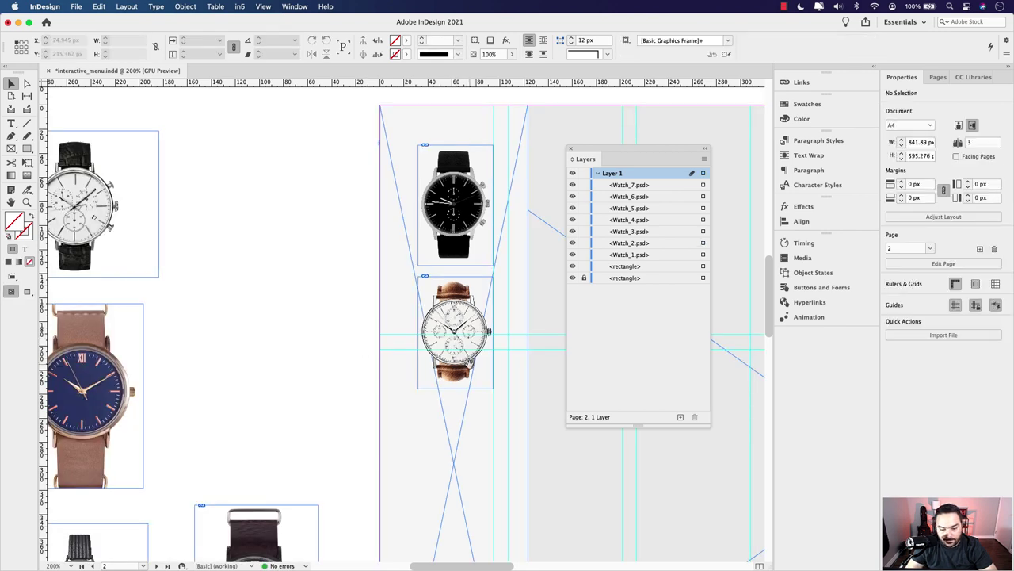
scroll(475, 332, left, 3)
scroll(476, 333, down, 2)
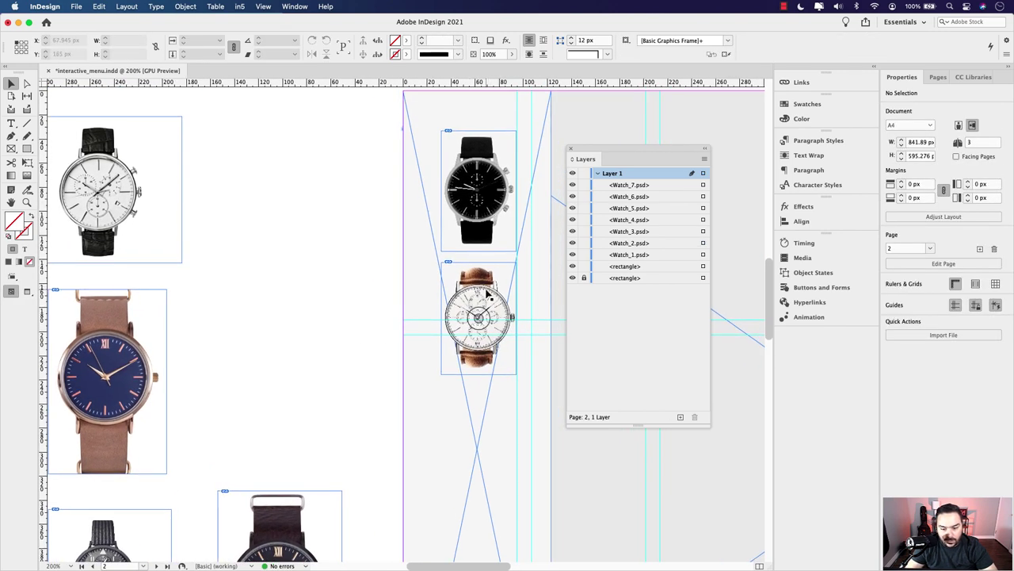
scroll(487, 294, down, 3)
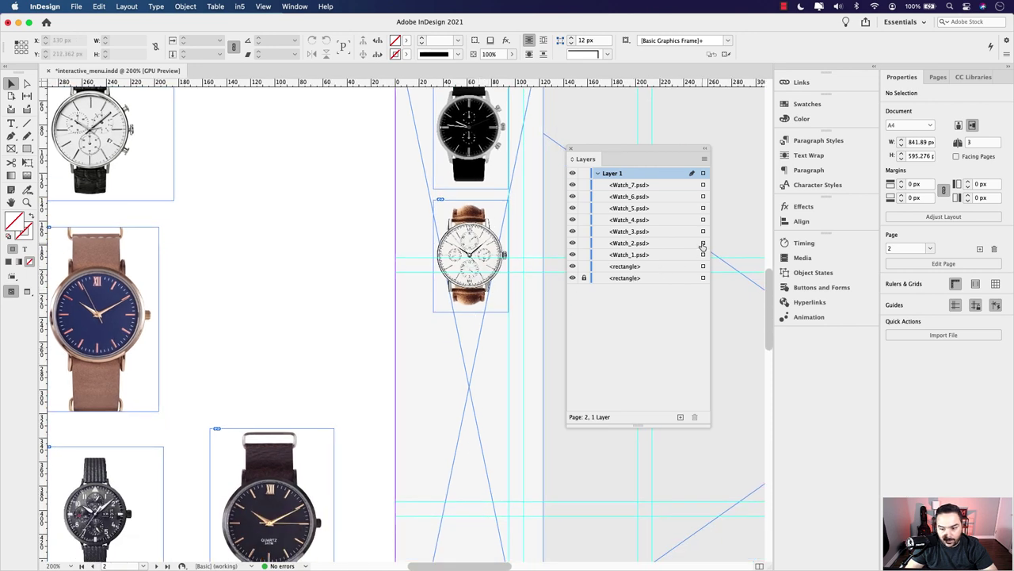
Step: Shrink the dark-strap watch and move it onto the sidebar below the brown watch
click(703, 232)
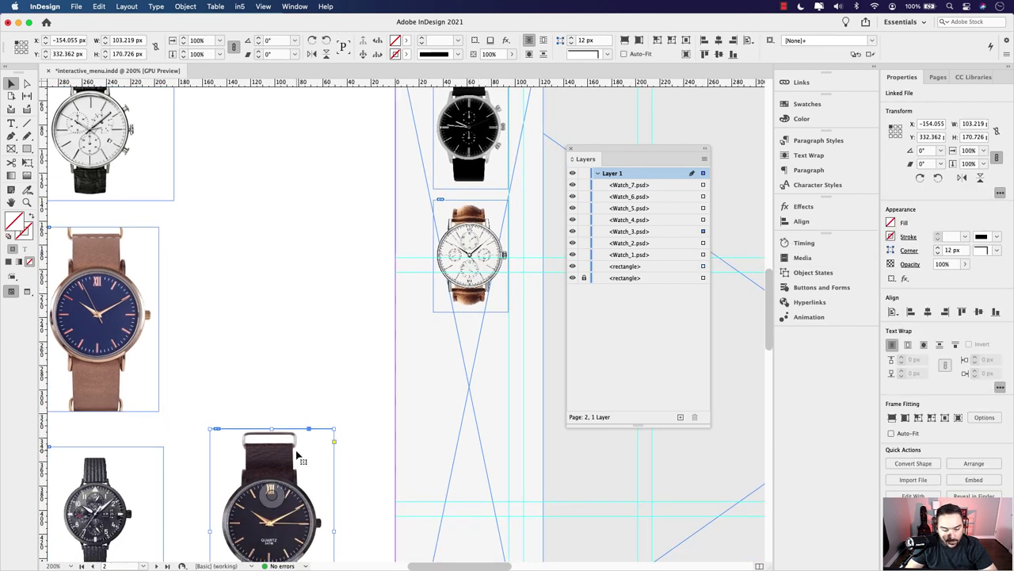
drag(298, 454, 324, 265)
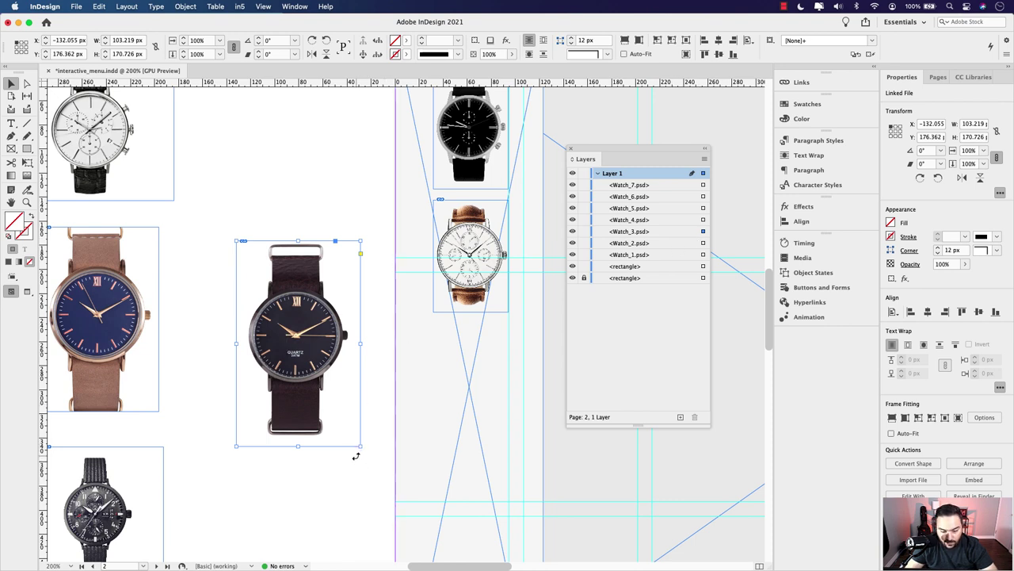
drag(361, 447, 303, 371)
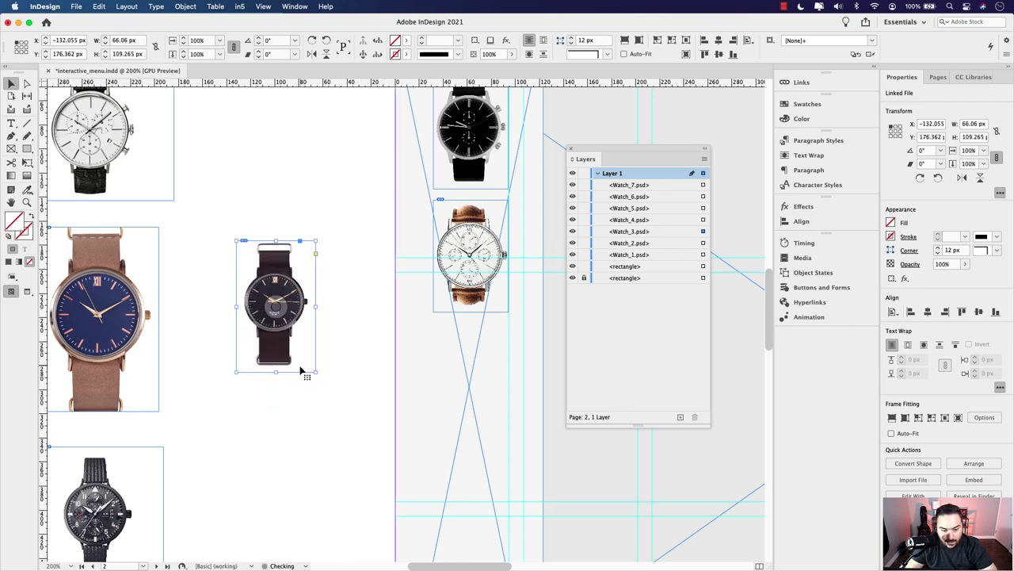
drag(298, 295, 485, 372)
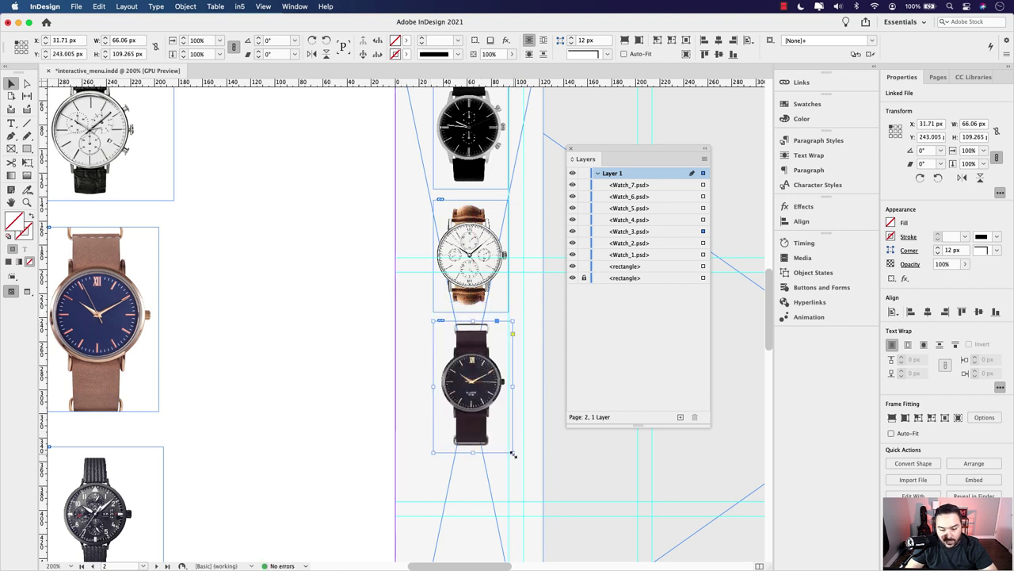
drag(512, 449, 428, 450)
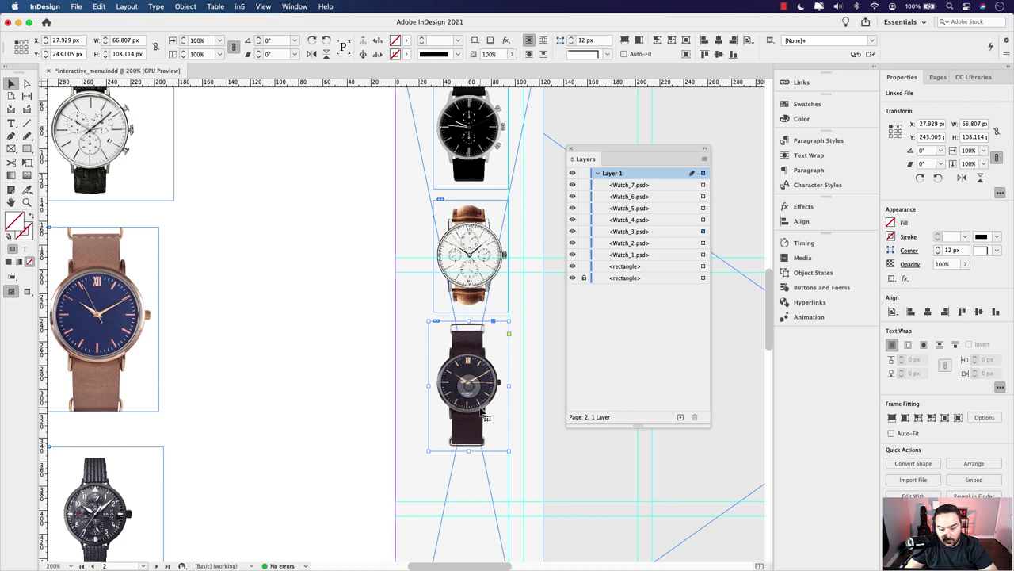
drag(485, 412, 485, 418)
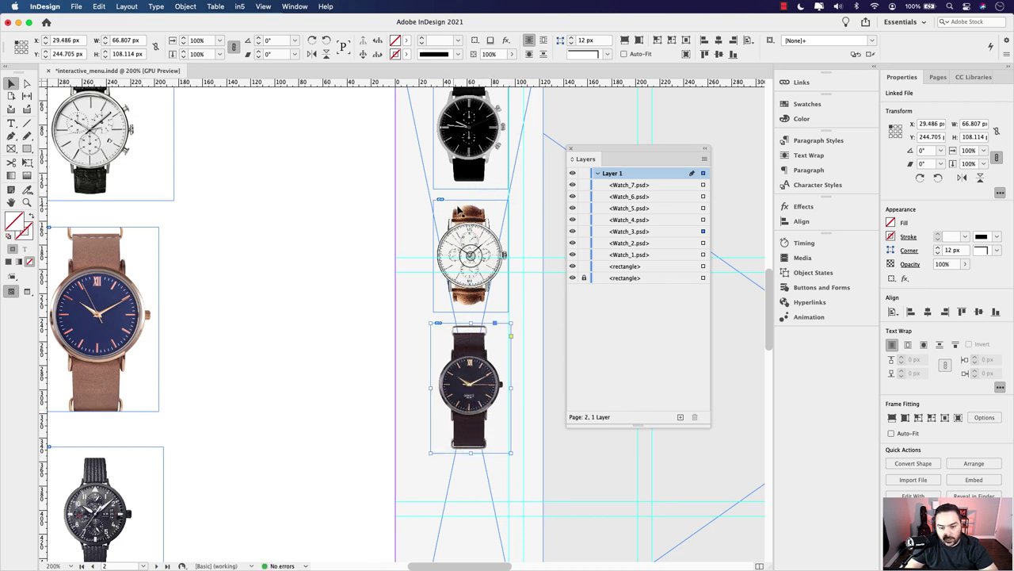
Step: Enlarge the dark-strap watch and narrow it to about 66.5 px to fit the column
scroll(485, 186, up, 2)
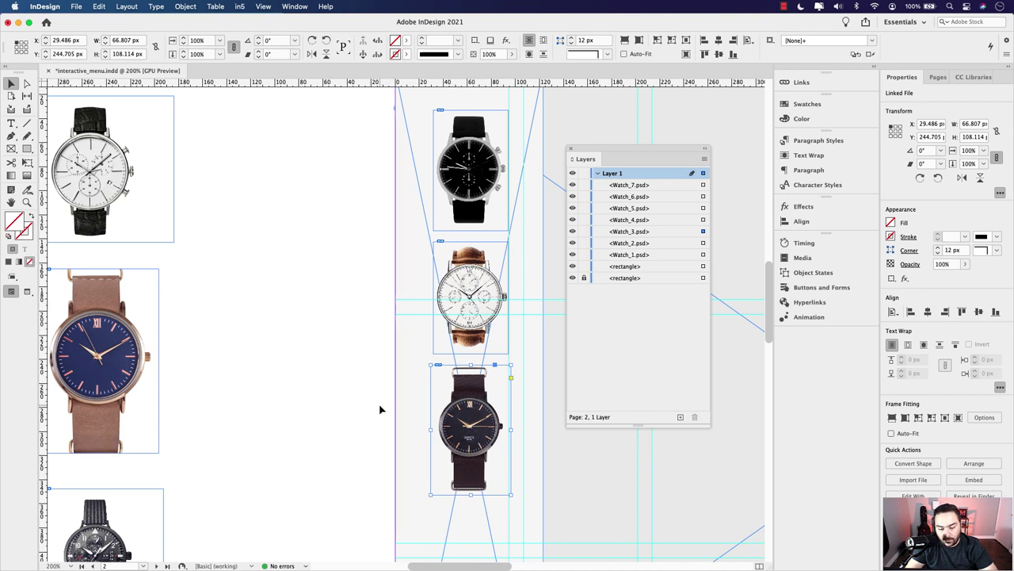
drag(431, 495, 430, 494)
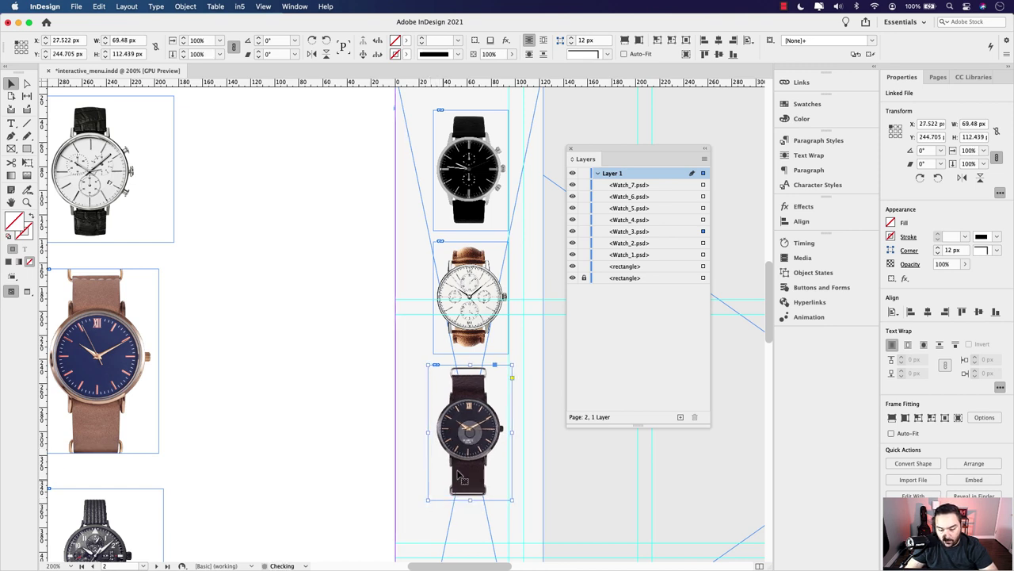
drag(511, 432, 507, 432)
click(356, 403)
scroll(317, 388, down, 5)
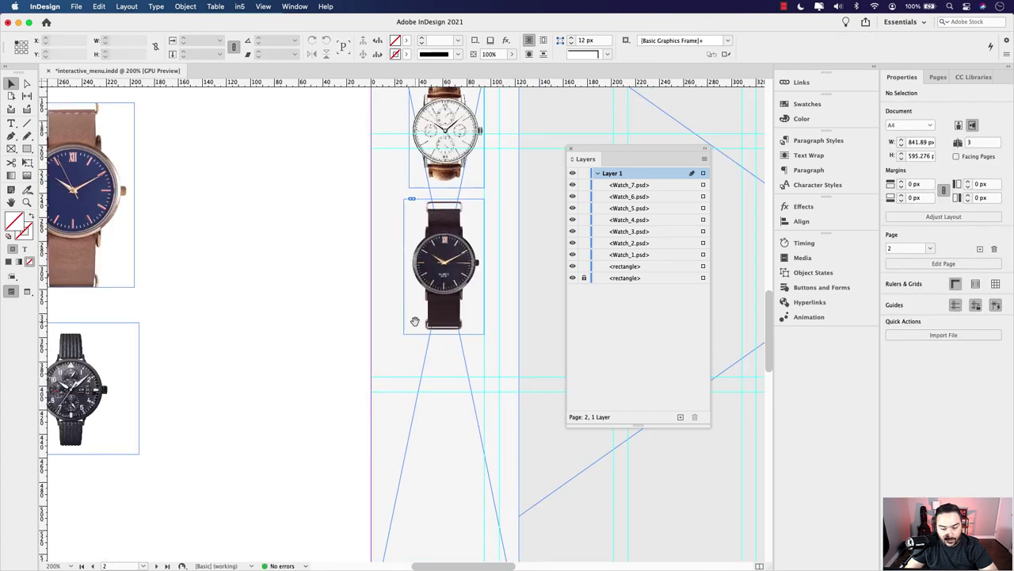
scroll(338, 416, left, 2)
scroll(337, 416, left, 1)
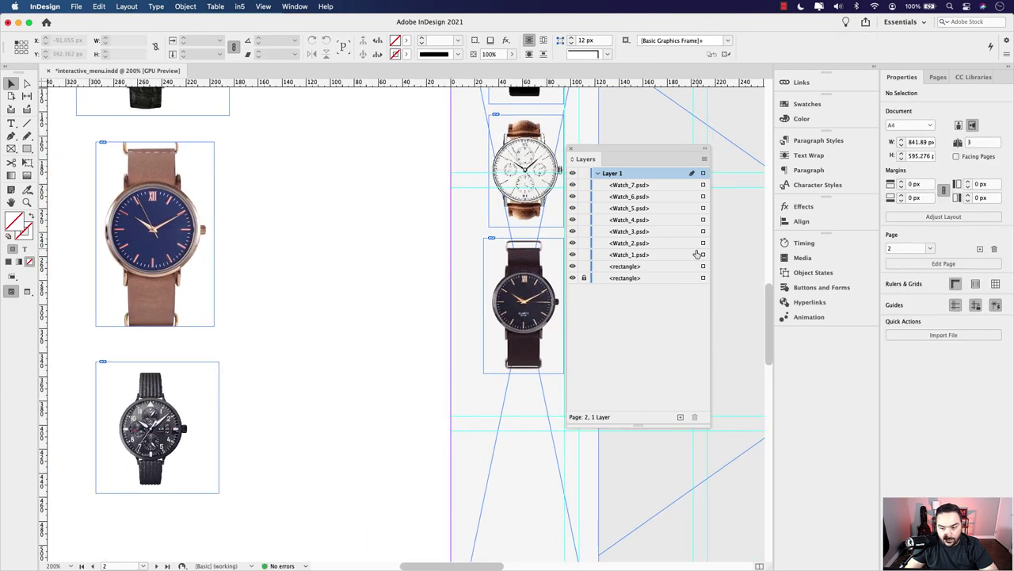
Step: Crop the empty space off all four sides of the Watch_4.psd frame
click(578, 223)
scroll(264, 177, up, 3)
scroll(265, 178, left, 1)
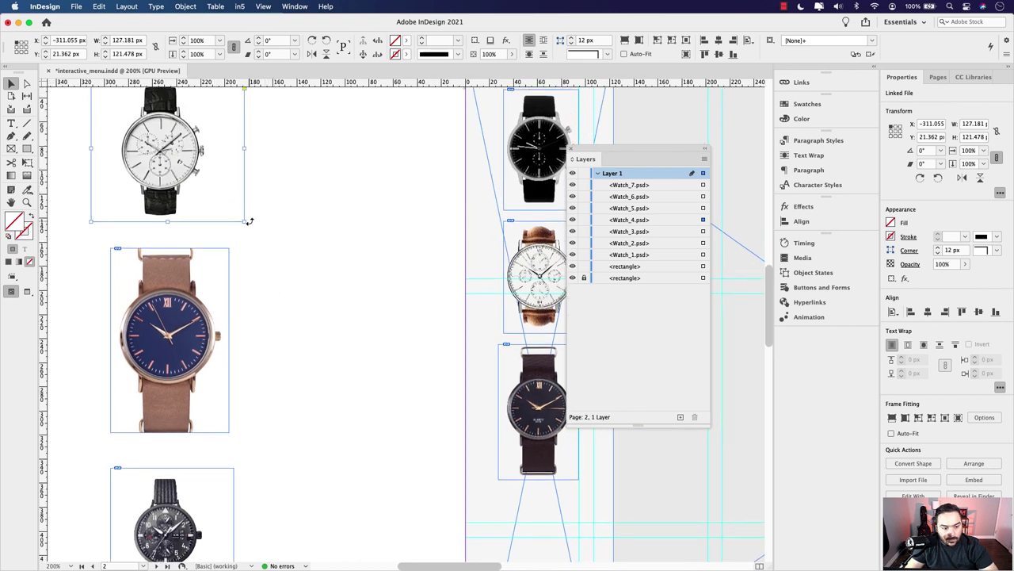
drag(232, 208, 395, 417)
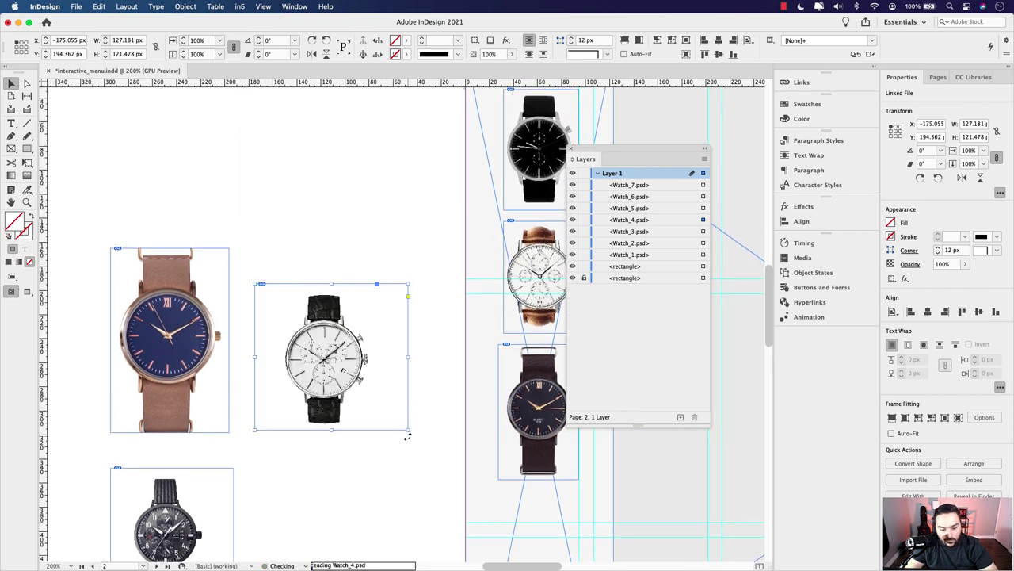
drag(410, 367, 375, 365)
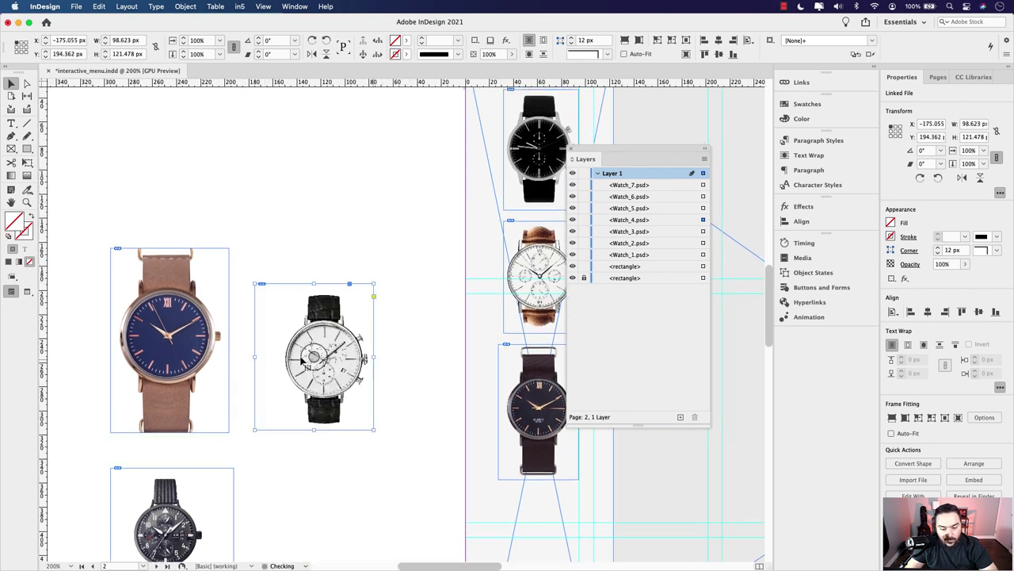
drag(254, 357, 276, 356)
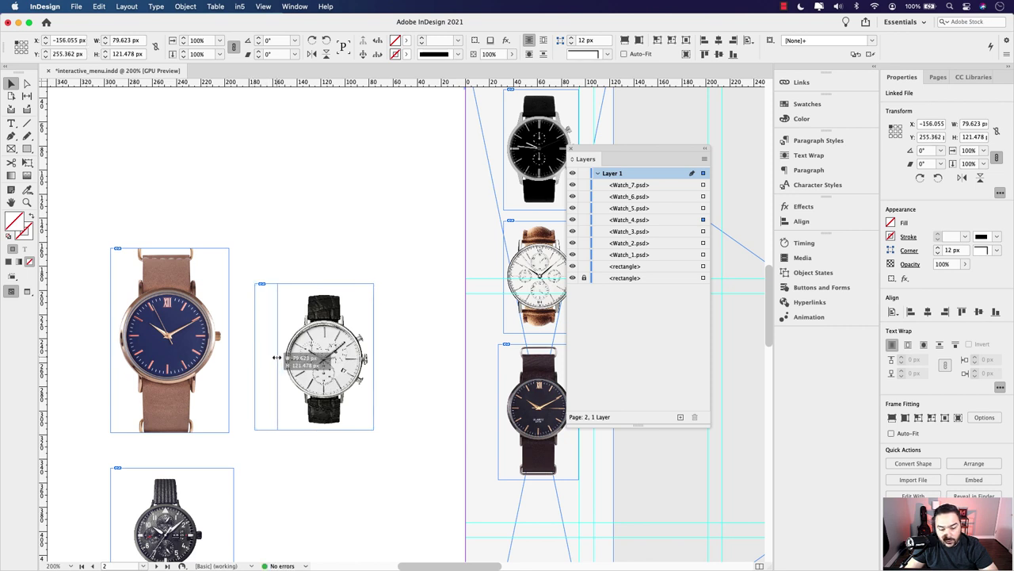
drag(331, 282, 331, 290)
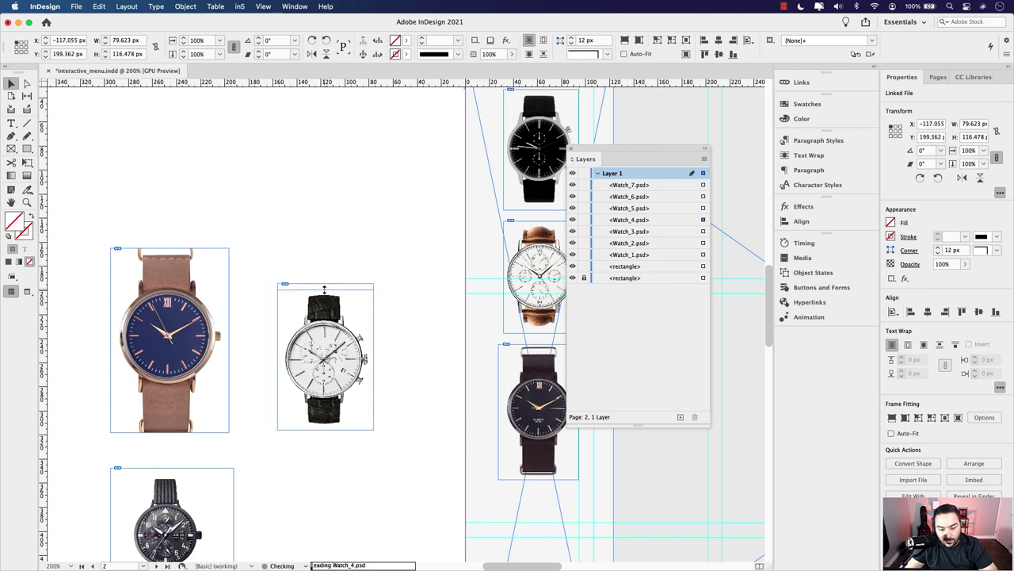
drag(325, 432, 325, 429)
Step: Move the white-faced watch below the dark watch and scale it to 66.485 px wide
scroll(385, 452, down, 5)
scroll(385, 453, right, 5)
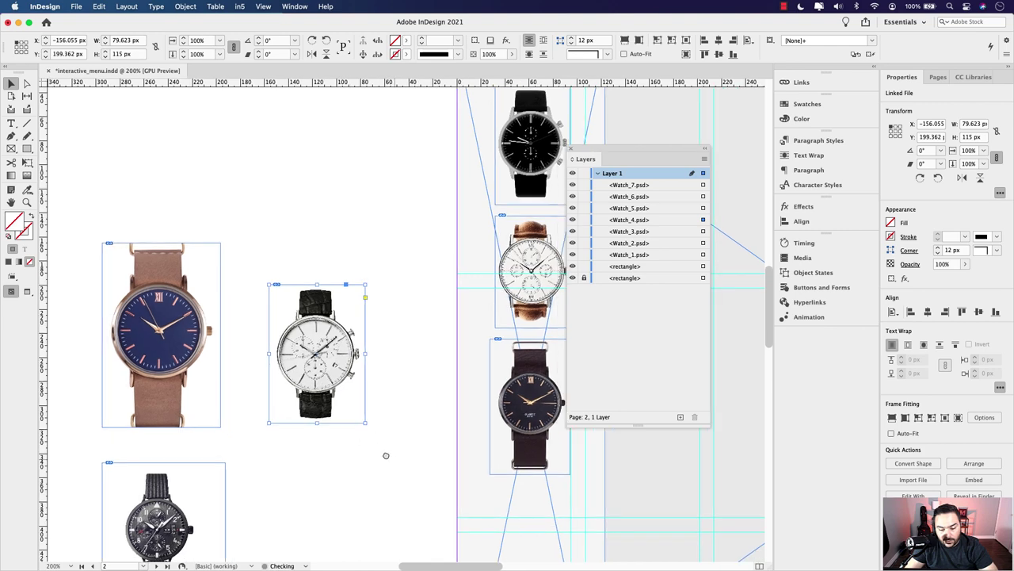
drag(210, 269, 435, 469)
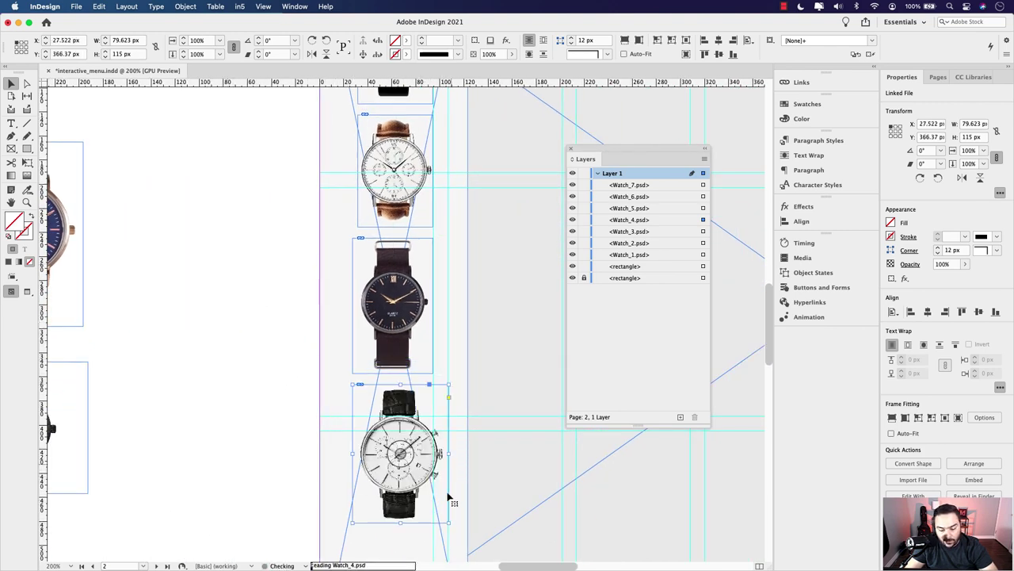
drag(449, 523, 391, 511)
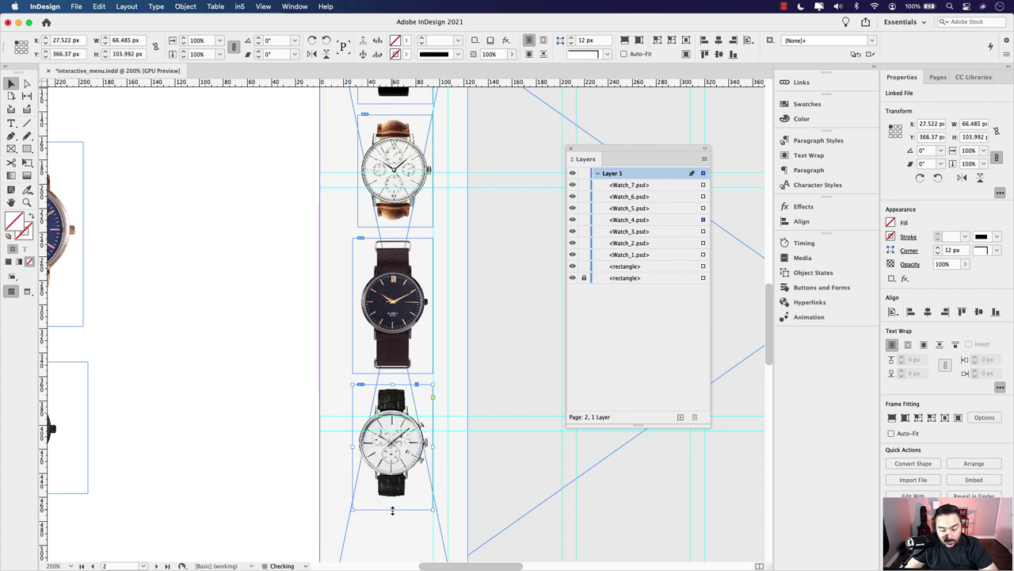
Step: Enlarge the watch image inside its frame and nudge it into position with the arrow keys
click(393, 446)
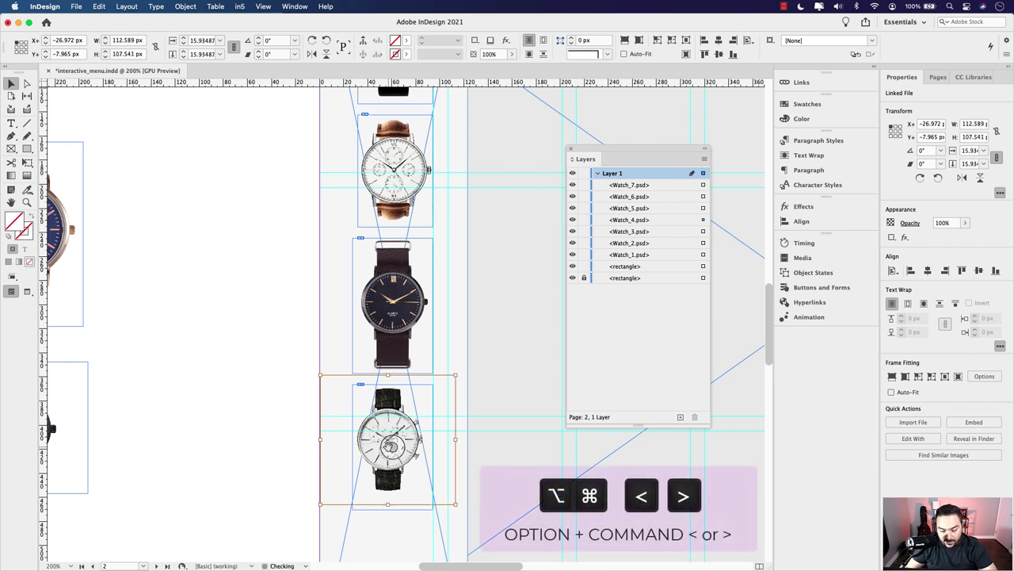
key(alt+super+period)
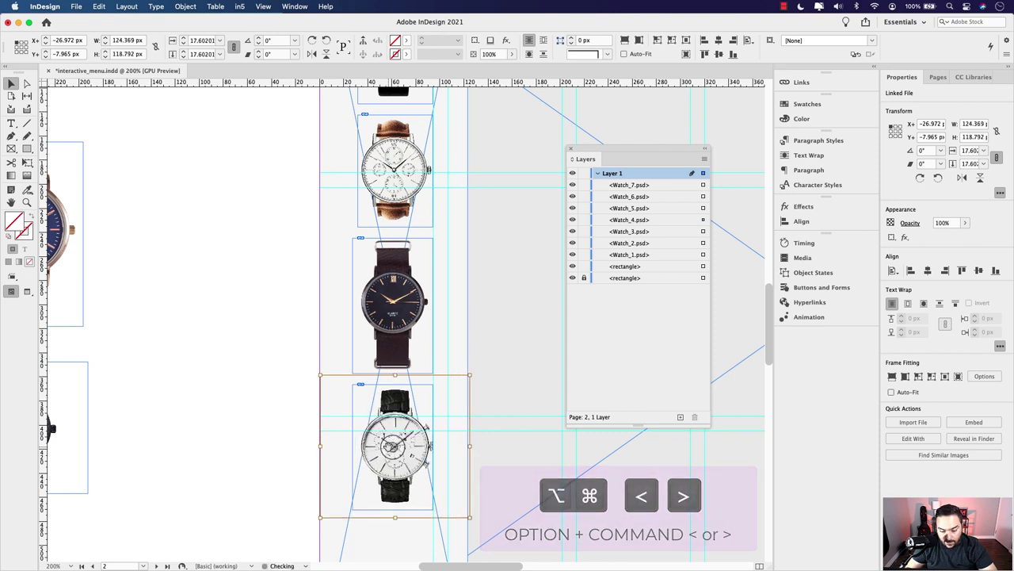
key(Left)
key(Left)
key(Left)
key(Left)
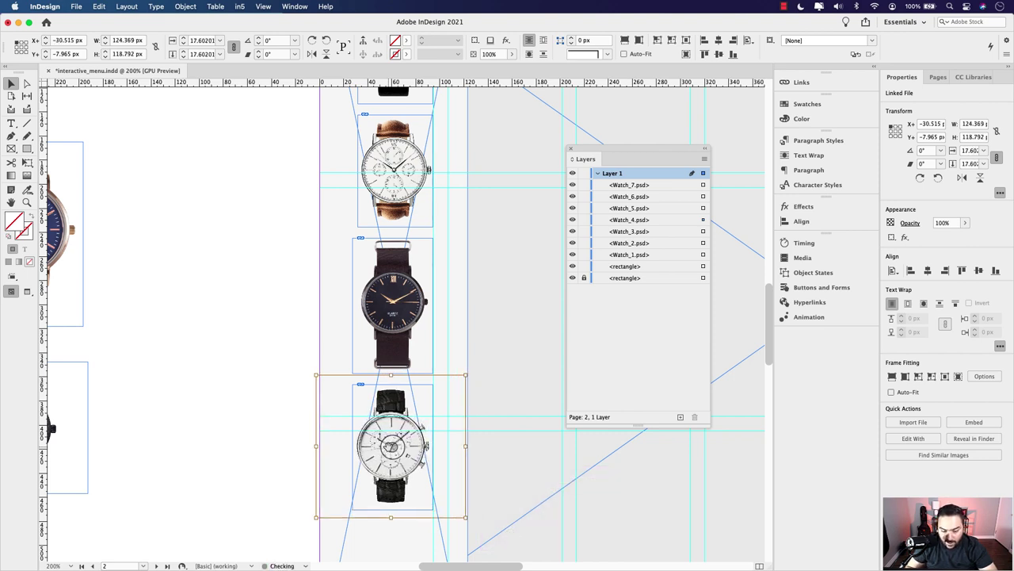
key(Up)
key(Right)
key(Right)
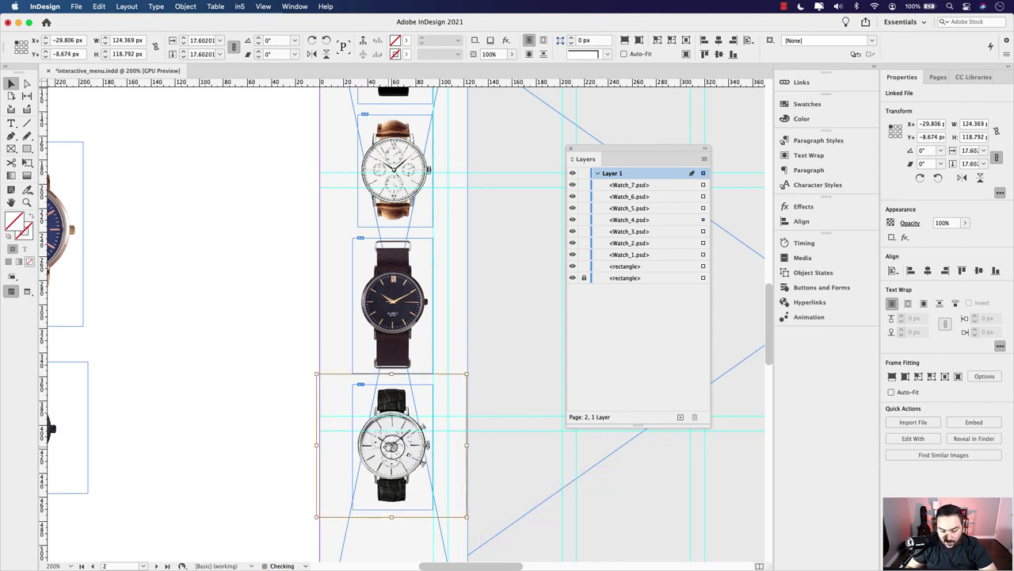
key(Down)
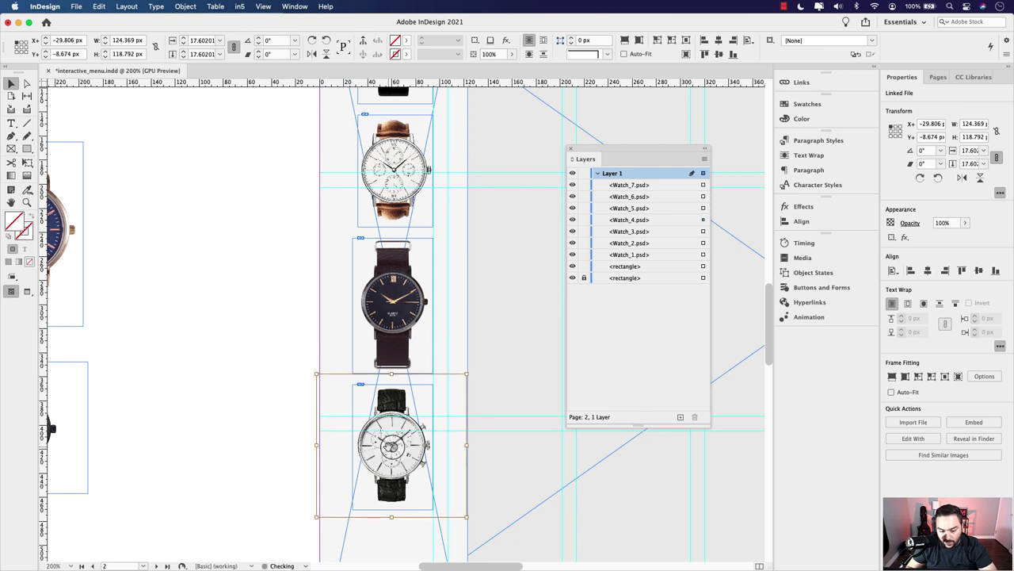
click(290, 334)
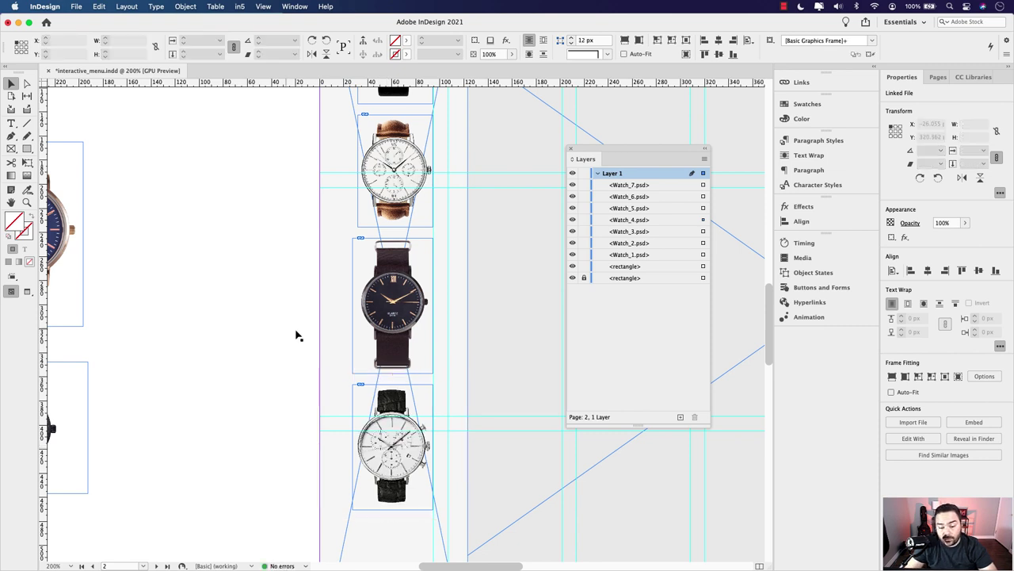
click(460, 331)
key(w)
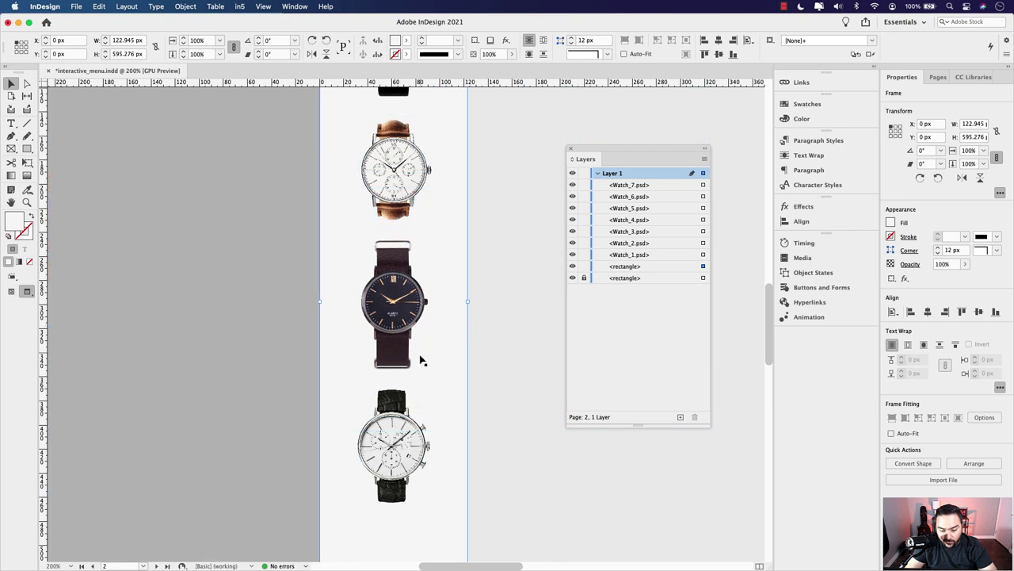
scroll(421, 357, down, 3)
click(405, 363)
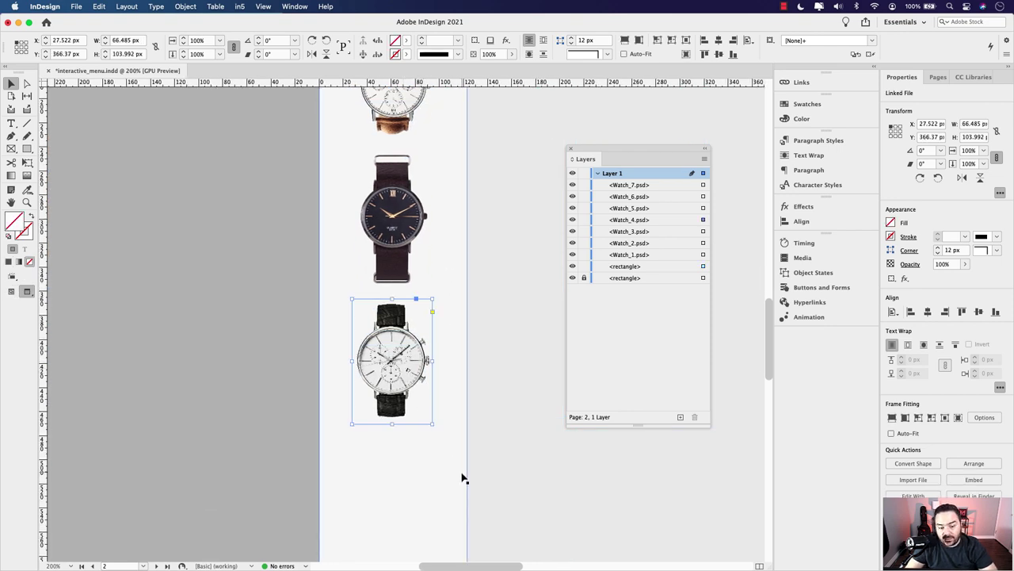
scroll(437, 414, left, 3)
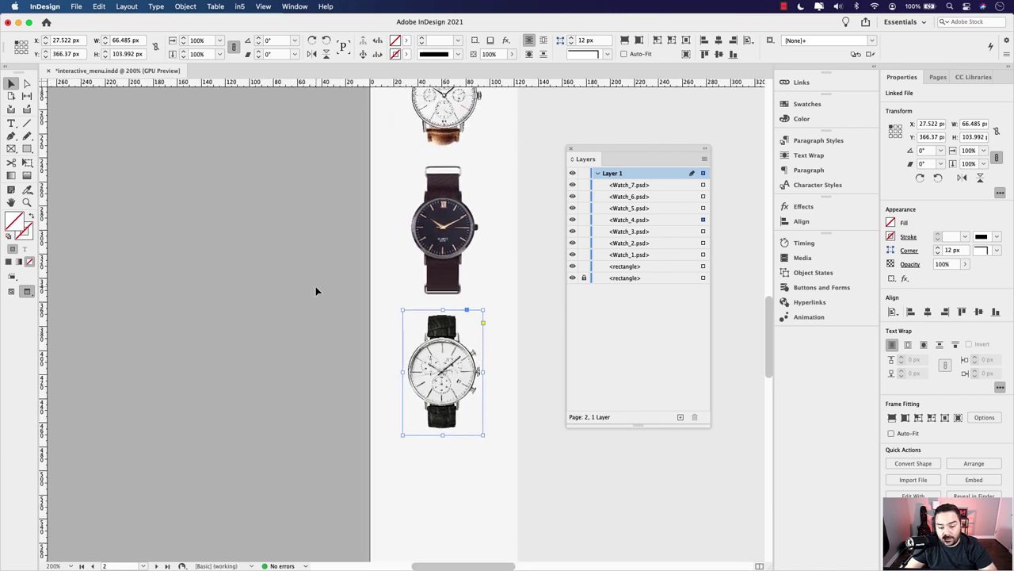
key(w)
scroll(337, 262, left, 3)
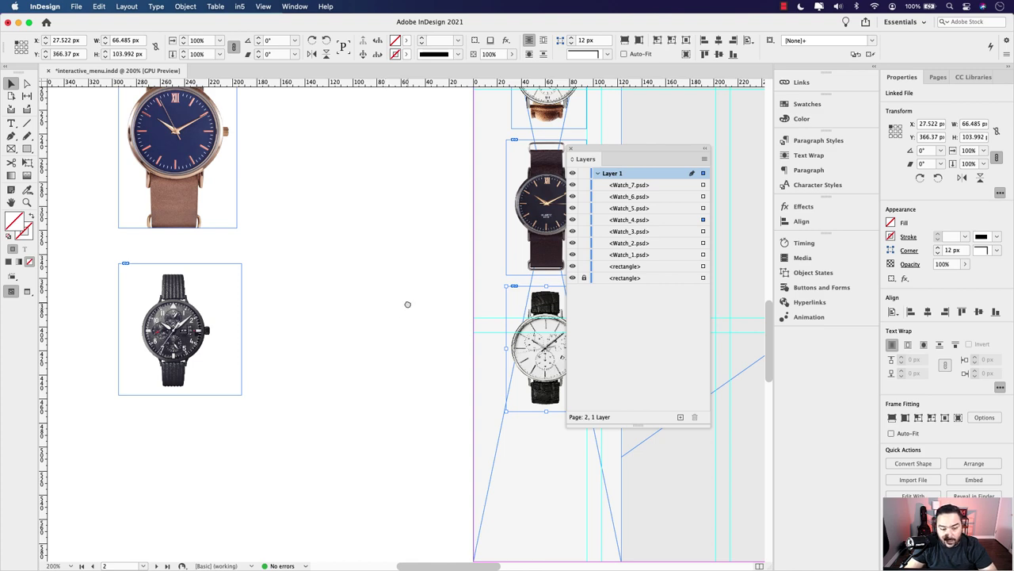
Step: Select the blue-faced watch on the pasteboard and adjust its frame's top and bottom edges
drag(407, 304, 333, 414)
drag(109, 170, 176, 273)
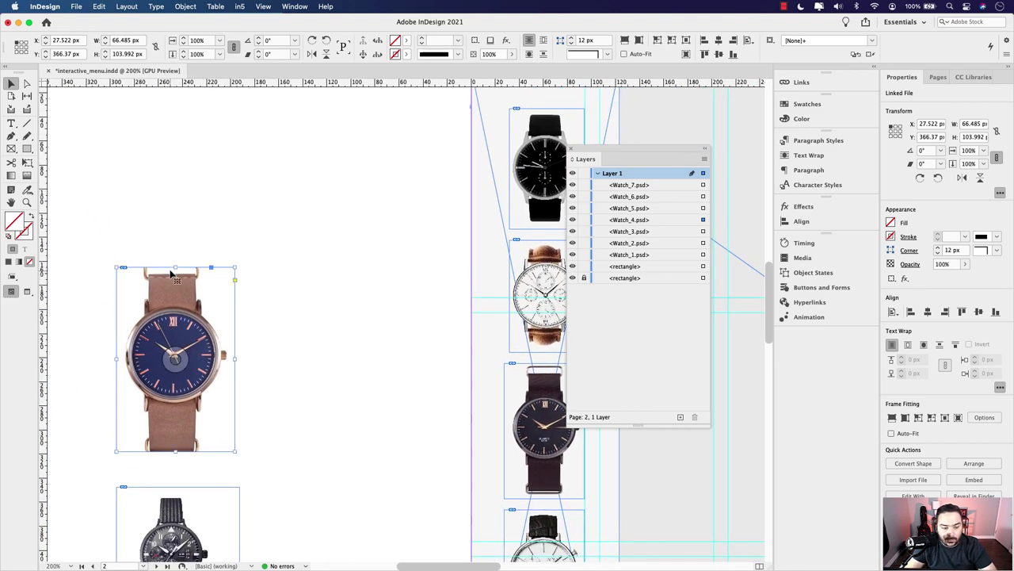
click(171, 273)
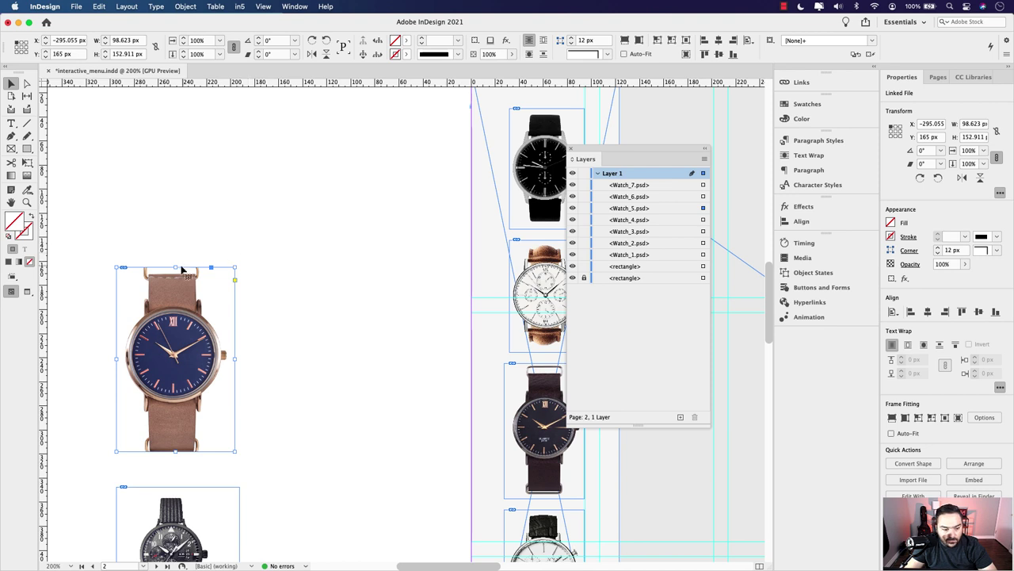
drag(175, 267, 175, 240)
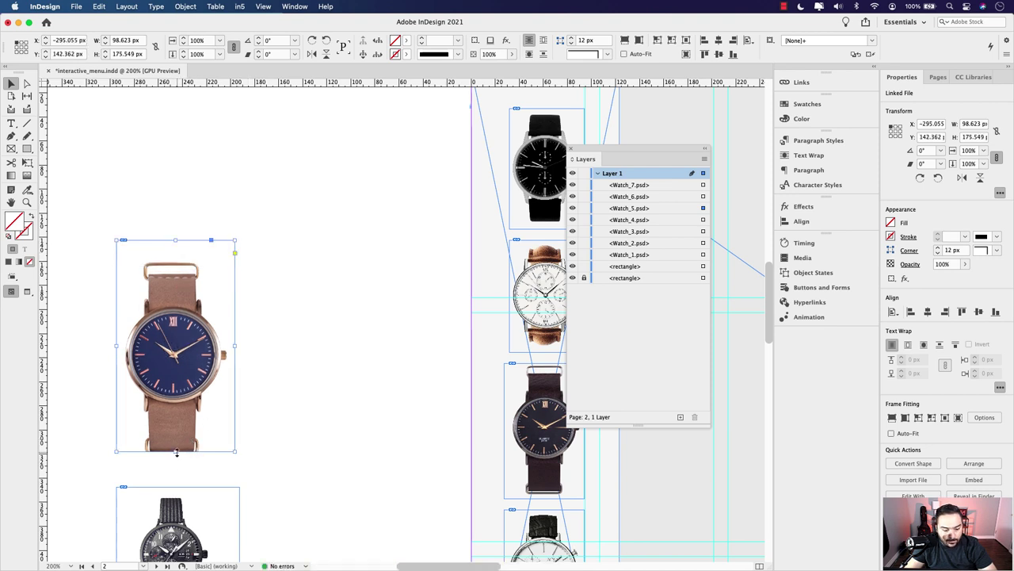
mouse_move(176, 452)
mouse_down()
mouse_move(175, 473)
mouse_move(175, 458)
mouse_up()
drag(176, 239, 310, 190)
Step: Scale the blue-faced watch proportionally to fit the column, about 66.485 px wide
key(super+minus)
key(super+minus)
scroll(470, 158, up, 5)
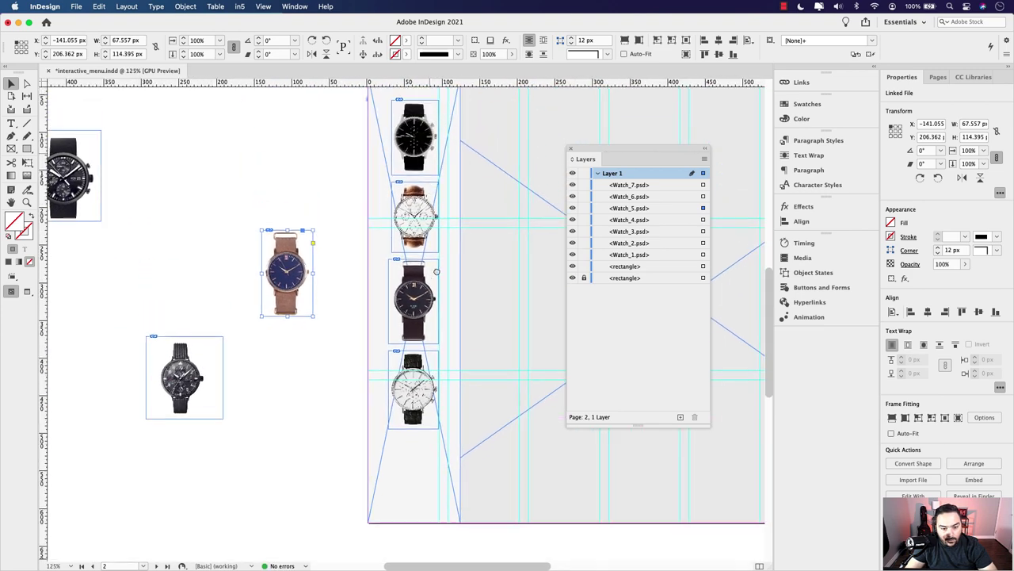
scroll(469, 159, up, 10)
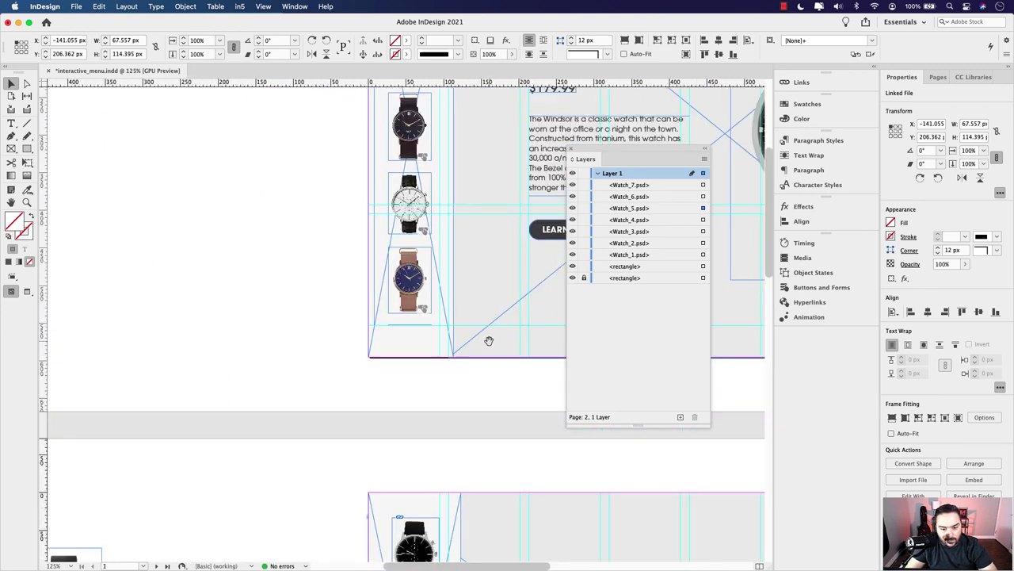
scroll(489, 340, down, 4)
scroll(458, 344, down, 7)
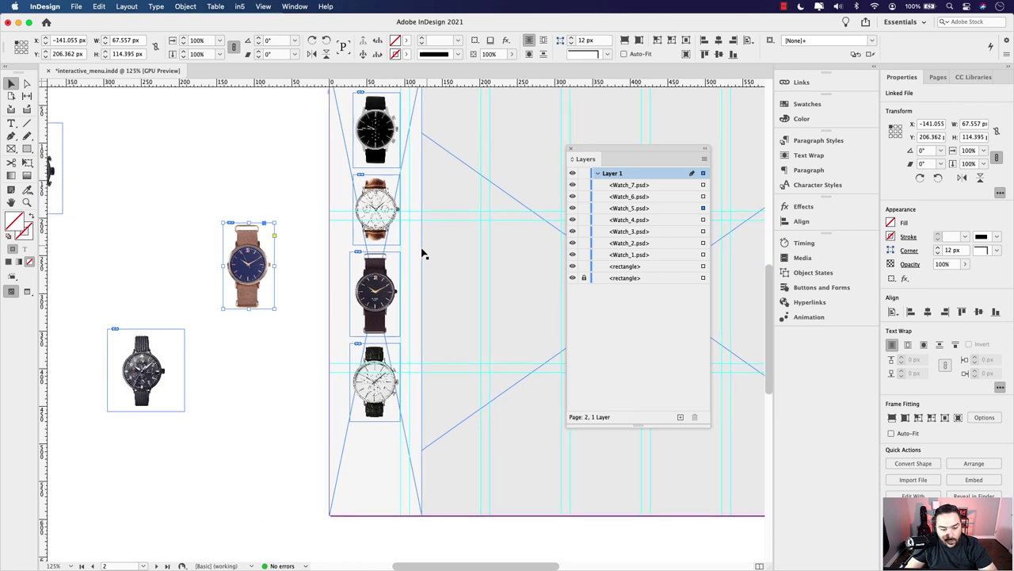
drag(273, 225, 385, 450)
key(super+equal)
key(super+equal)
scroll(400, 471, down, 3)
scroll(400, 472, right, 1)
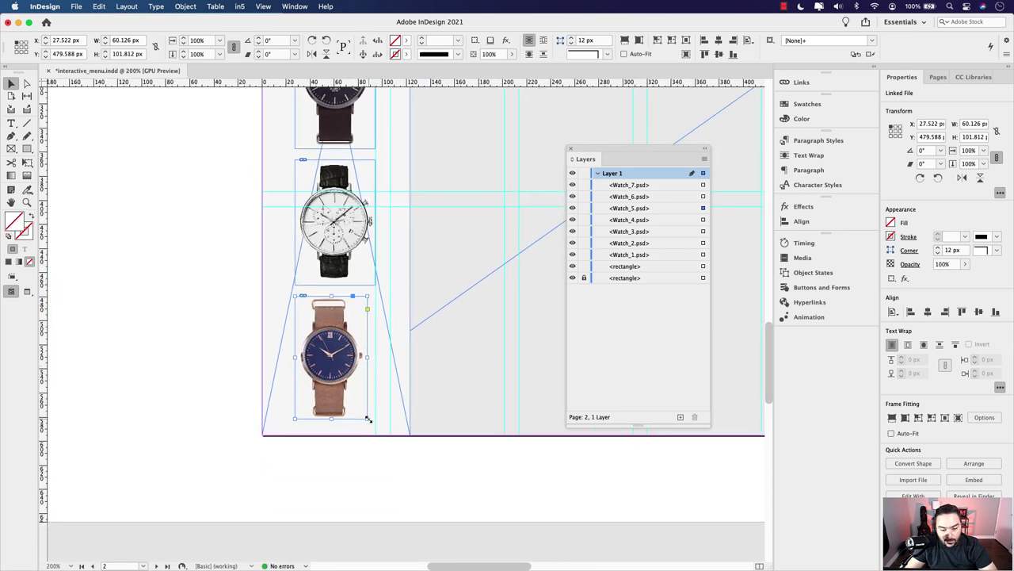
drag(369, 420, 376, 427)
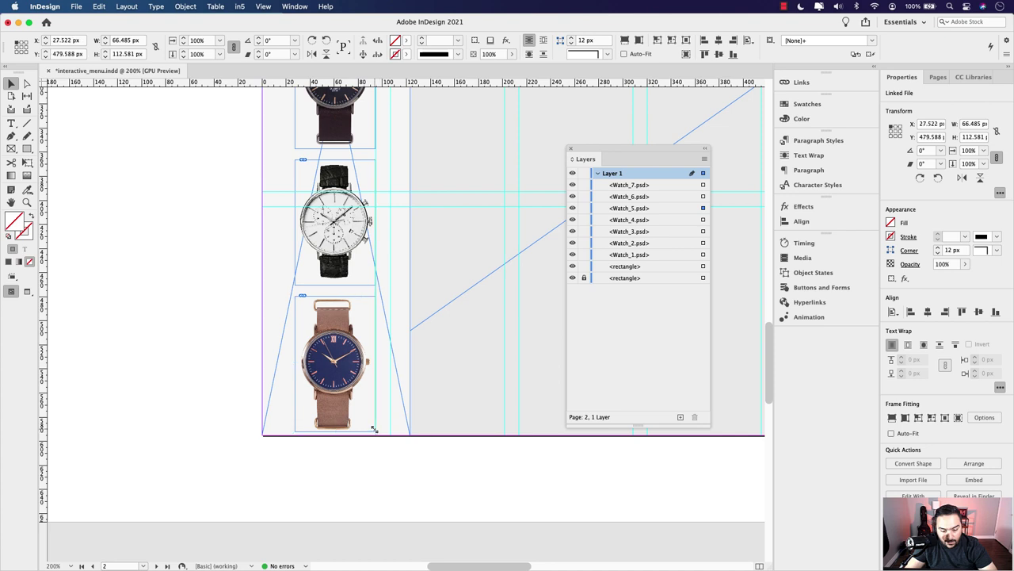
drag(376, 431, 369, 423)
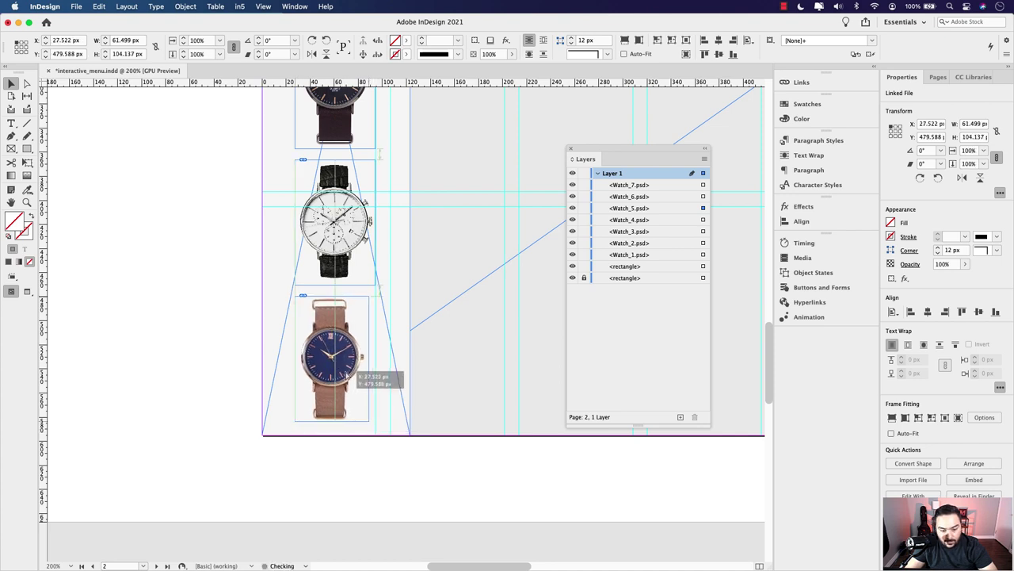
drag(370, 358, 375, 358)
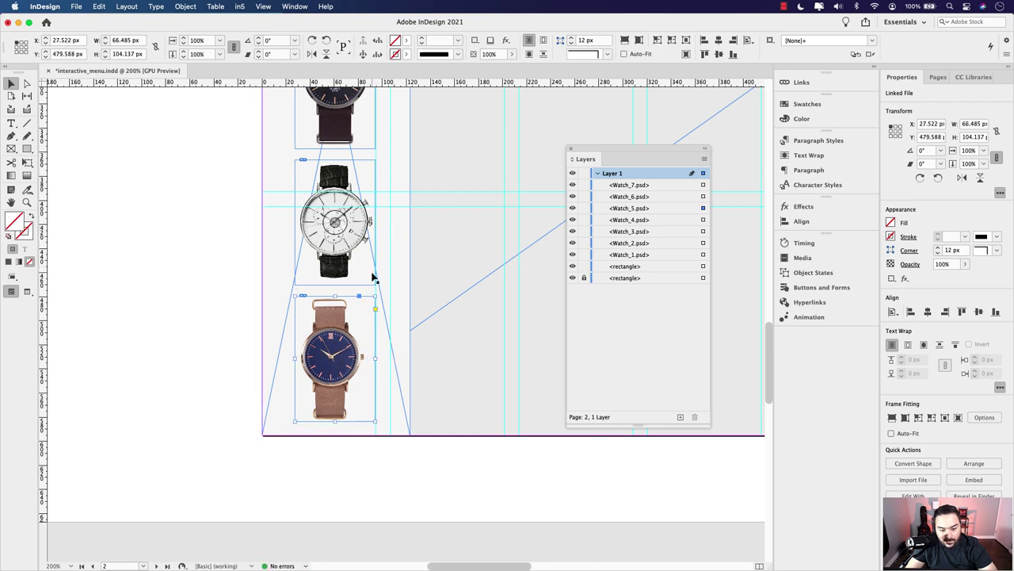
Step: Check the white chronograph frame, then switch to Preview screen mode with W
scroll(372, 294, up, 2)
scroll(384, 314, down, 2)
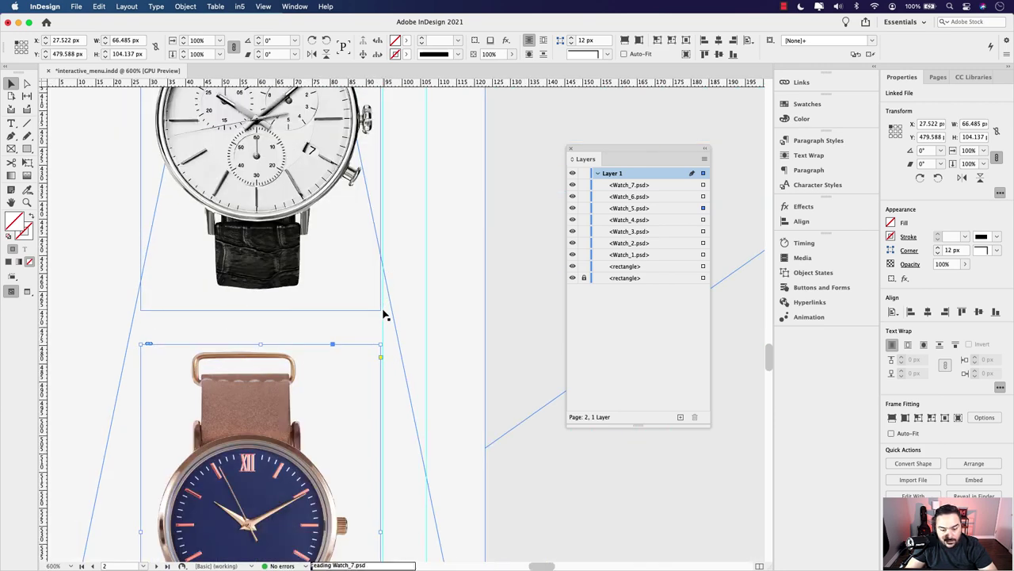
scroll(383, 305, up, 1)
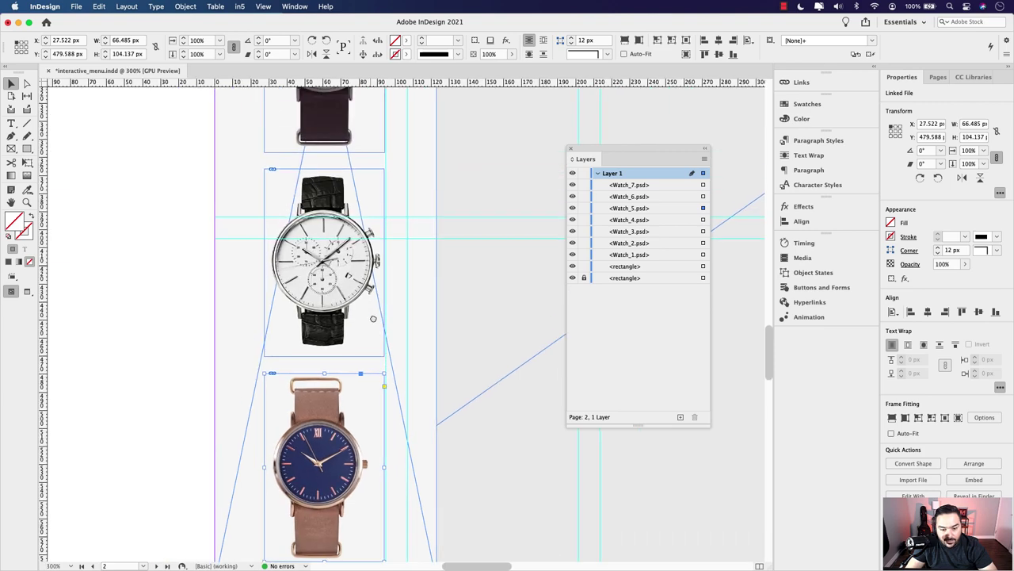
click(381, 273)
click(199, 256)
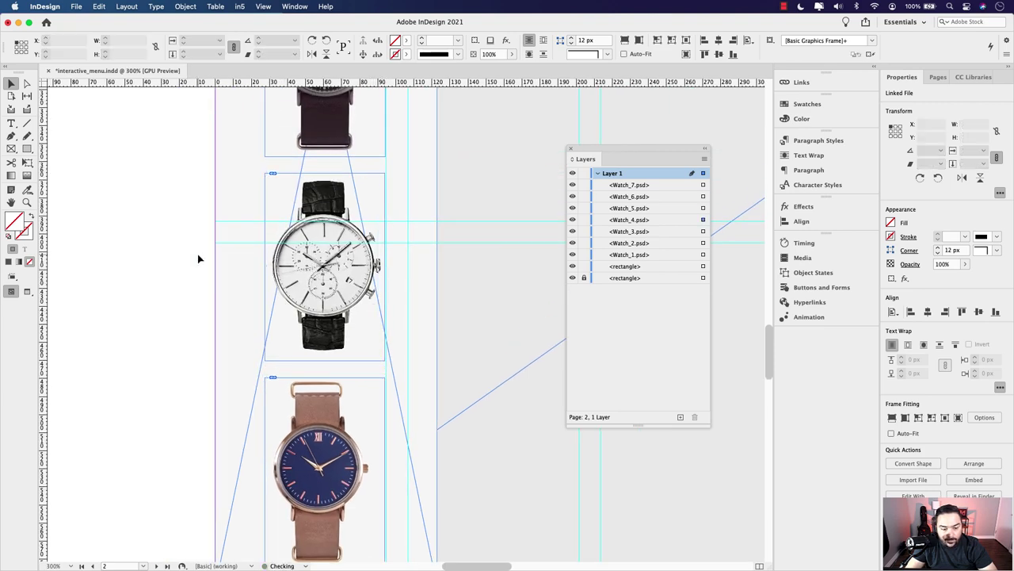
key(w)
Step: Review the sidebar watch column in preview and select its background rectangle
scroll(275, 294, down, 1)
scroll(312, 270, down, 1)
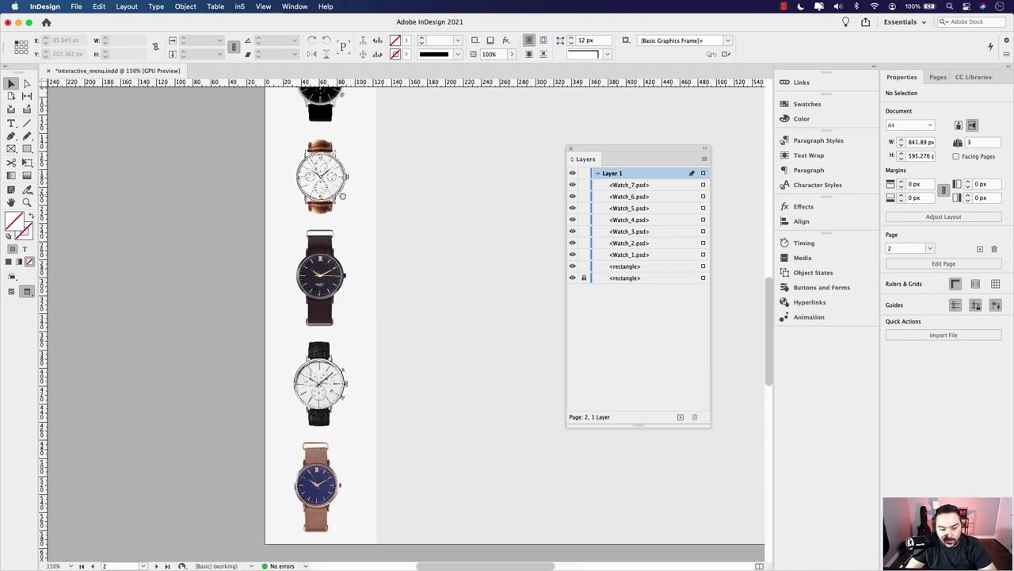
scroll(343, 196, up, 4)
scroll(344, 262, down, 4)
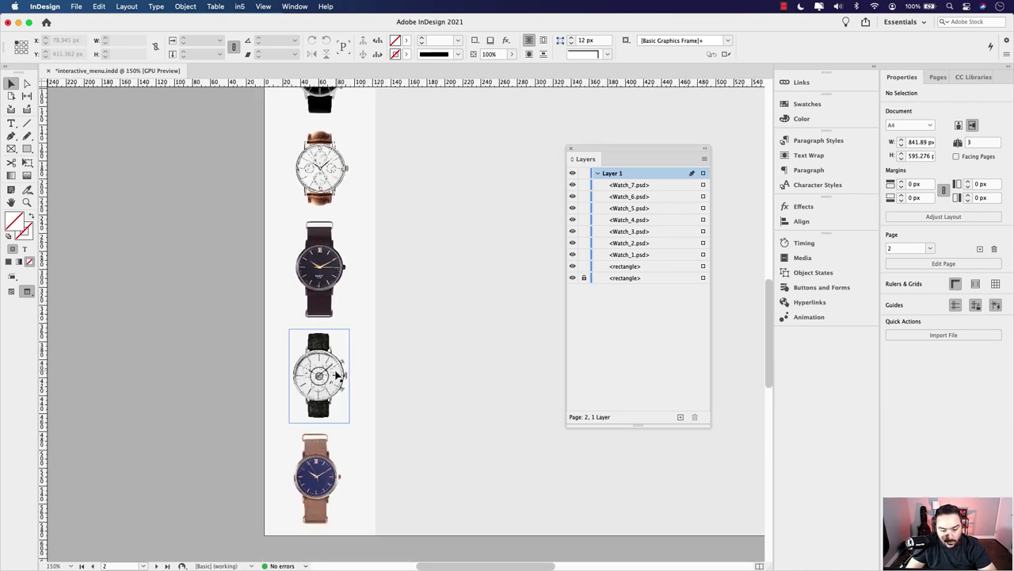
click(243, 347)
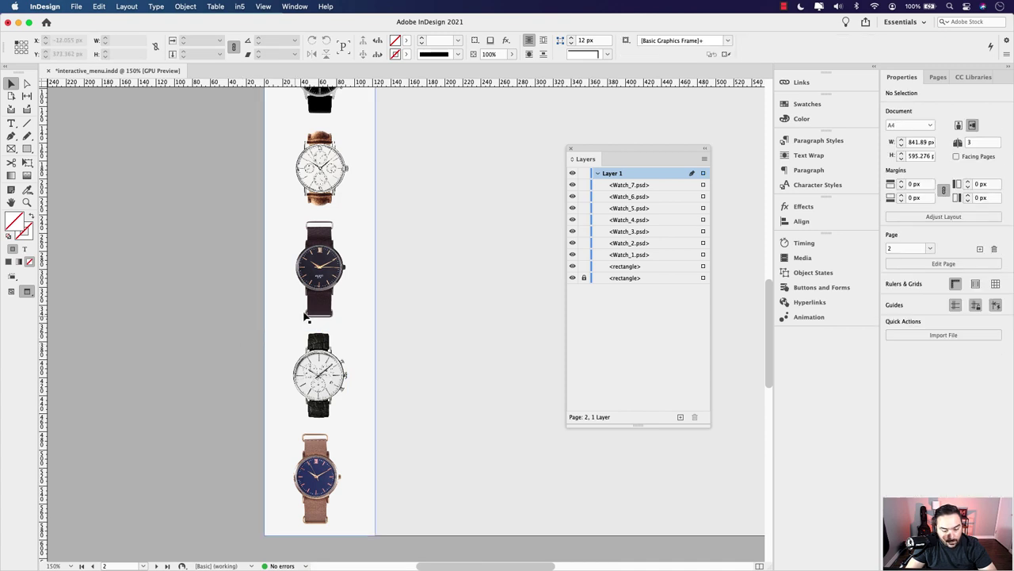
scroll(309, 311, down, 1)
scroll(317, 203, up, 3)
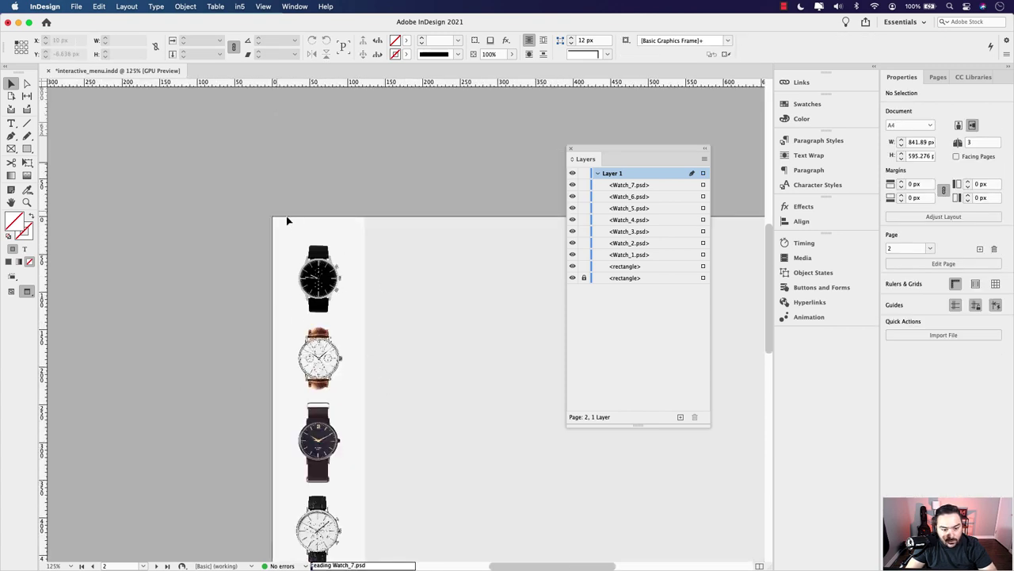
click(393, 233)
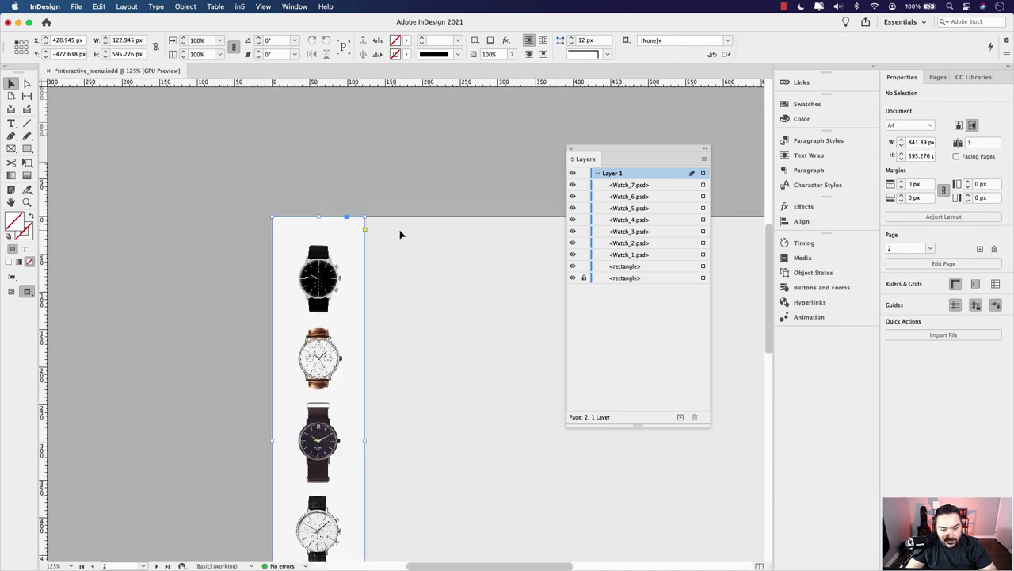
Step: Lock the sidebar background rectangle in Layers and leave Preview mode
click(584, 266)
scroll(484, 246, down, 3)
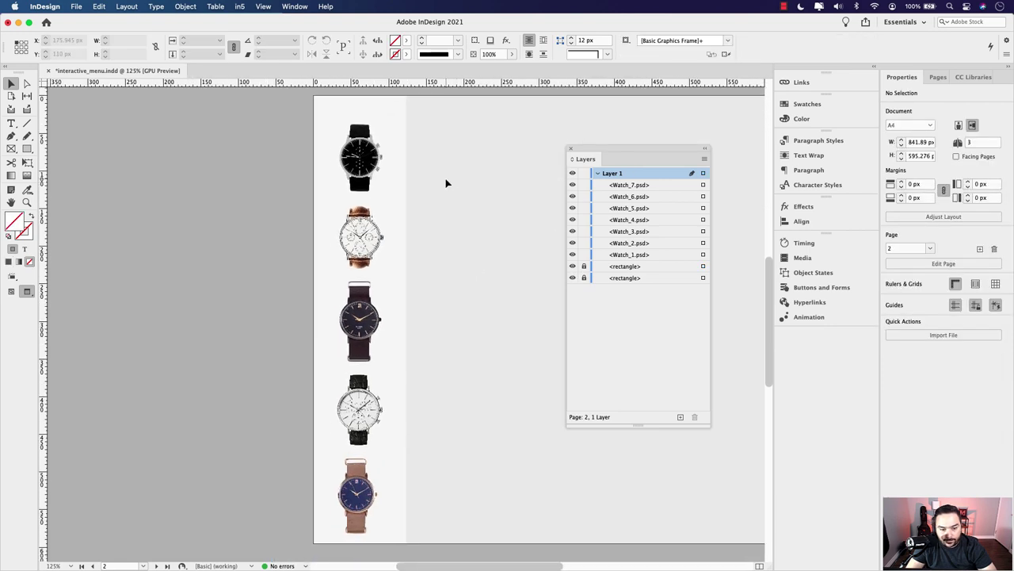
key(w)
Step: Marquee-select the five watch frames and move them onto the pasteboard left of the page
drag(305, 140, 392, 500)
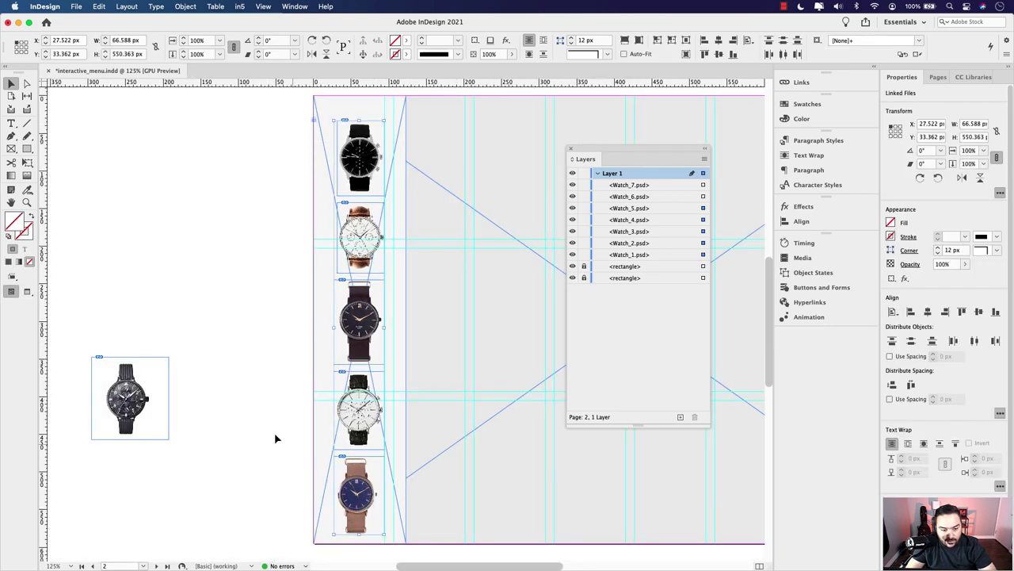
drag(375, 429, 233, 429)
scroll(313, 419, up, 3)
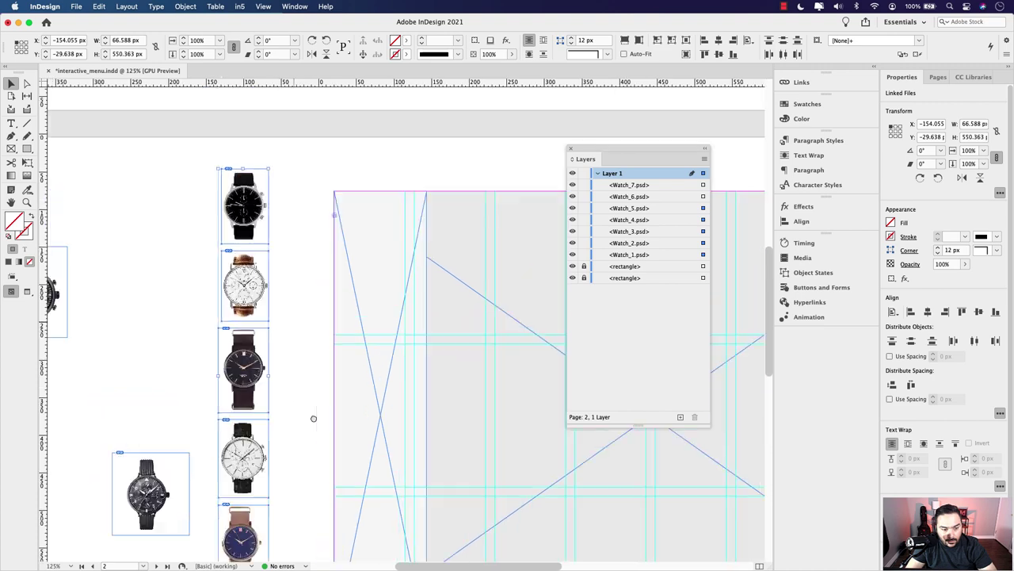
drag(230, 279, 284, 523)
scroll(271, 459, down, 2)
Step: Shift-scale the watch column down to about 59 x 489 px and move it up slightly
drag(293, 156, 287, 202)
click(268, 229)
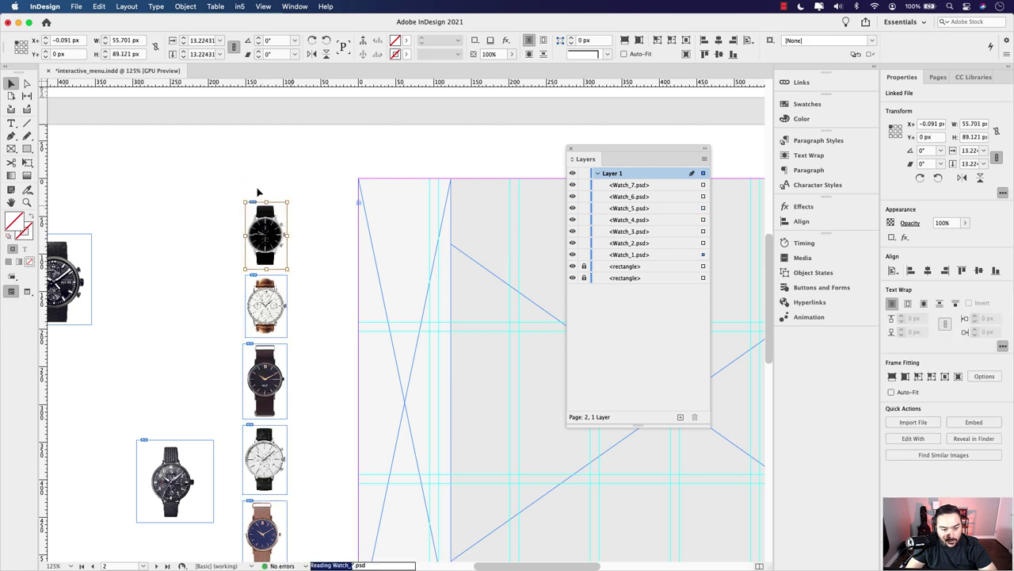
click(351, 192)
scroll(298, 143, down, 2)
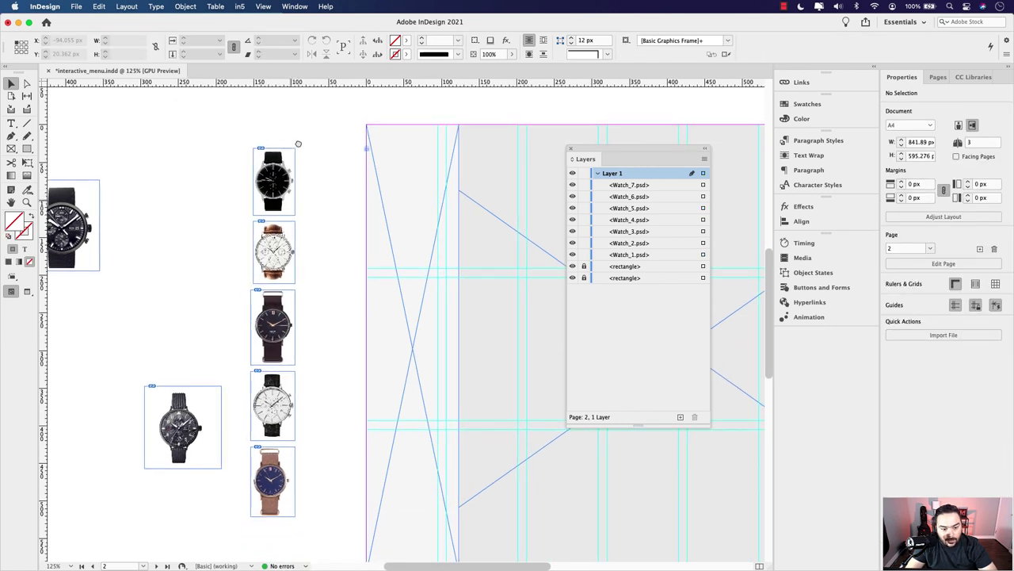
click(282, 409)
scroll(301, 333, up, 3)
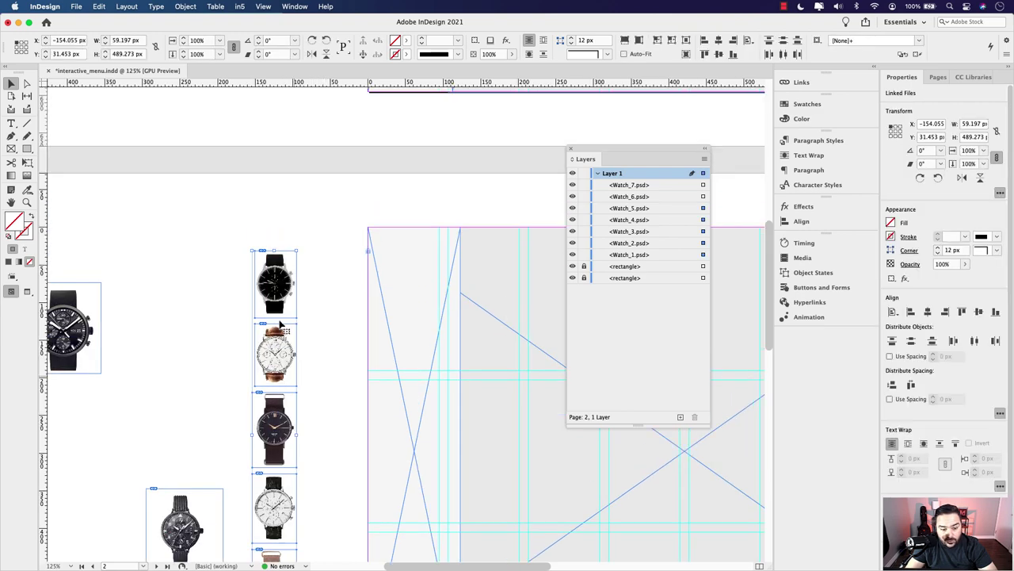
drag(287, 298, 284, 213)
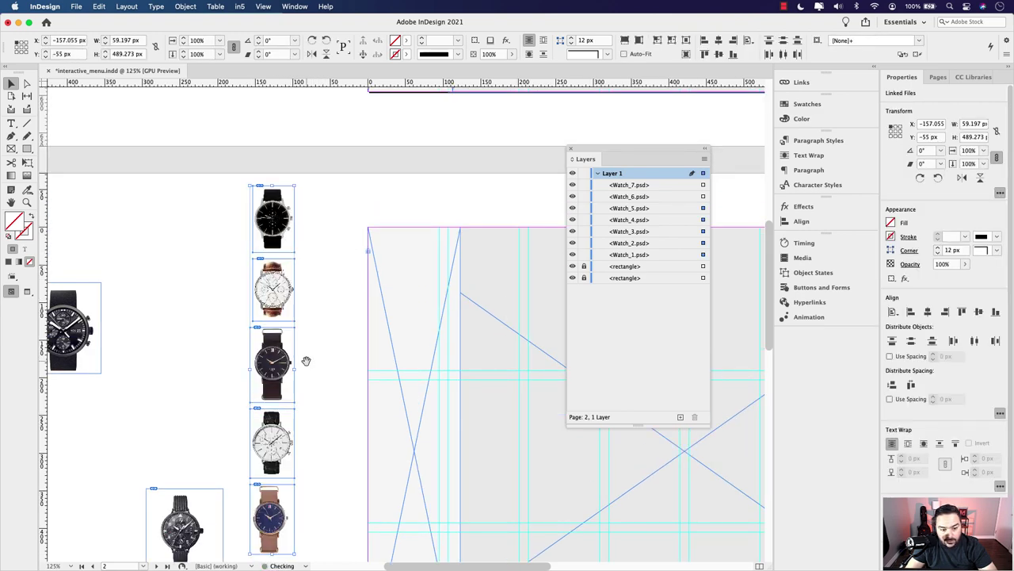
scroll(298, 198, down, 3)
scroll(298, 197, down, 2)
scroll(298, 197, left, 2)
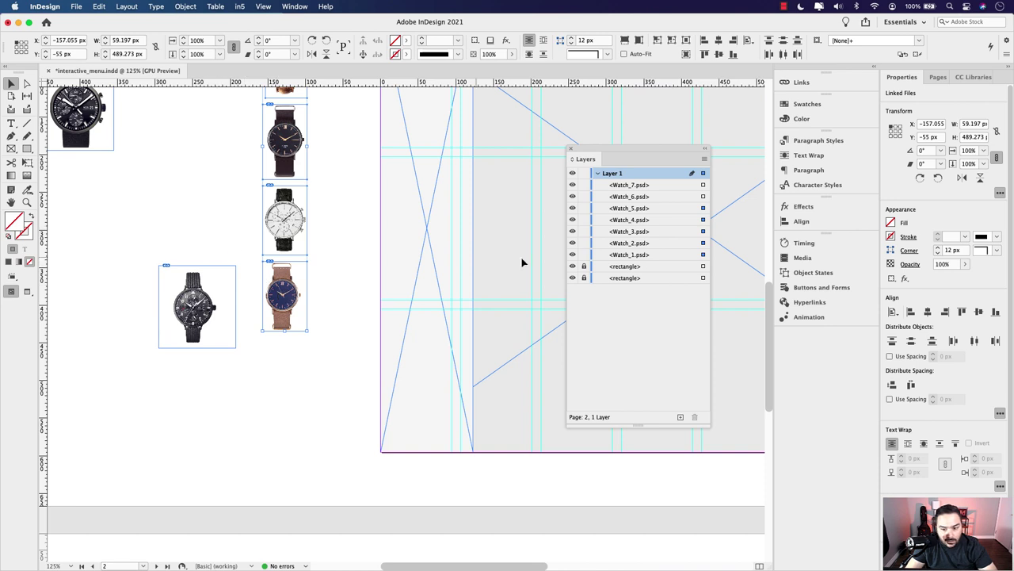
Step: Crop the loose dark watch frame on all four sides and scale it to 82%
click(703, 197)
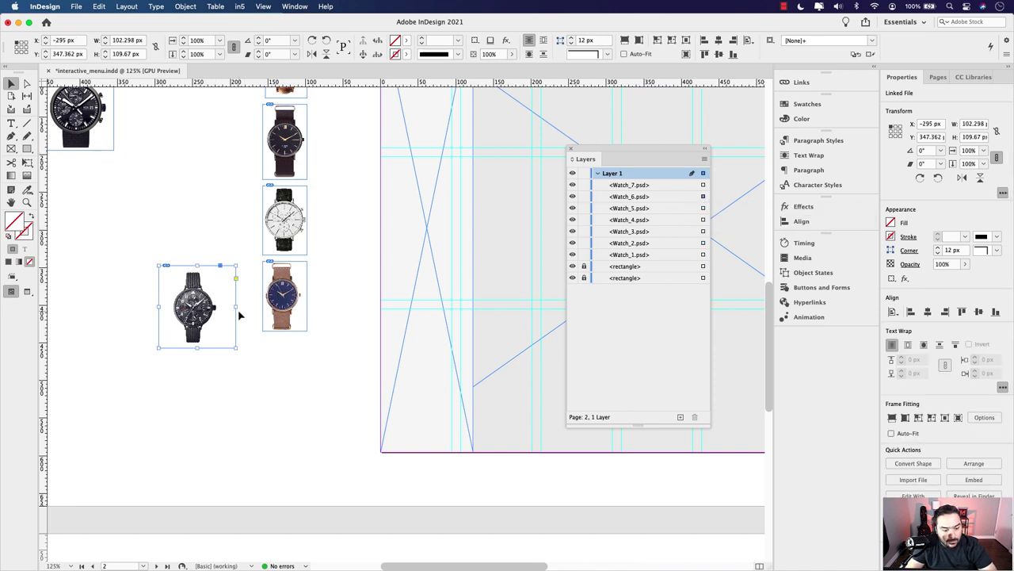
drag(236, 308, 224, 308)
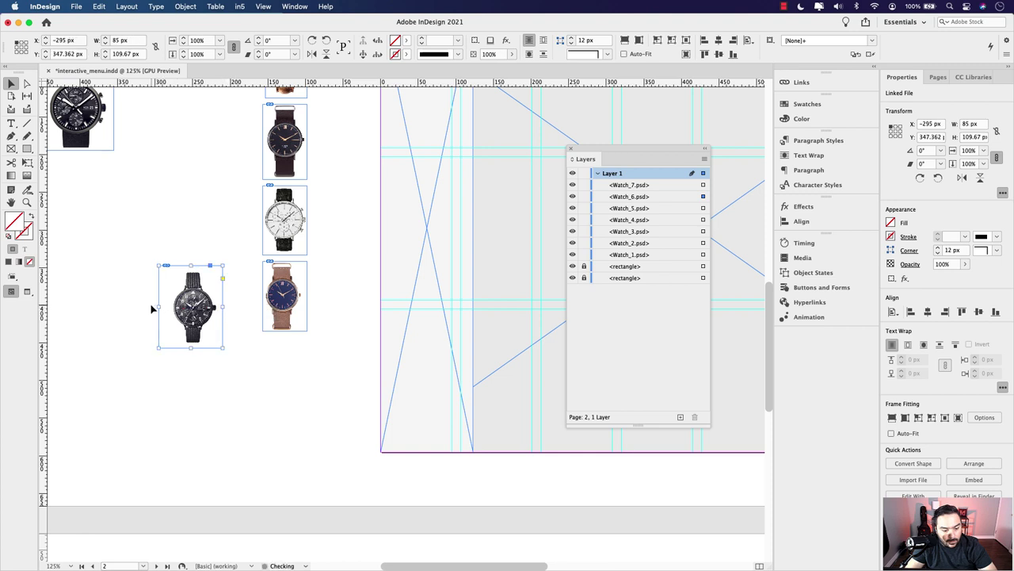
drag(159, 306, 168, 306)
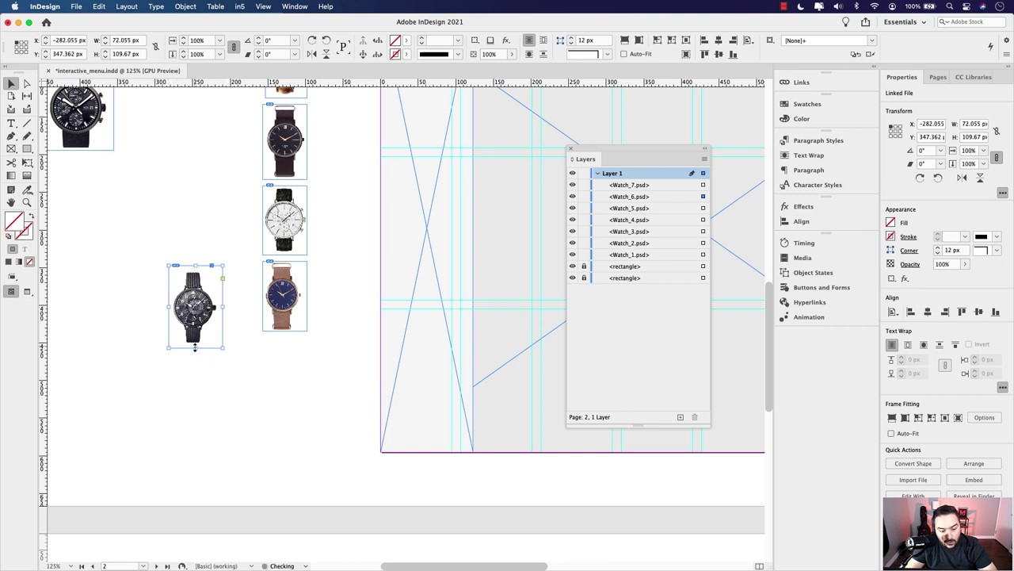
drag(194, 347, 195, 343)
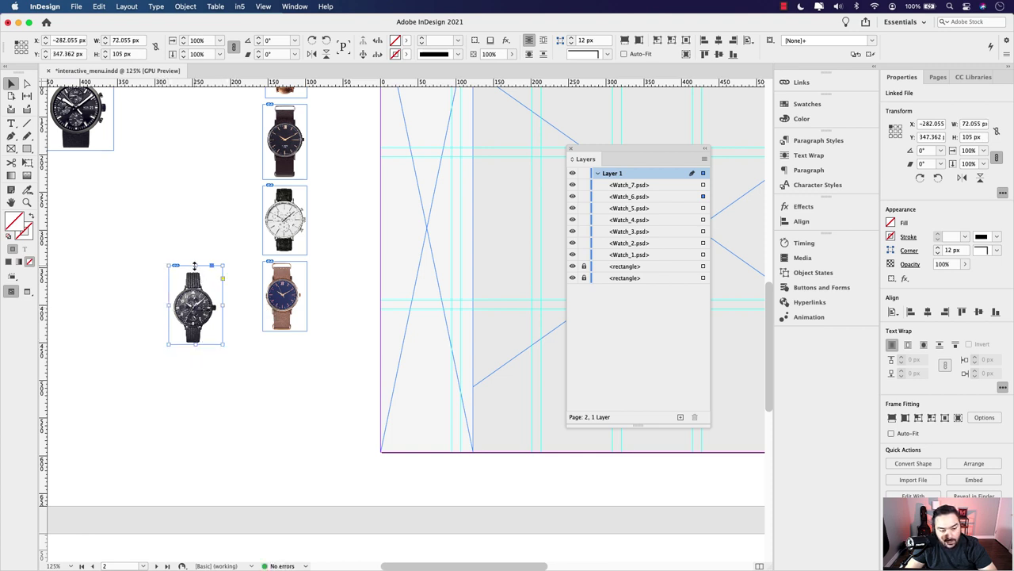
drag(194, 265, 285, 352)
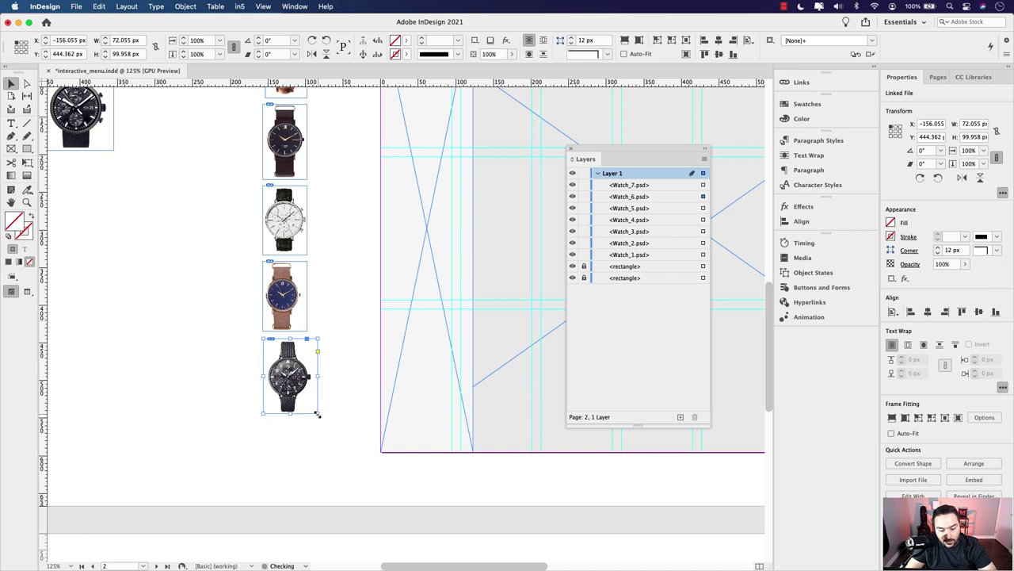
drag(317, 411, 300, 403)
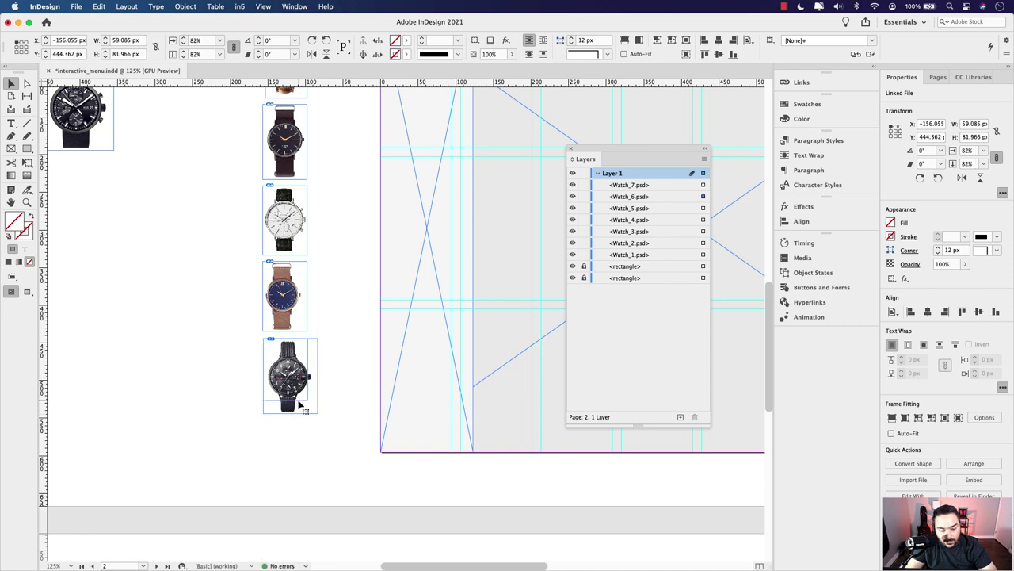
Step: Place the second dark watch below the column, nudge its image right, and trim its top to about 60 x 79 px
drag(360, 317, 275, 341)
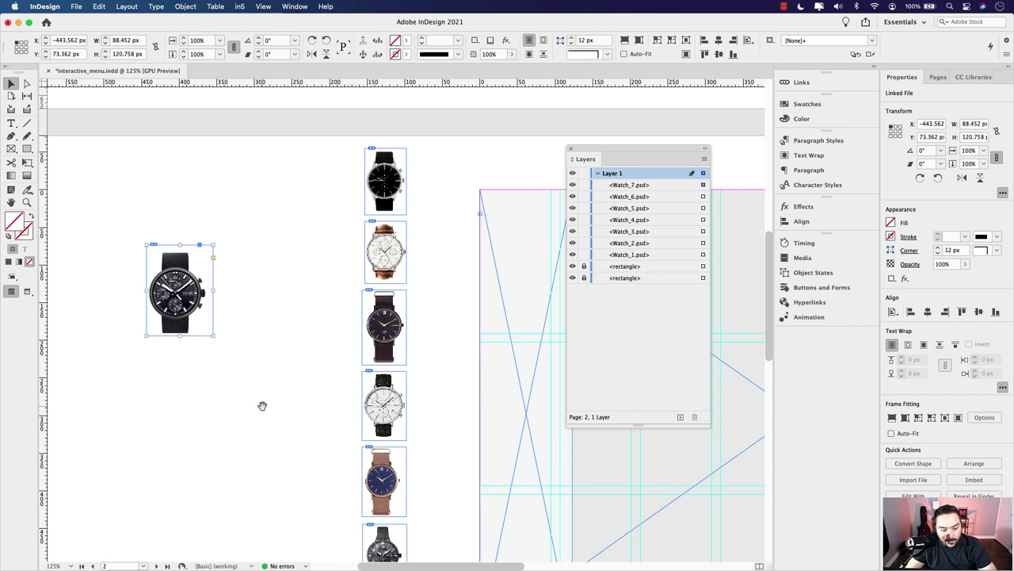
drag(262, 405, 185, 180)
drag(115, 103, 330, 428)
click(305, 396)
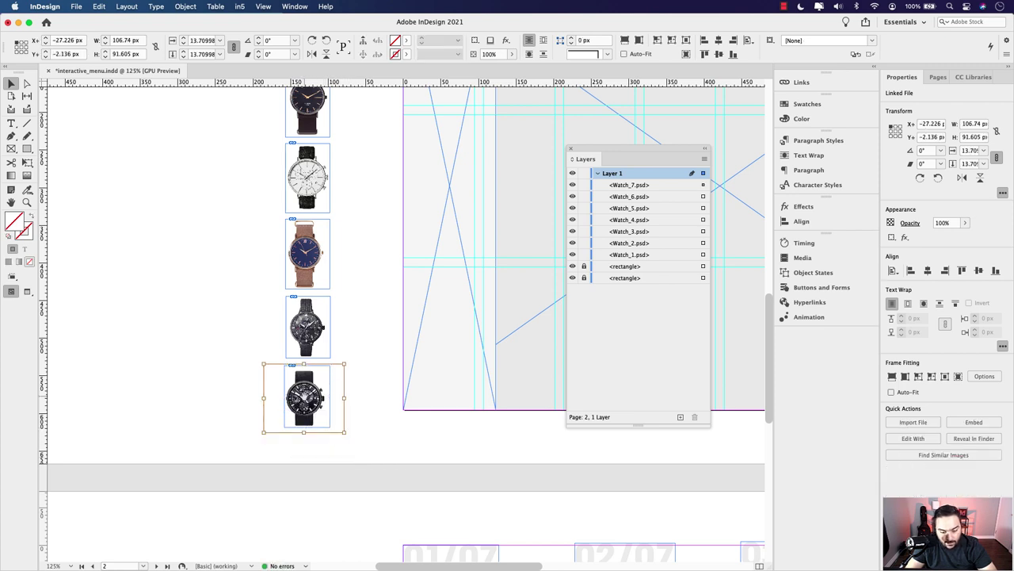
key(Right)
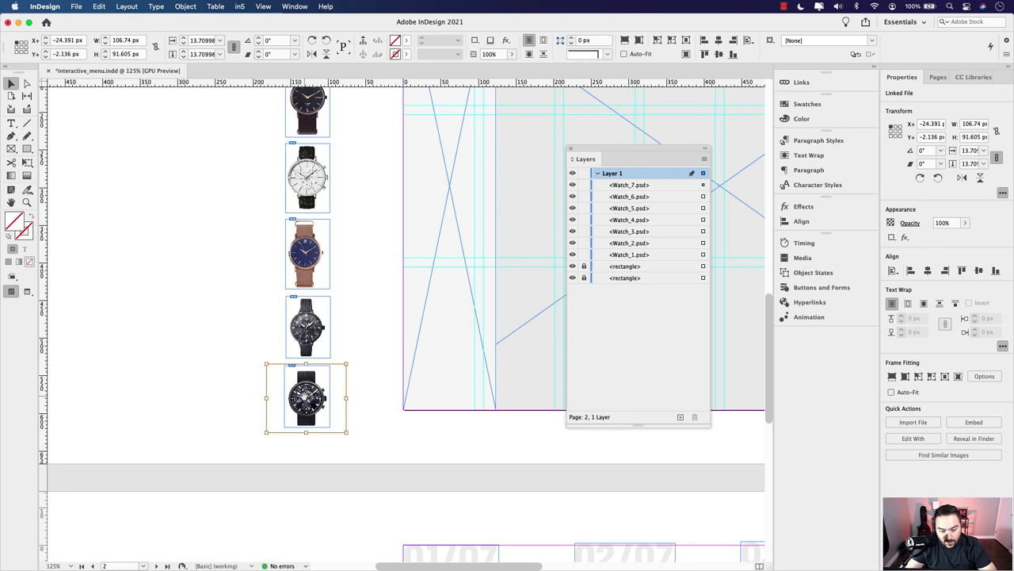
click(337, 373)
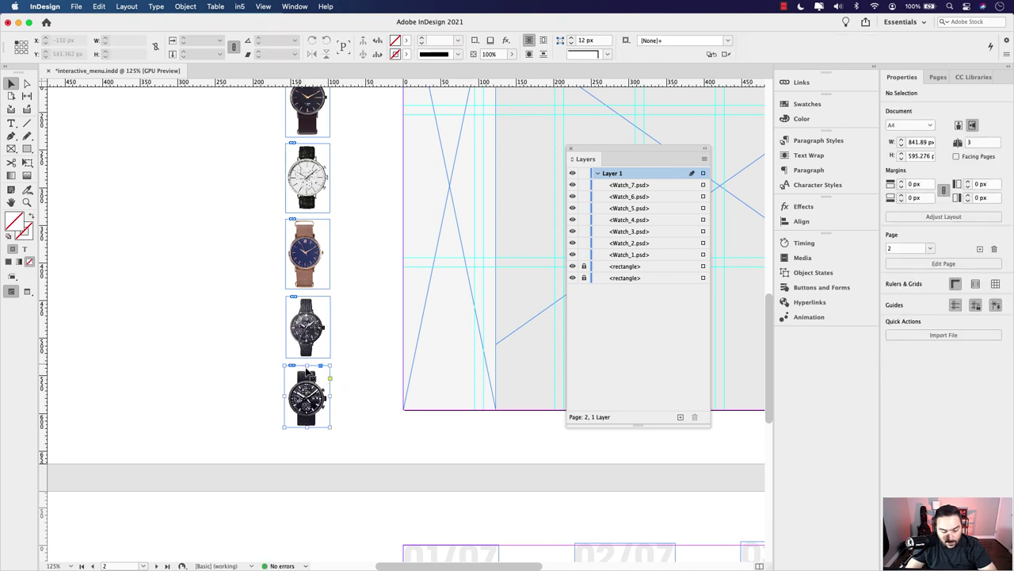
click(306, 373)
scroll(307, 372, up, 4)
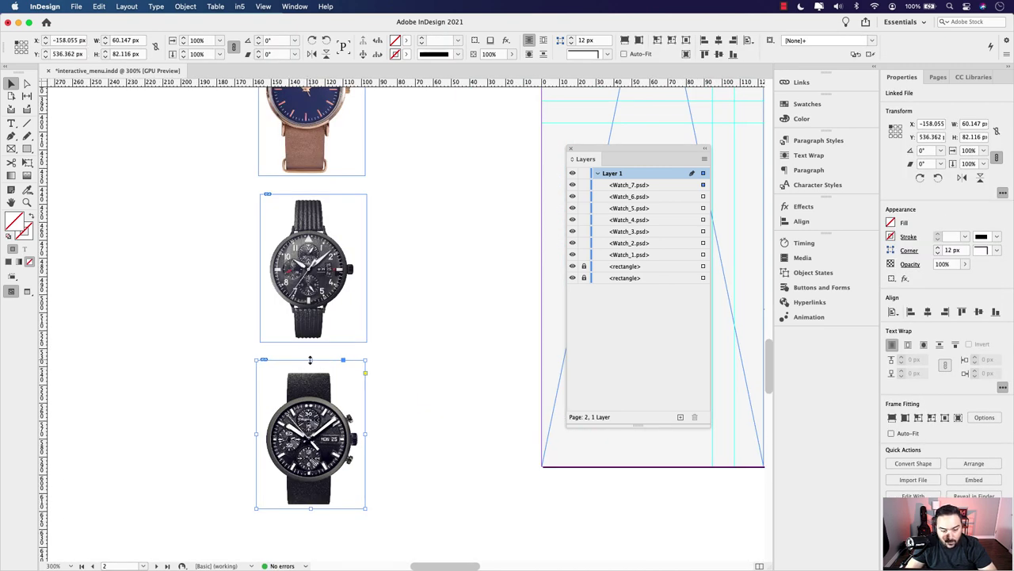
drag(310, 361, 310, 369)
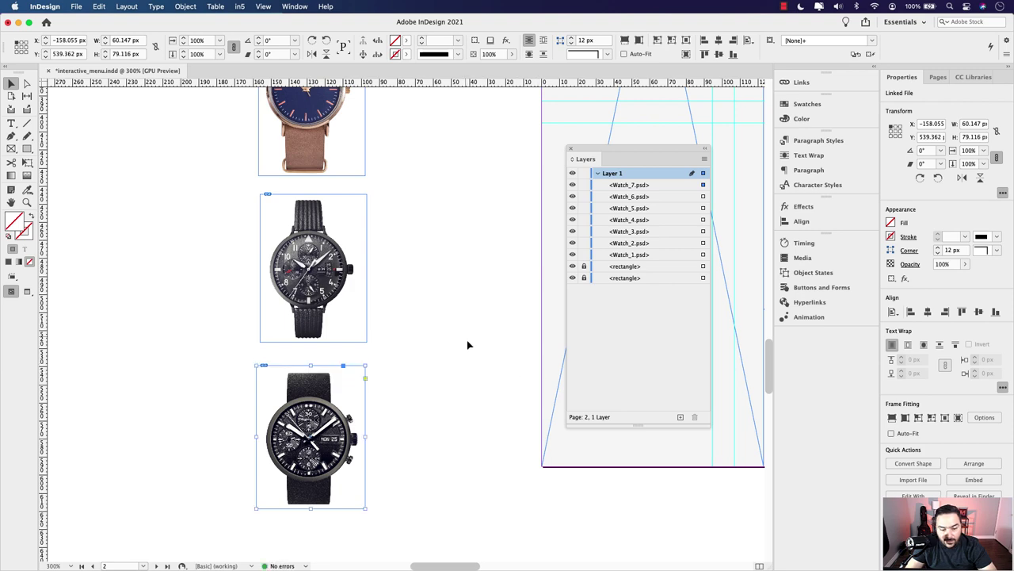
scroll(467, 344, down, 5)
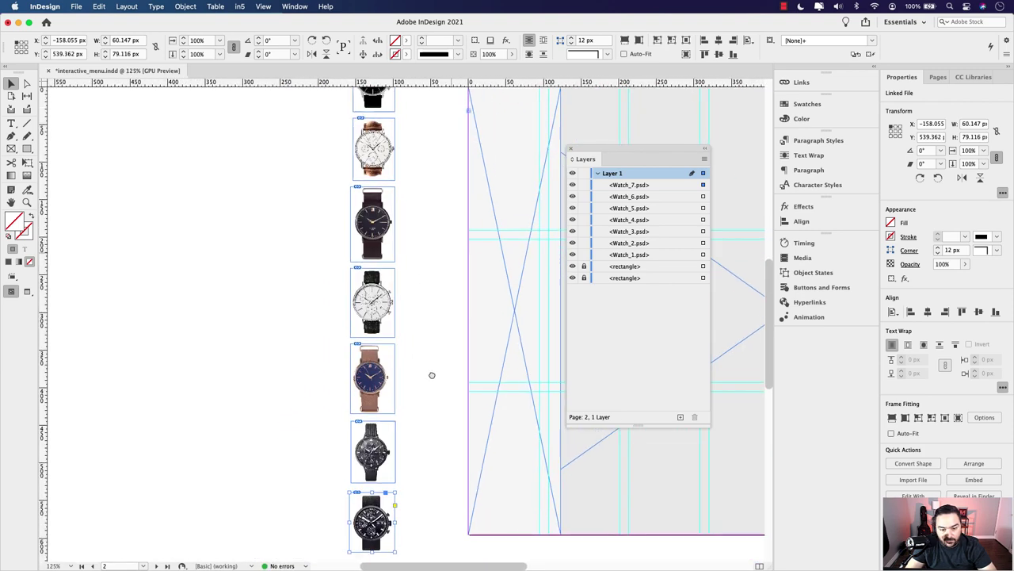
Step: Select all seven watch frames, scale them down slightly, and move them into the page's left column
drag(432, 374, 427, 386)
drag(335, 154, 382, 547)
drag(424, 241, 414, 350)
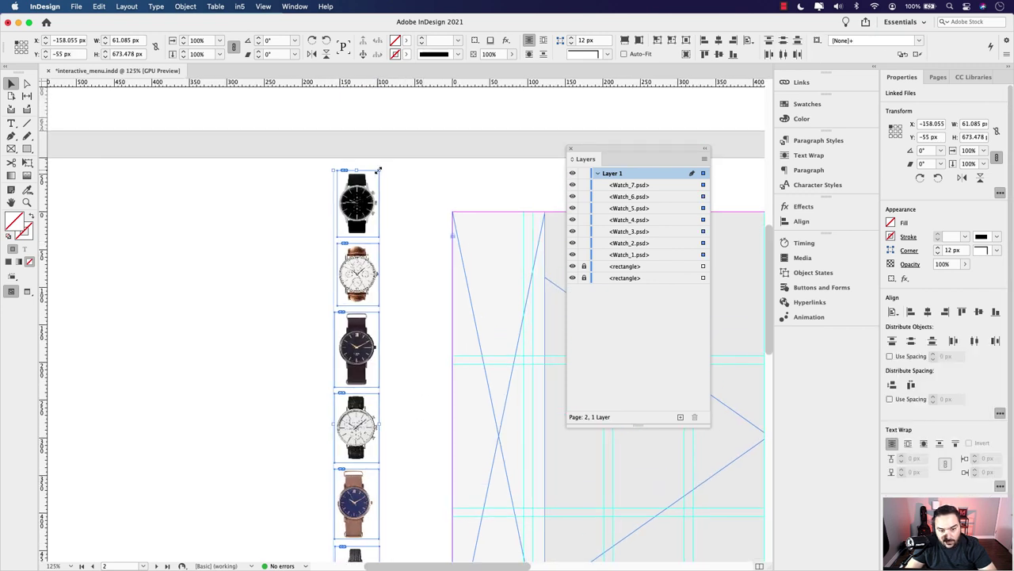
drag(379, 169, 378, 192)
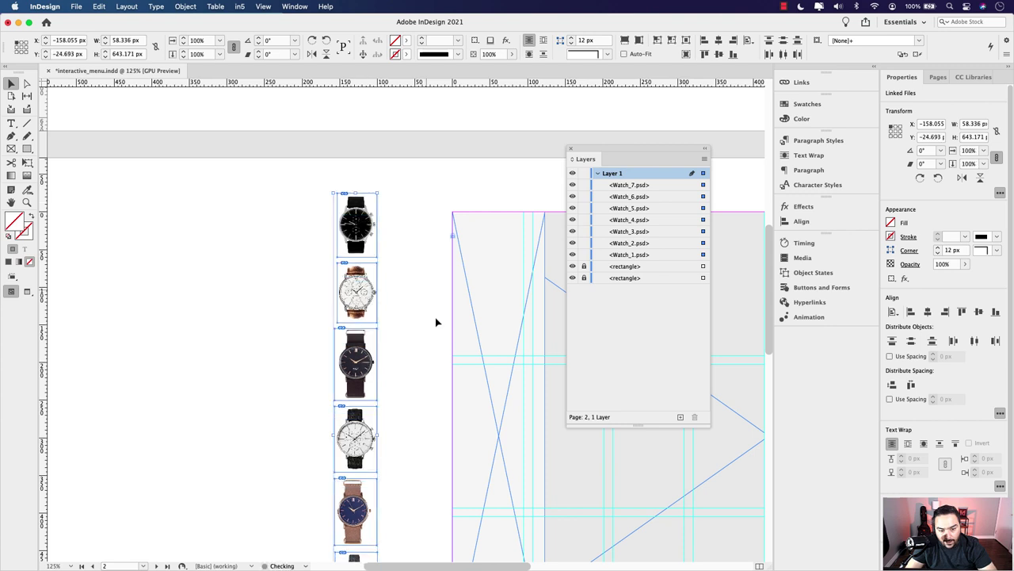
drag(435, 322, 329, 306)
drag(240, 197, 375, 235)
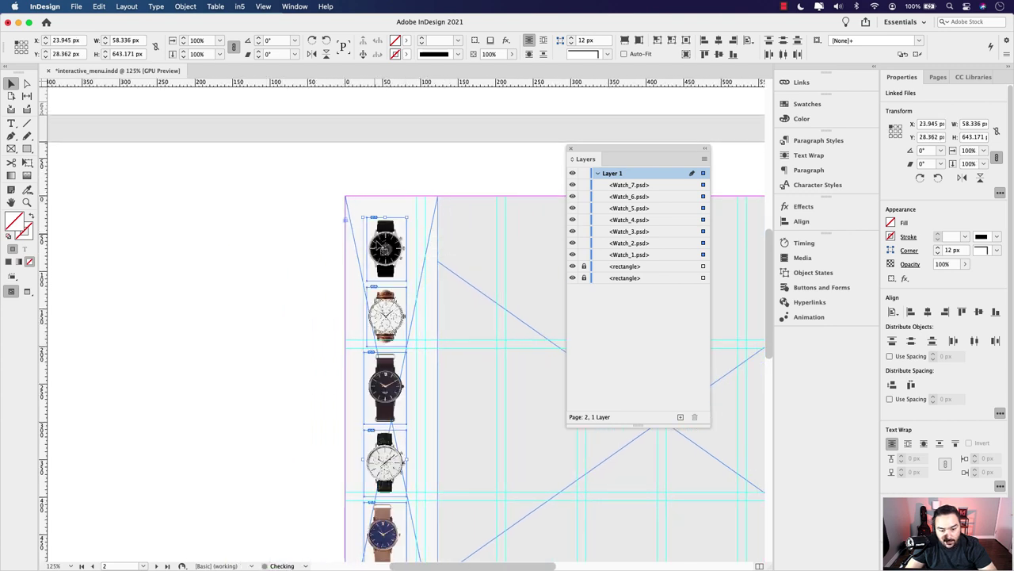
mouse_move(413, 439)
mouse_down()
mouse_move(413, 265)
mouse_move(424, 273)
mouse_move(404, 432)
mouse_up()
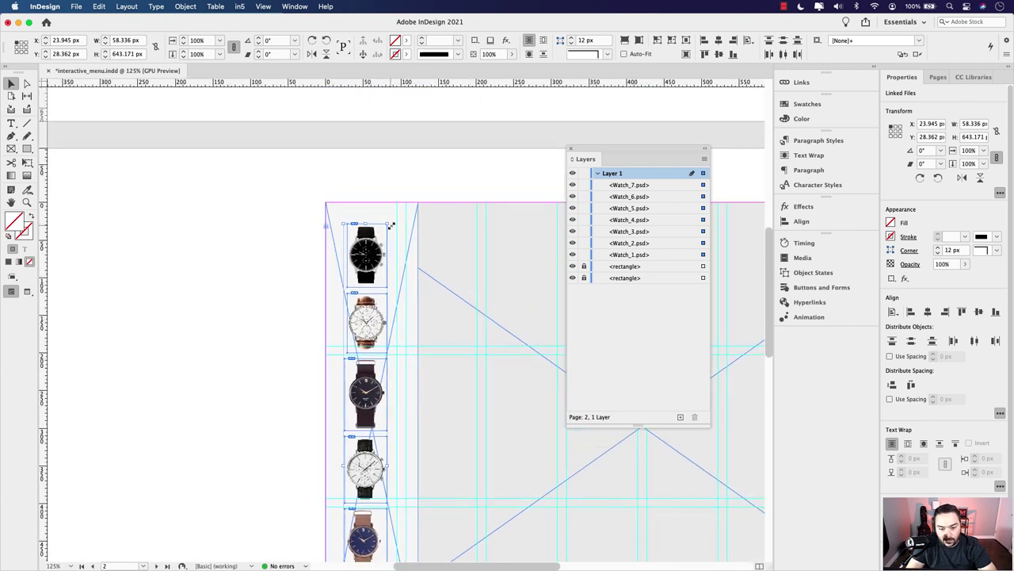
Step: Enlarge the watch column to about 67 x 739 px and set it back into the sidebar
drag(386, 225, 208, 181)
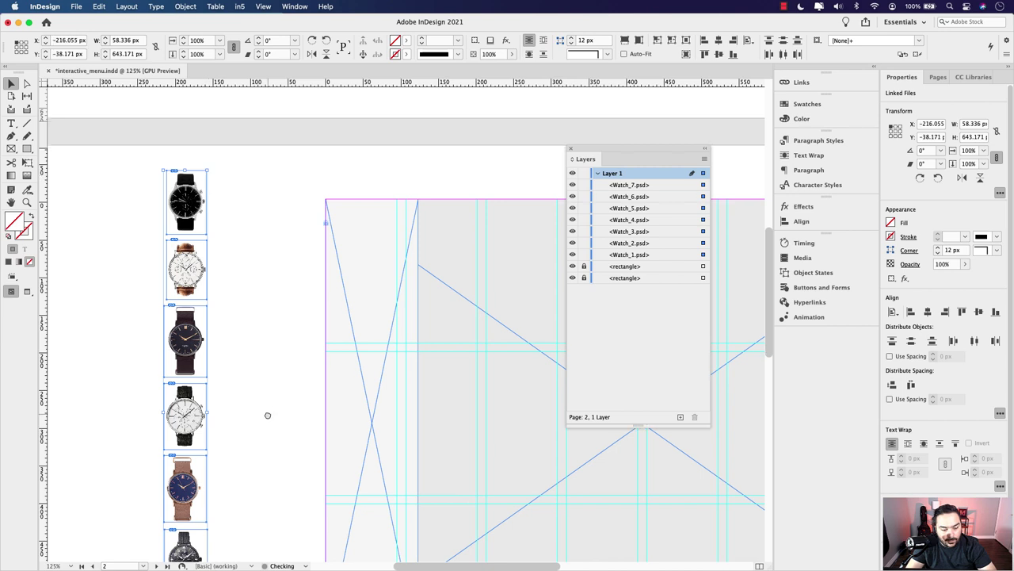
scroll(294, 181, down, 5)
drag(235, 421, 245, 432)
scroll(316, 340, up, 5)
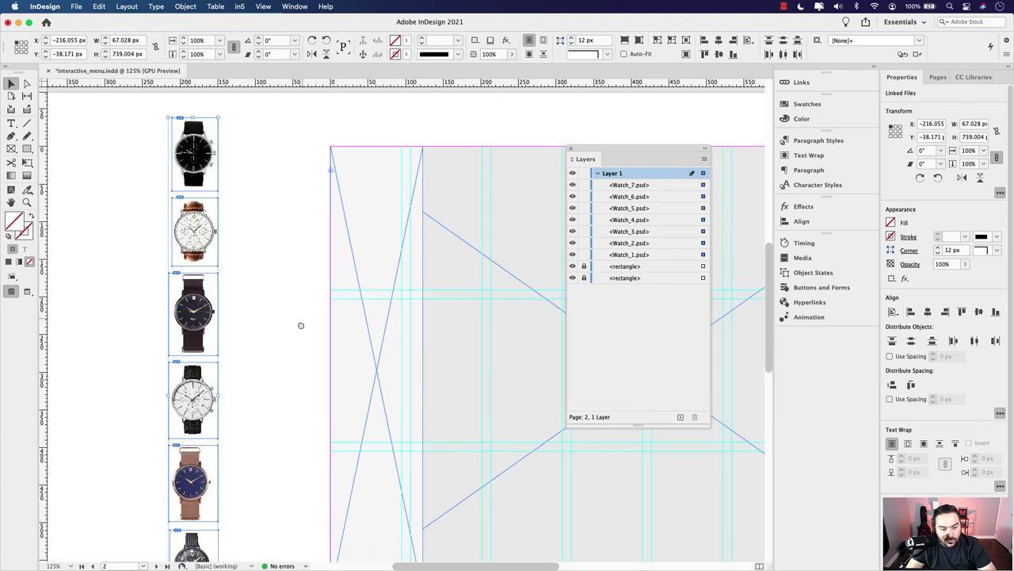
drag(185, 218, 369, 252)
scroll(388, 269, down, 5)
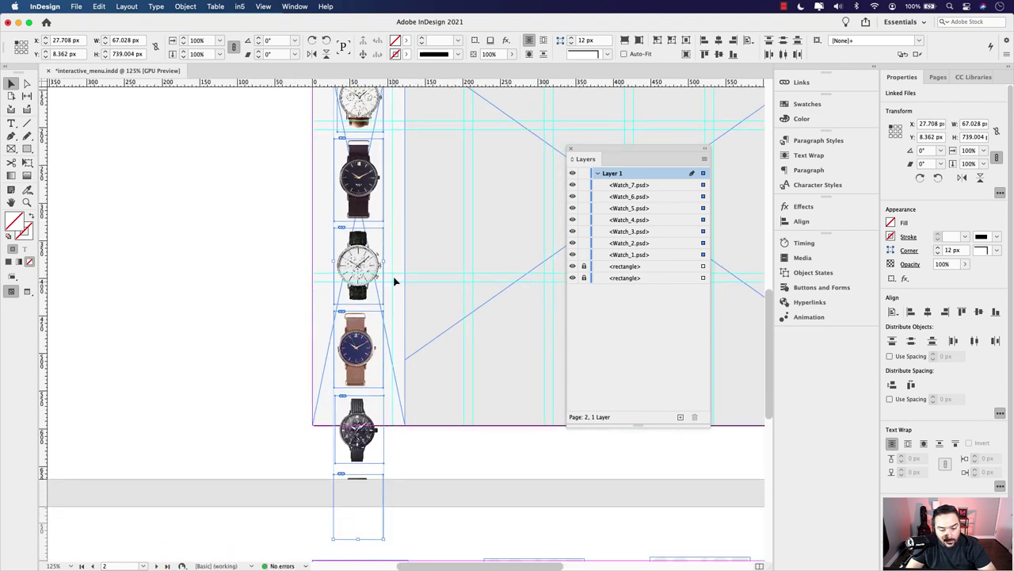
Step: Align the watches' horizontal centres and distribute their vertical centres relative to the selection
key(Left)
key(Left)
key(Left)
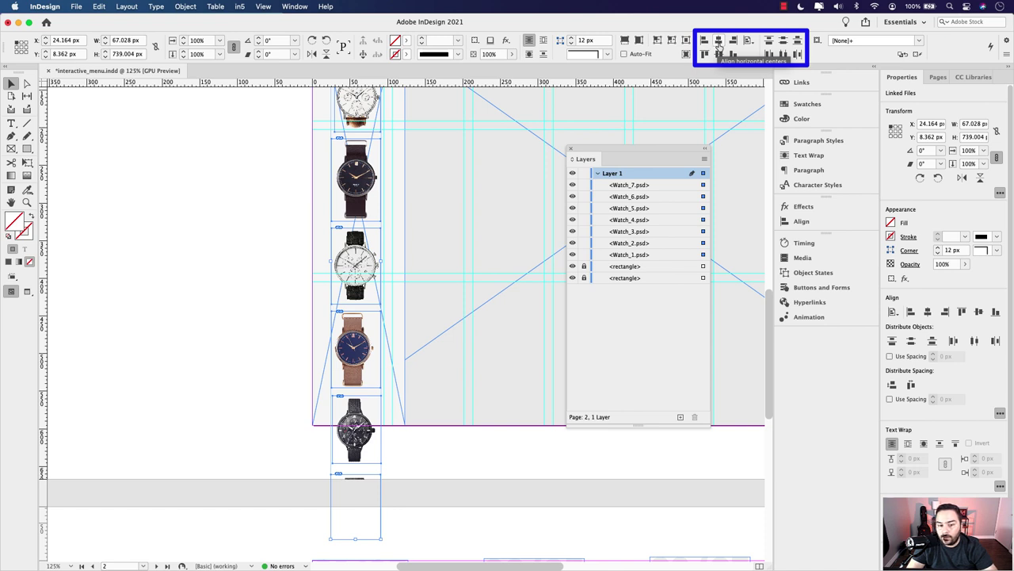
click(748, 41)
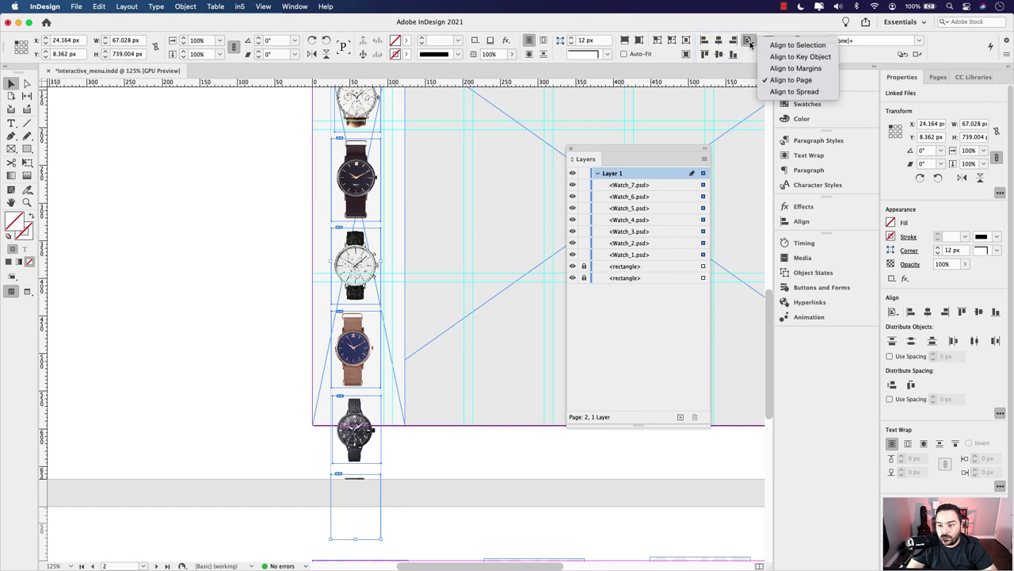
click(801, 45)
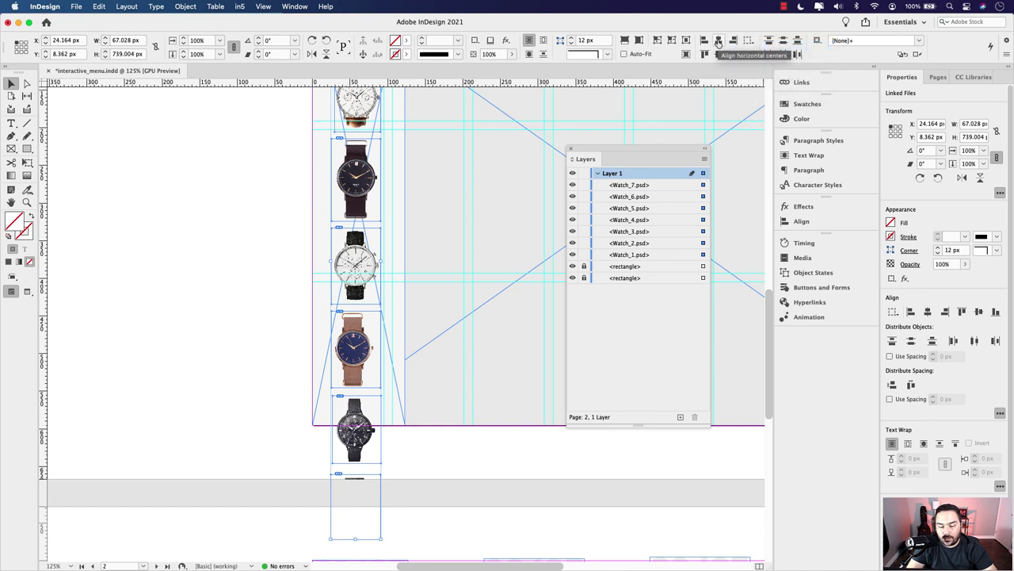
click(718, 41)
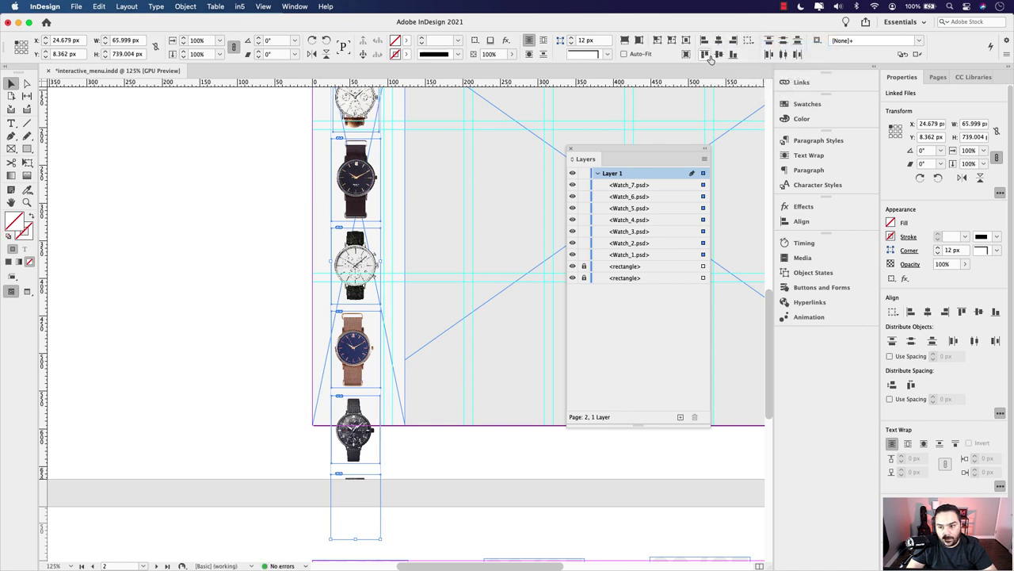
click(785, 45)
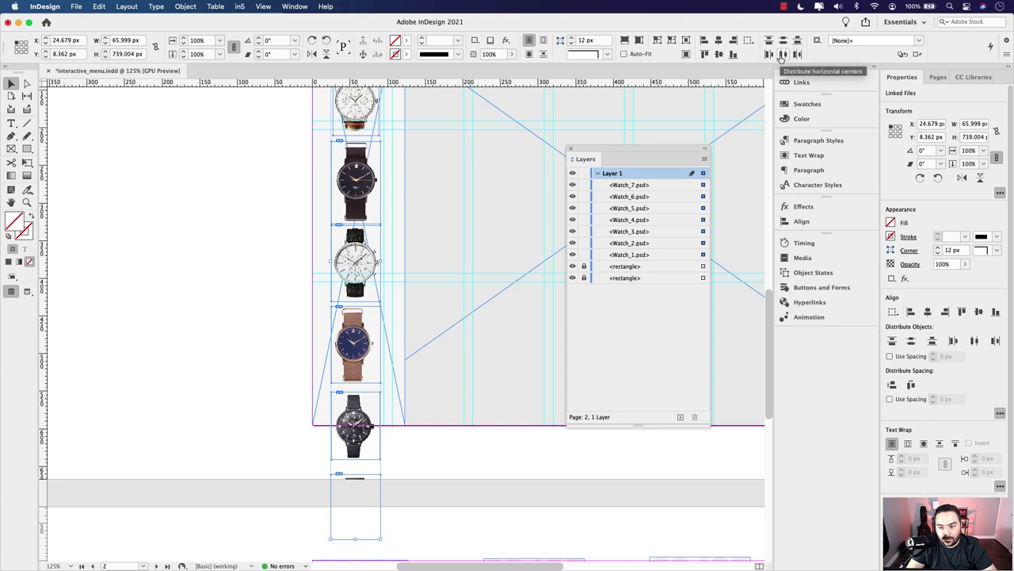
click(261, 335)
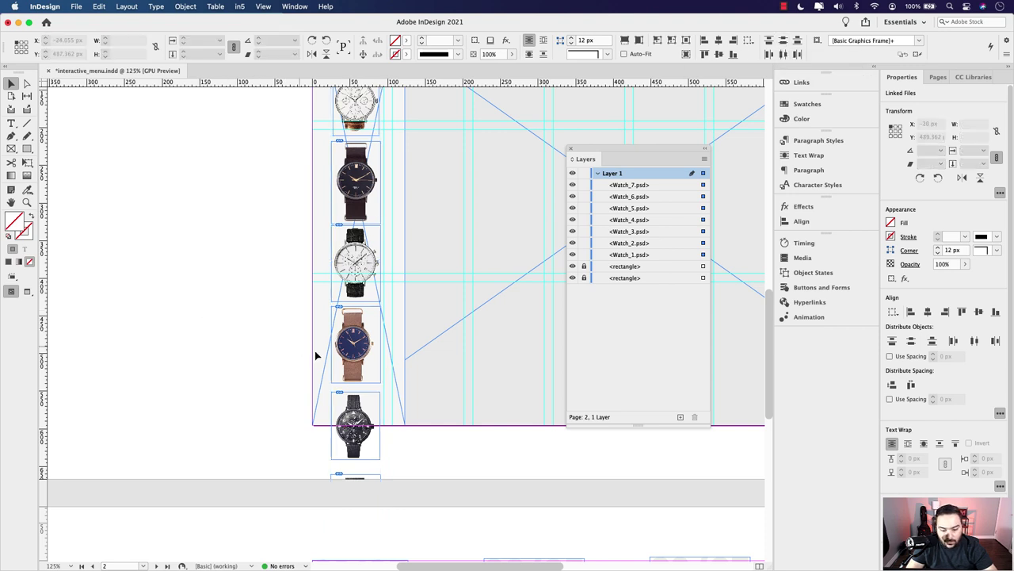
Step: Move the brown-strap, dark-strap and chronograph watches up slightly in the column
key(w)
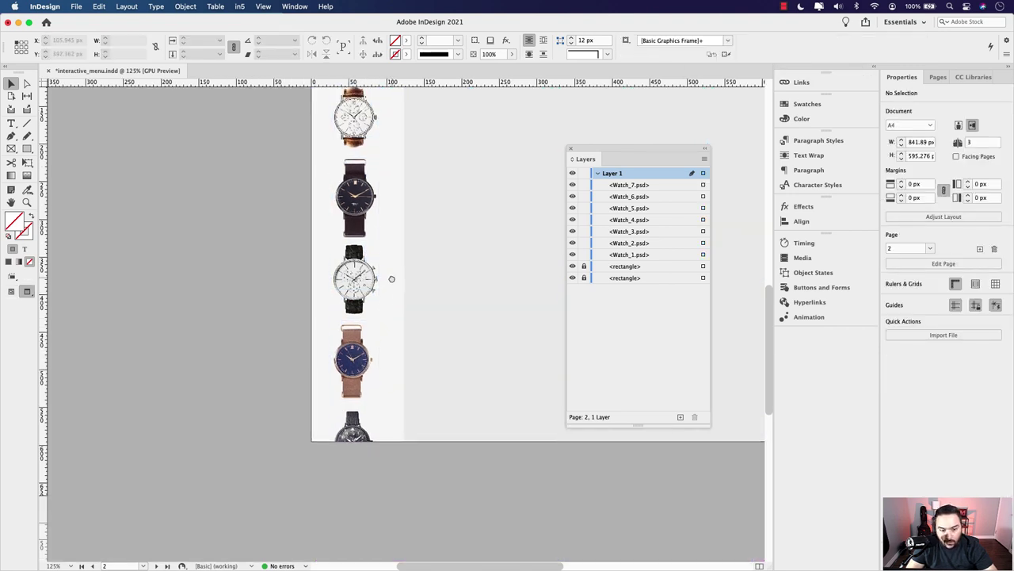
scroll(355, 341, up, 5)
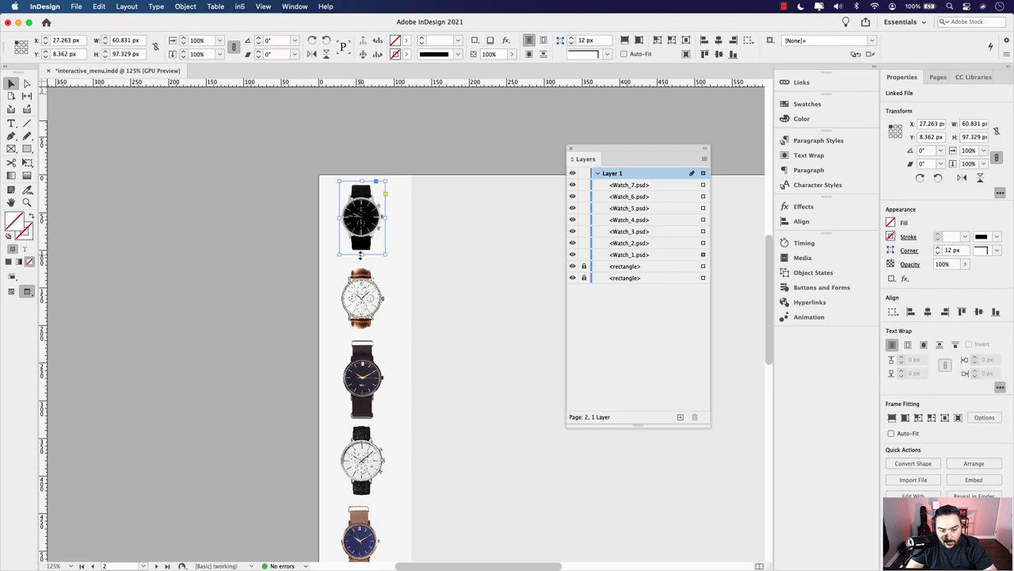
key(super+equal)
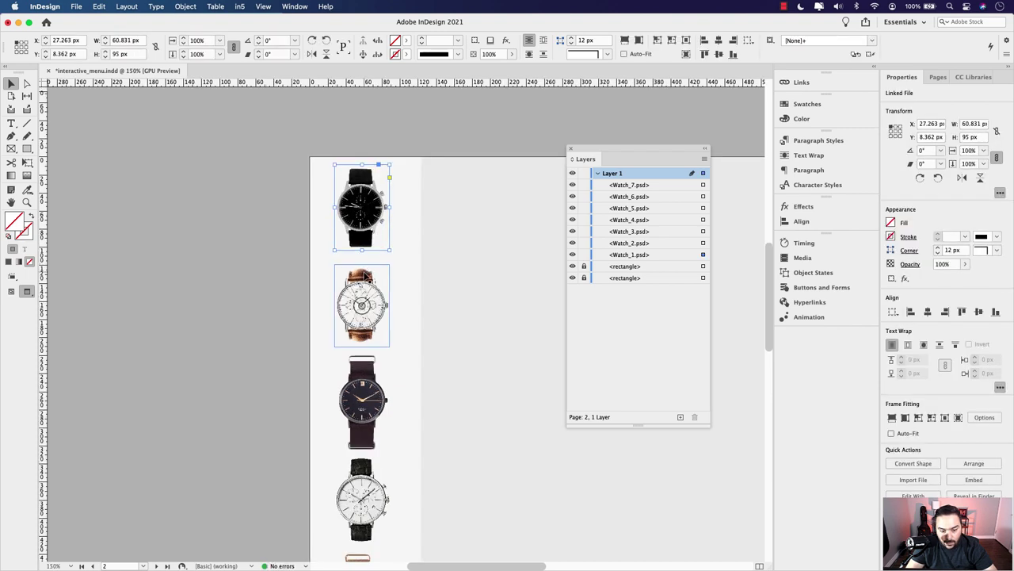
click(369, 281)
drag(366, 276, 367, 278)
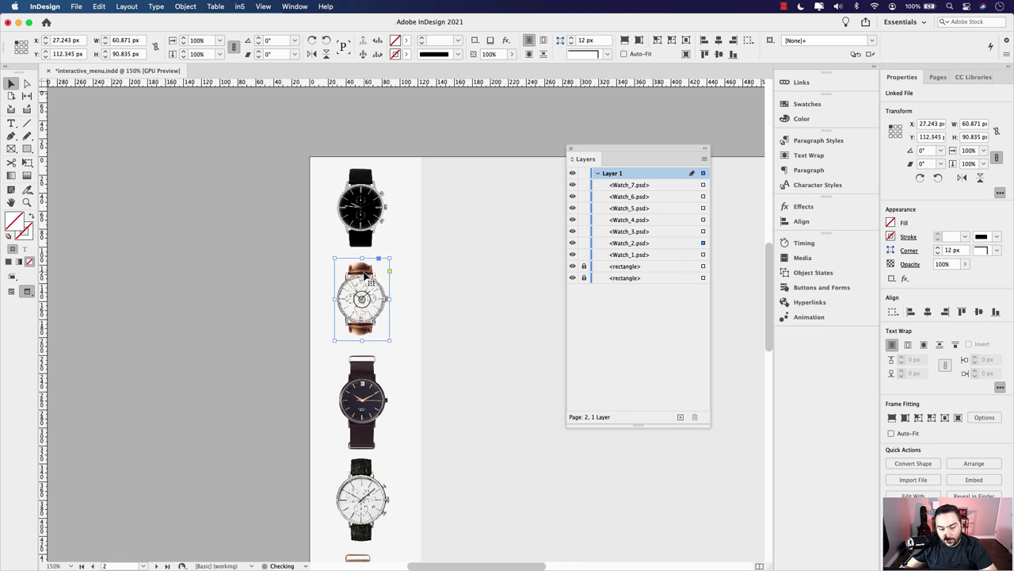
scroll(381, 304, down, 1)
scroll(387, 363, up, 2)
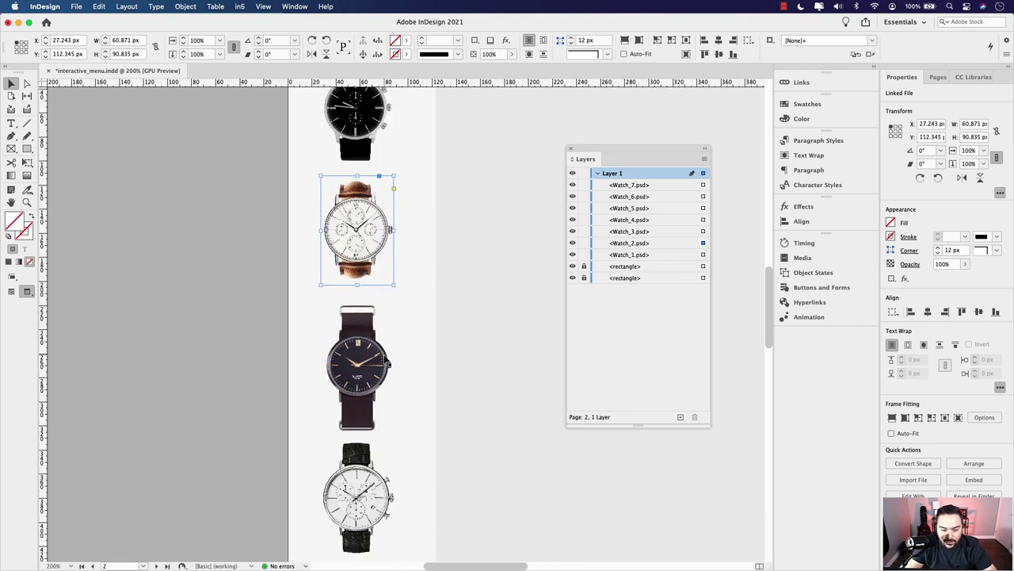
drag(382, 358, 383, 352)
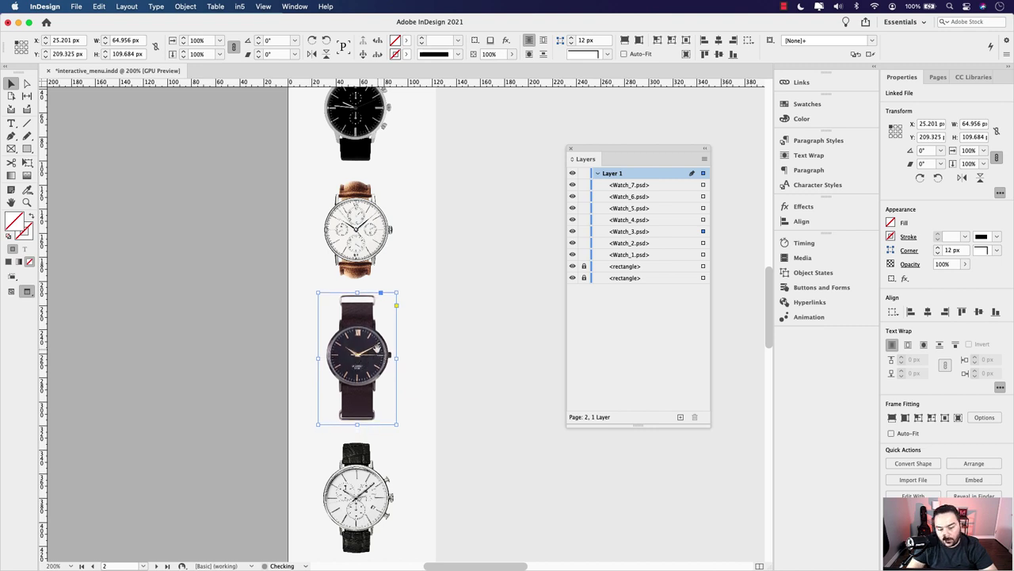
scroll(438, 272, down, 3)
scroll(439, 272, down, 1)
click(371, 345)
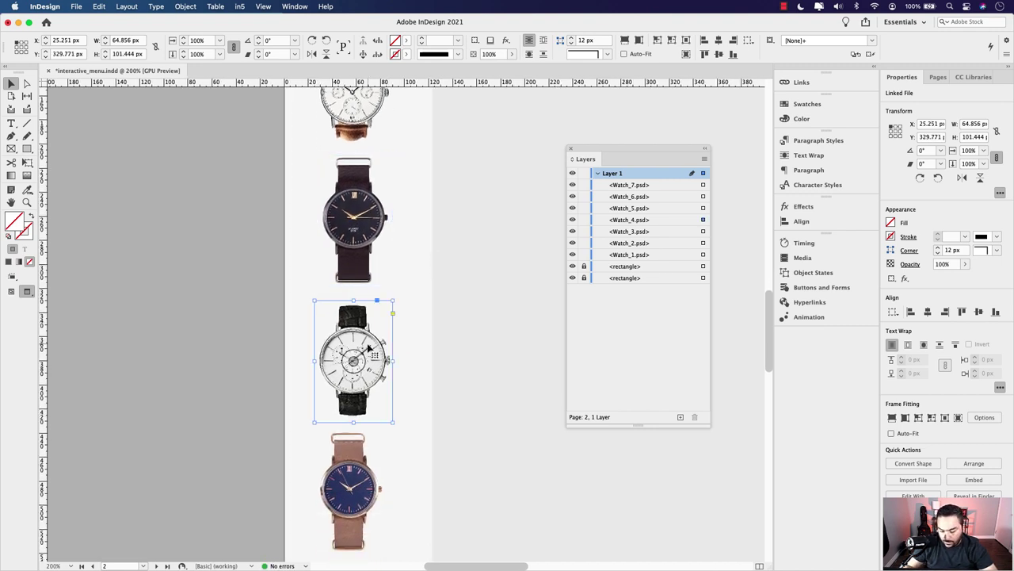
drag(369, 347, 368, 345)
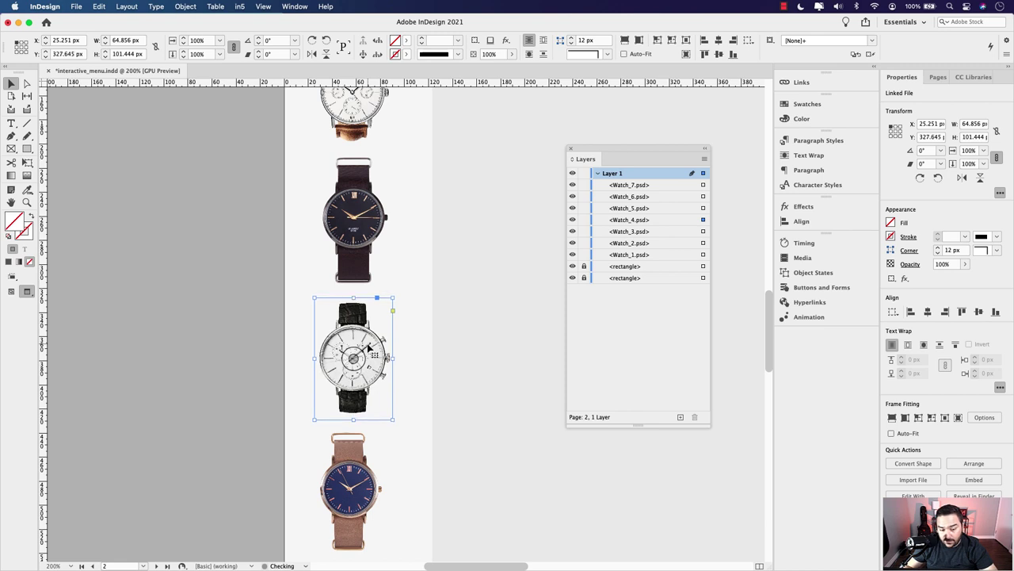
Step: Narrow the frames of the tan-strap, black, and last watches to match the column width
scroll(415, 417, down, 3)
click(396, 346)
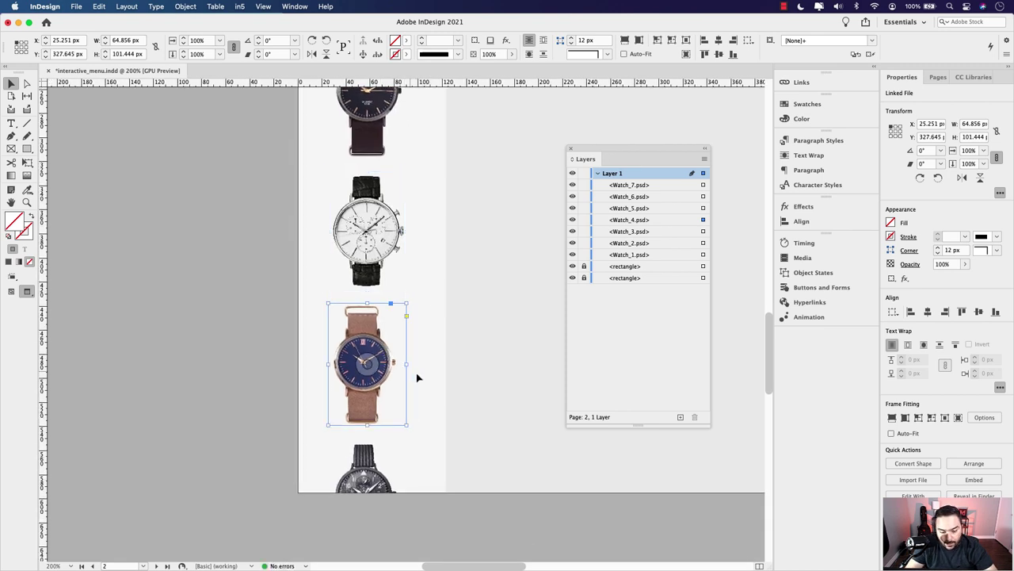
drag(408, 364, 393, 368)
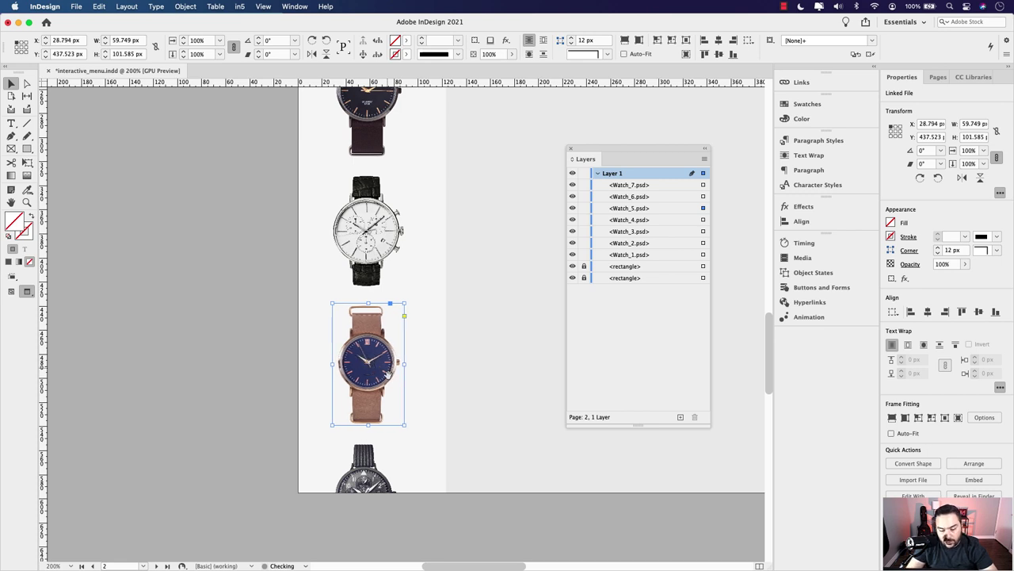
scroll(418, 293, down, 2)
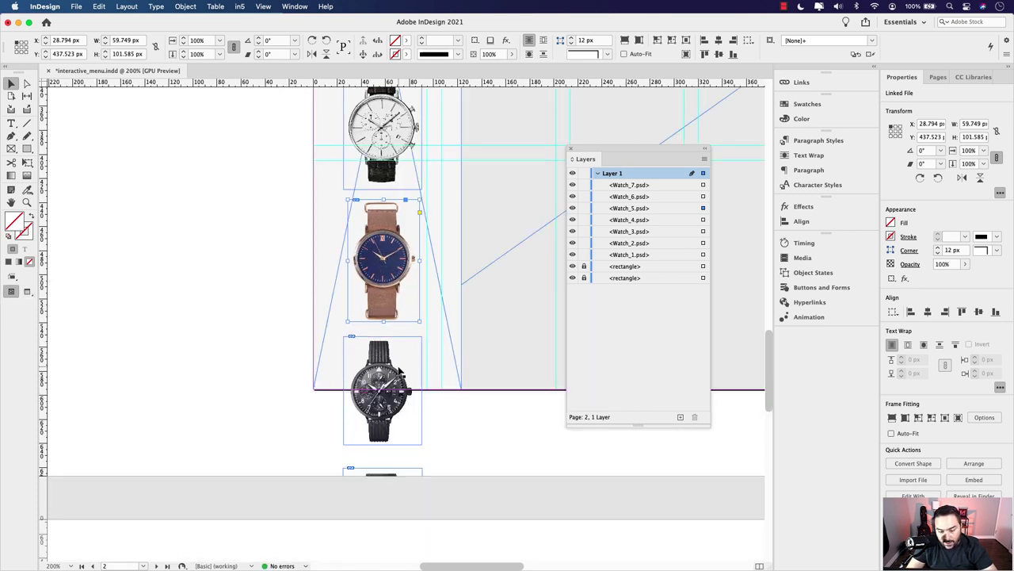
click(420, 390)
drag(417, 390, 413, 390)
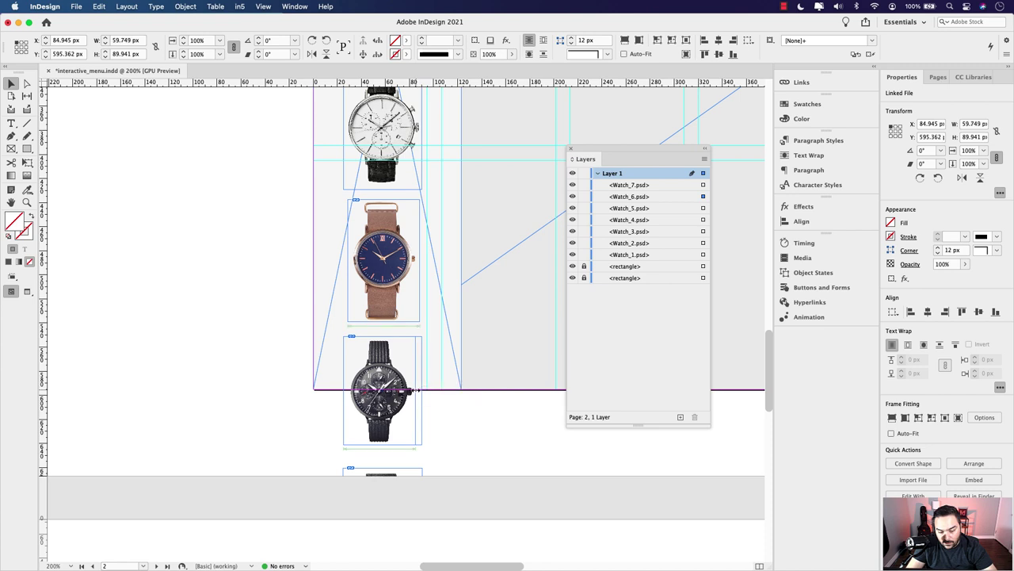
drag(342, 390, 349, 391)
scroll(354, 399, down, 3)
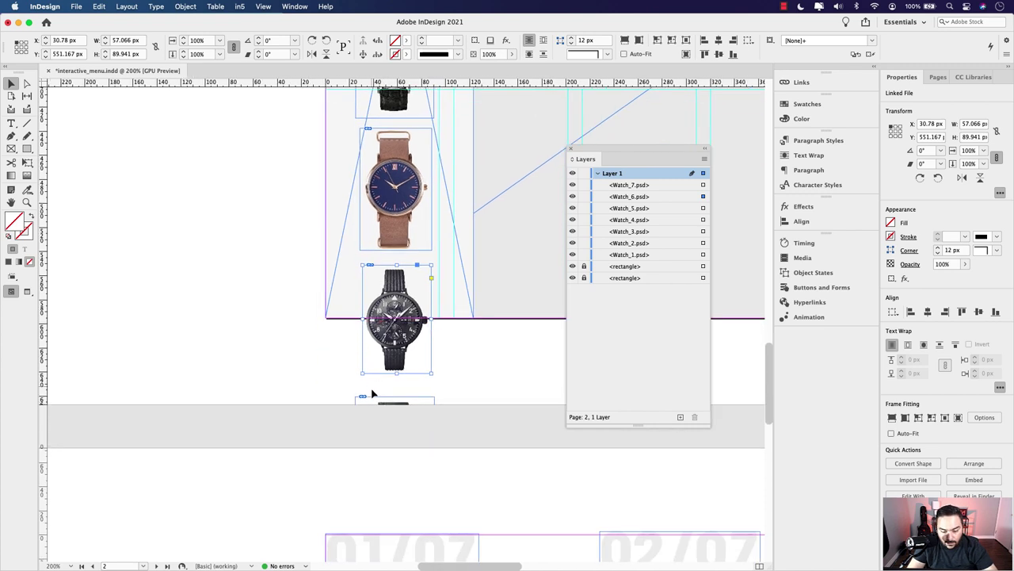
drag(356, 450, 363, 451)
drag(432, 451, 432, 451)
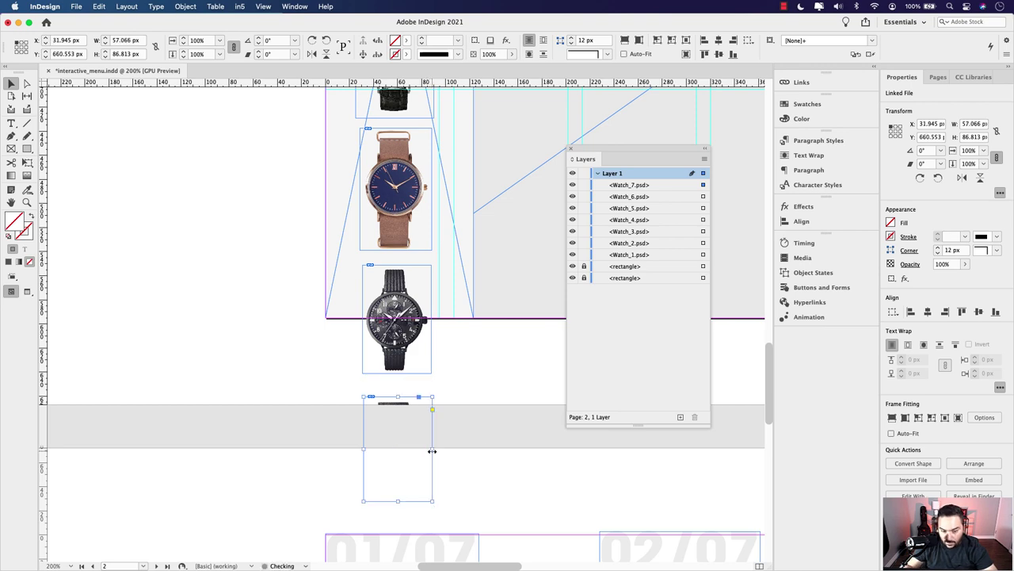
Step: Preview the page and nudge the dark third watch slightly left and down
scroll(446, 333, up, 10)
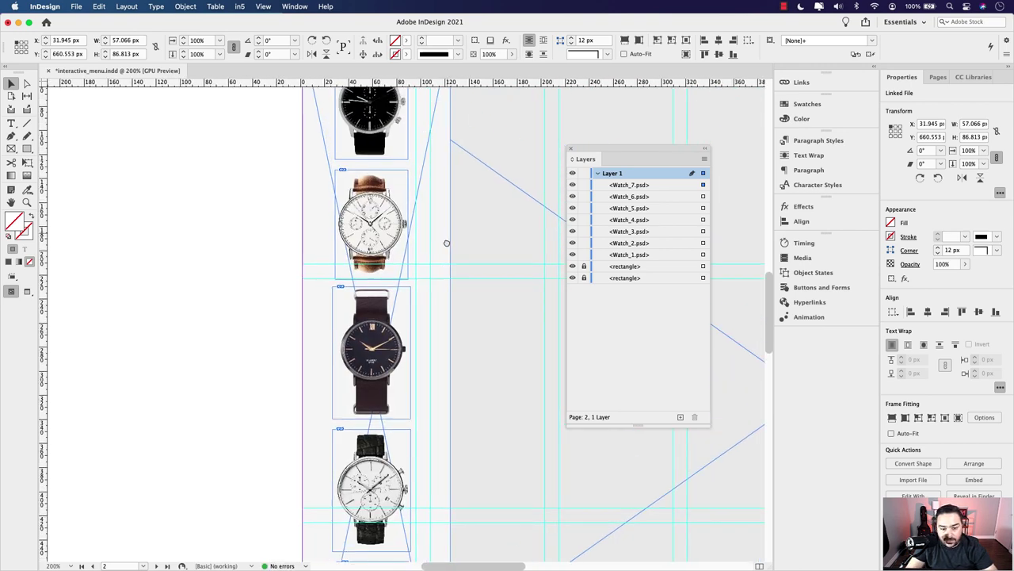
scroll(434, 252, up, 3)
click(381, 311)
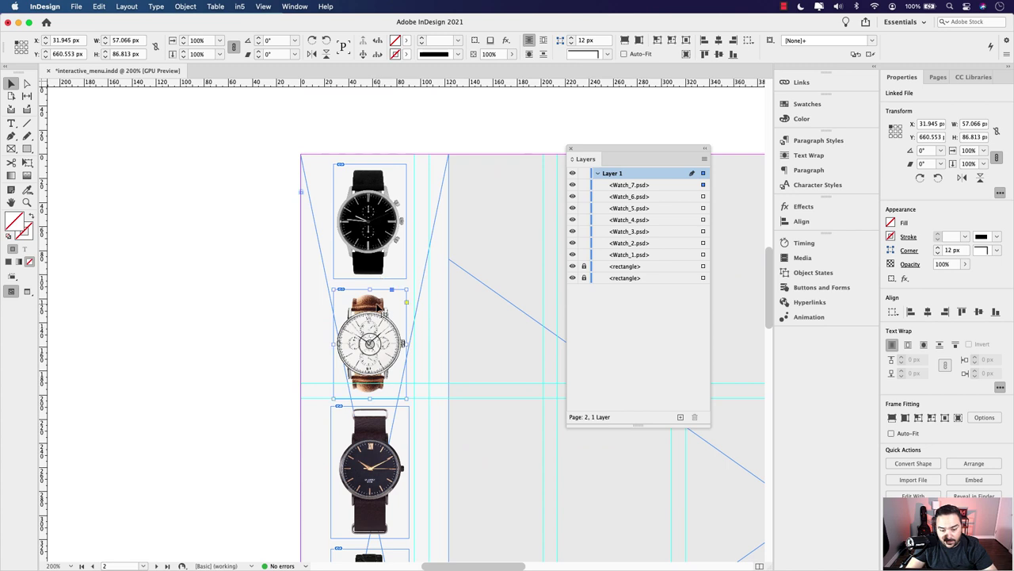
key(w)
scroll(339, 360, down, 7)
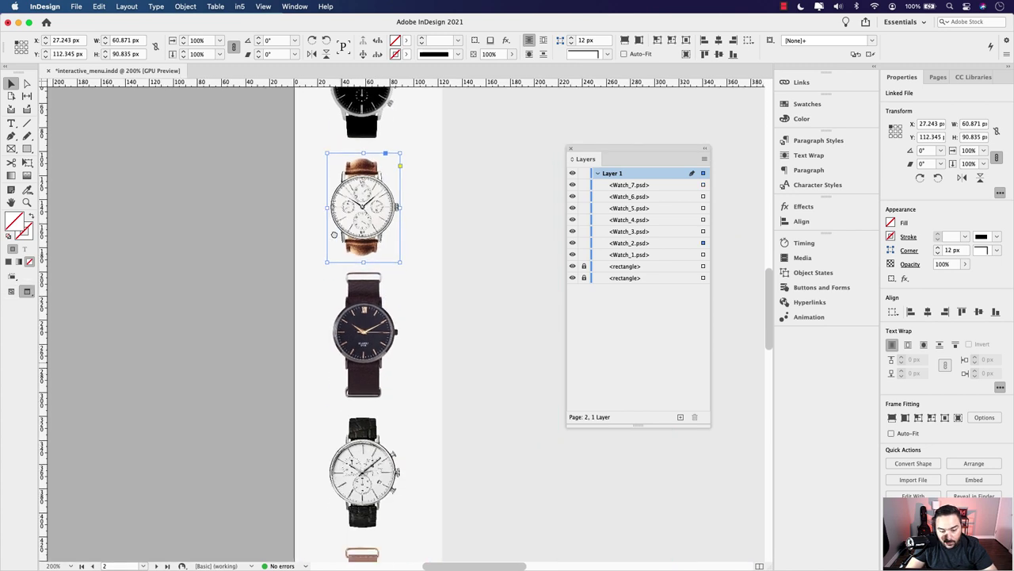
click(377, 317)
drag(416, 357, 431, 308)
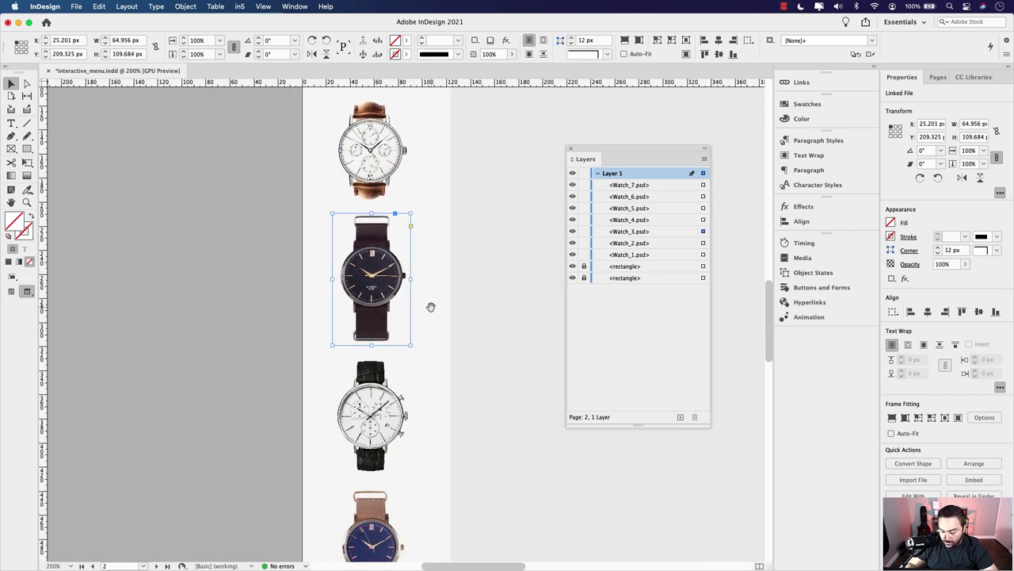
key(Down)
key(Down)
key(Left)
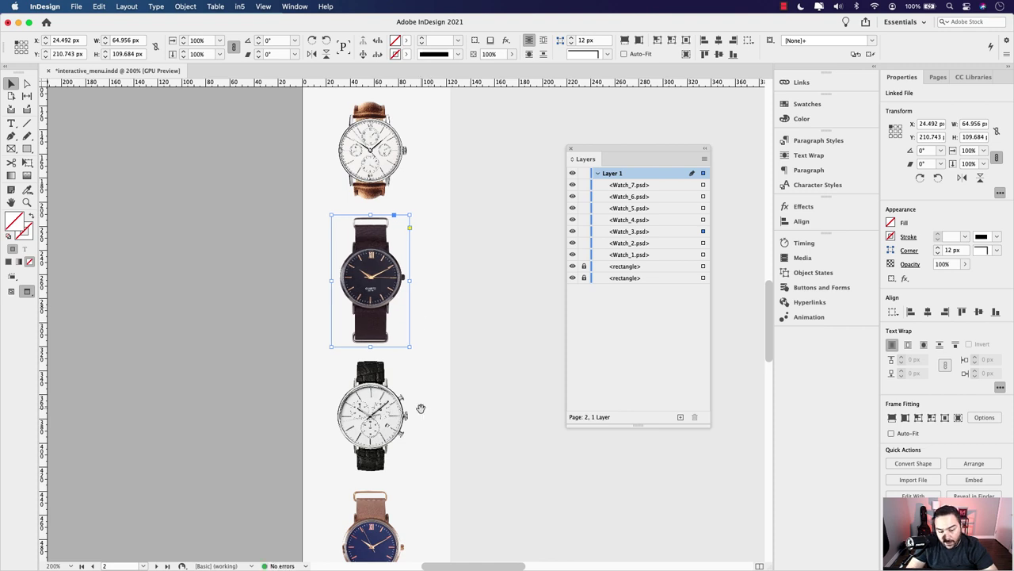
drag(421, 408, 407, 331)
Step: Nudge the white chronograph, rose-strap blue-dial and brown-strap watches down slightly
click(396, 328)
key(Down)
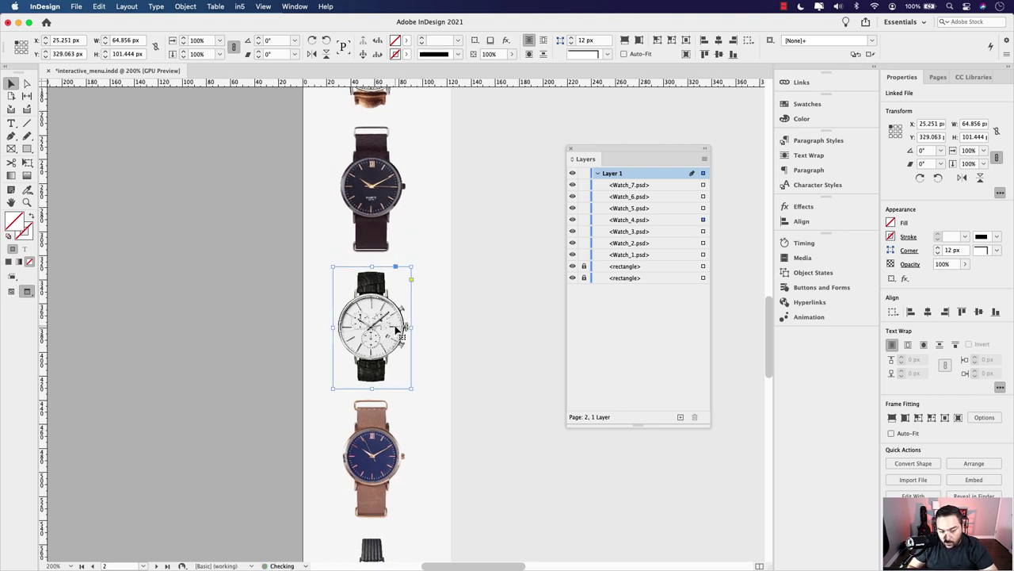
scroll(396, 326, down, 3)
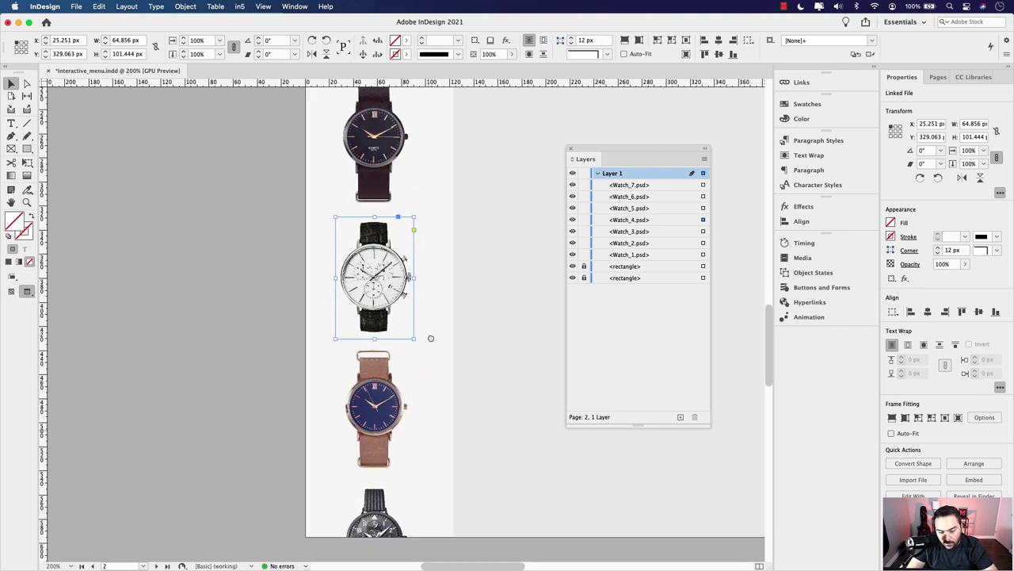
click(399, 334)
key(Down)
key(Down)
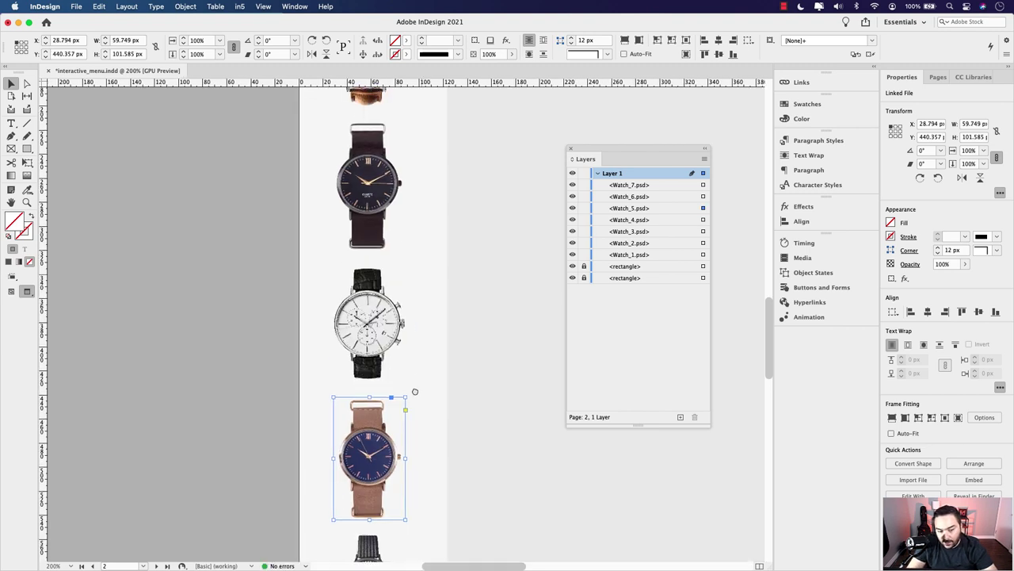
scroll(403, 348, up, 3)
click(395, 323)
key(Down)
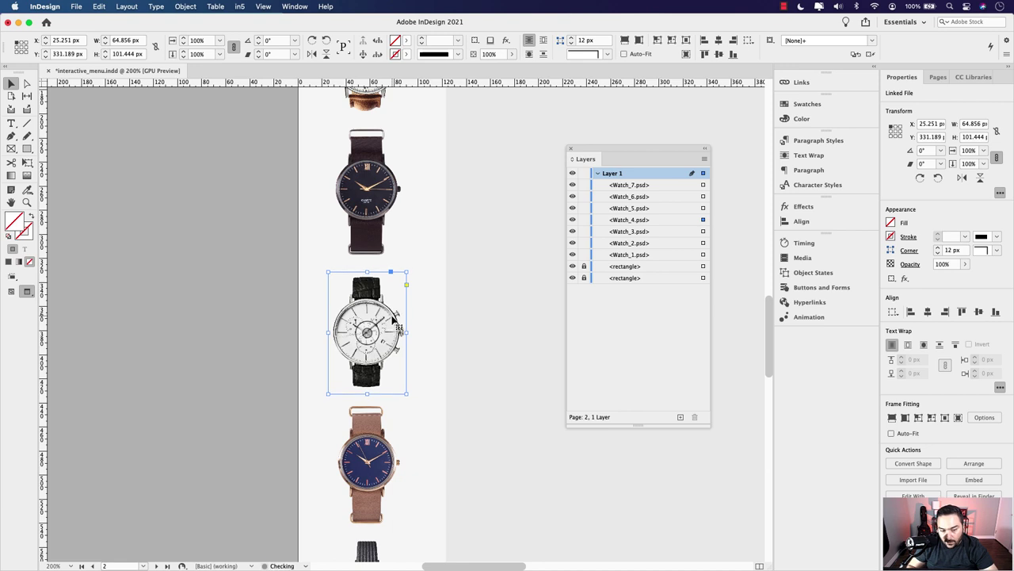
scroll(364, 313, up, 4)
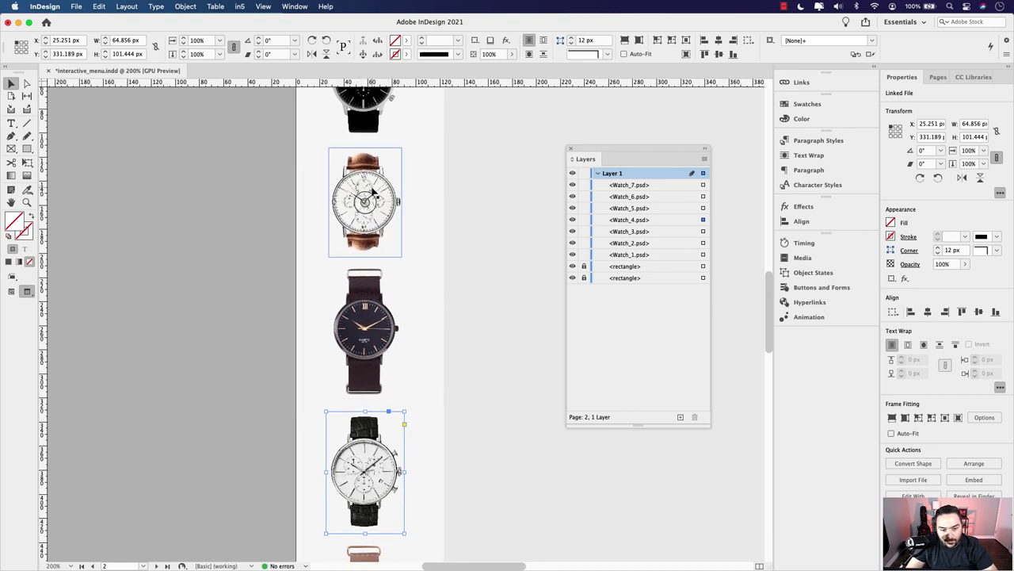
click(373, 190)
key(Down)
key(Down)
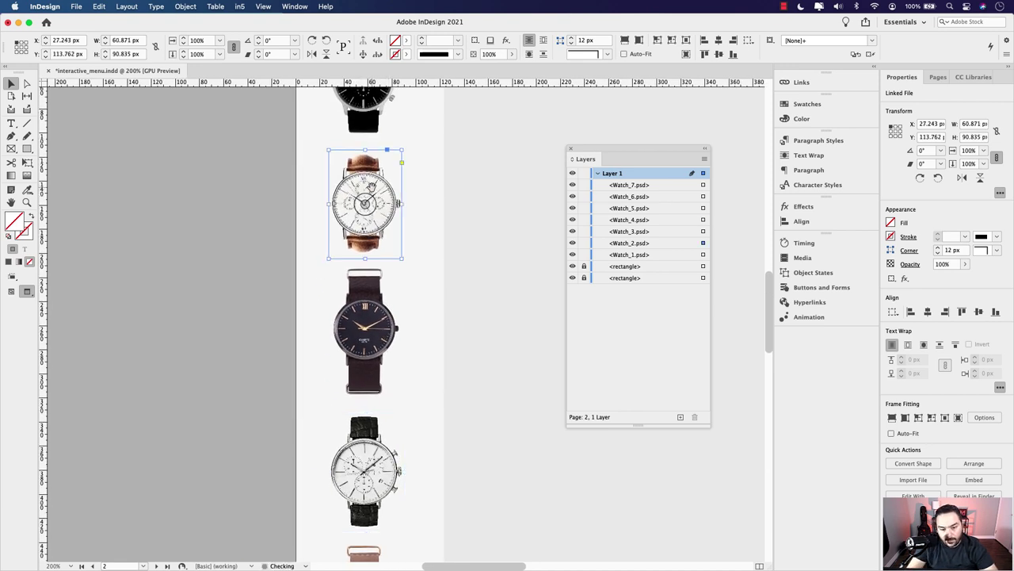
scroll(377, 305, up, 4)
click(374, 252)
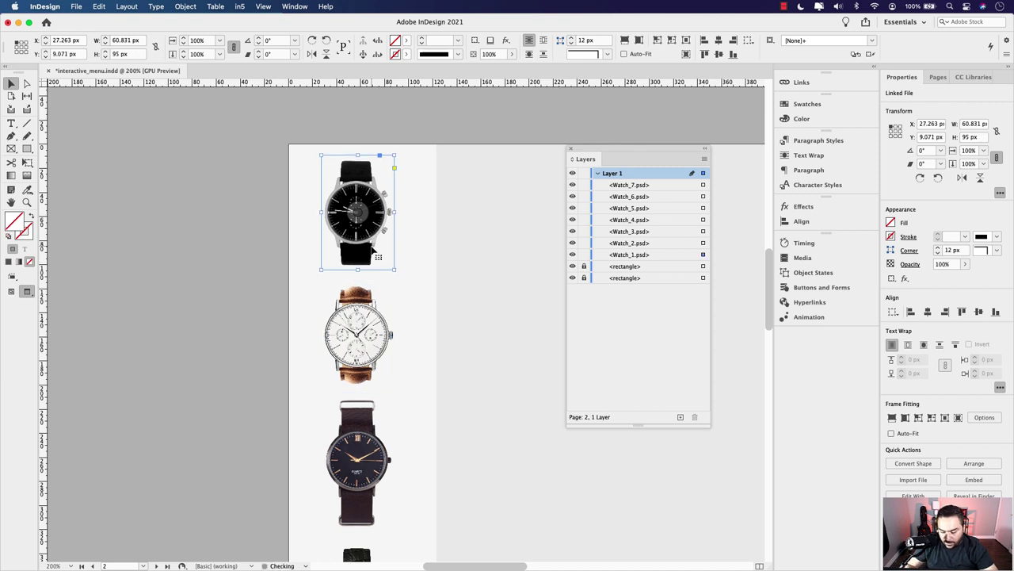
click(241, 240)
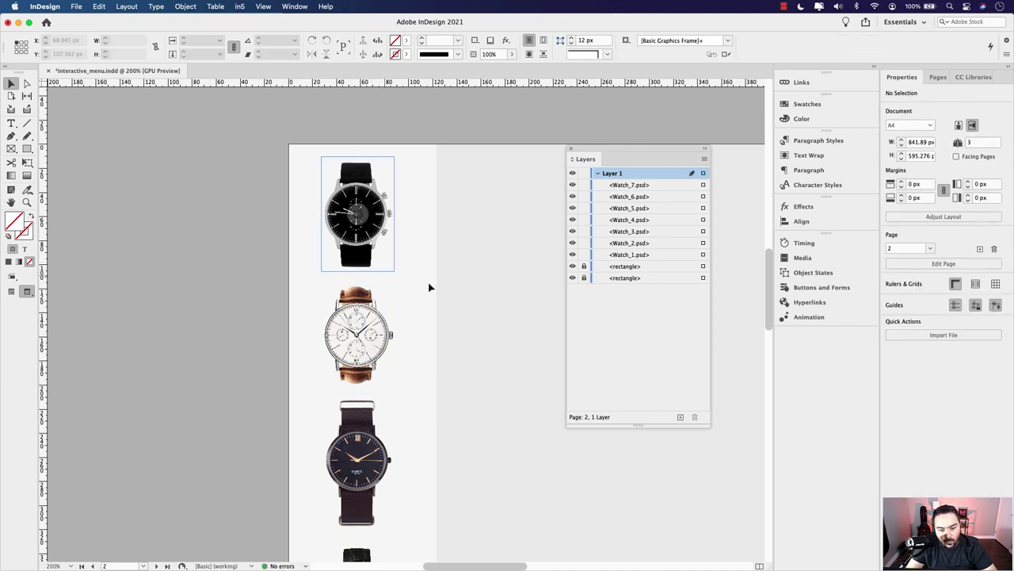
Step: Zoom to 150% and group the seven sidebar watch images, including Watch_7, with Cmd+G
key(super+minus)
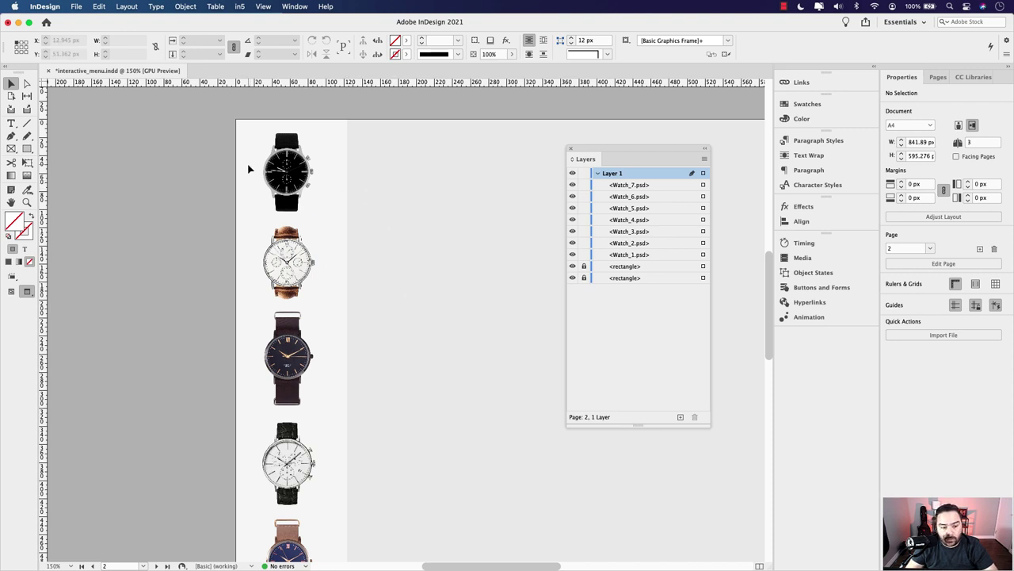
drag(249, 165, 317, 549)
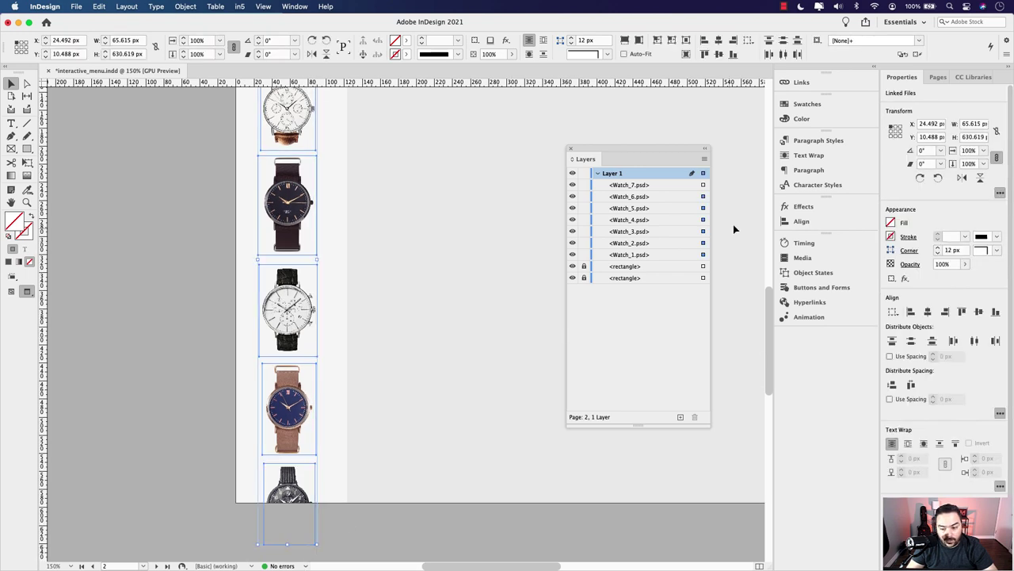
shift+click(703, 185)
key(super+g)
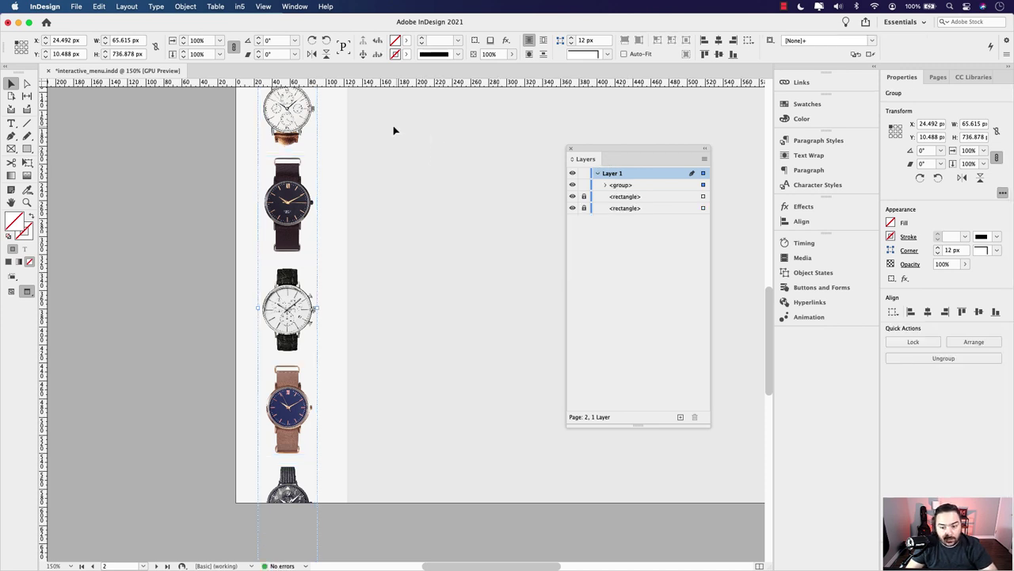
Step: Check the new watch group's contents by expanding and collapsing it in the Layers panel
click(185, 6)
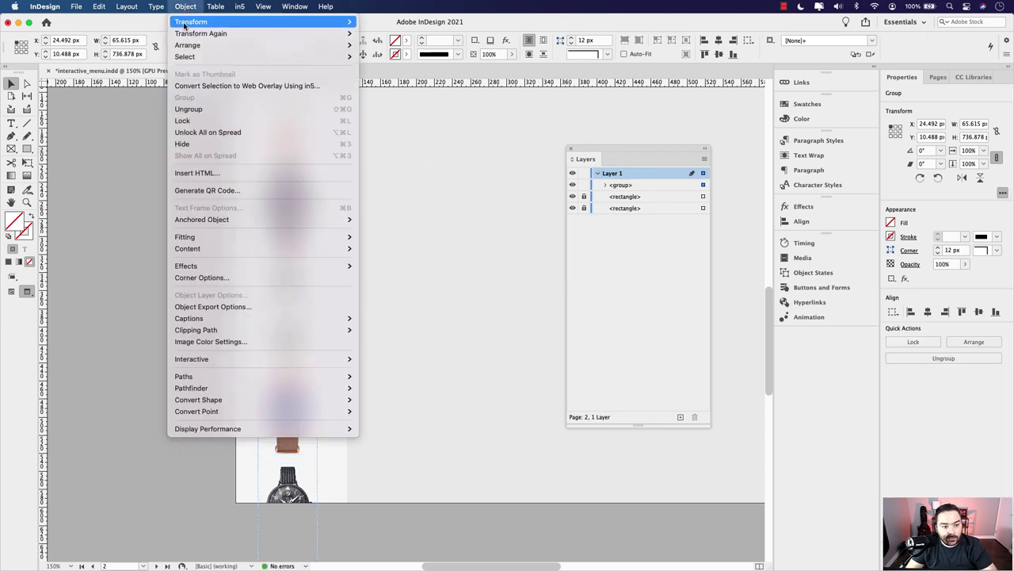
click(189, 8)
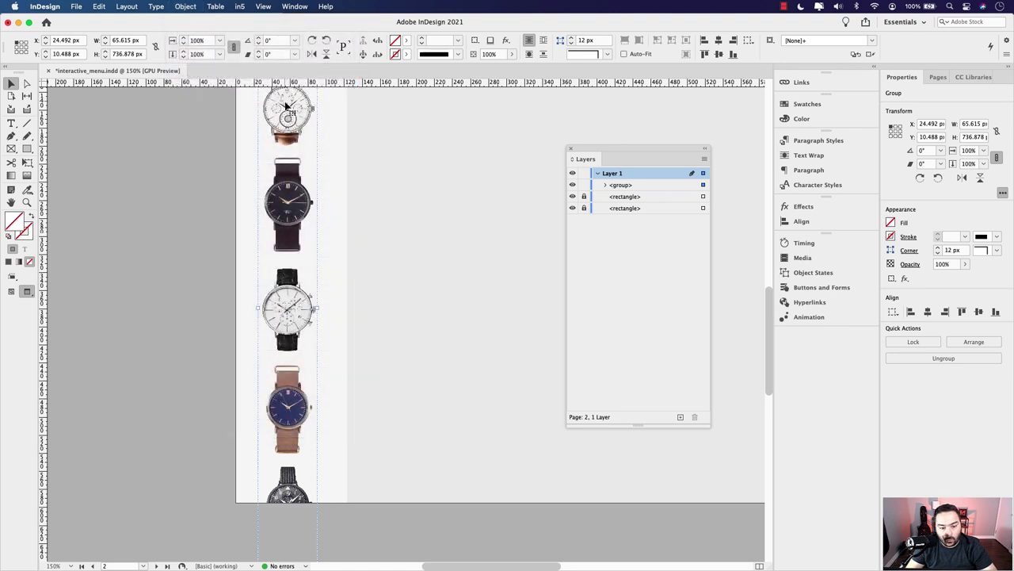
click(605, 184)
click(605, 185)
click(604, 185)
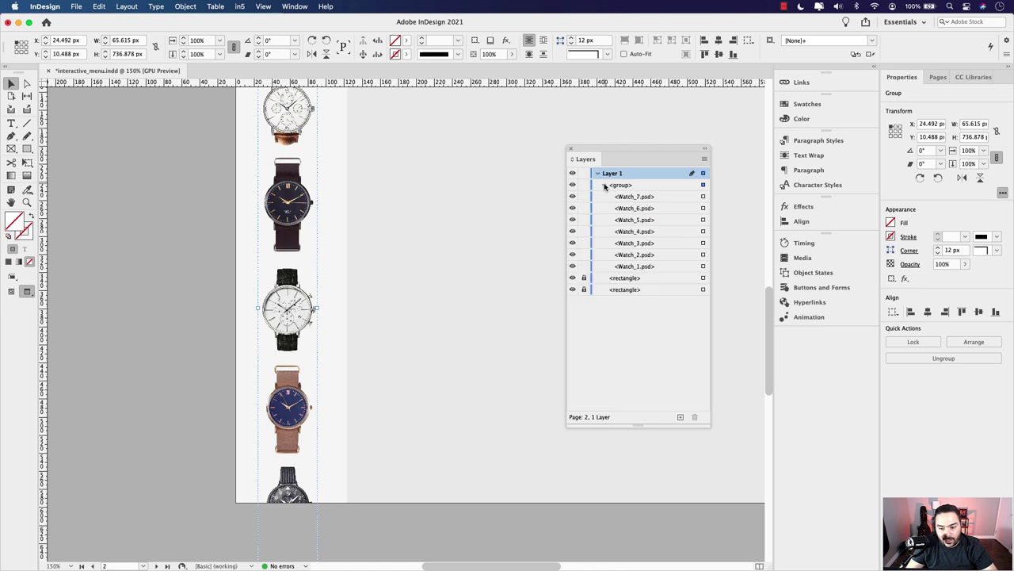
click(604, 184)
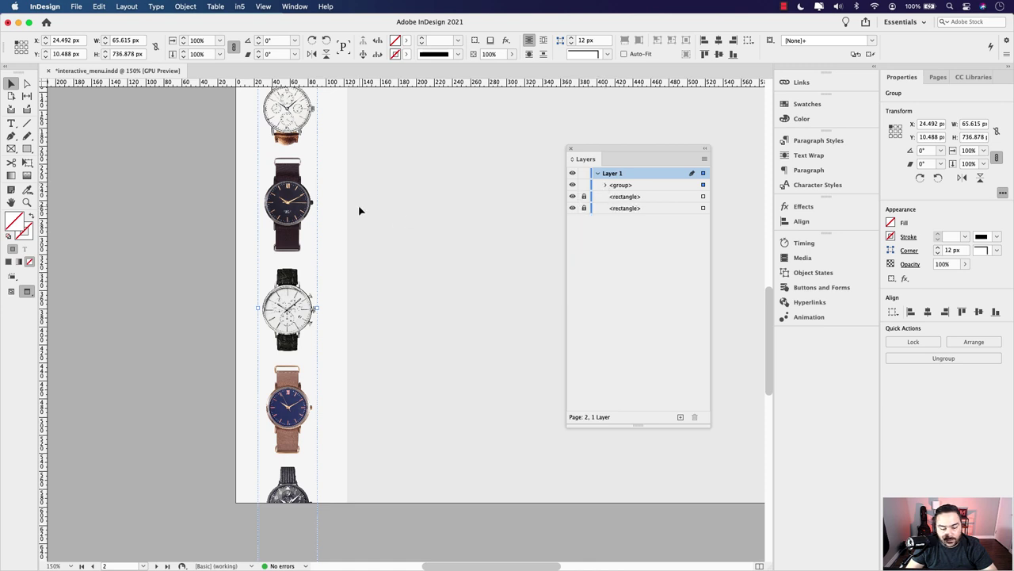
scroll(359, 210, up, 5)
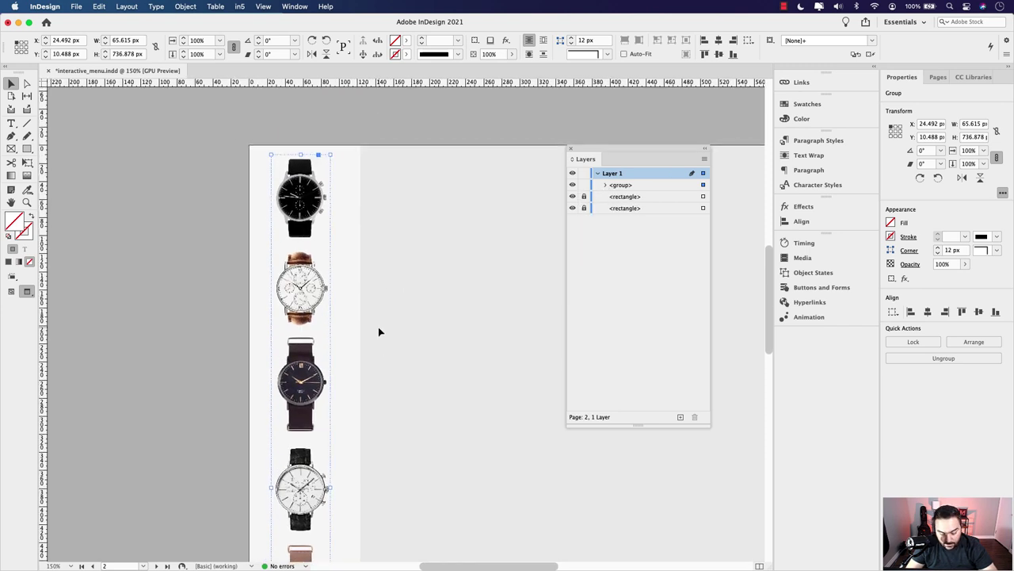
Step: Show guides and frame edges, then nudge the watch group slightly down the page
click(12, 148)
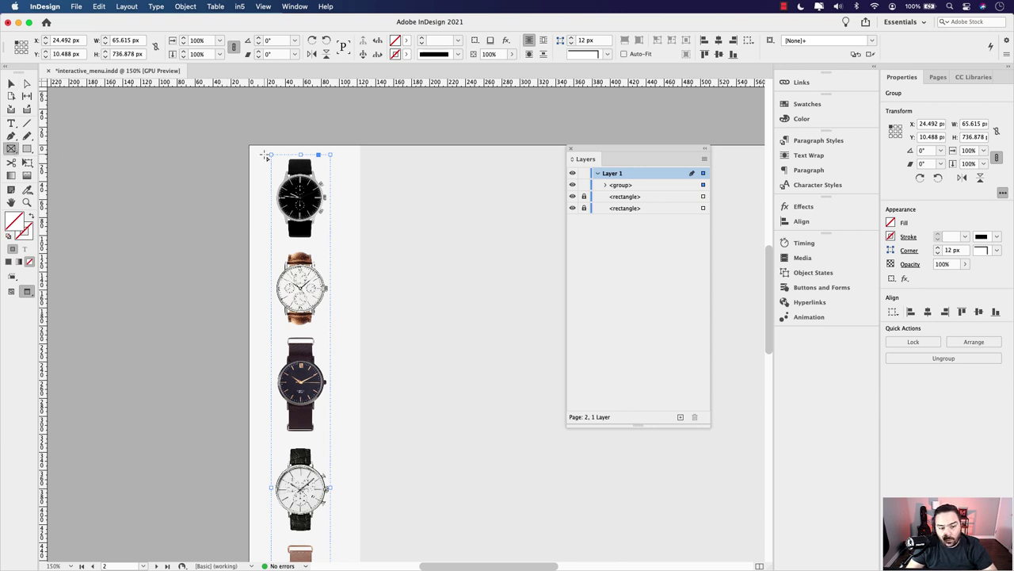
click(12, 84)
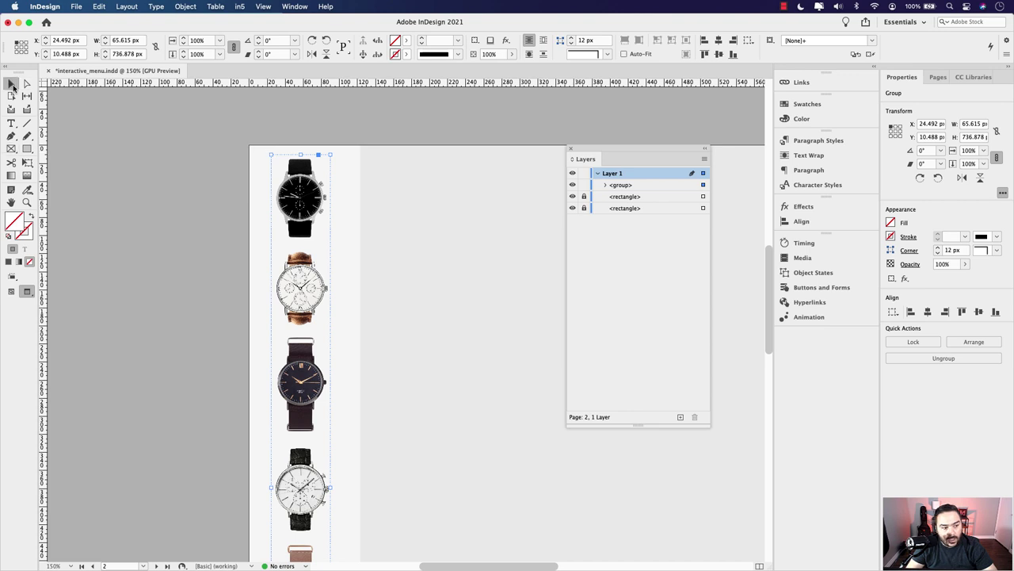
key(w)
click(245, 186)
scroll(324, 170, down, 2)
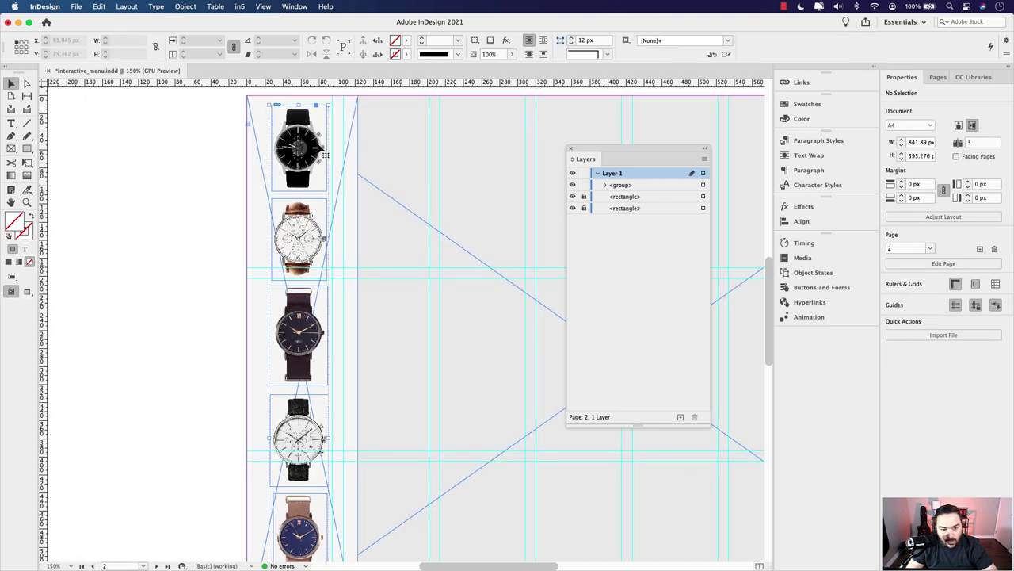
drag(321, 149, 317, 163)
Step: Draw a tall empty rectangle frame, about 85 x 546 px, down the left sidebar
click(11, 148)
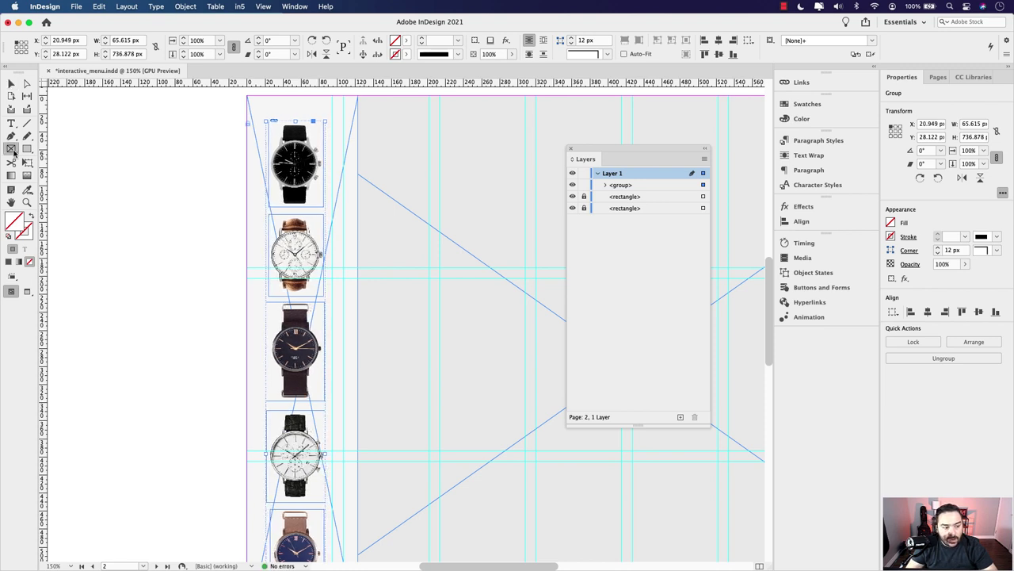
drag(255, 111, 332, 390)
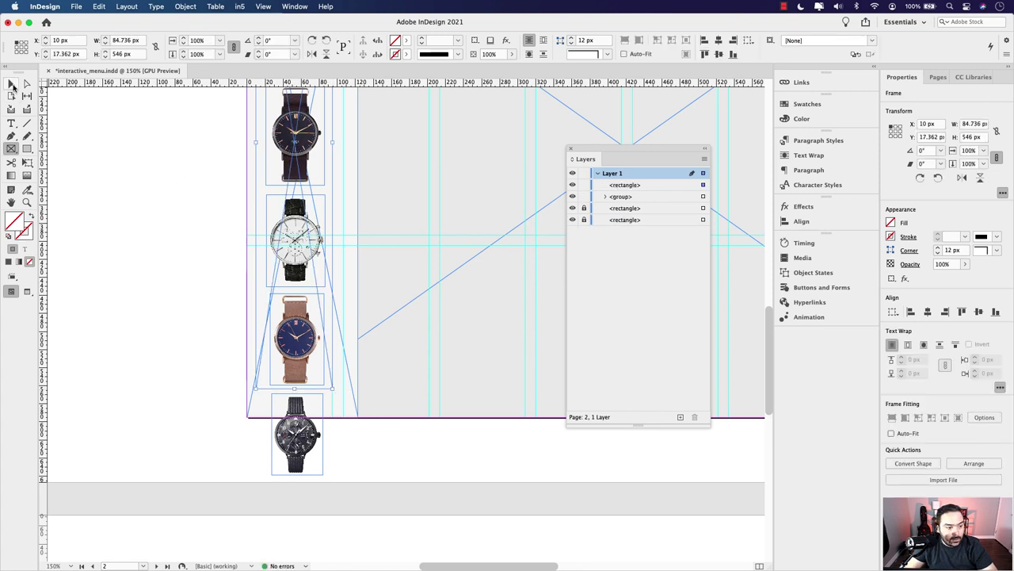
click(11, 84)
click(293, 452)
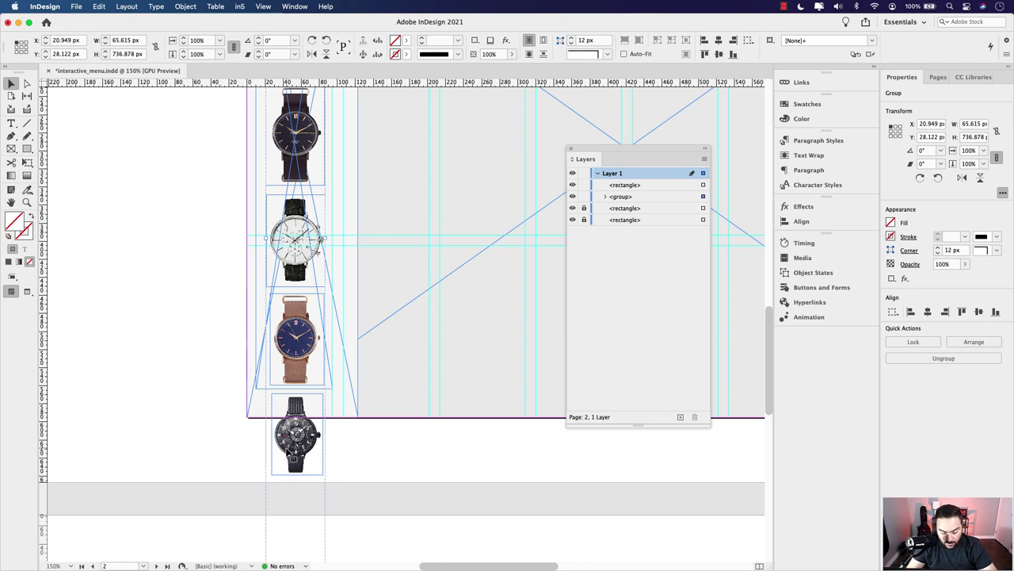
Step: Cut the watch group and paste it inside the empty sidebar frame
key(Delete)
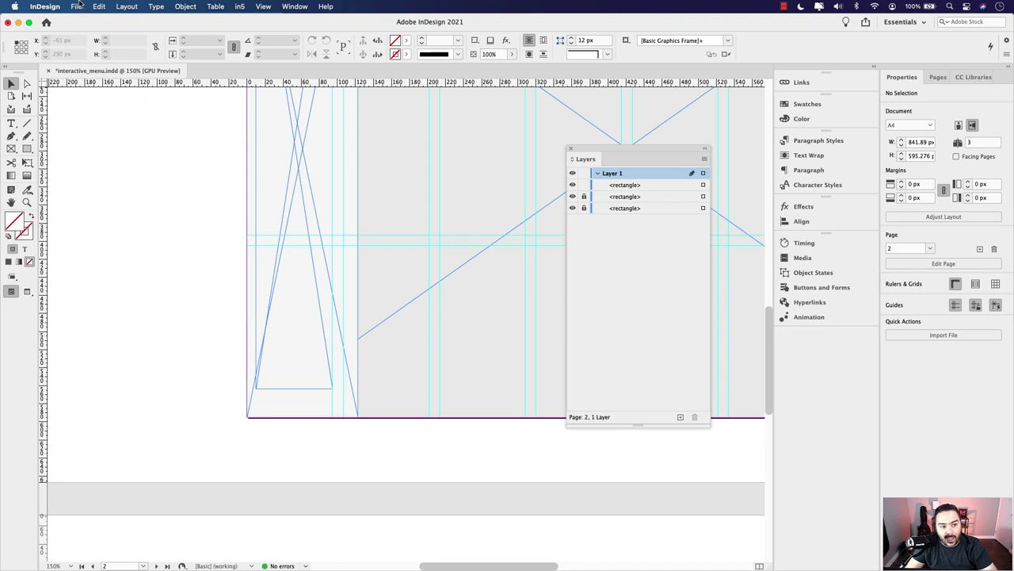
scroll(352, 225, up, 10)
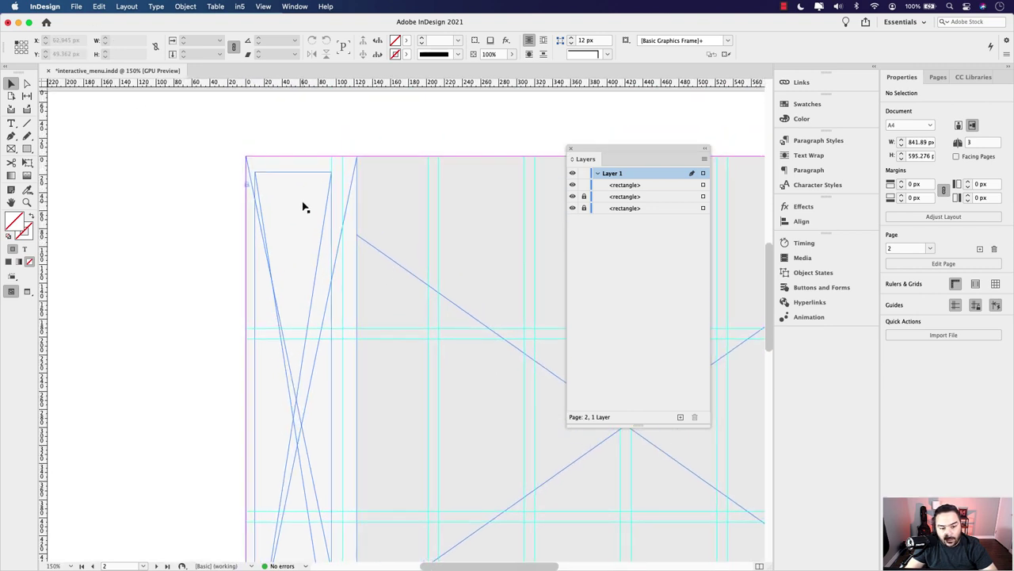
click(303, 207)
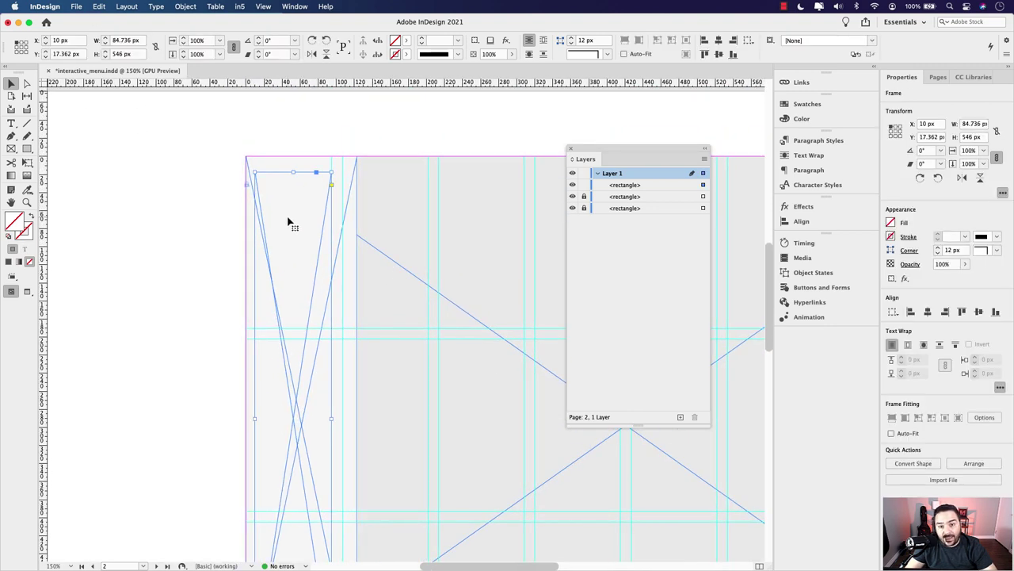
right_click(288, 221)
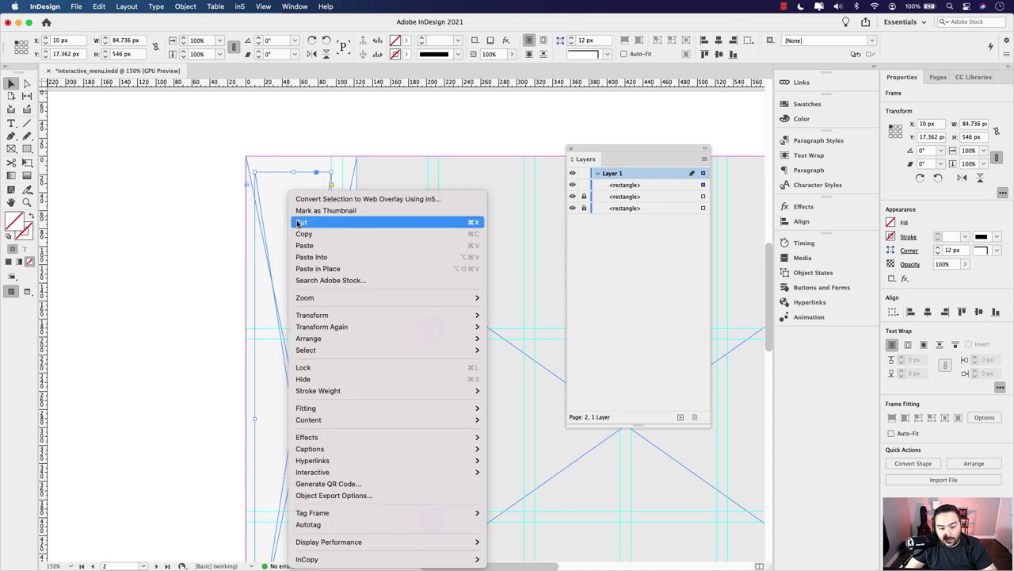
click(330, 259)
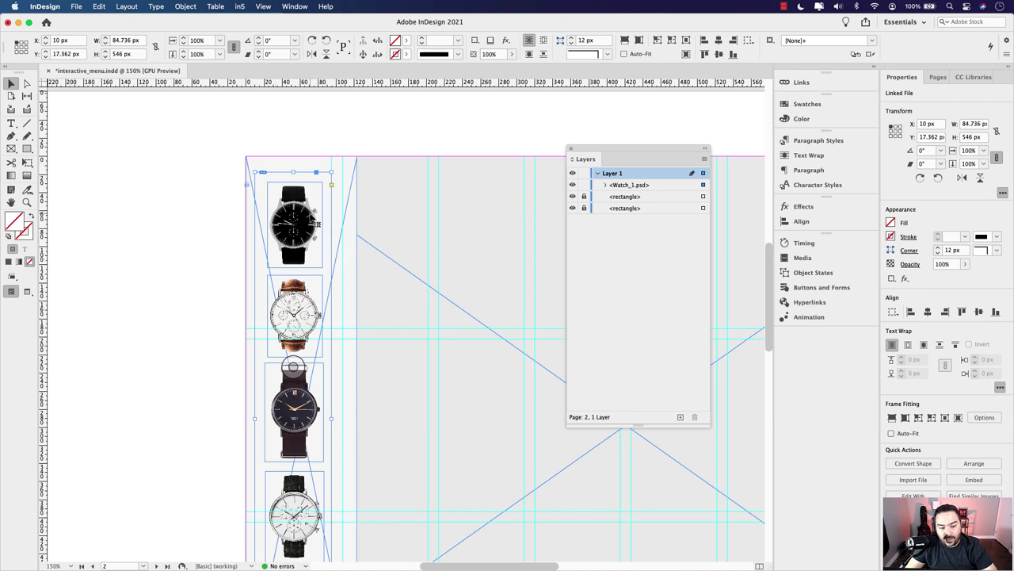
drag(309, 223, 236, 225)
key(super+z)
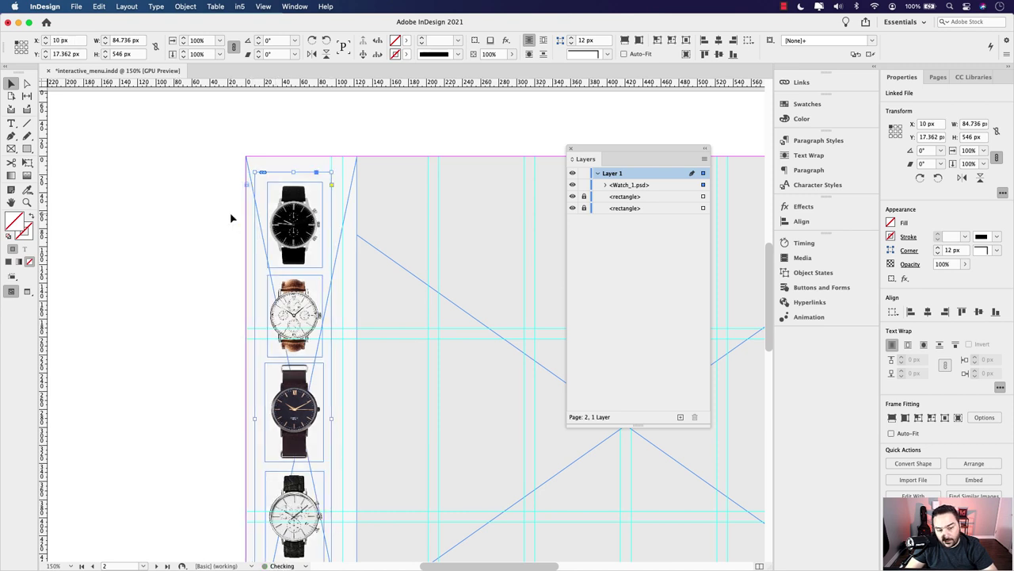
Step: Trim the frame from its top edge so it sits at Y 27.362 px and stands 536 px high
scroll(367, 339, down, 5)
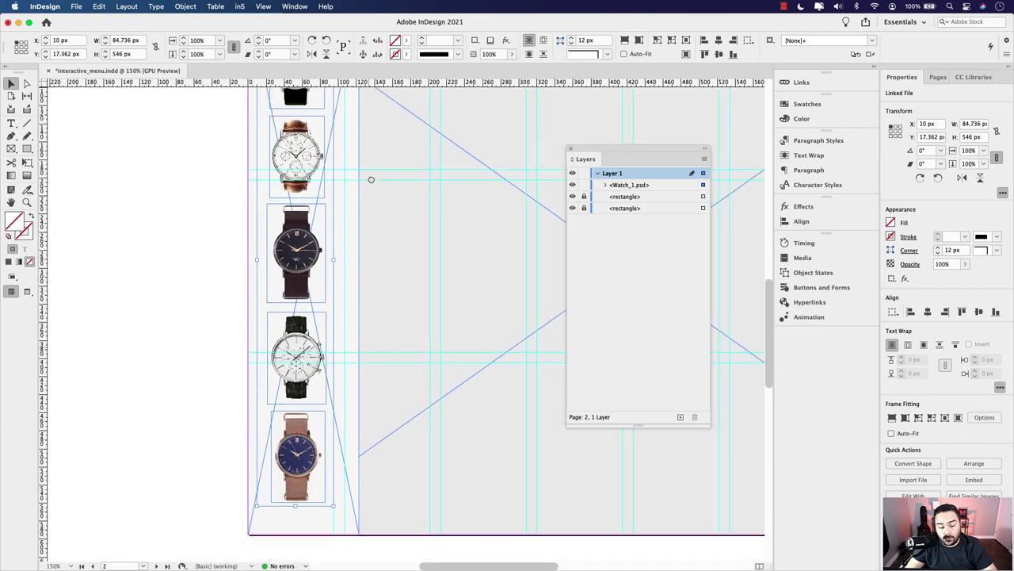
scroll(309, 515, down, 4)
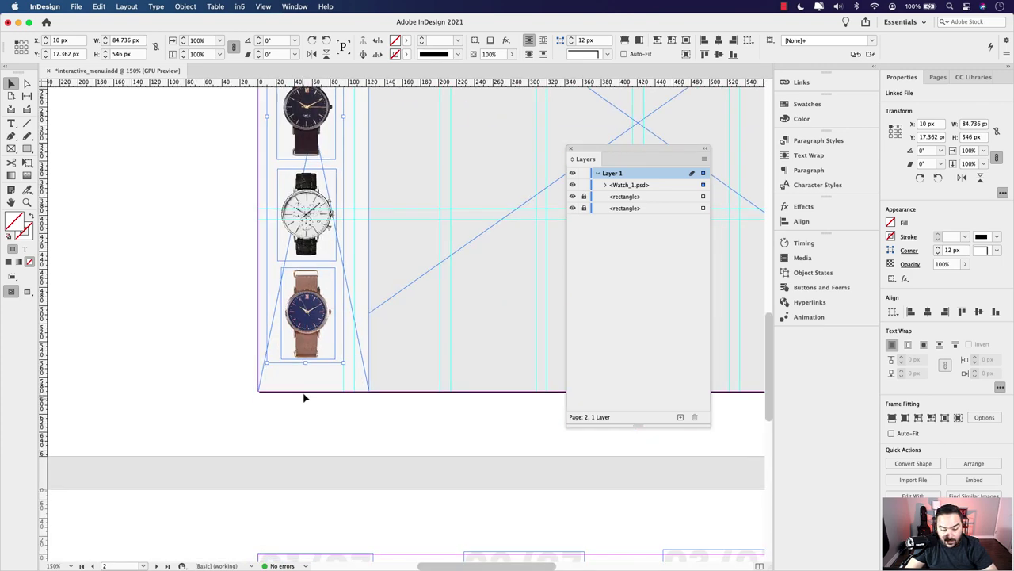
drag(306, 363, 305, 423)
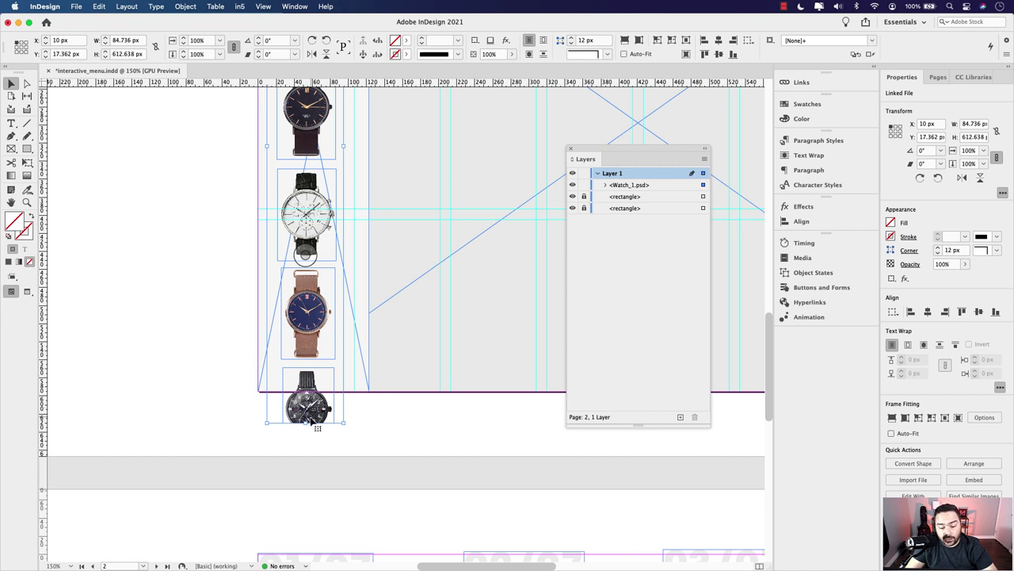
key(super+z)
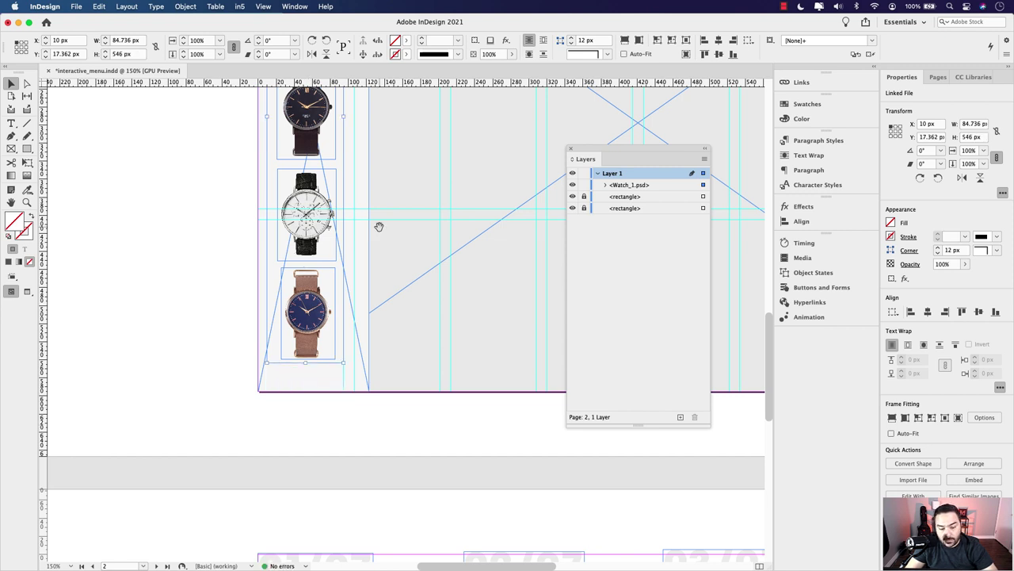
scroll(380, 227, up, 5)
scroll(402, 265, up, 1)
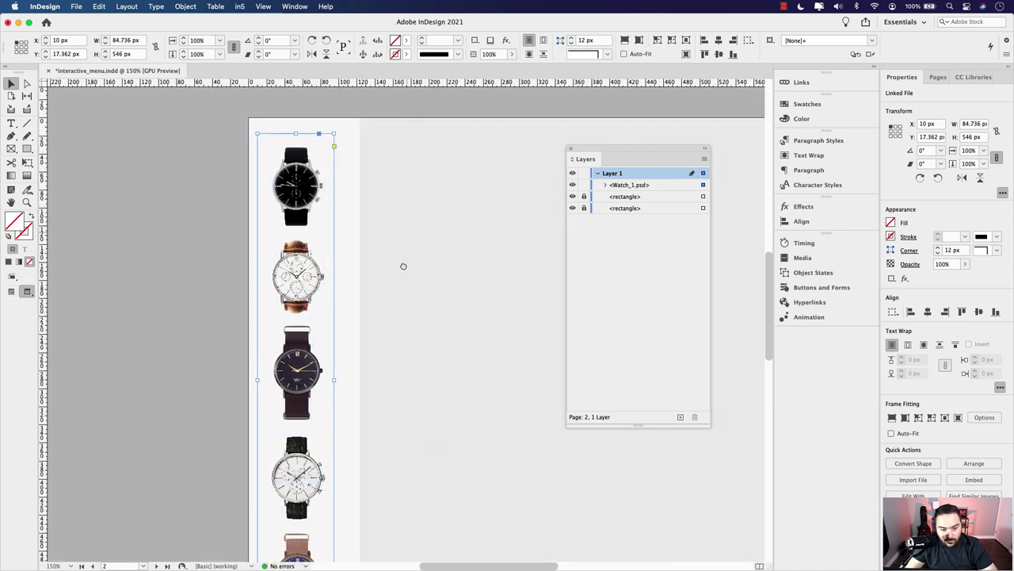
drag(295, 154, 295, 164)
scroll(341, 206, down, 2)
scroll(344, 198, down, 1)
key(Down)
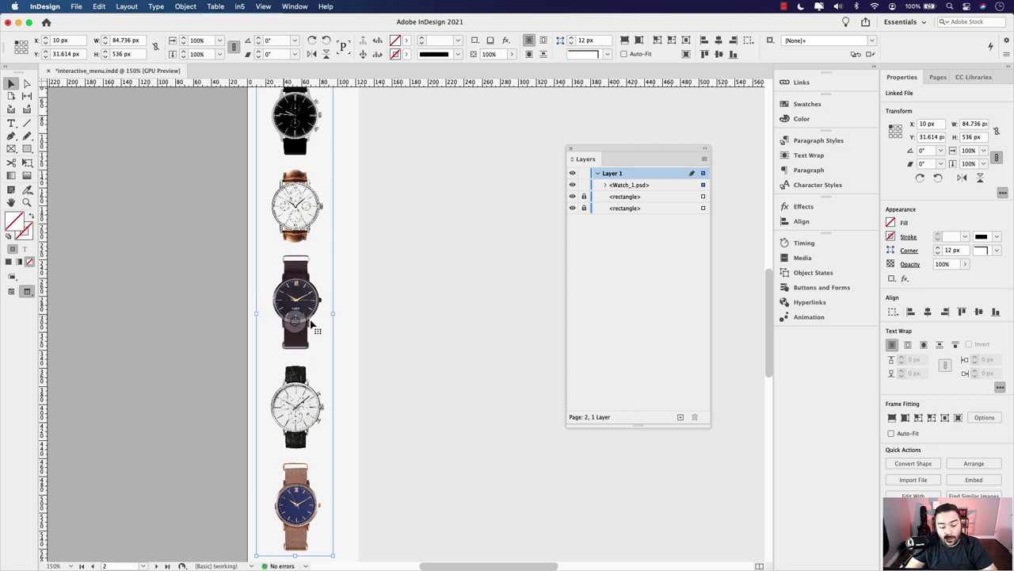
Step: Show guides again and trim the watch-column frame's left edge slightly inward
key(w)
drag(257, 314, 262, 315)
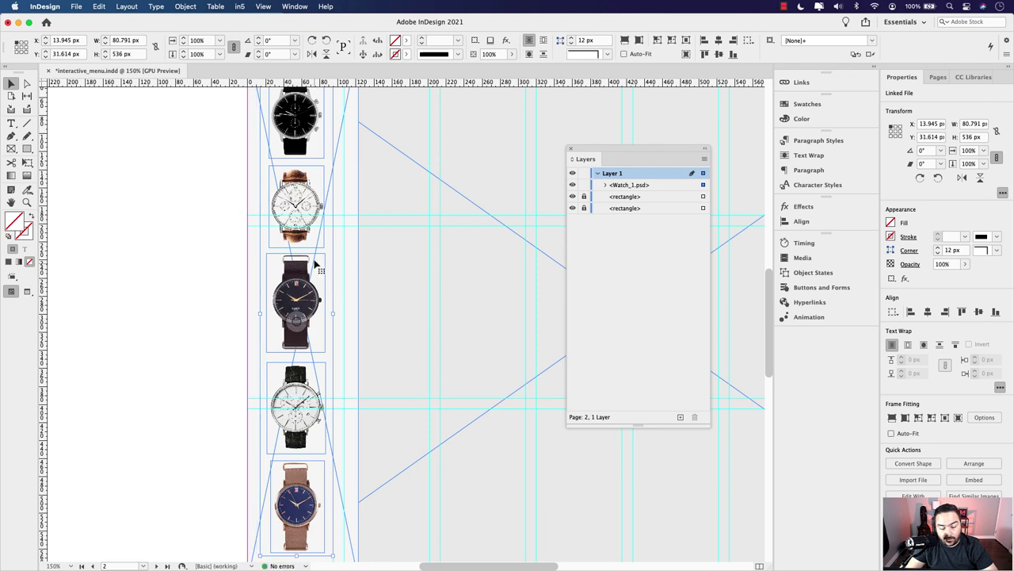
scroll(323, 183, up, 3)
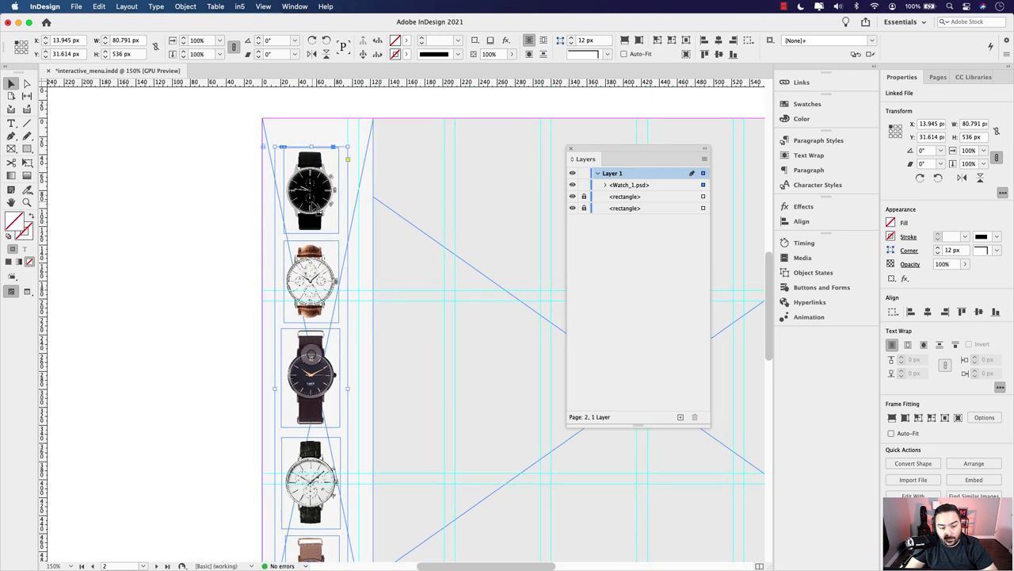
click(315, 218)
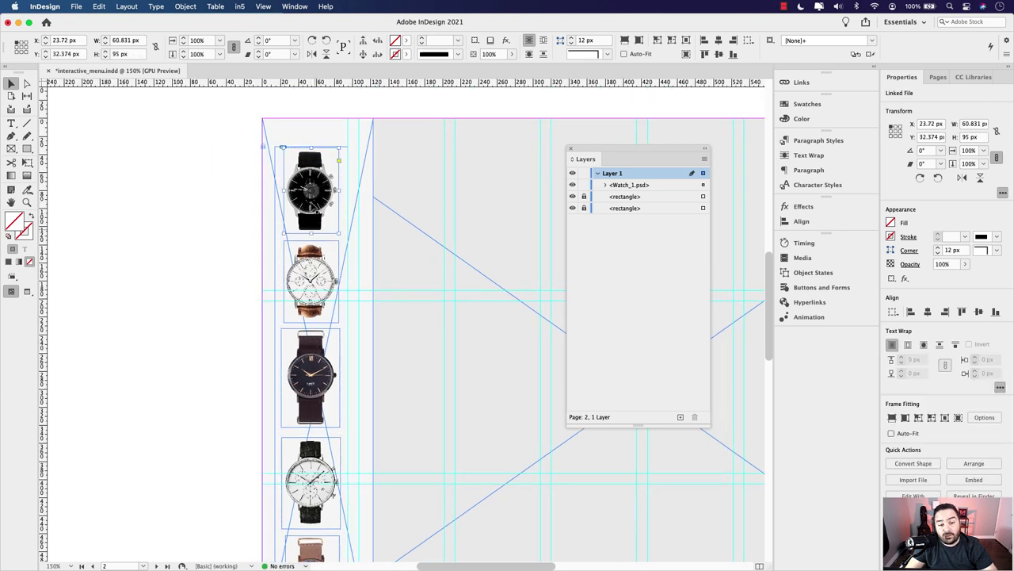
click(239, 231)
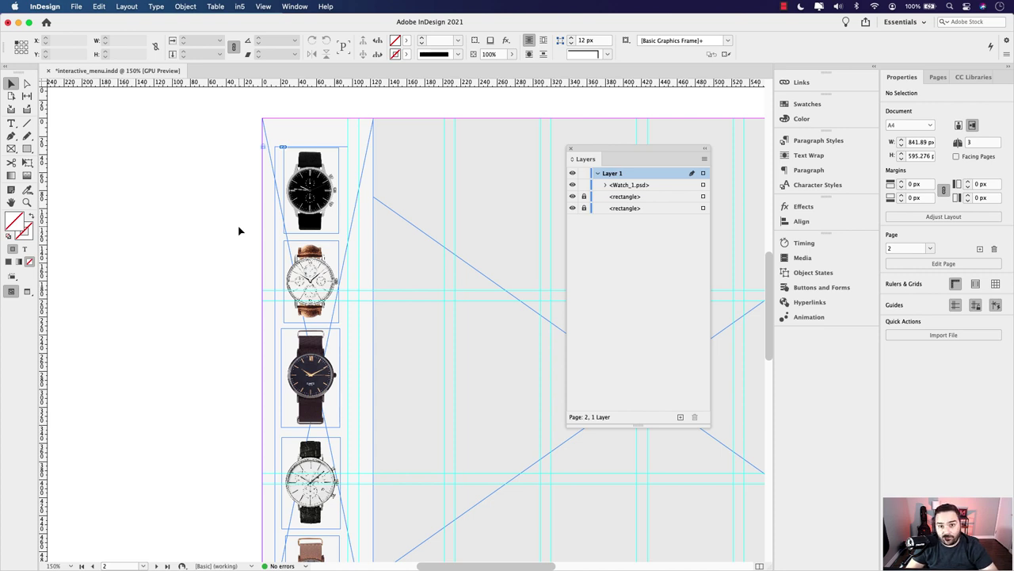
Step: Move the floating Layers panel to the left, clear of the page
scroll(378, 223, down, 1)
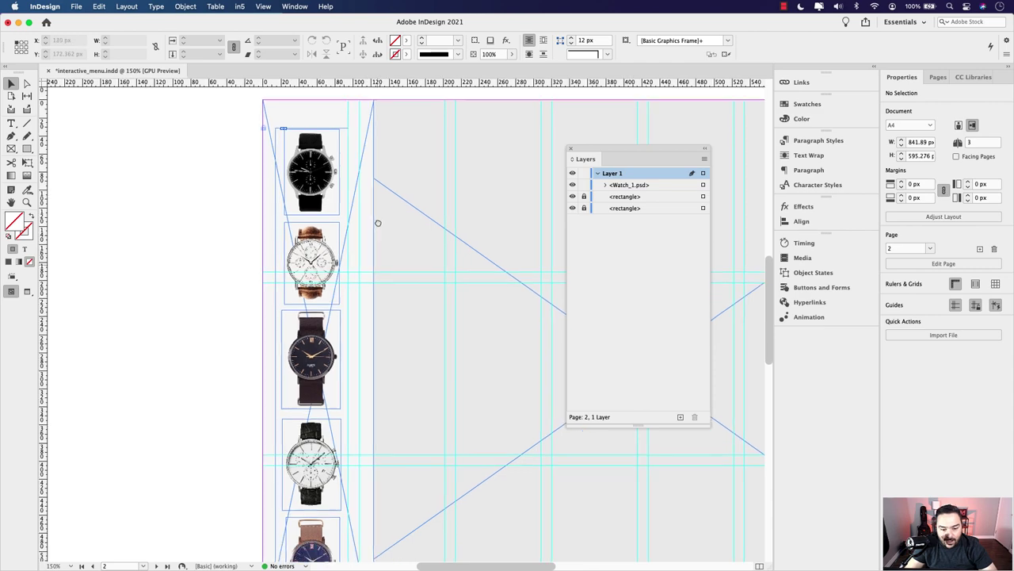
scroll(386, 223, down, 7)
drag(386, 222, 388, 423)
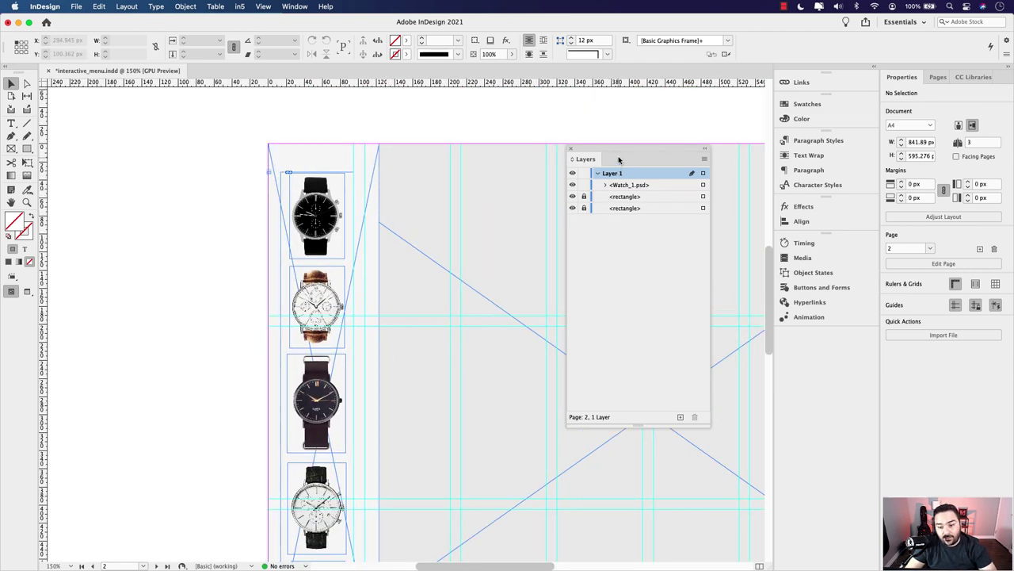
drag(621, 151, 142, 155)
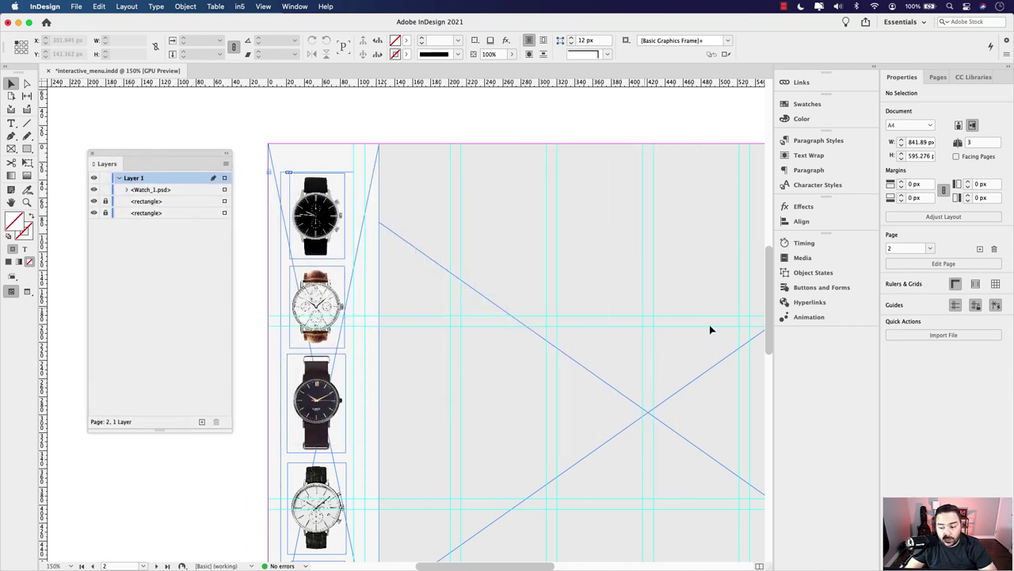
Step: Float the Buttons and Forms panel on its own and close the leftover Animation panel group
click(828, 288)
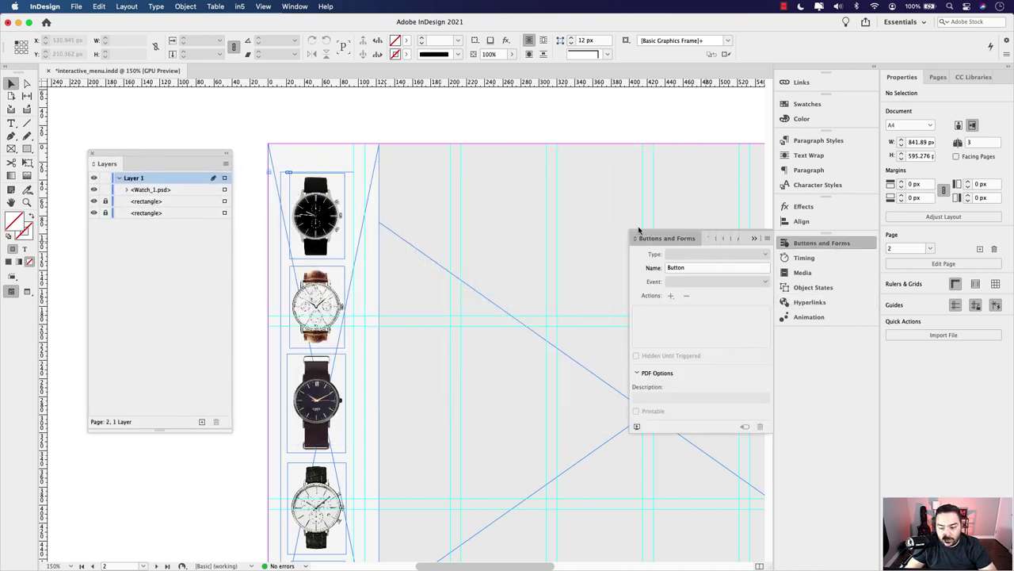
drag(688, 238, 481, 182)
click(755, 239)
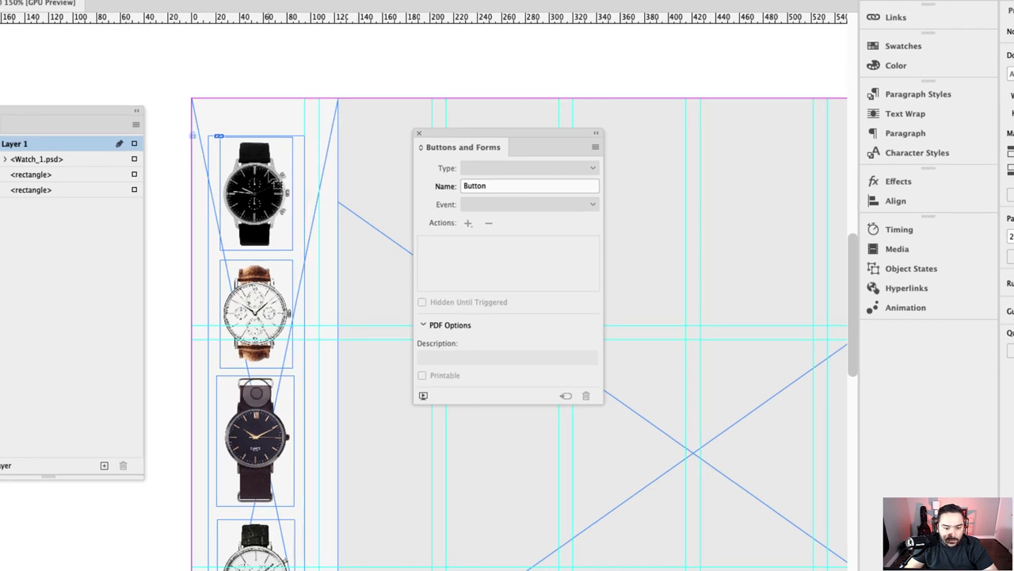
Step: Make the black watch thumbnail a button named 'Watch Button 01'
click(279, 184)
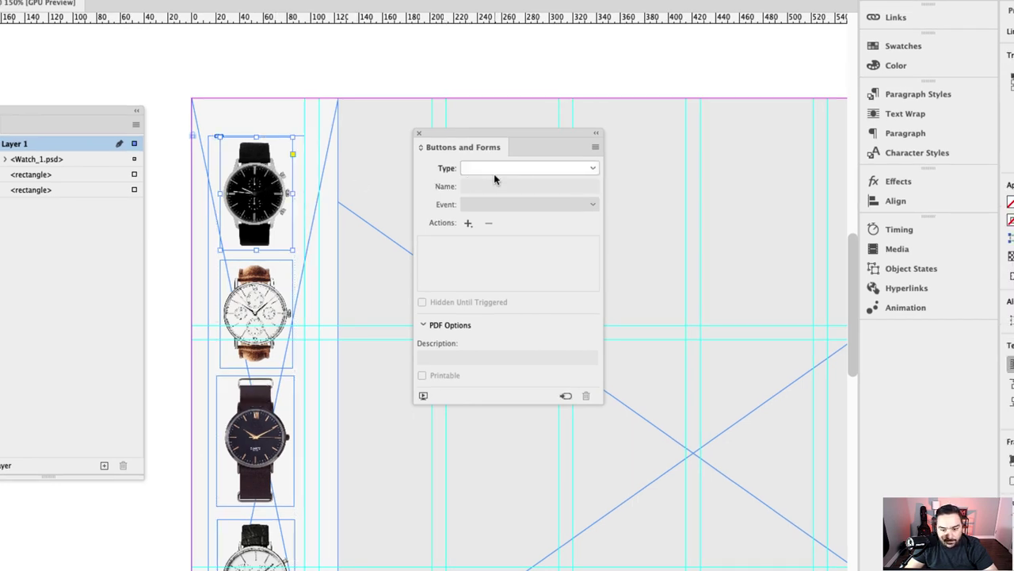
click(587, 167)
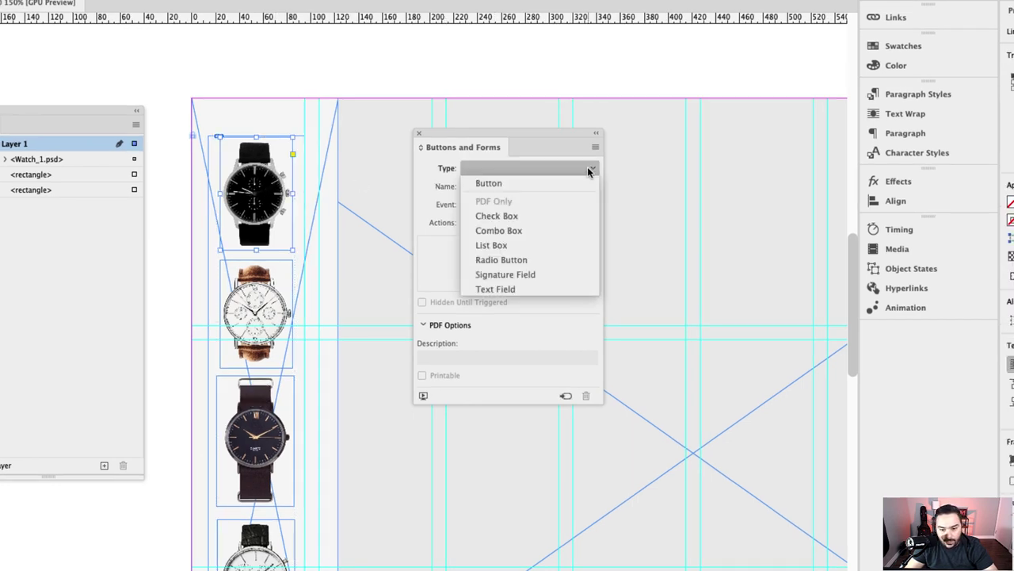
click(546, 187)
drag(511, 189, 448, 187)
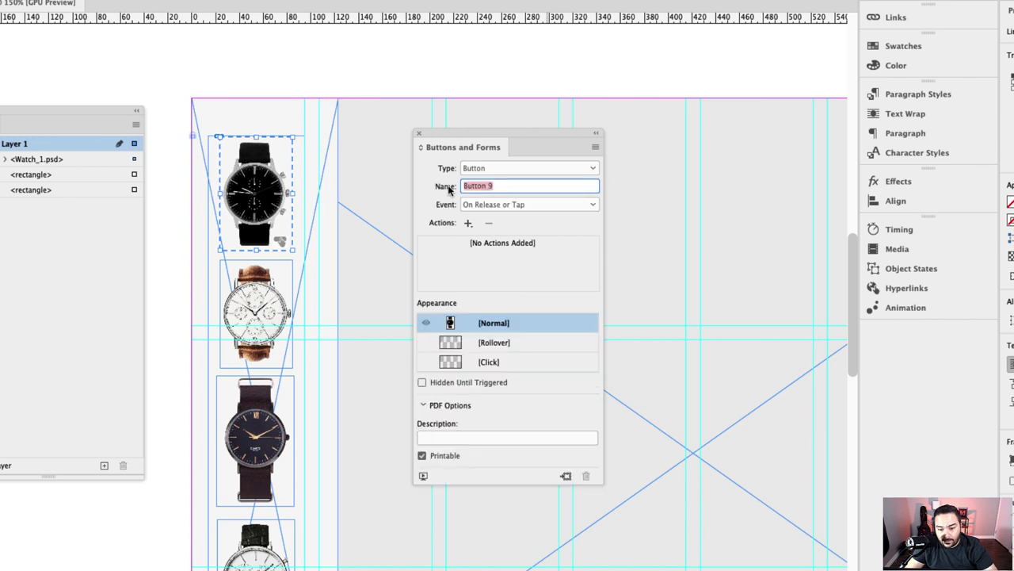
text(Watch But)
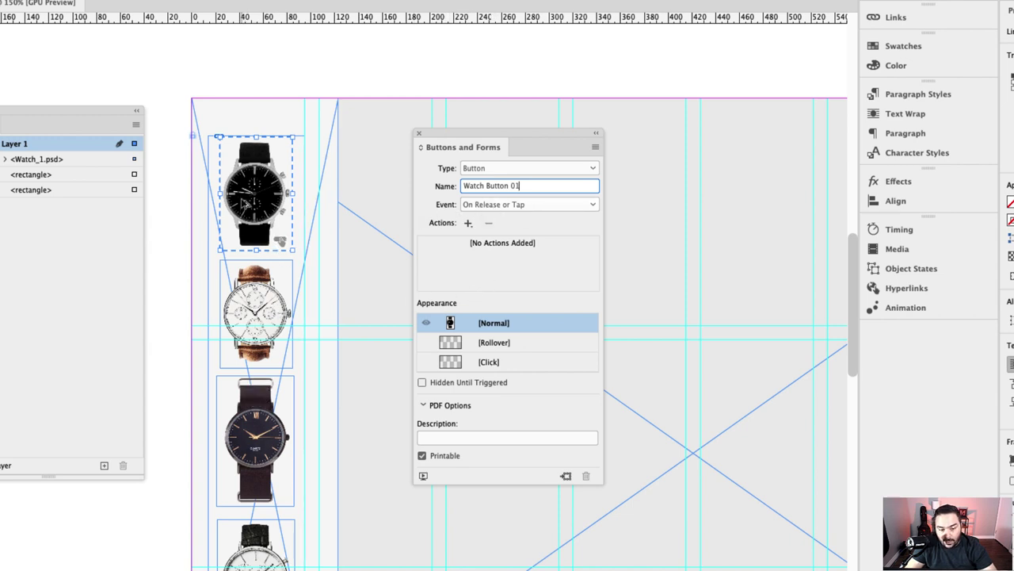
scroll(245, 203, up, 5)
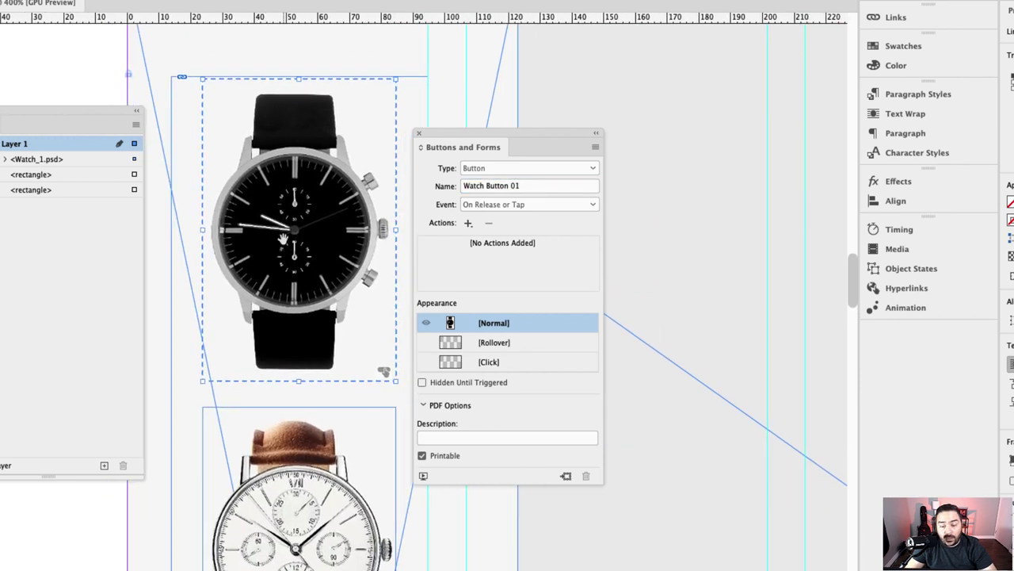
Step: Add a Rollover state to Watch Button 01 with its watch frame stretched slightly downward
drag(495, 137, 582, 133)
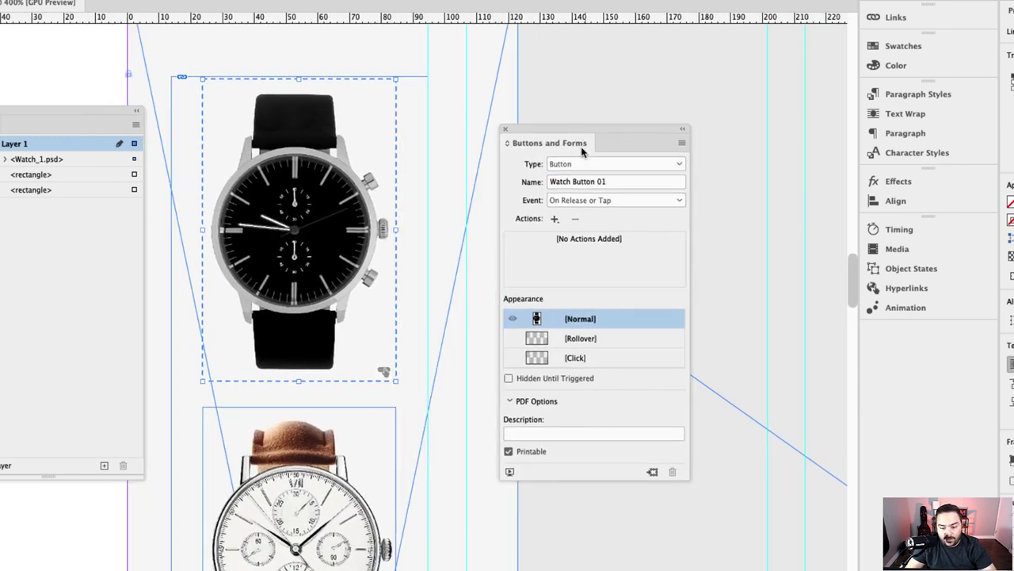
click(576, 339)
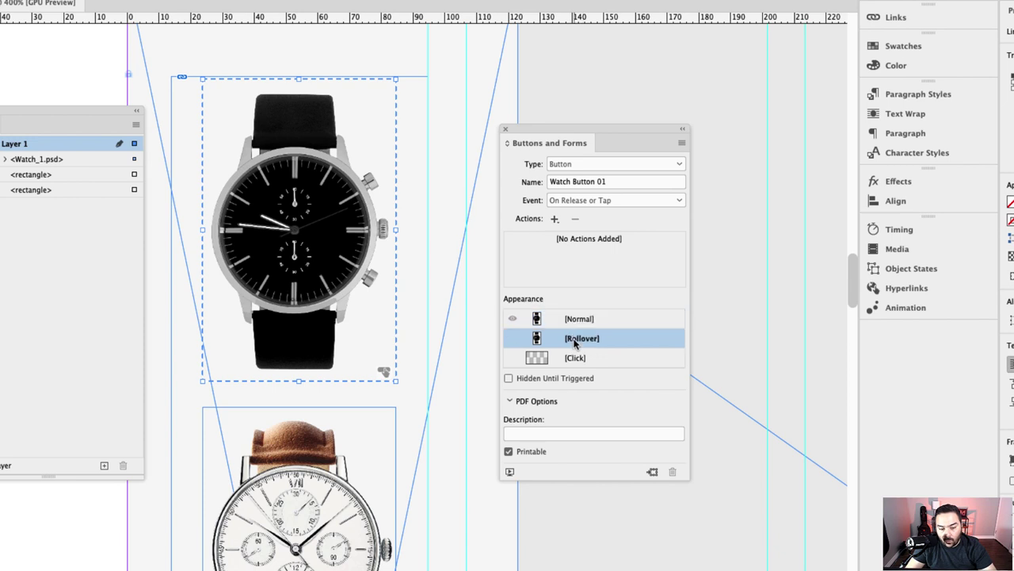
click(361, 237)
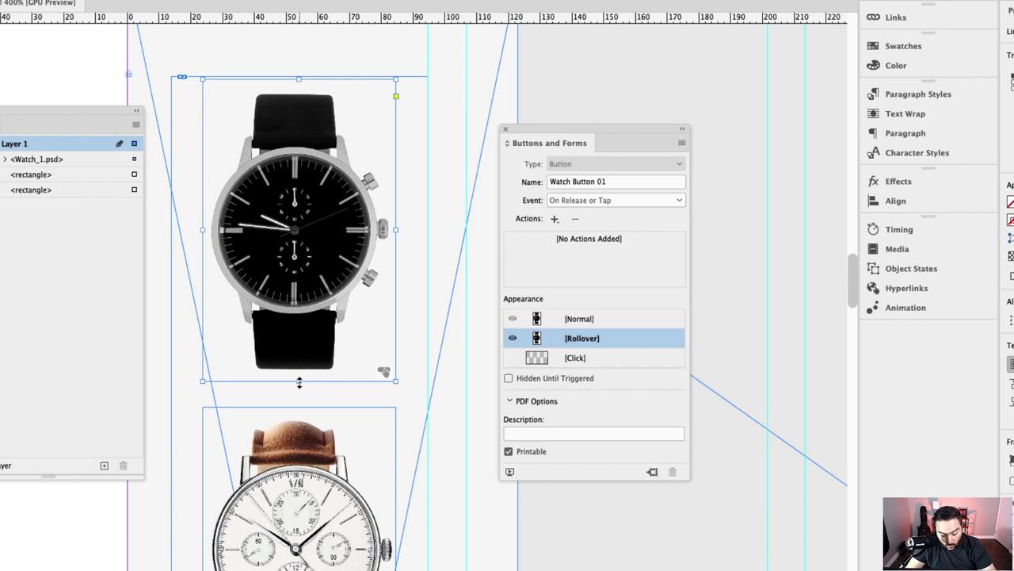
drag(299, 383, 299, 394)
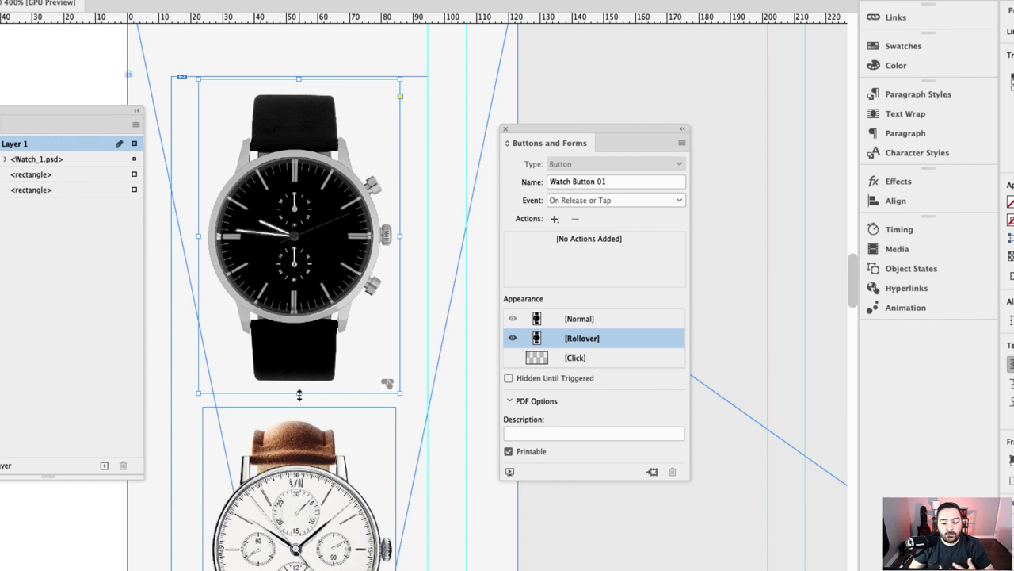
Step: Add a Click state, then preview the Normal, Rollover and Click appearances
click(576, 358)
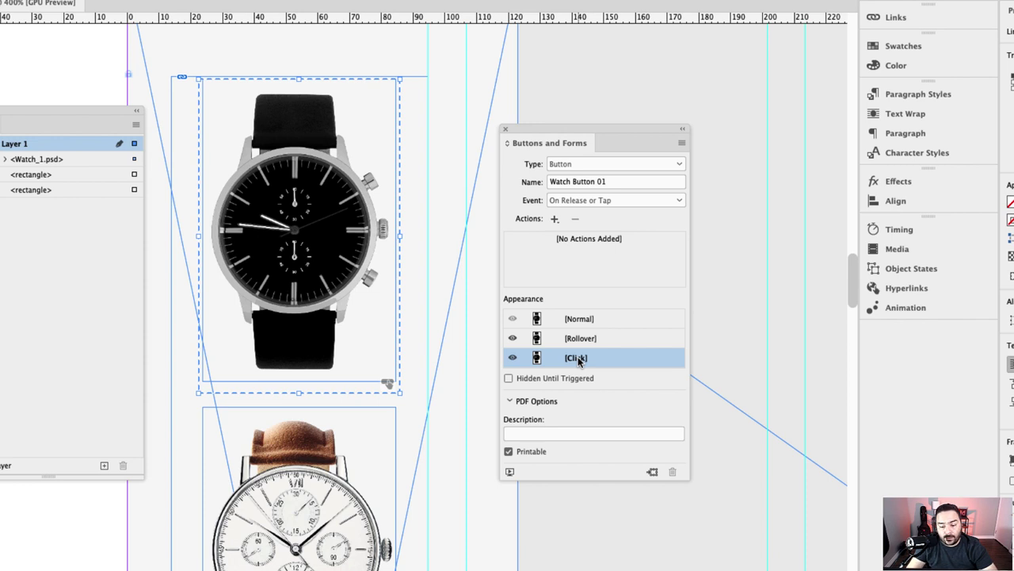
click(582, 322)
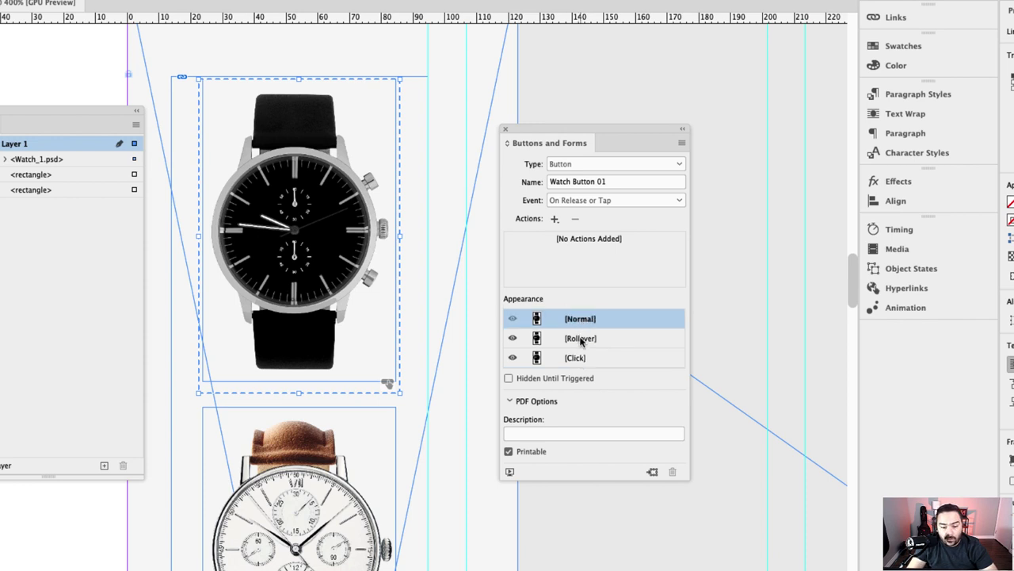
click(581, 339)
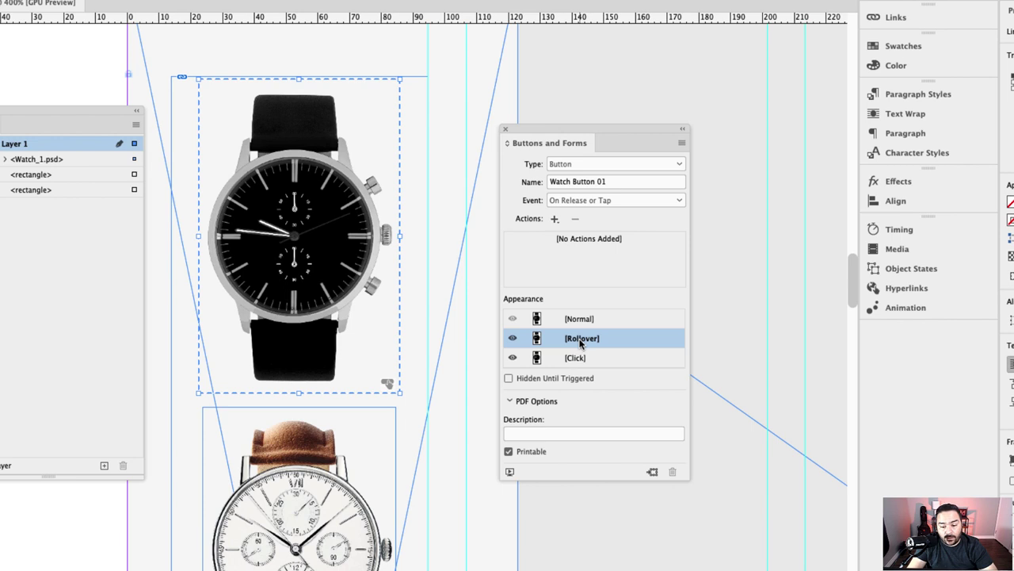
click(579, 358)
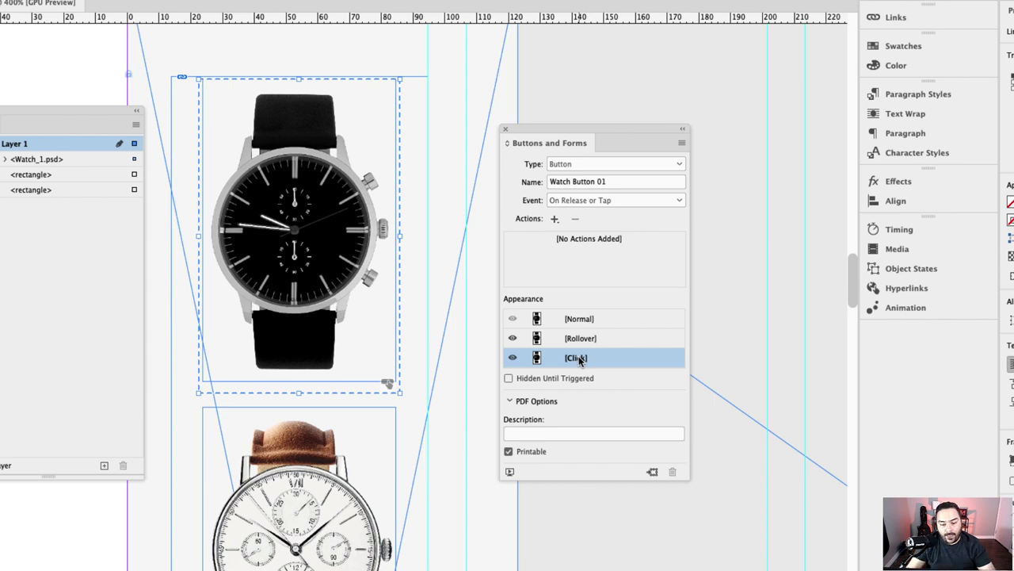
click(355, 493)
scroll(355, 493, down, 5)
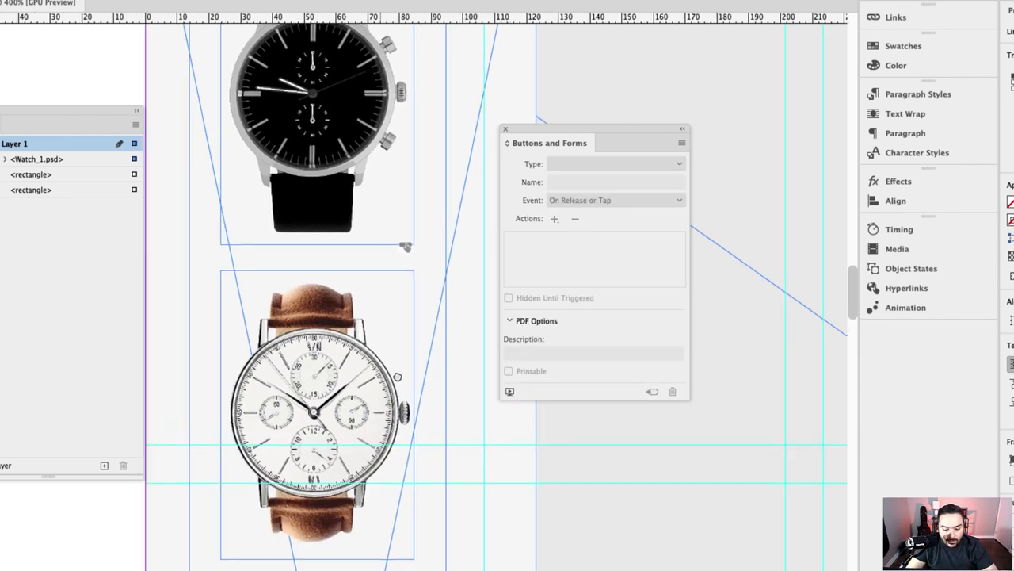
Step: Turn the brown-strap watch into a button and type the name 'Watch Button 02'
click(369, 343)
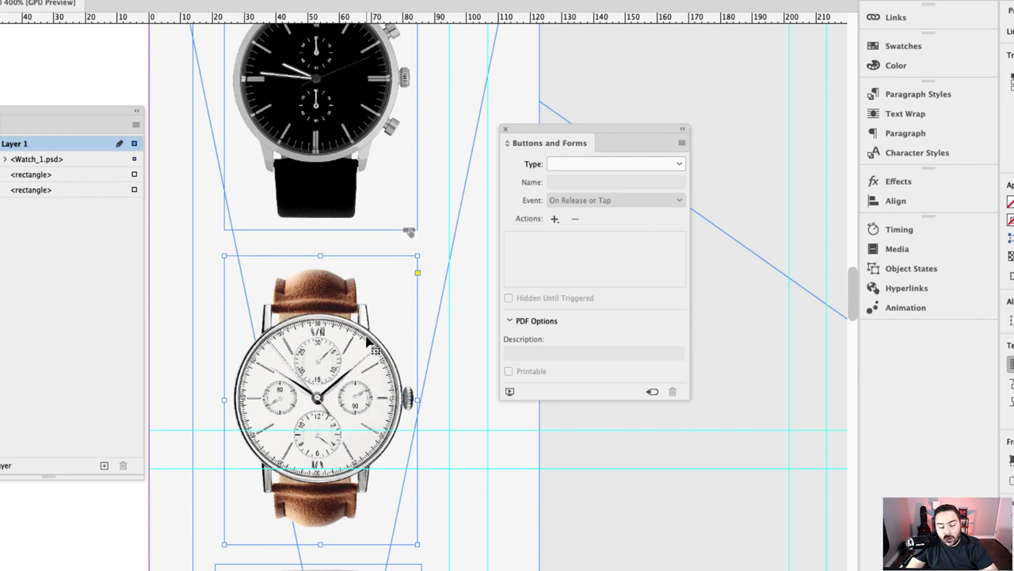
click(674, 166)
click(624, 180)
double_click(624, 181)
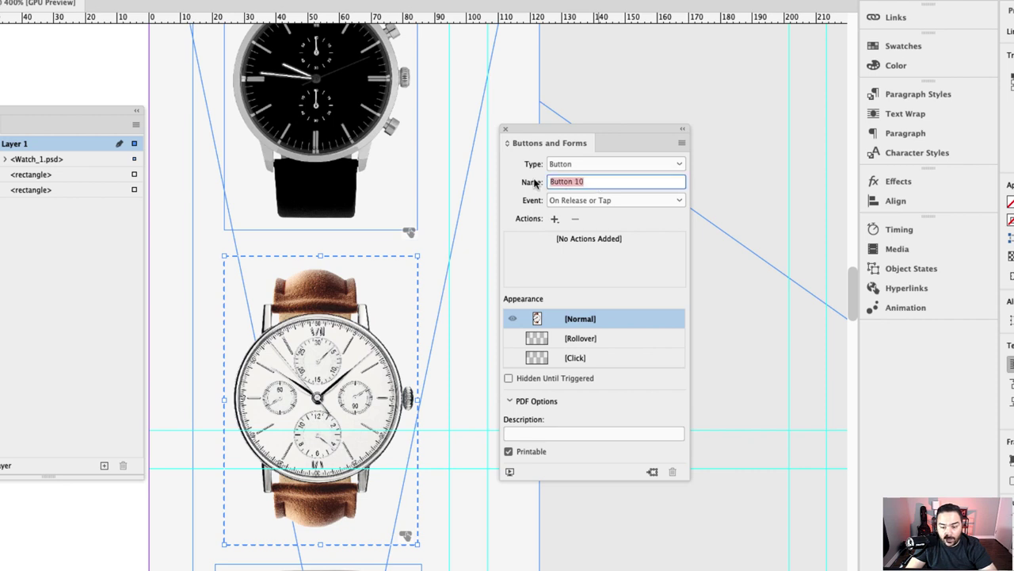
text(Watch)
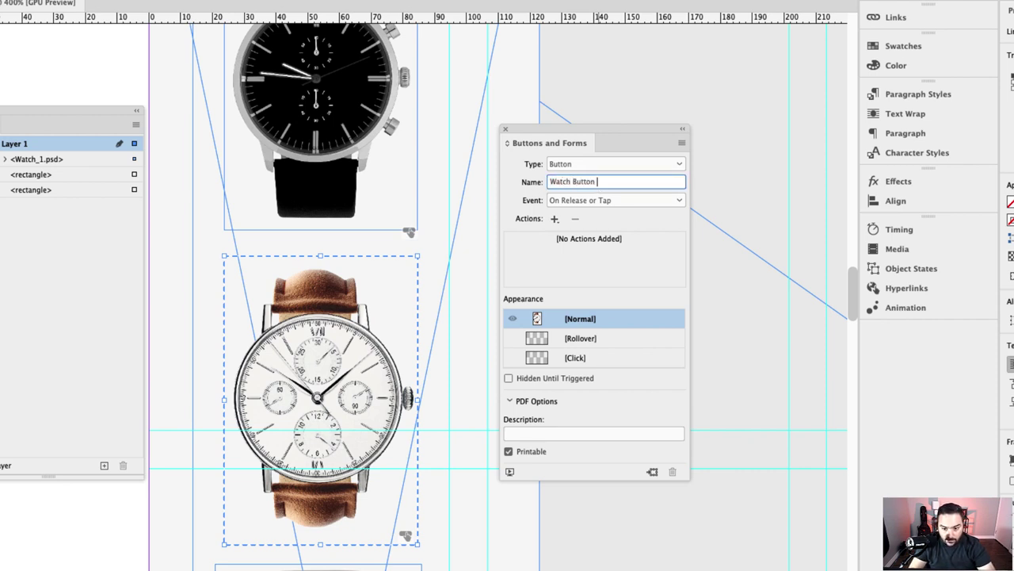
text( Button 02)
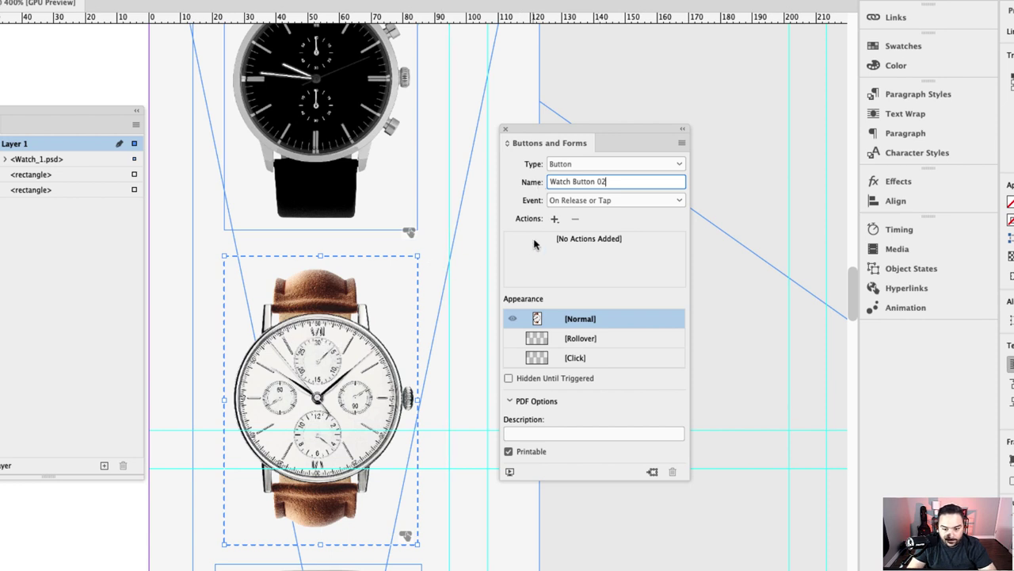
click(589, 325)
Step: Add a Rollover state with the brown watch frame enlarged slightly downward
click(582, 338)
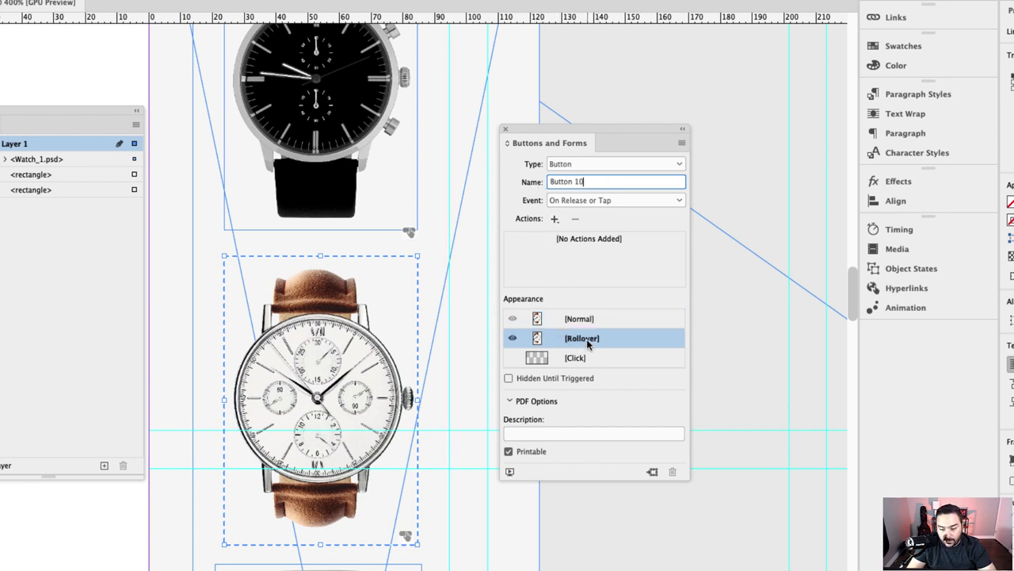
click(379, 353)
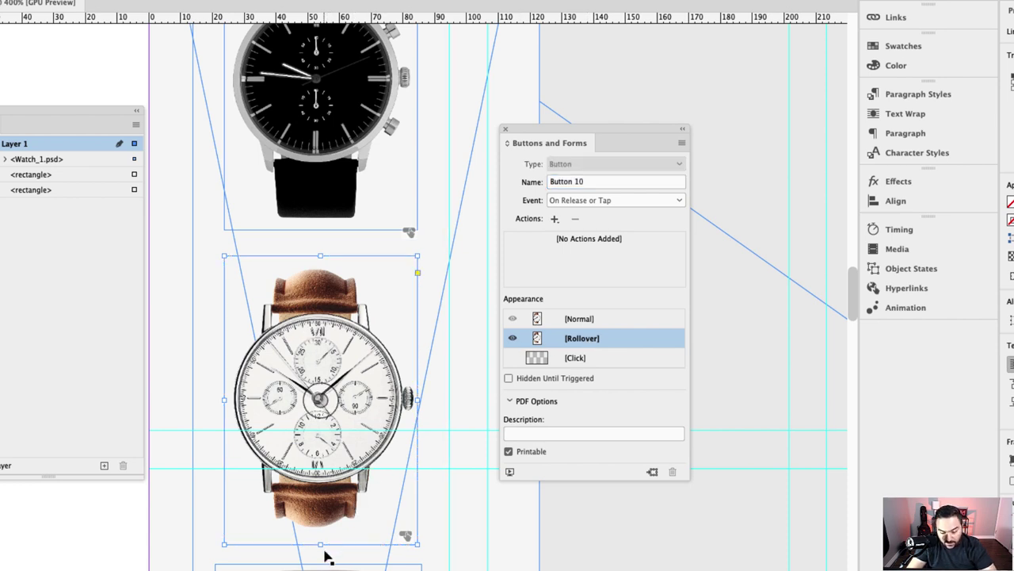
drag(321, 545, 320, 558)
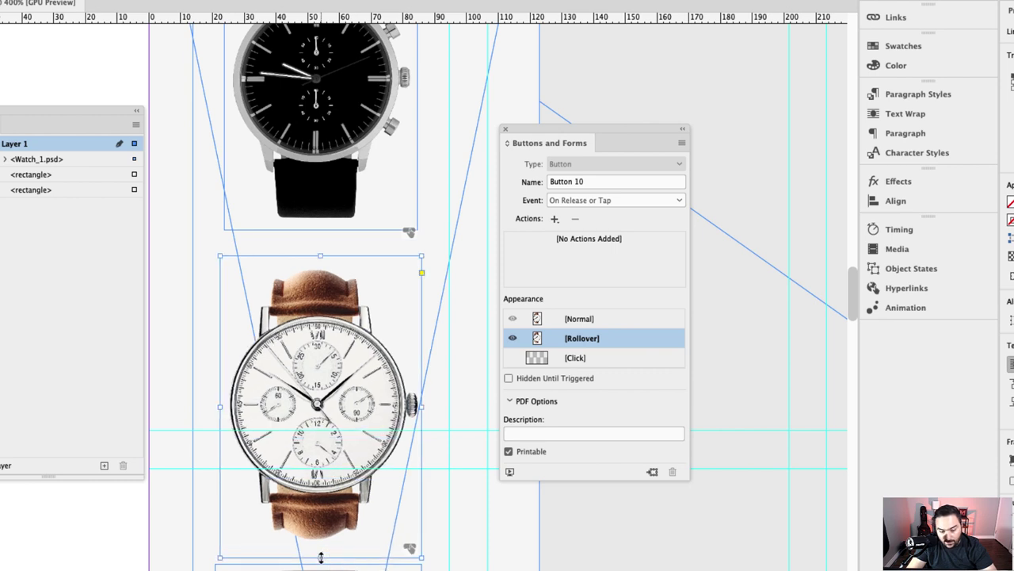
Step: Add a Click state and compare the Normal, Rollover and Click appearances
click(584, 321)
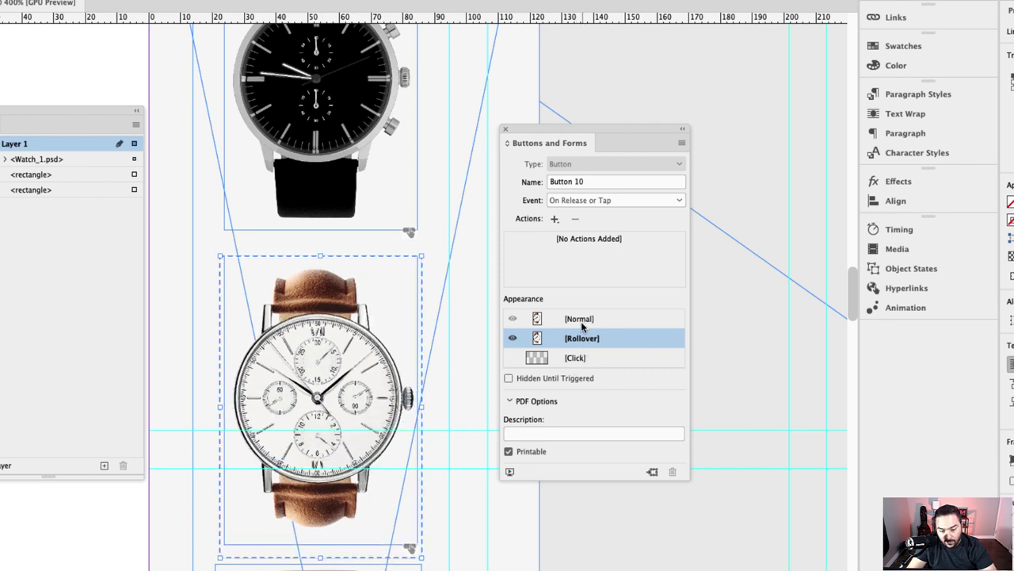
click(582, 338)
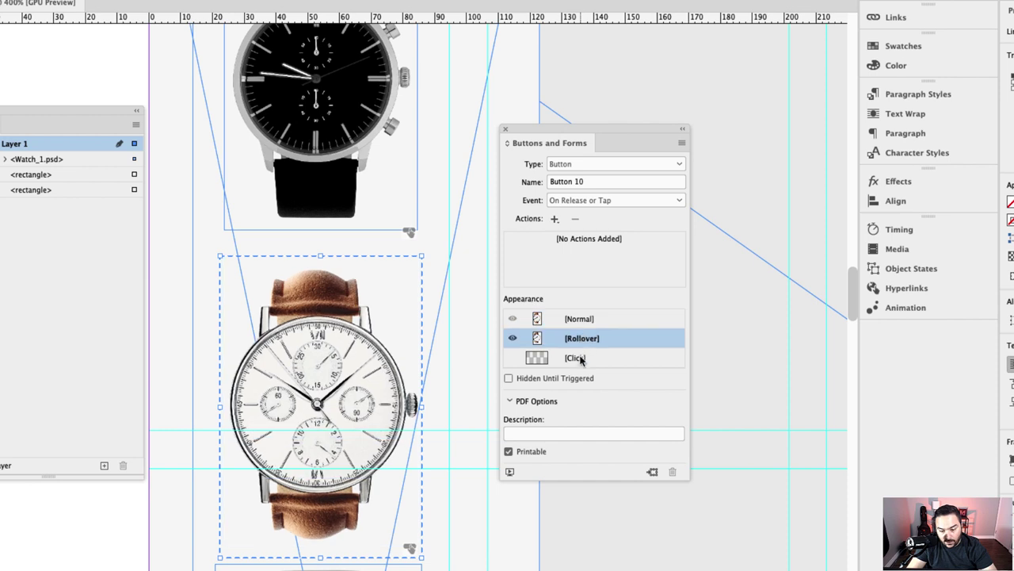
click(580, 359)
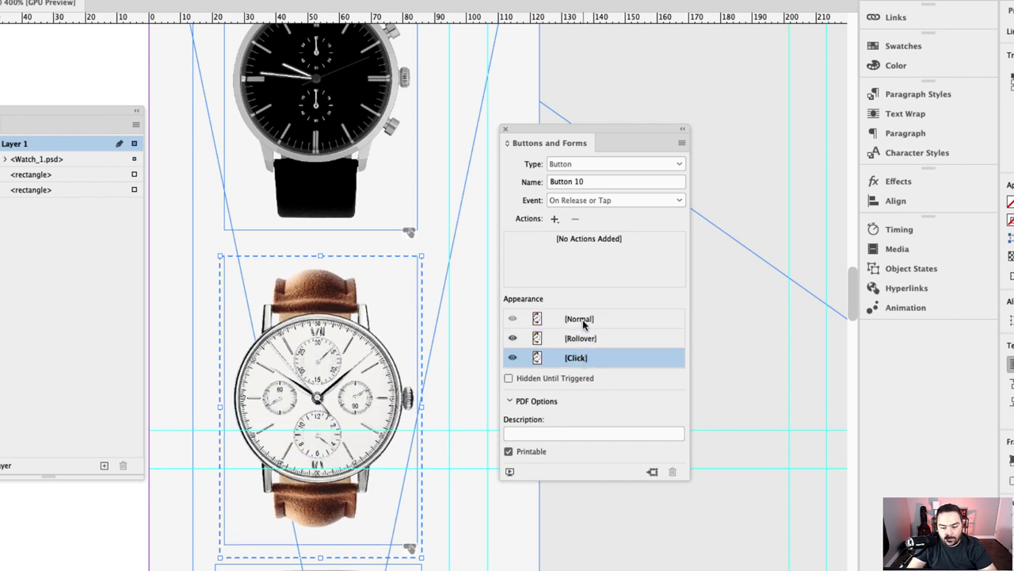
click(584, 321)
click(580, 339)
click(578, 357)
click(581, 321)
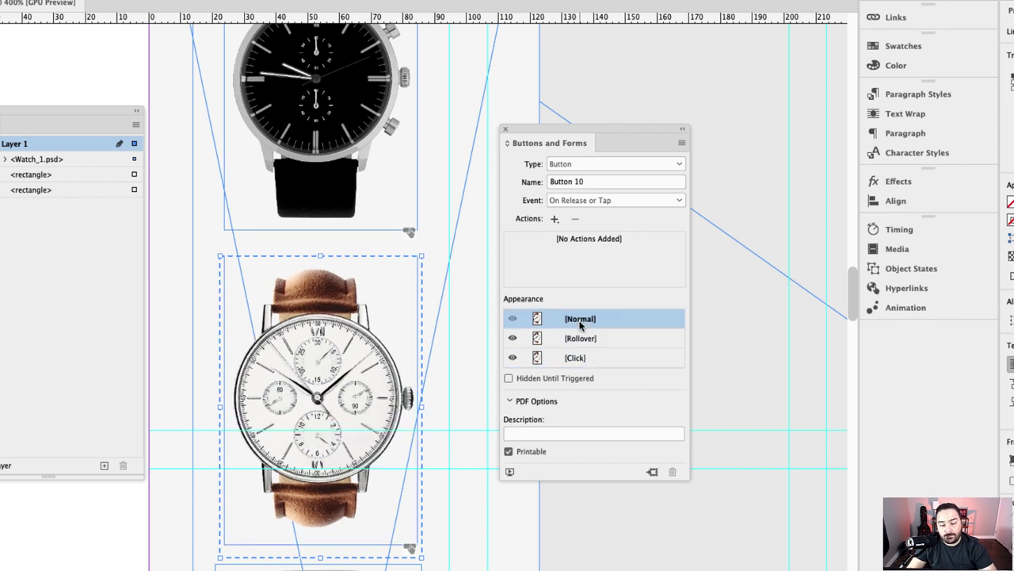
Step: Reselect the brown watch button and re-enter and confirm the name 'Watch Button 02'
scroll(444, 317, down, 5)
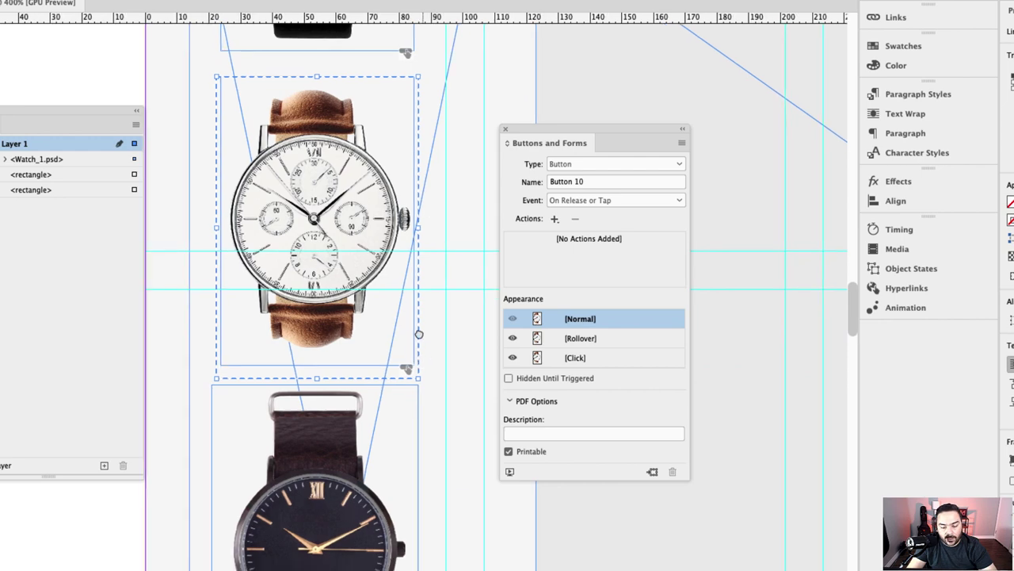
scroll(356, 253, down, 5)
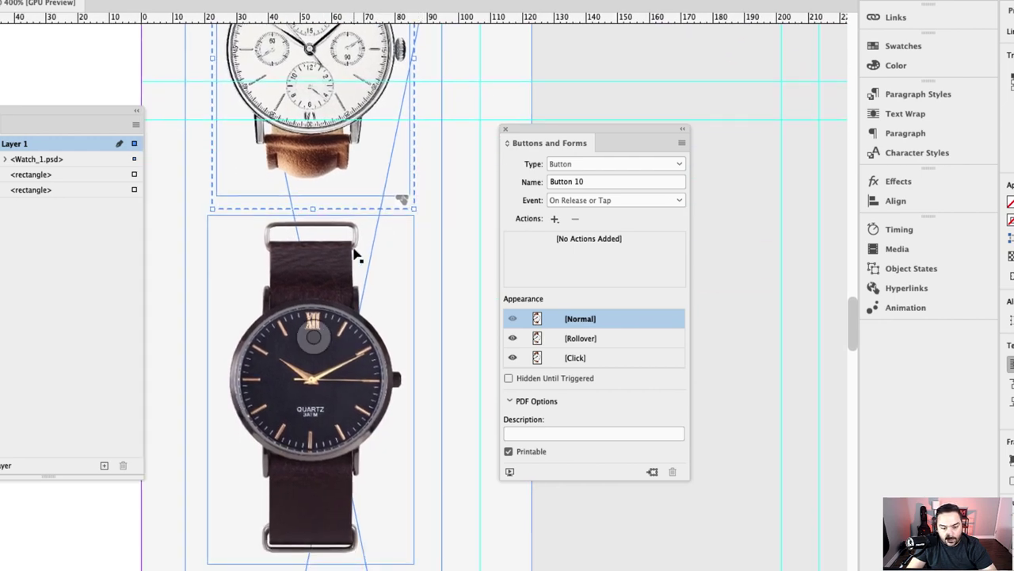
scroll(352, 270, up, 4)
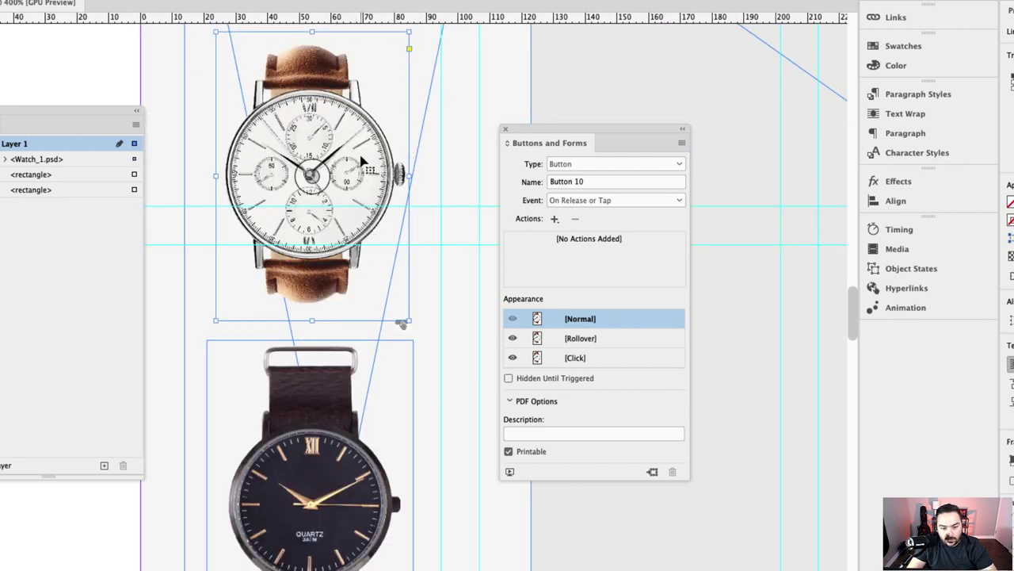
click(462, 155)
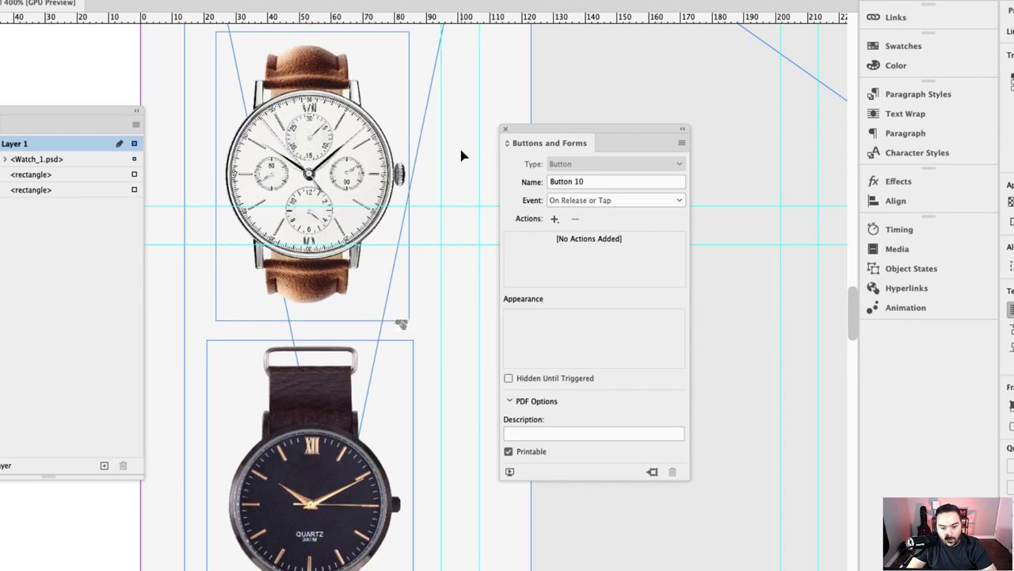
click(380, 139)
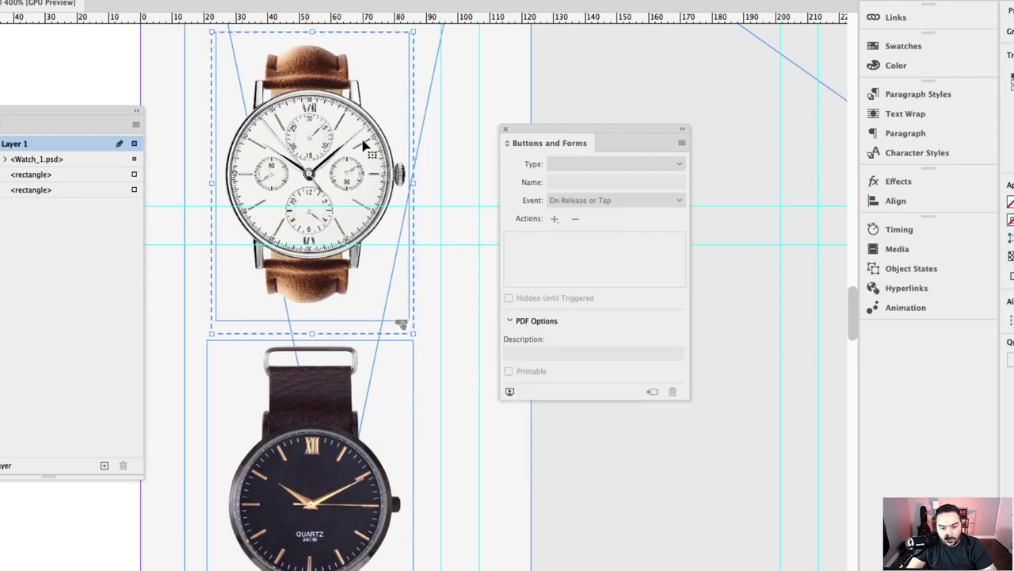
scroll(365, 293, up, 3)
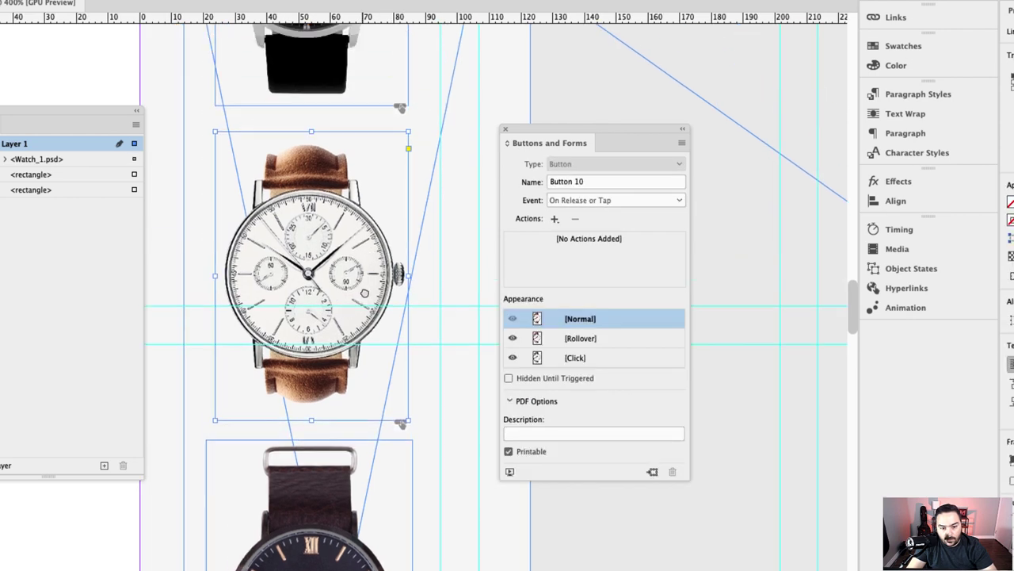
scroll(397, 246, up, 5)
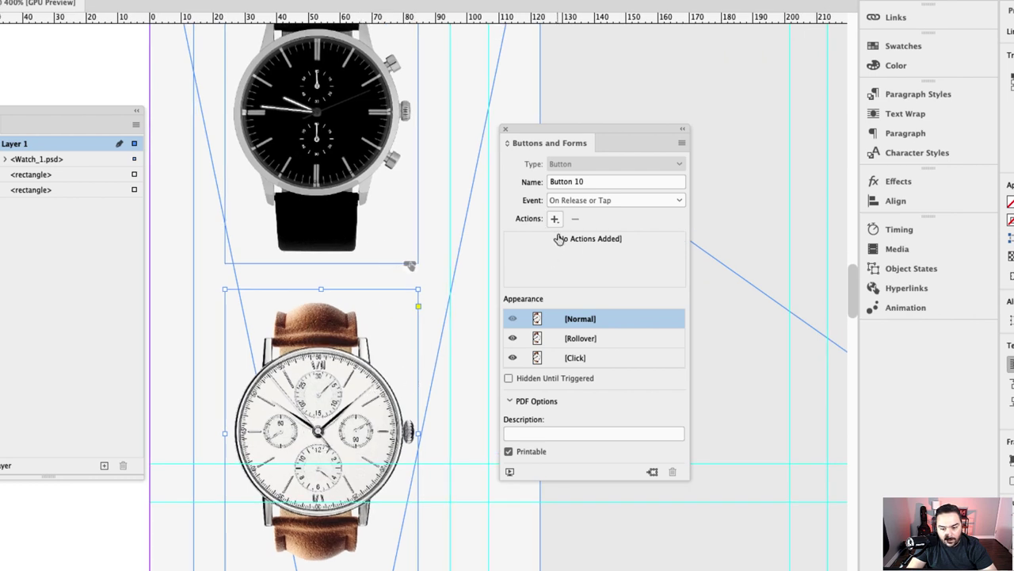
double_click(569, 182)
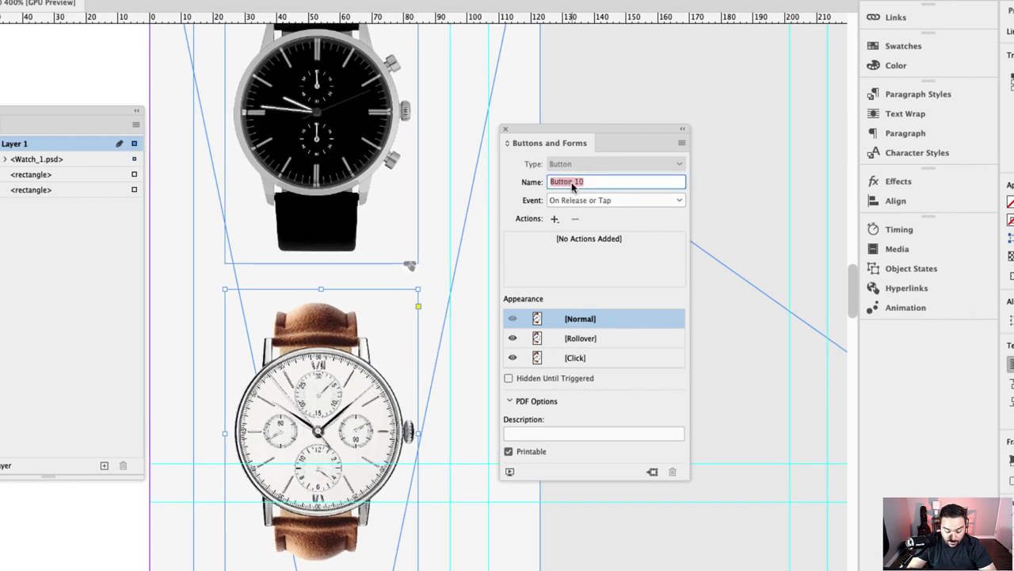
text(Watch )
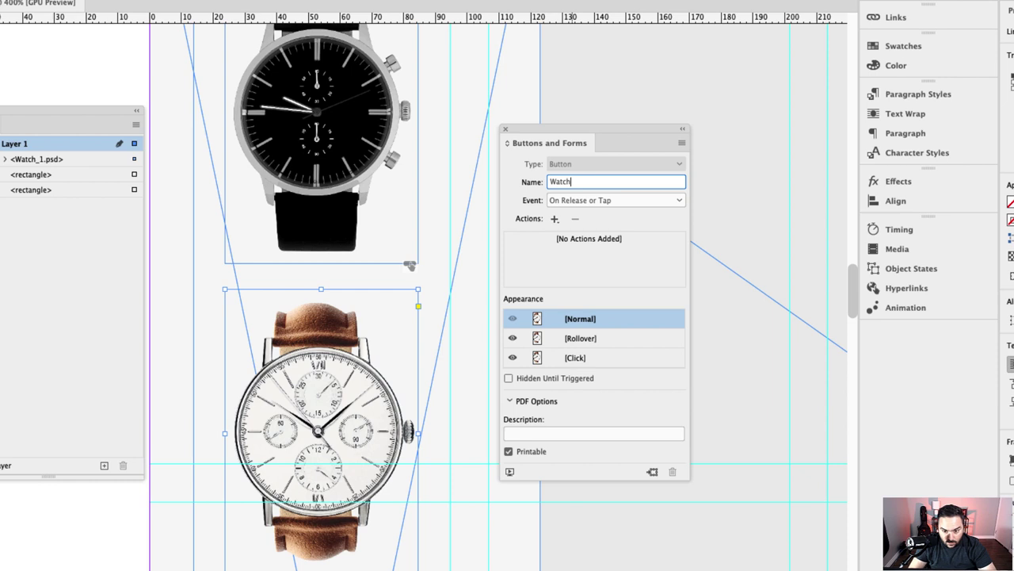
text(Button 02)
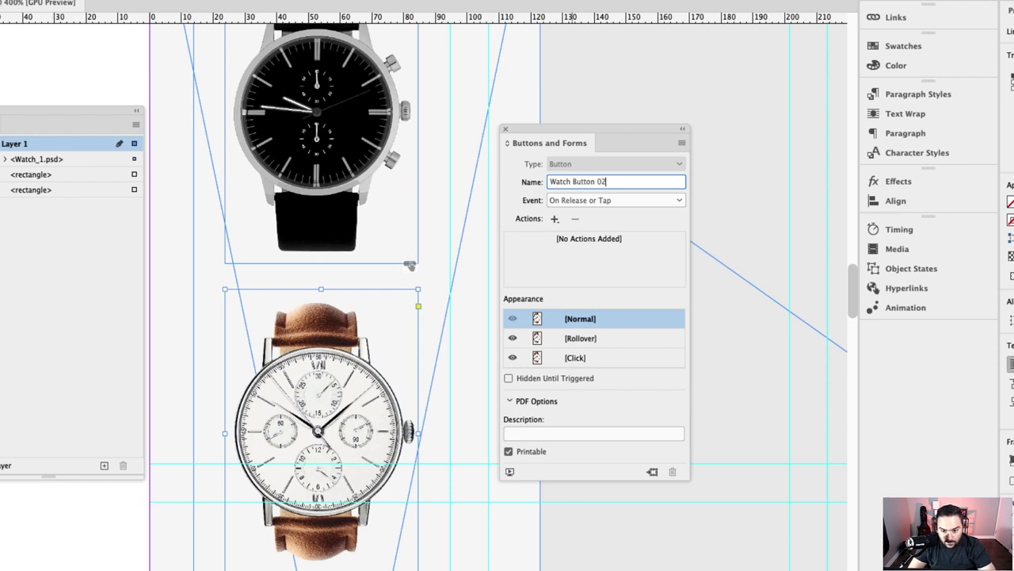
key(Return)
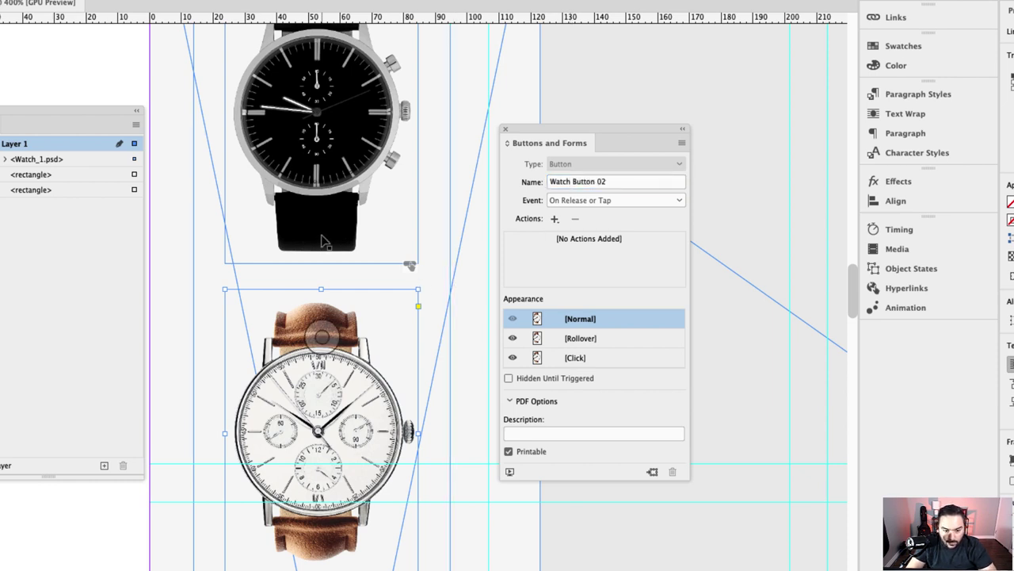
Step: Check Watch Button 01's name and states, then deselect everything
click(322, 235)
click(322, 235)
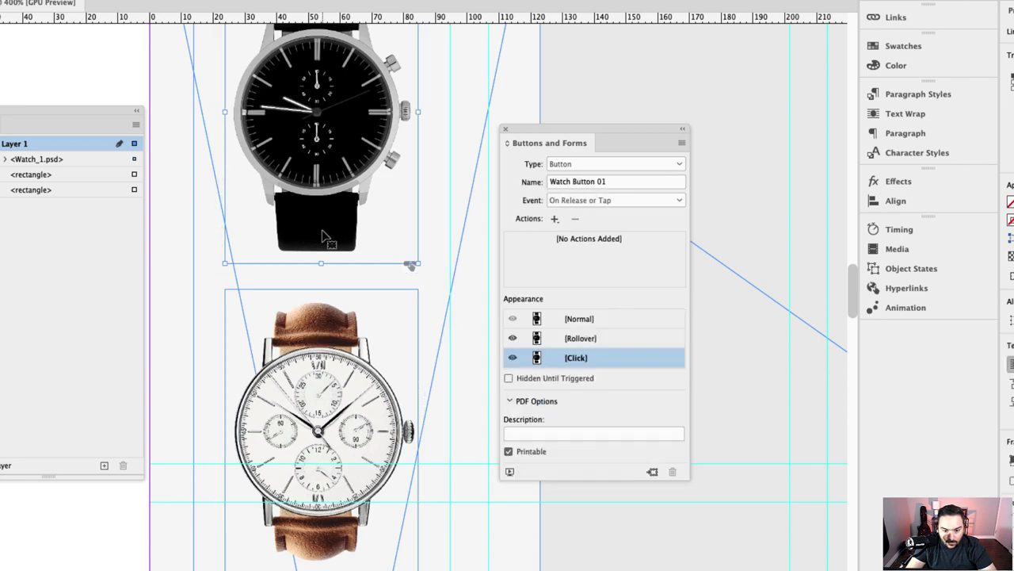
click(458, 462)
scroll(457, 462, down, 5)
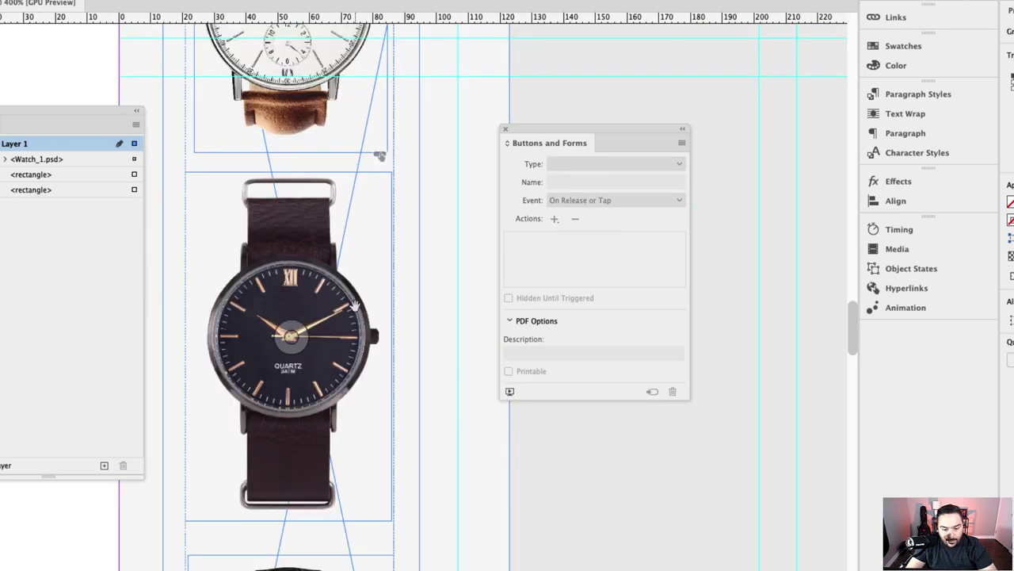
Step: Make a first attempt at turning the dark watch into a button with a rollover, then cancel it
click(356, 313)
click(680, 164)
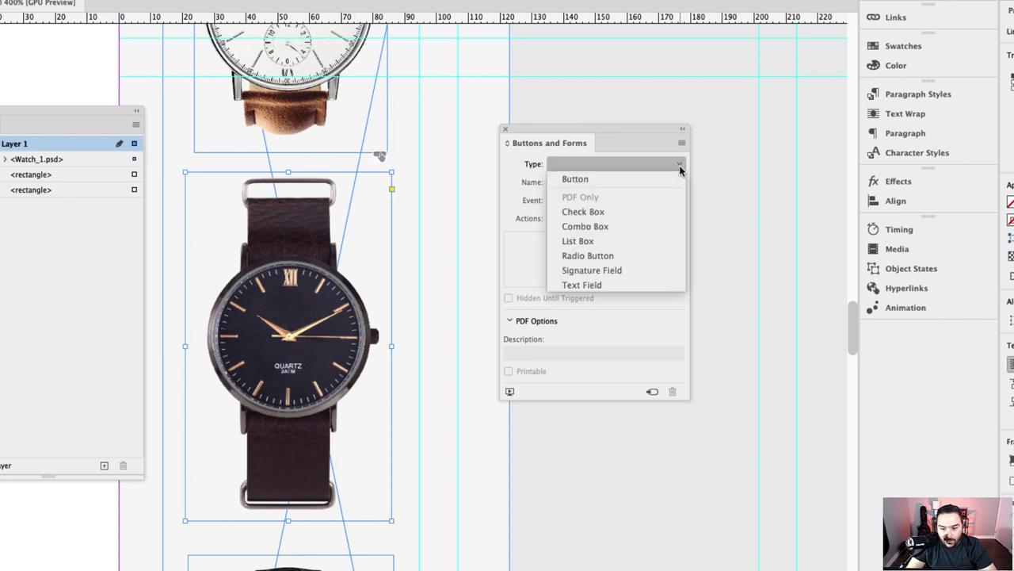
click(624, 180)
triple_click(587, 183)
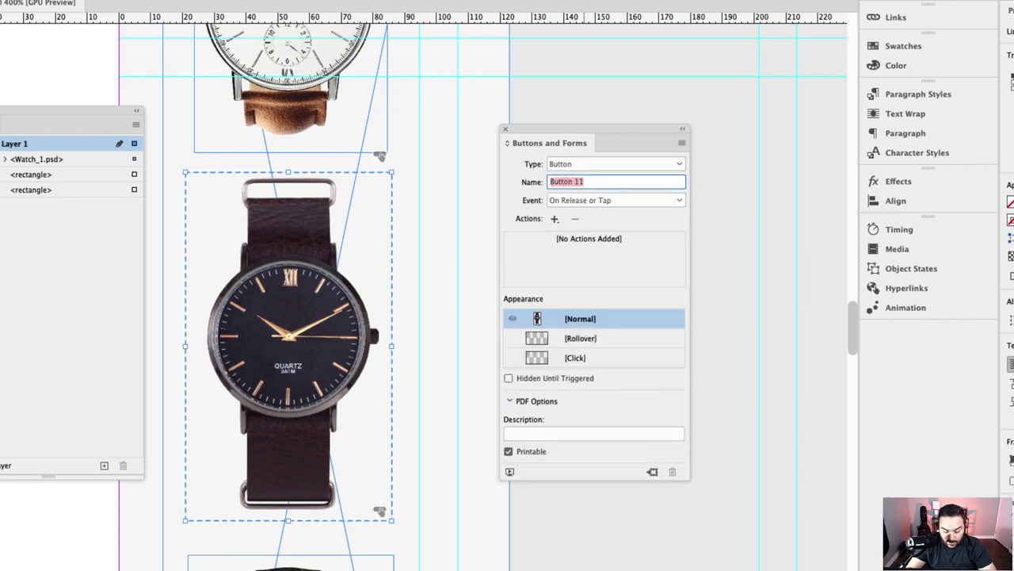
text(Watch Butt)
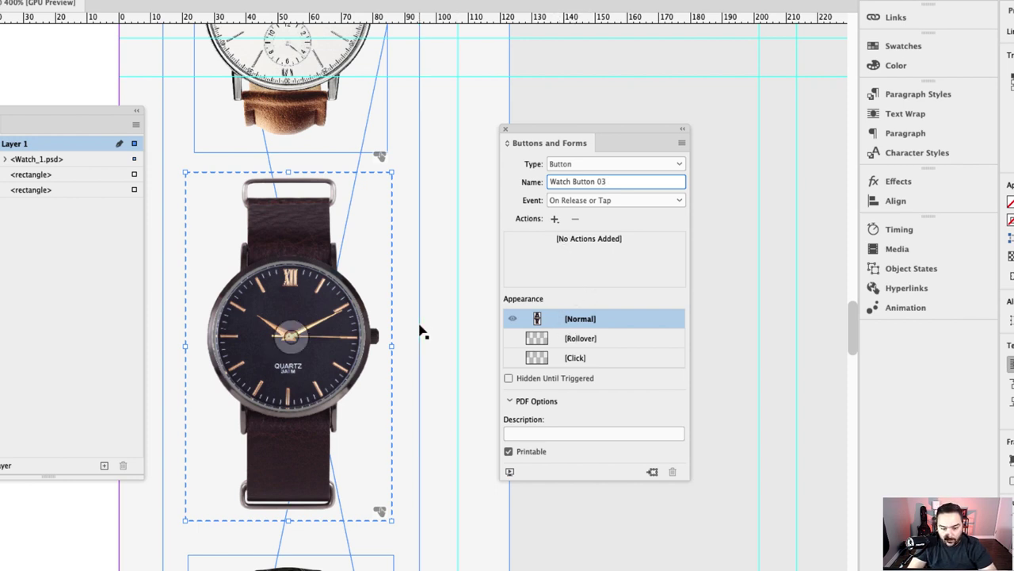
click(571, 339)
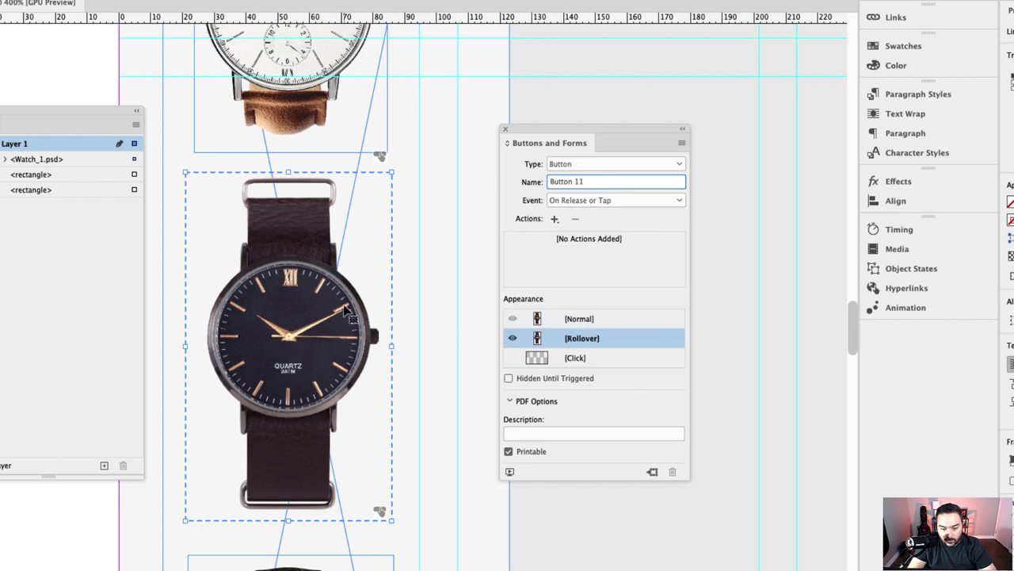
double_click(371, 321)
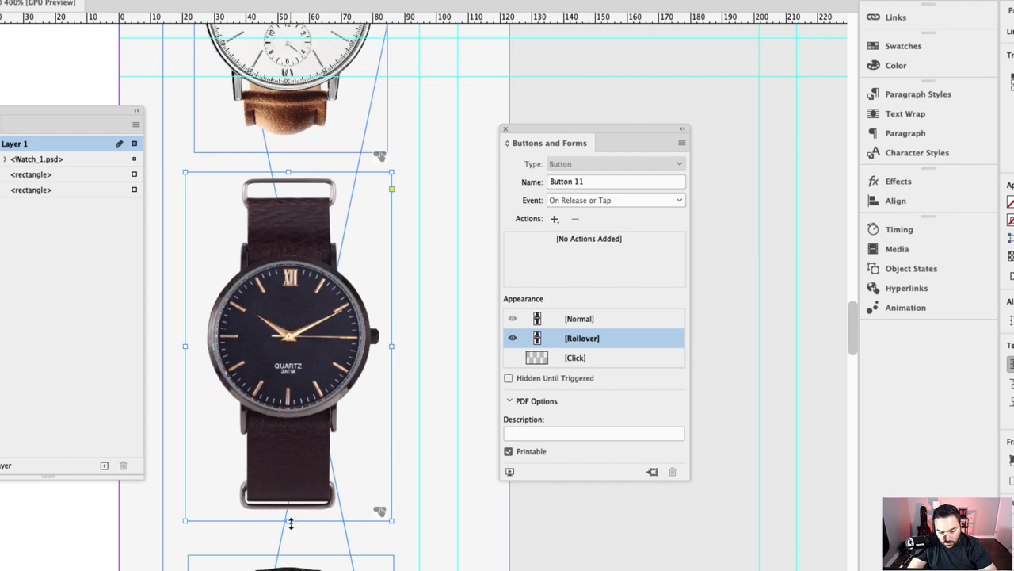
key(Escape)
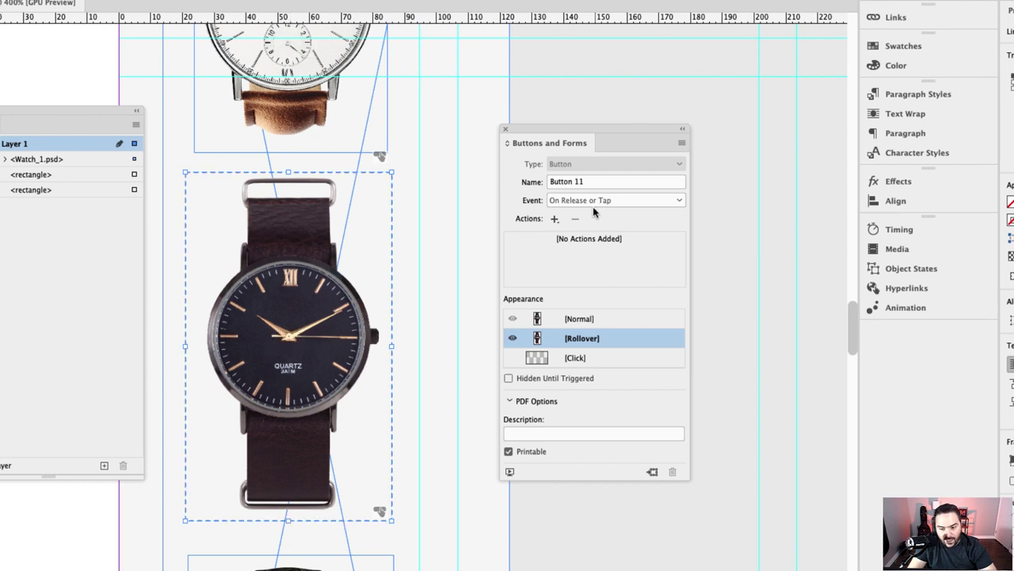
click(479, 198)
Step: Turn the dark watch into a button named 'Watch Button 03'
click(385, 230)
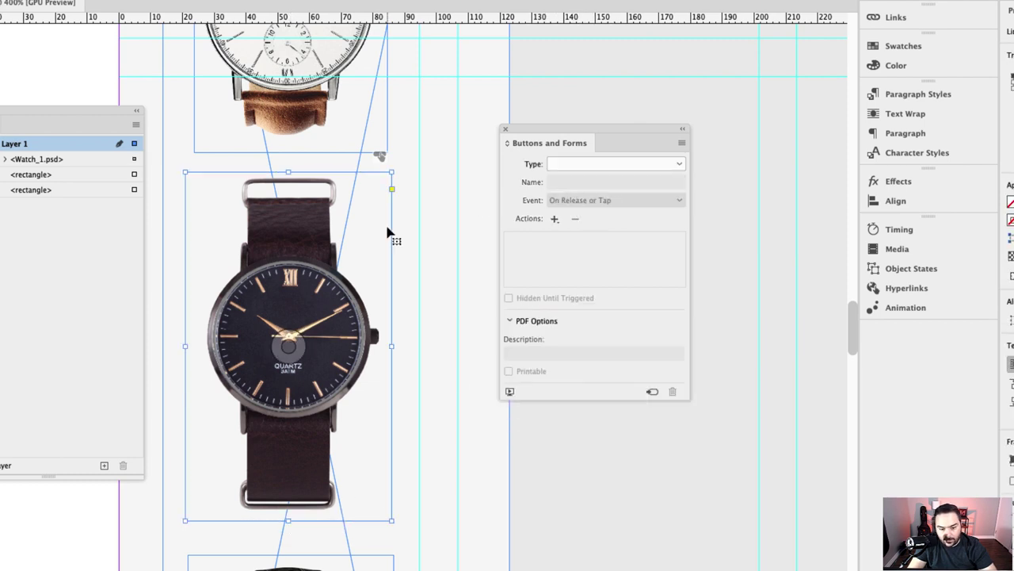
click(663, 165)
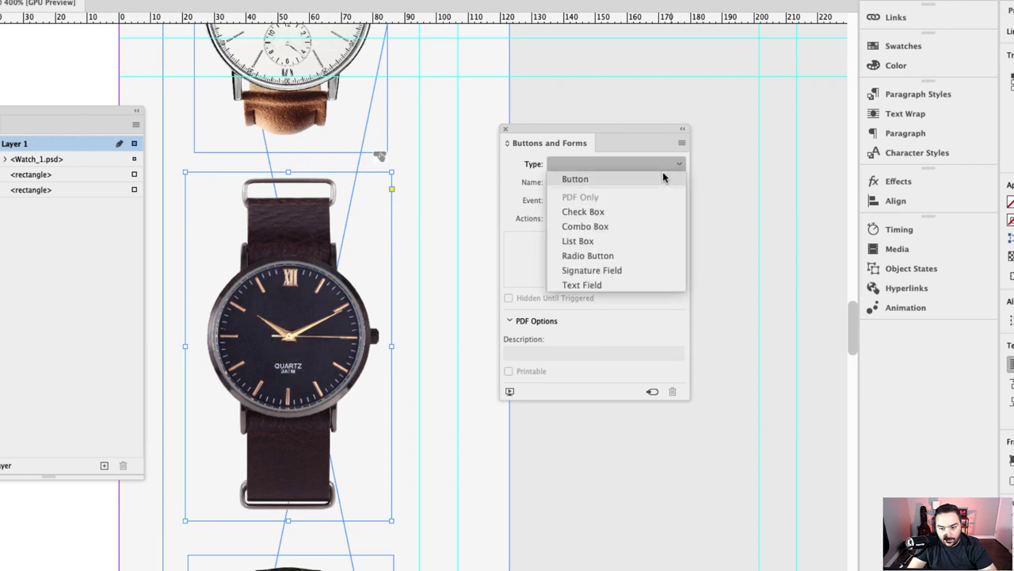
click(599, 182)
triple_click(582, 181)
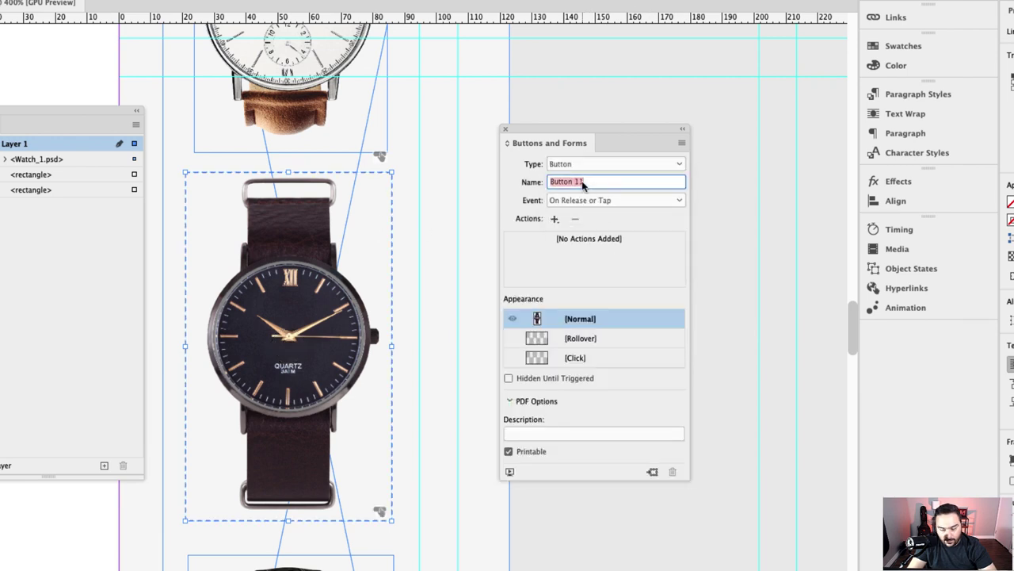
text(Watch Butto)
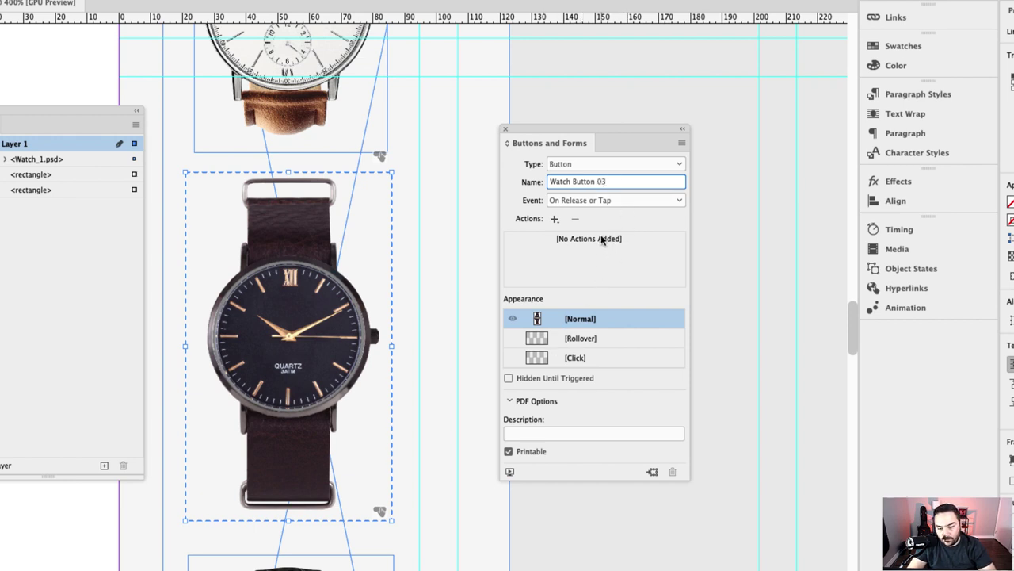
key(Return)
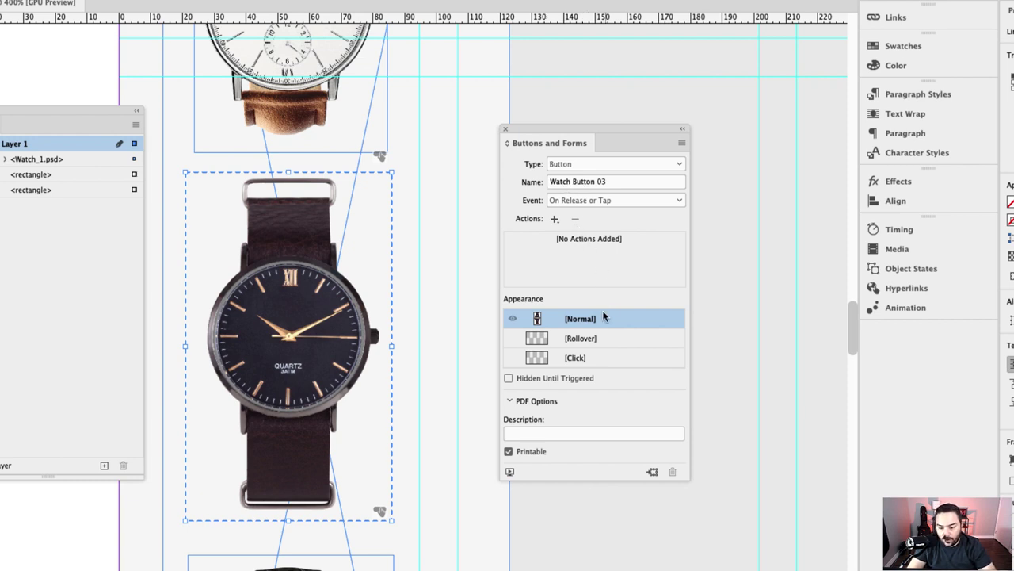
Step: Add an enlarged Rollover state and a Click state, preview each, and return to Normal
click(587, 341)
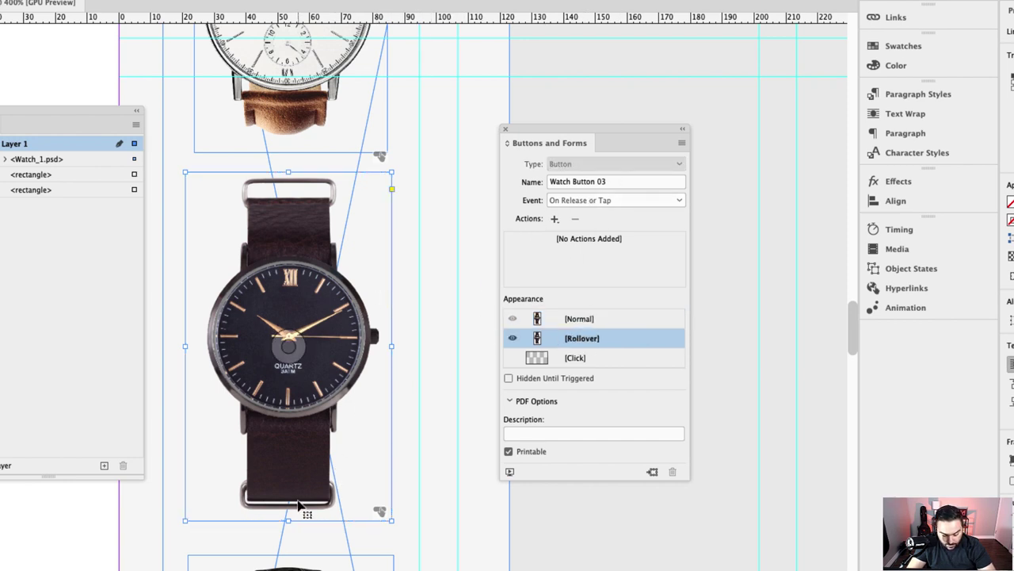
drag(289, 522, 290, 533)
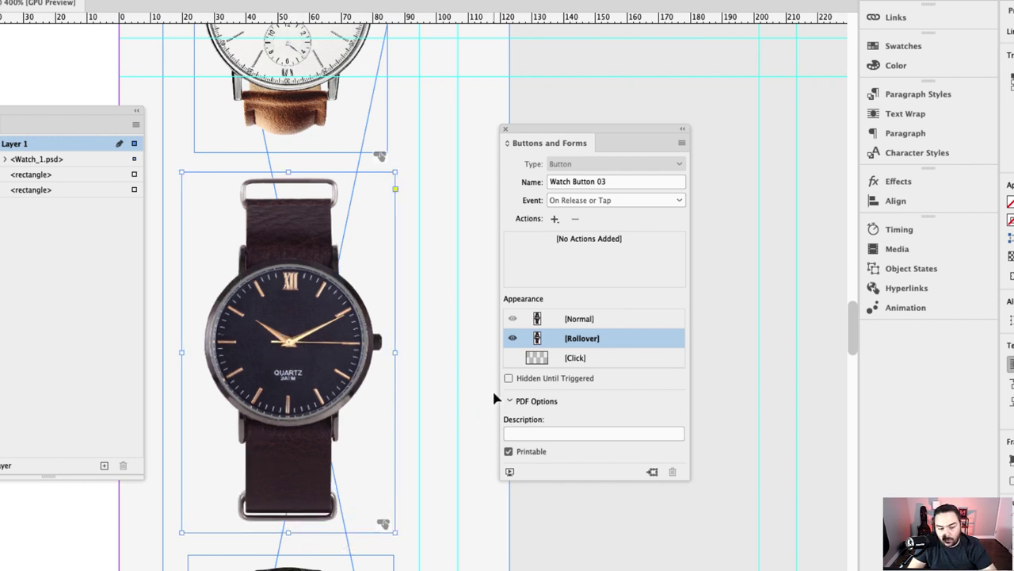
click(576, 358)
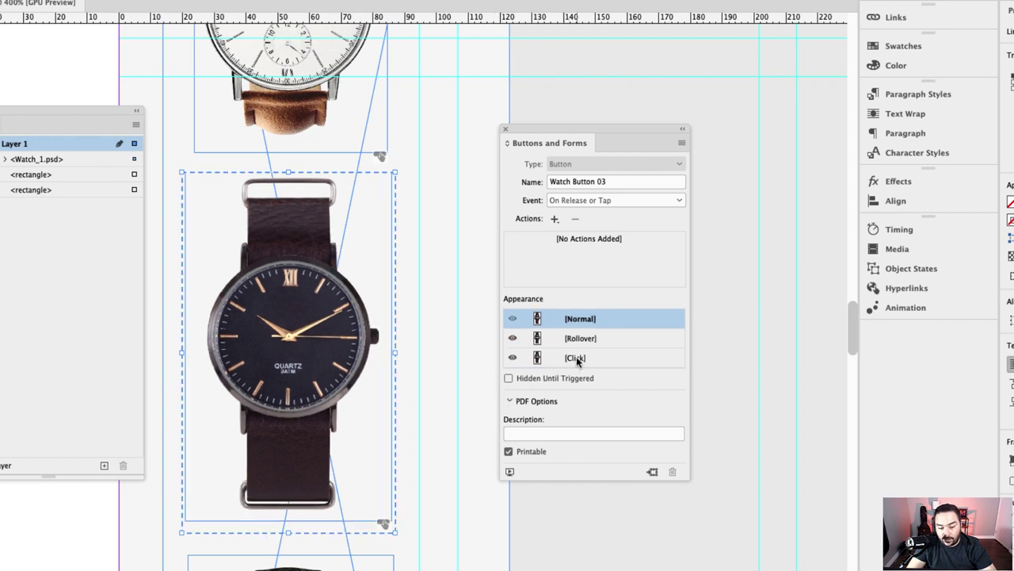
click(578, 325)
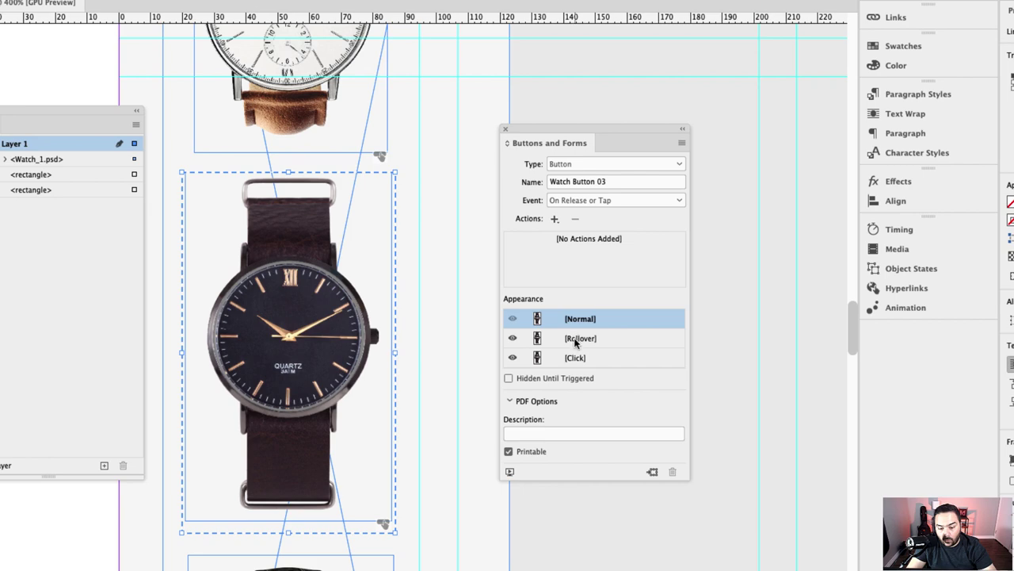
click(575, 339)
click(574, 358)
click(580, 321)
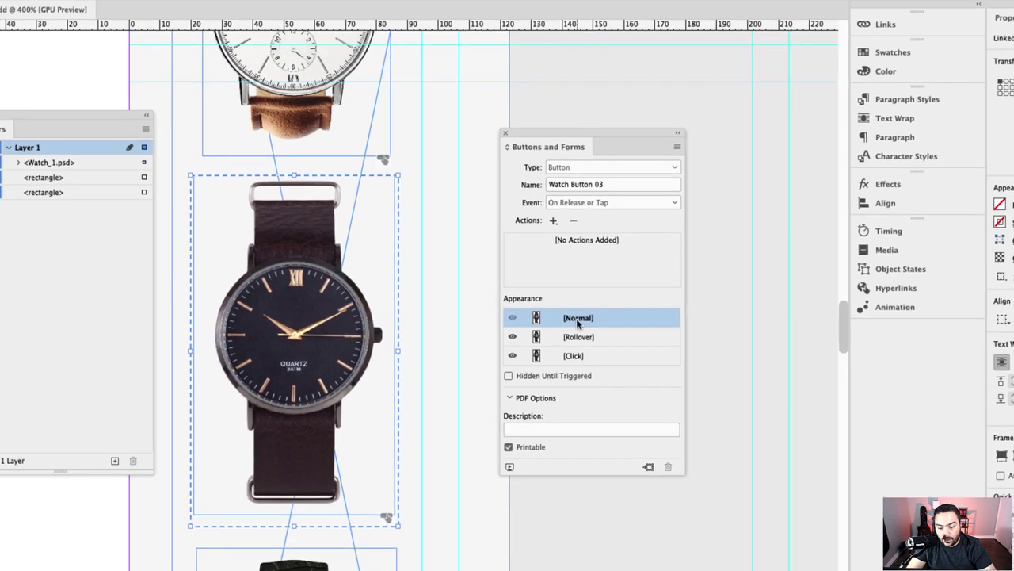
Step: Name the rose-gold watch button 'Watch Button 06', then select the black Watch Button 07
scroll(428, 299, down, 5)
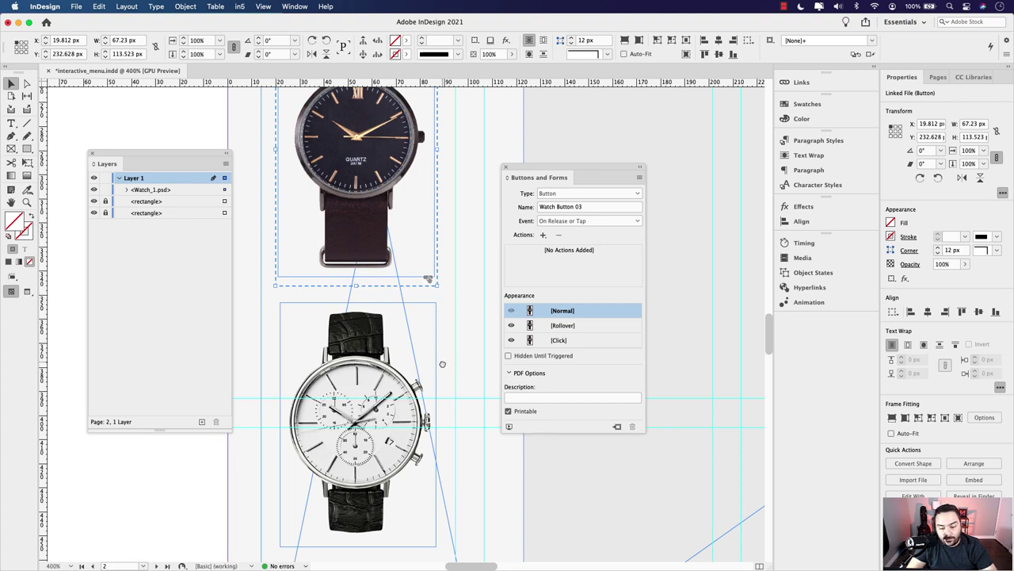
scroll(442, 364, down, 3)
click(348, 325)
scroll(396, 356, down, 3)
click(370, 357)
text(Watch B)
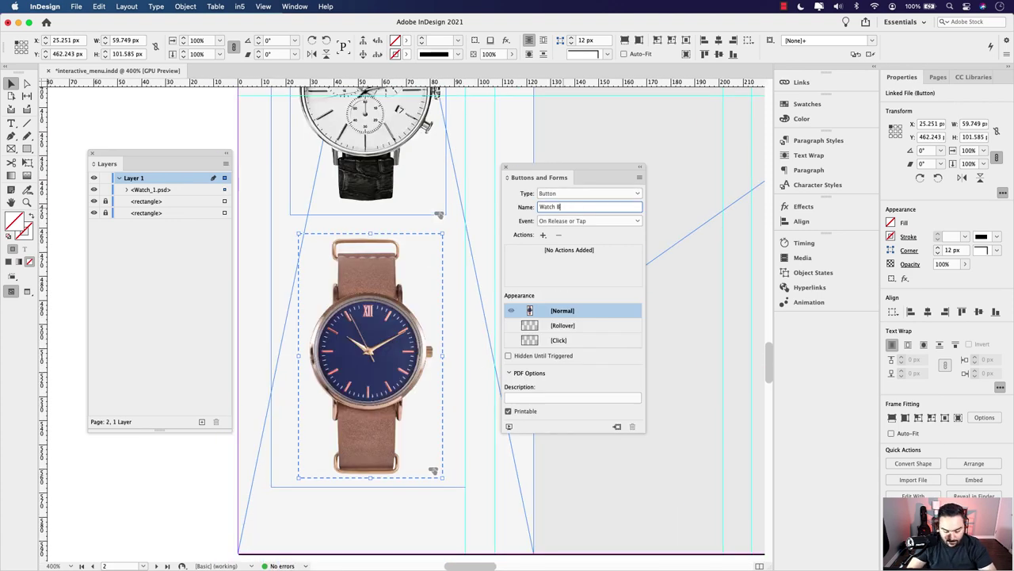
text(utton 06)
click(563, 325)
scroll(396, 356, down, 5)
click(363, 362)
scroll(397, 356, down, 3)
click(564, 325)
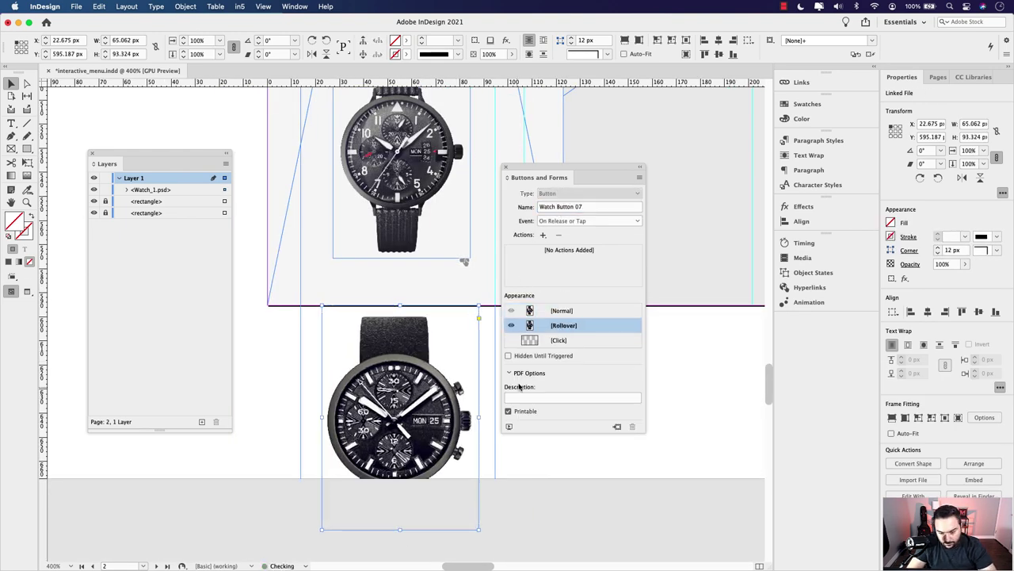
scroll(519, 386, down, 10)
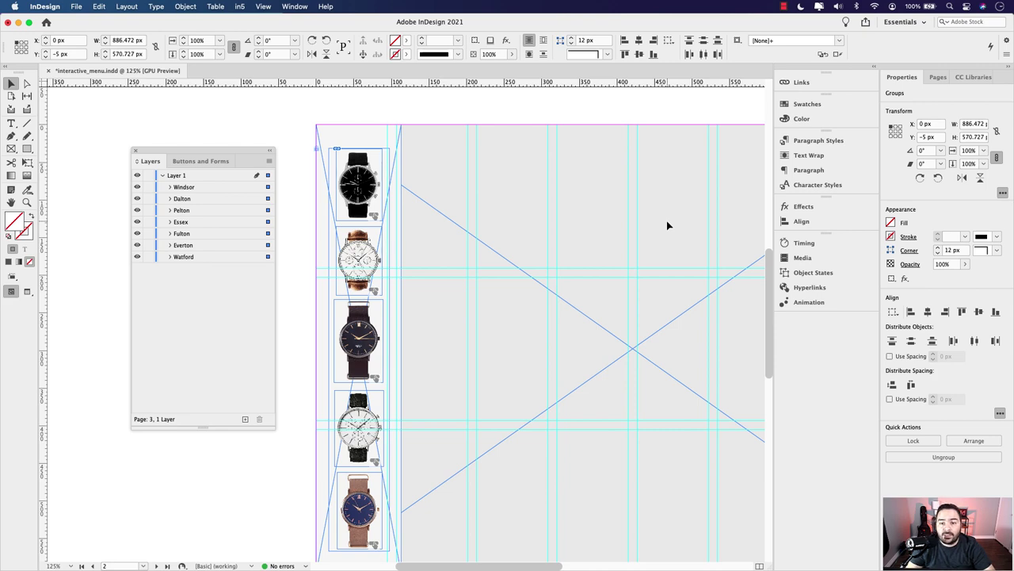
Step: Bring up page 3, move the Layers panel aside, and select the Windsor-to-Watford description card group
scroll(531, 405, down, 10)
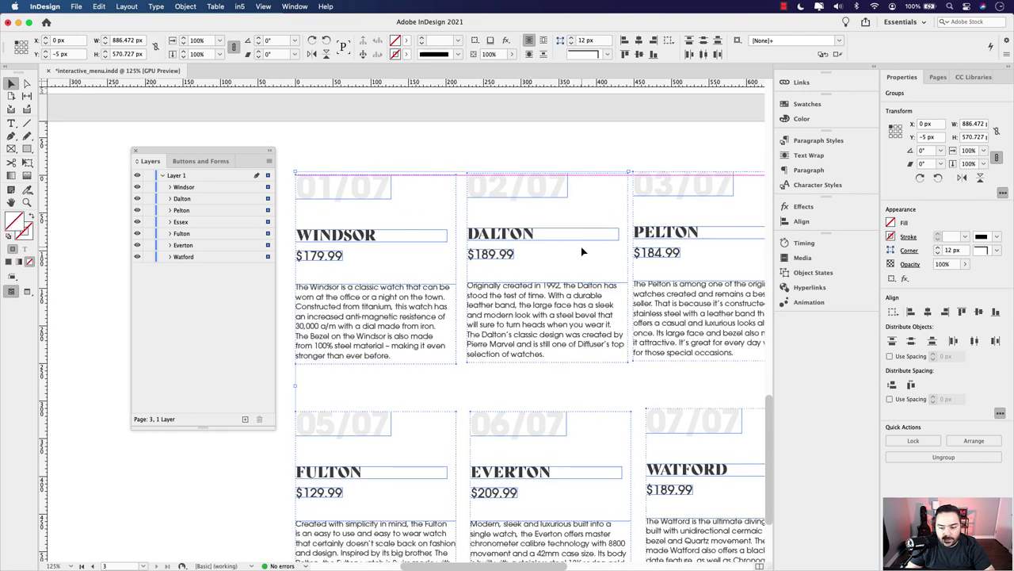
scroll(668, 303, down, 3)
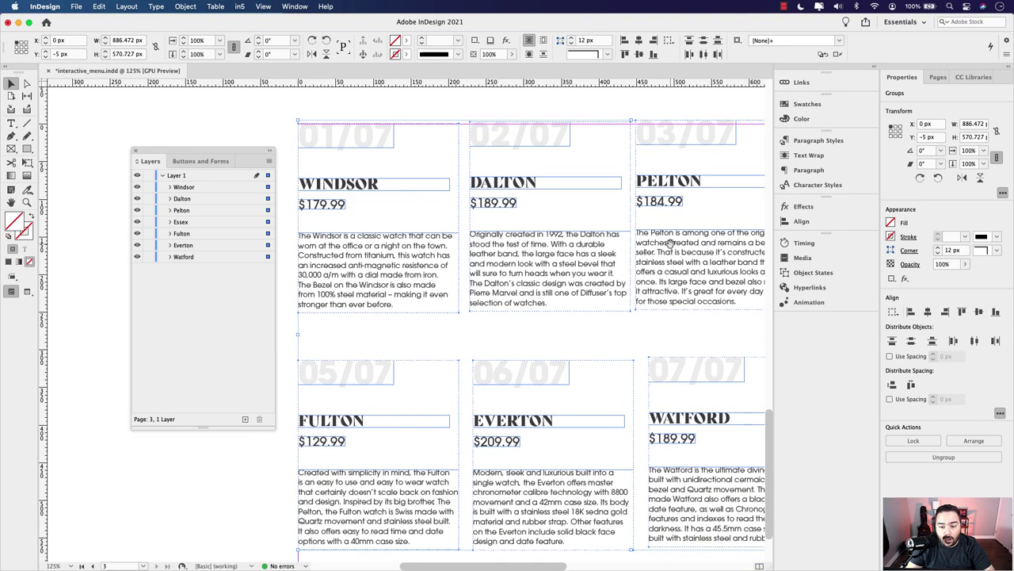
drag(256, 152, 225, 147)
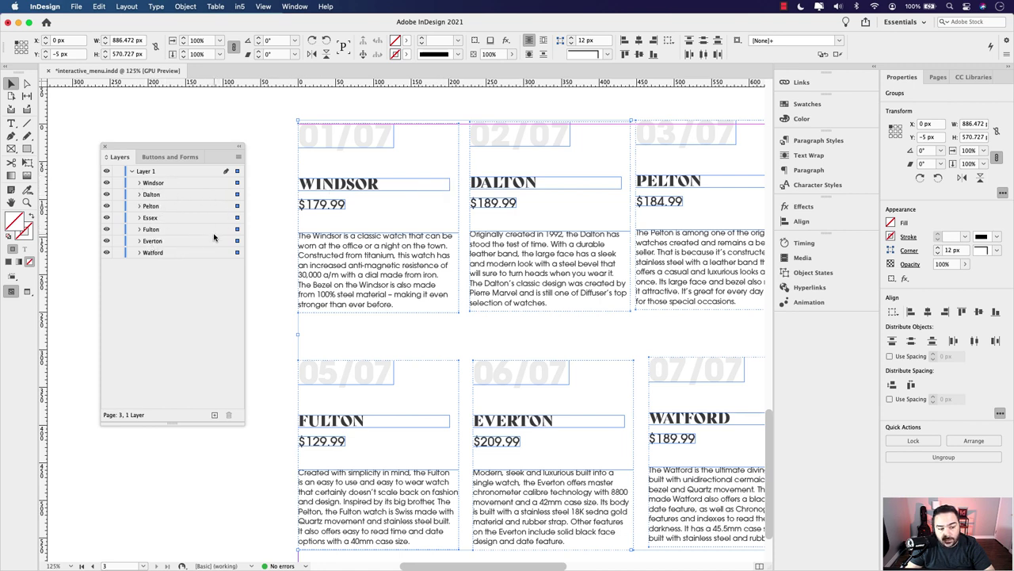
click(289, 183)
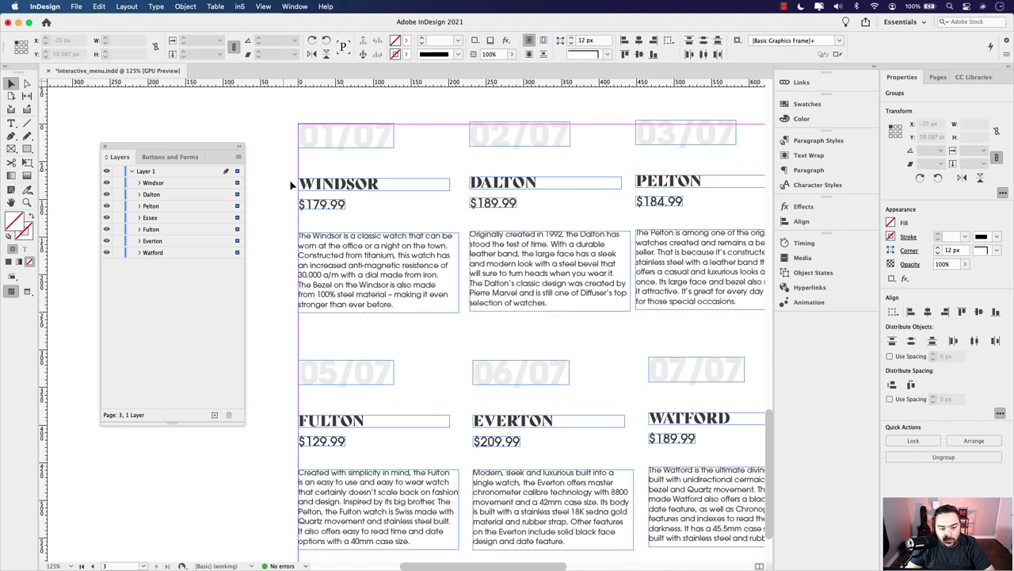
scroll(760, 491, right, 2)
scroll(682, 491, right, 8)
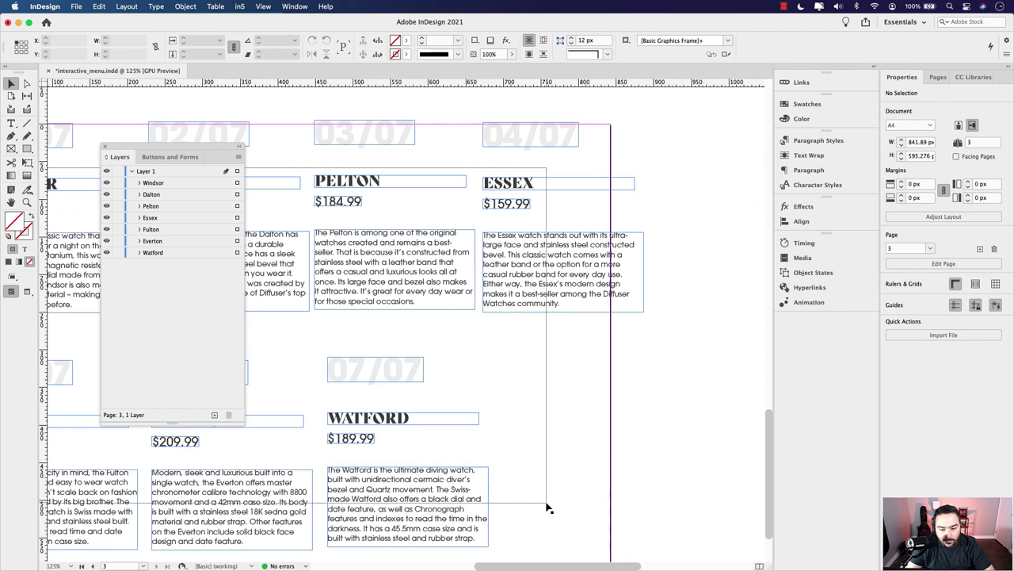
click(673, 414)
scroll(675, 415, left, 1)
scroll(674, 415, left, 10)
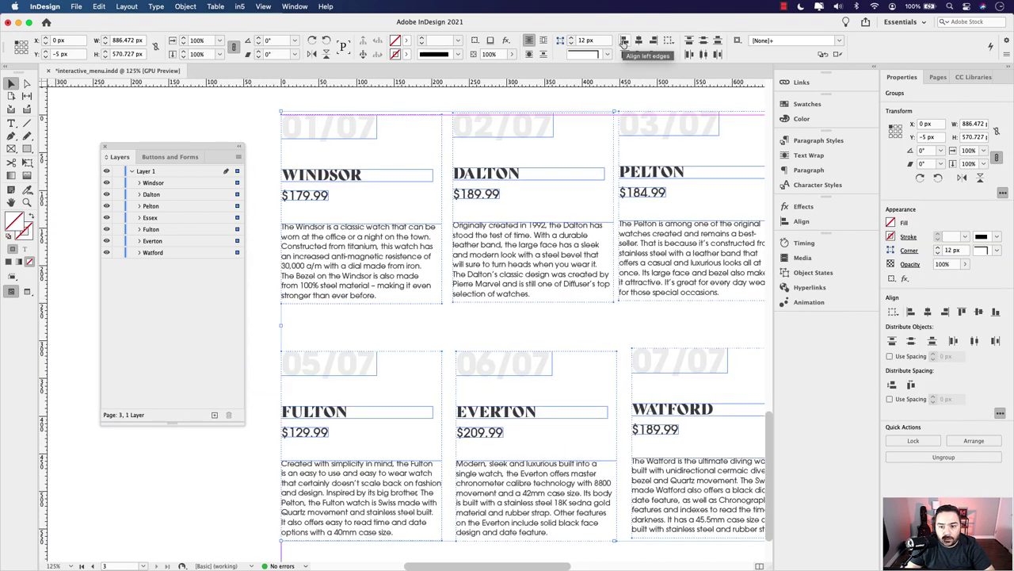
Step: Stack the seven watch description cards by aligning their left edges and vertical centres
click(624, 41)
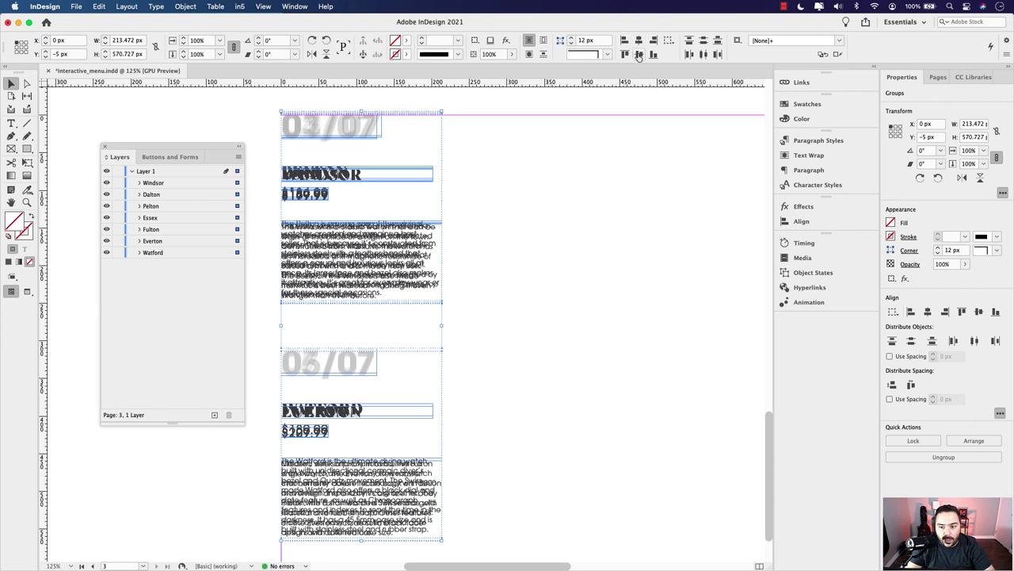
click(639, 54)
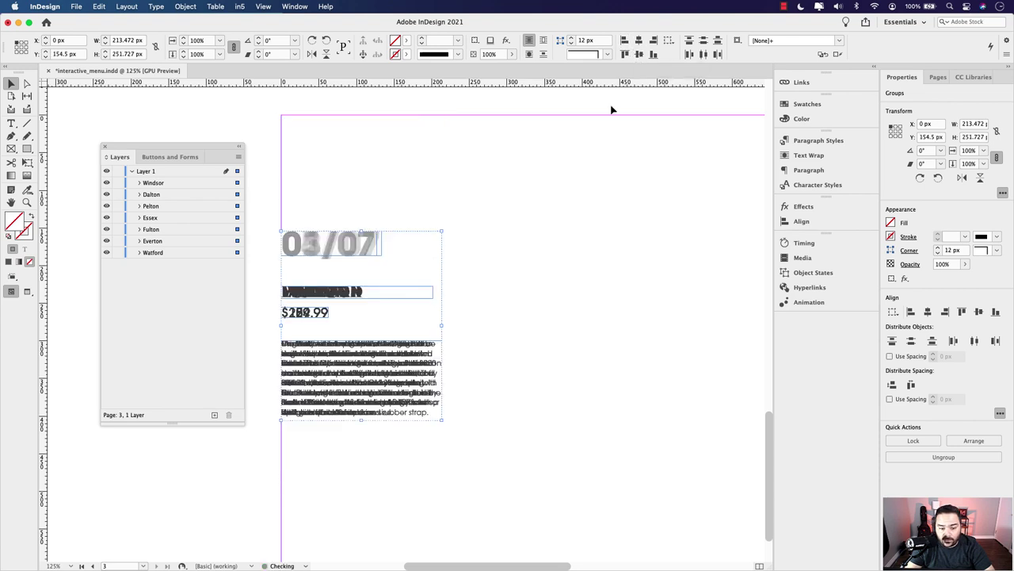
drag(365, 256, 527, 187)
Step: Position the card stack on page 2, right of the watch sidebar, and fine-tune it
scroll(580, 172, down, 5)
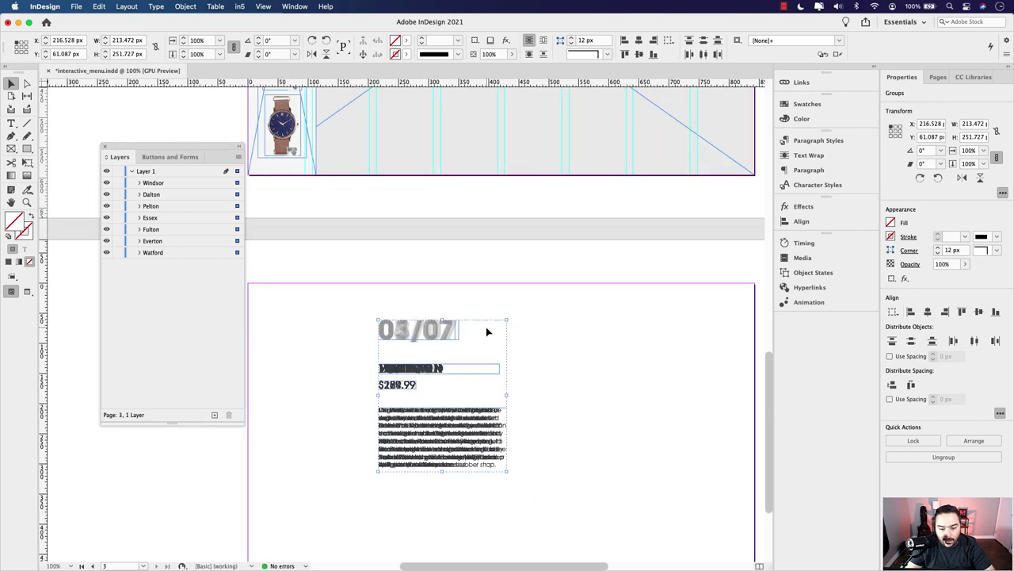
drag(447, 405, 449, 153)
scroll(450, 153, up, 3)
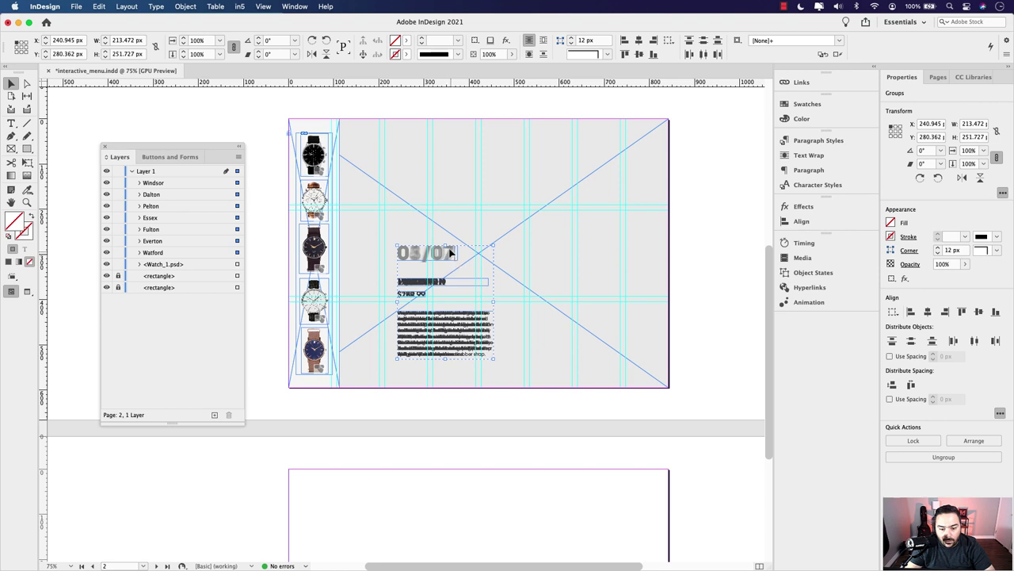
drag(449, 256, 466, 208)
scroll(426, 222, up, 3)
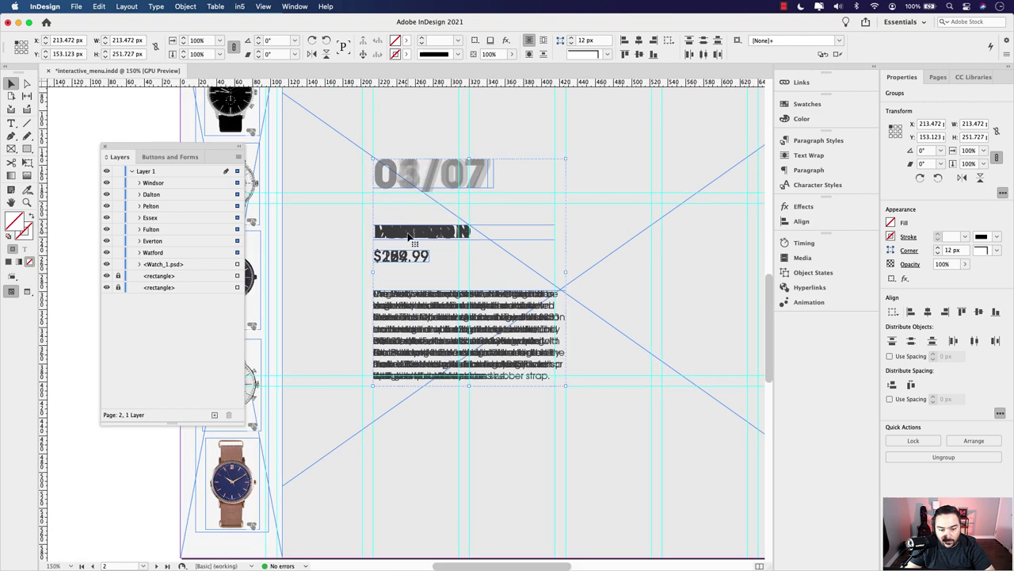
drag(408, 236, 409, 213)
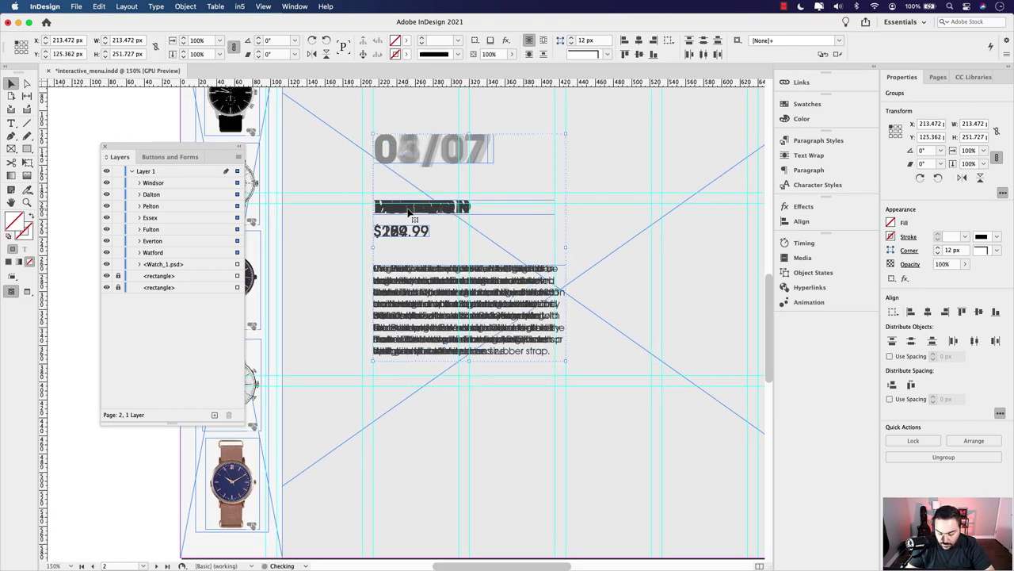
key(Down)
key(Down)
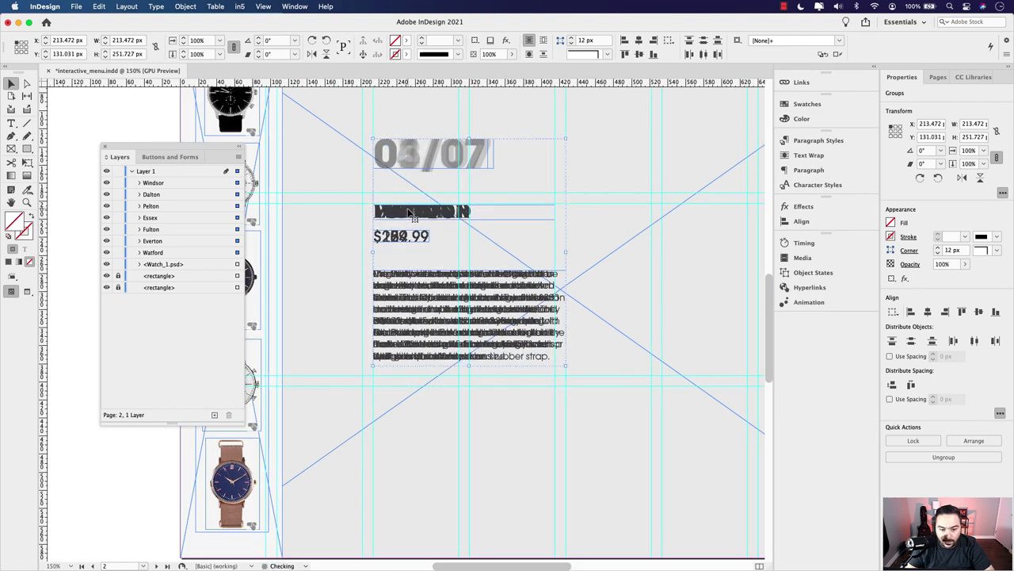
key(Up)
key(Up)
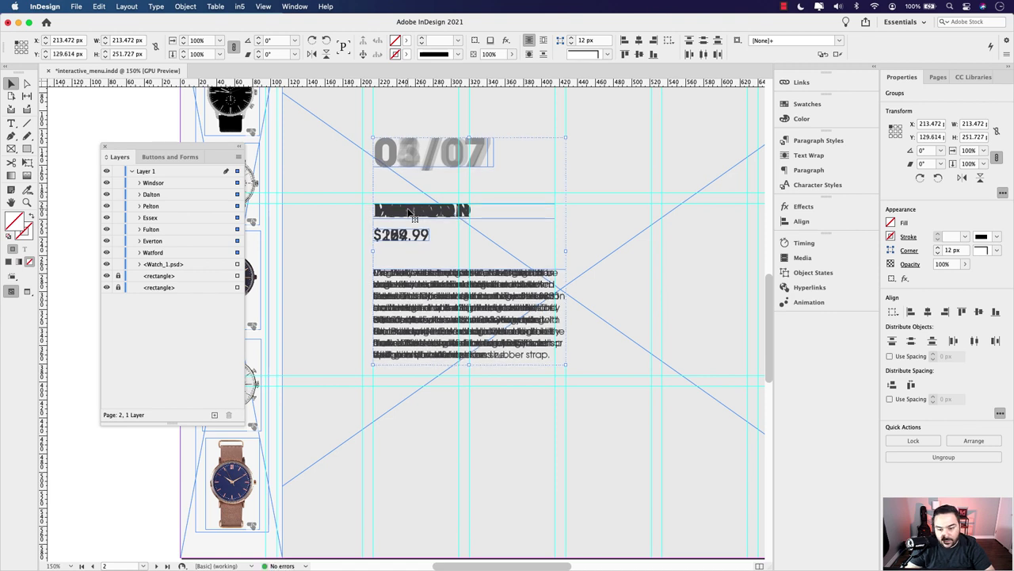
click(106, 194)
click(106, 206)
click(108, 216)
click(107, 228)
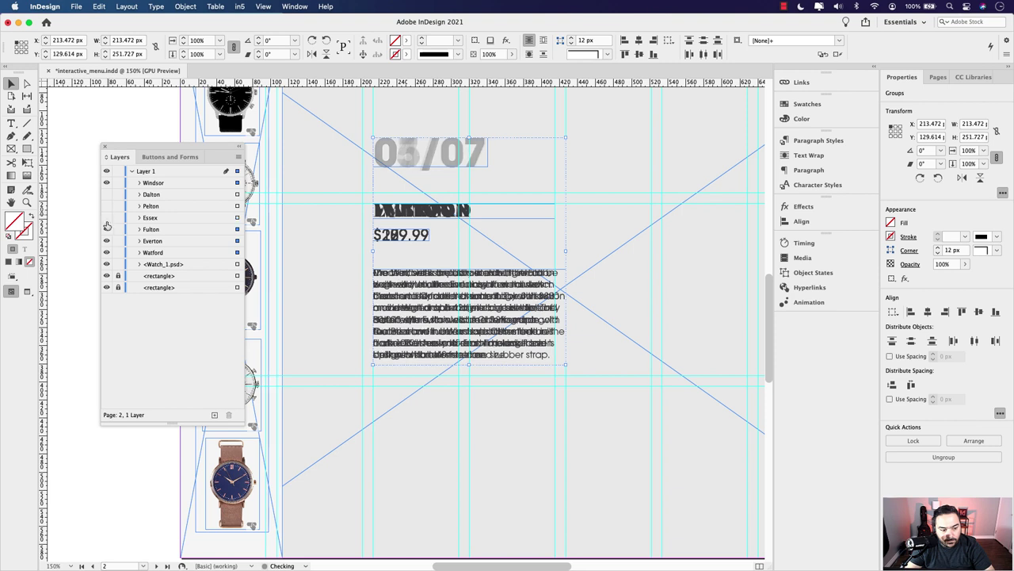
click(107, 229)
click(106, 240)
click(106, 252)
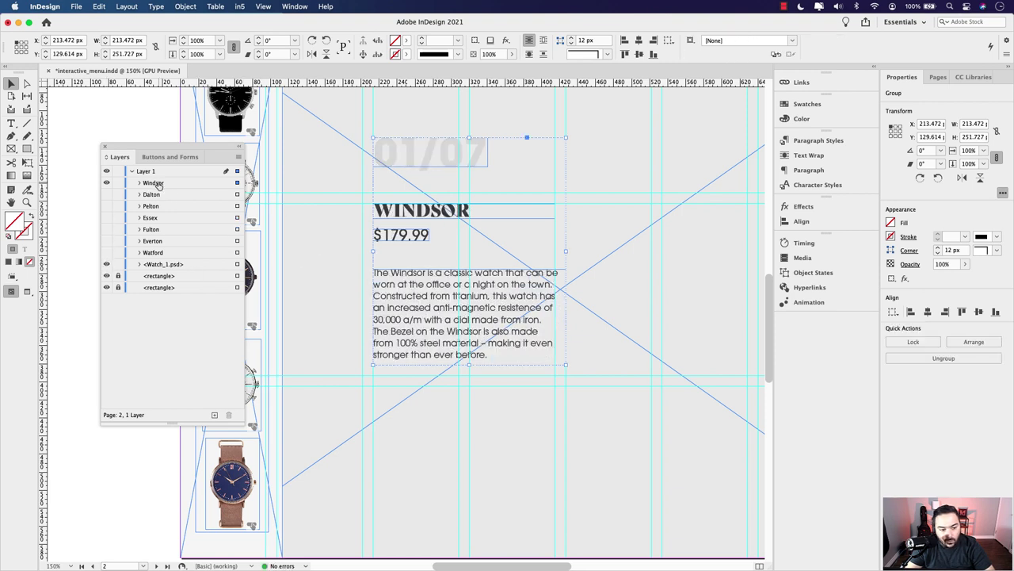
click(106, 182)
click(106, 194)
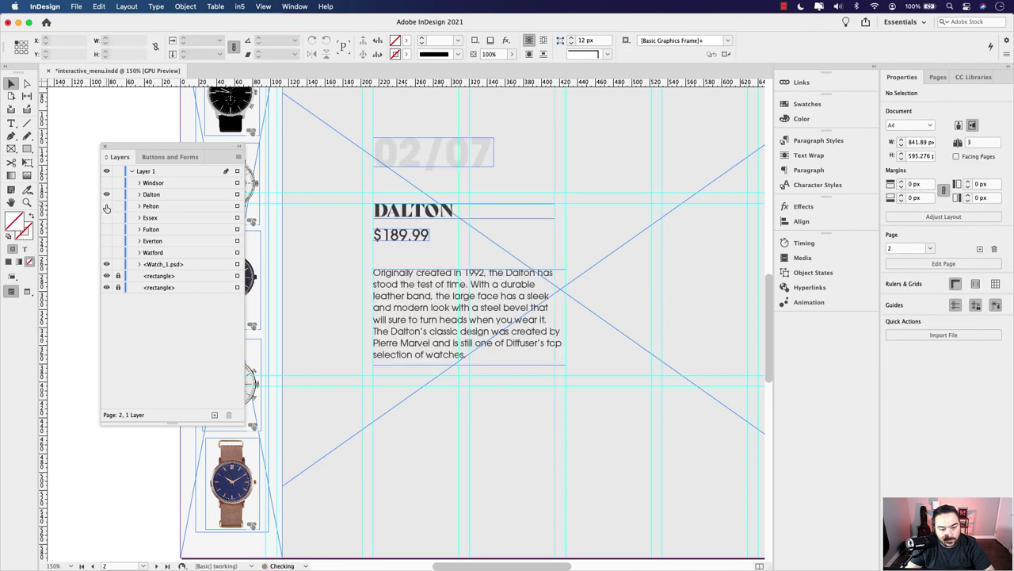
click(106, 194)
click(106, 206)
click(106, 206)
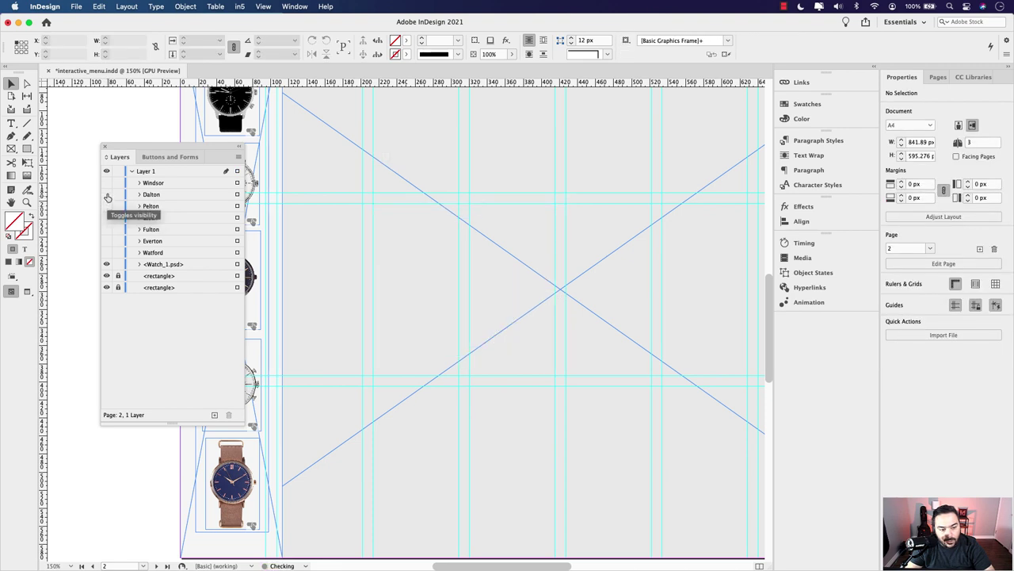
click(106, 182)
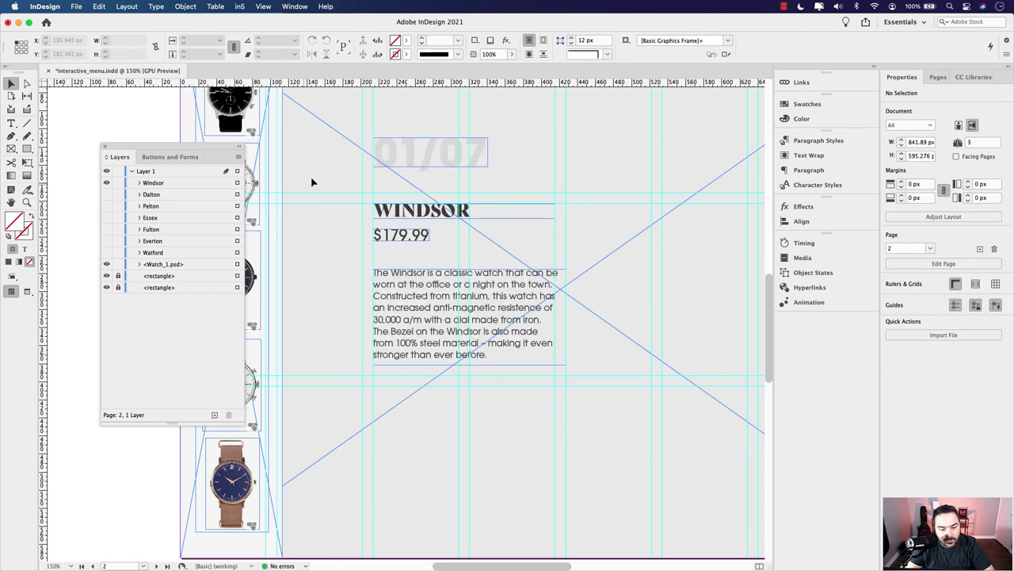
scroll(310, 170, left, 3)
click(474, 236)
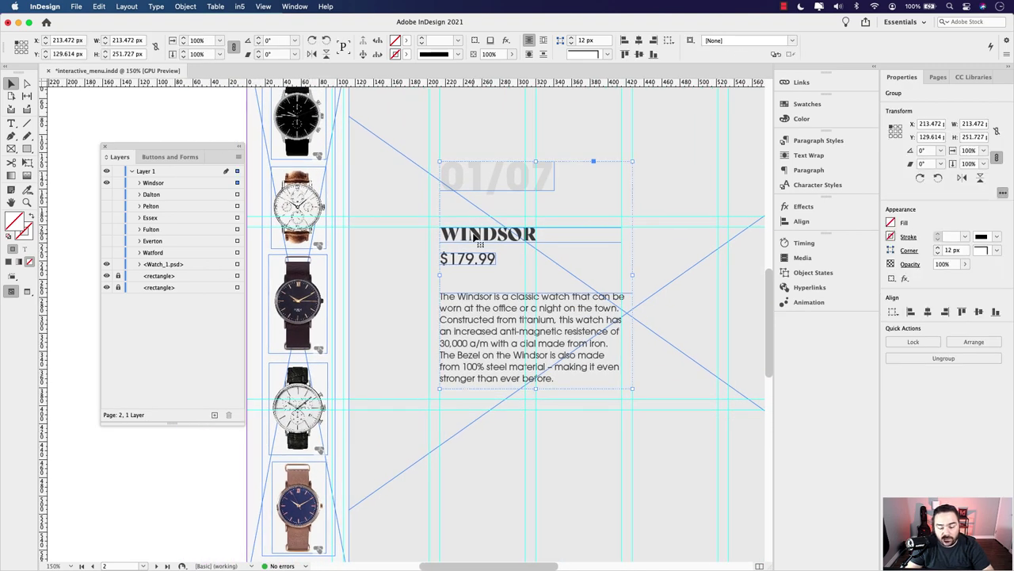
drag(106, 201, 106, 254)
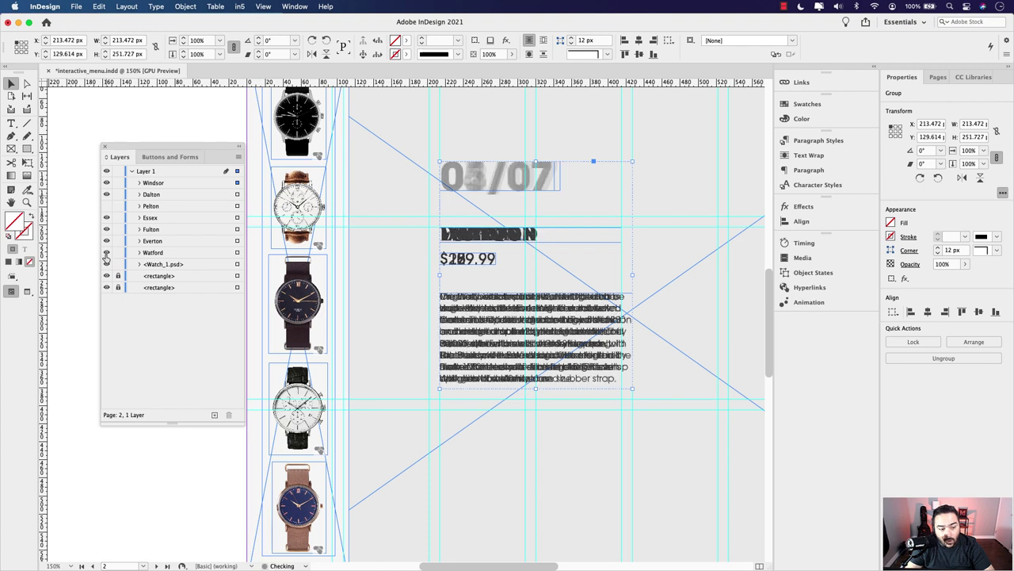
click(237, 195)
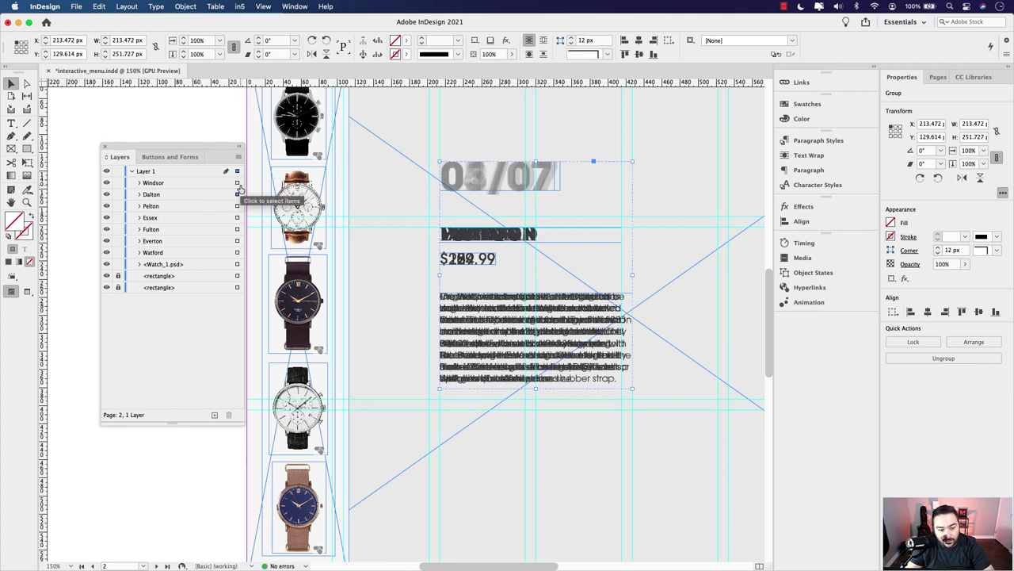
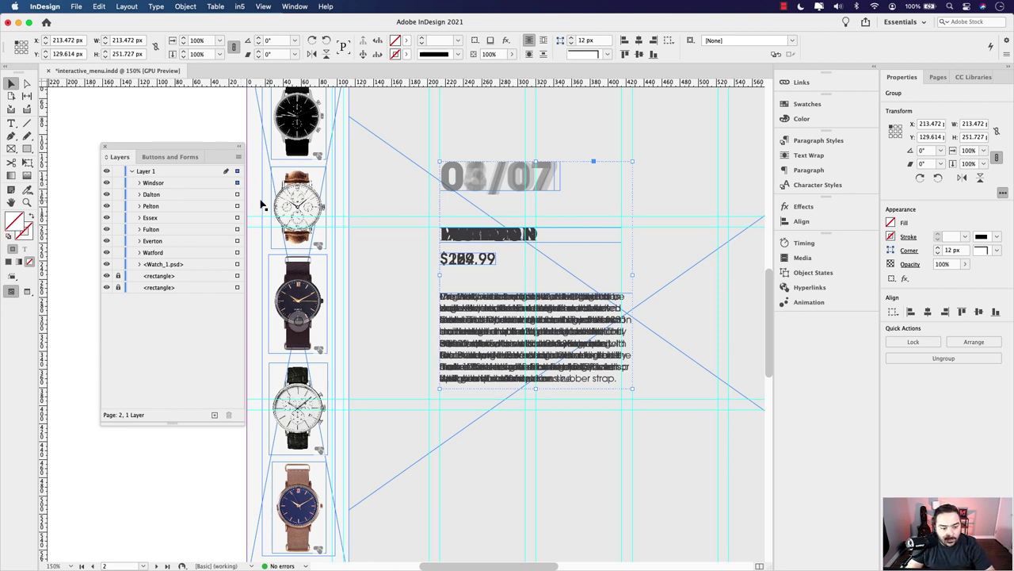
Step: Select the seven stacked watch info groups and dock the Object States panel with Layers
drag(472, 141, 546, 404)
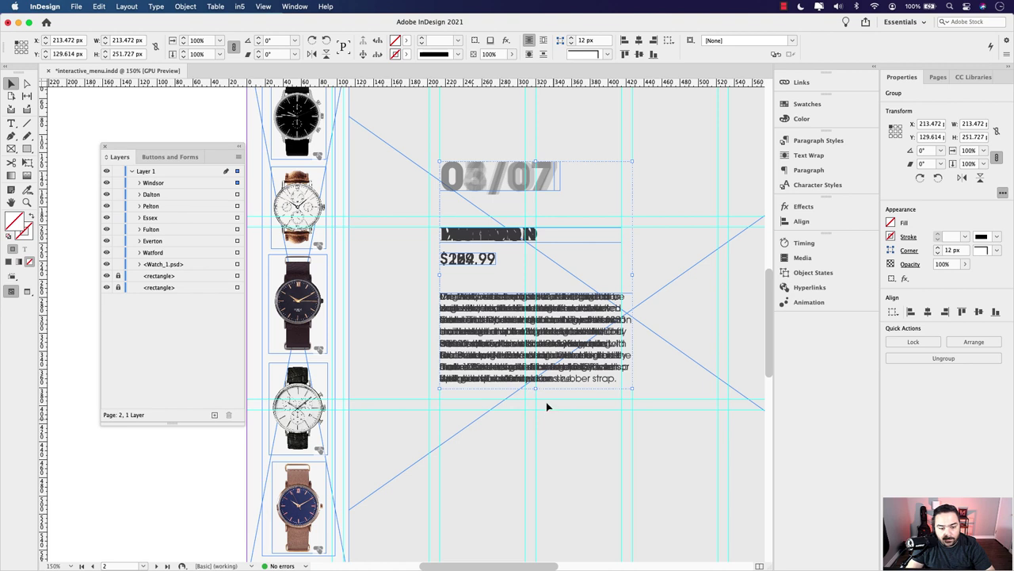
click(817, 272)
drag(661, 239, 194, 159)
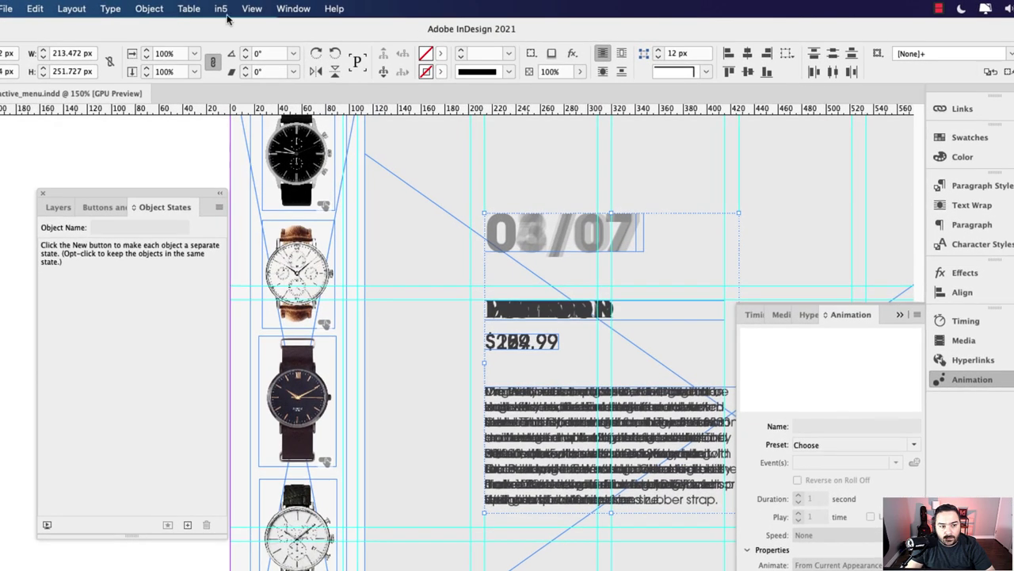
Step: Browse the Window panel list and close it without opening anything
click(293, 7)
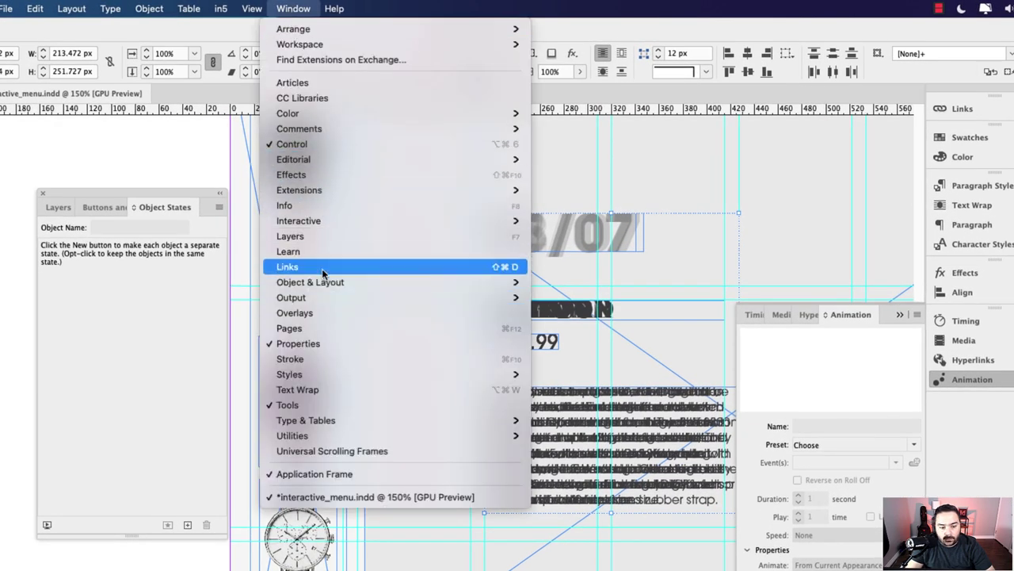
mouse_move(325, 224)
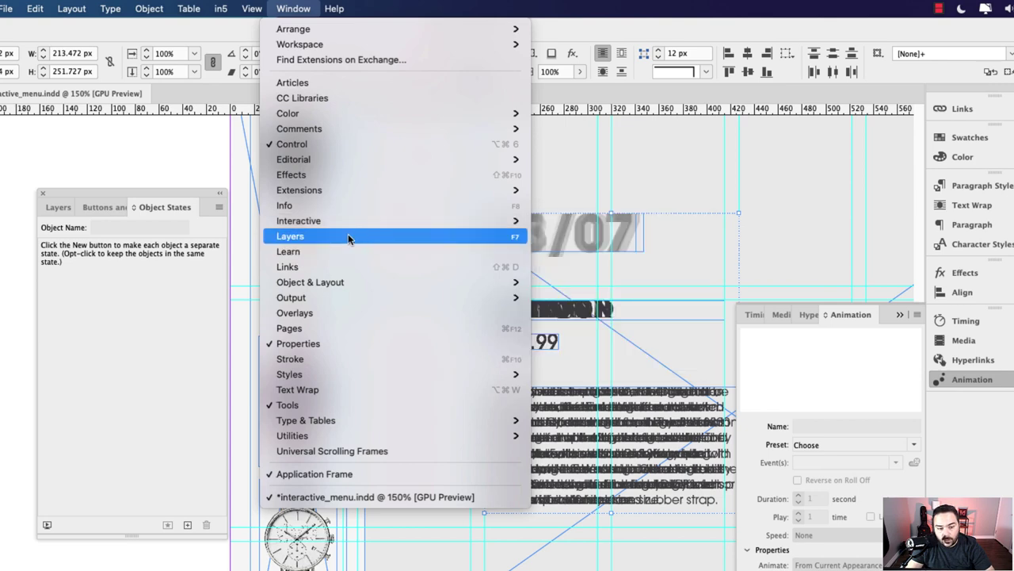
click(162, 208)
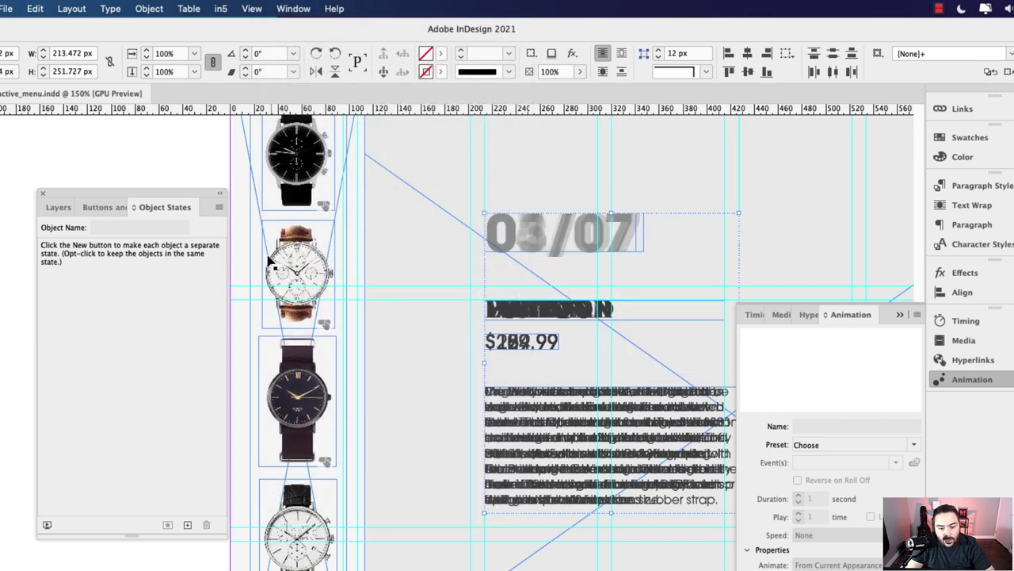
Step: Convert the selected groups into a multi-state object and rename it 'Watches Main Images'
click(189, 526)
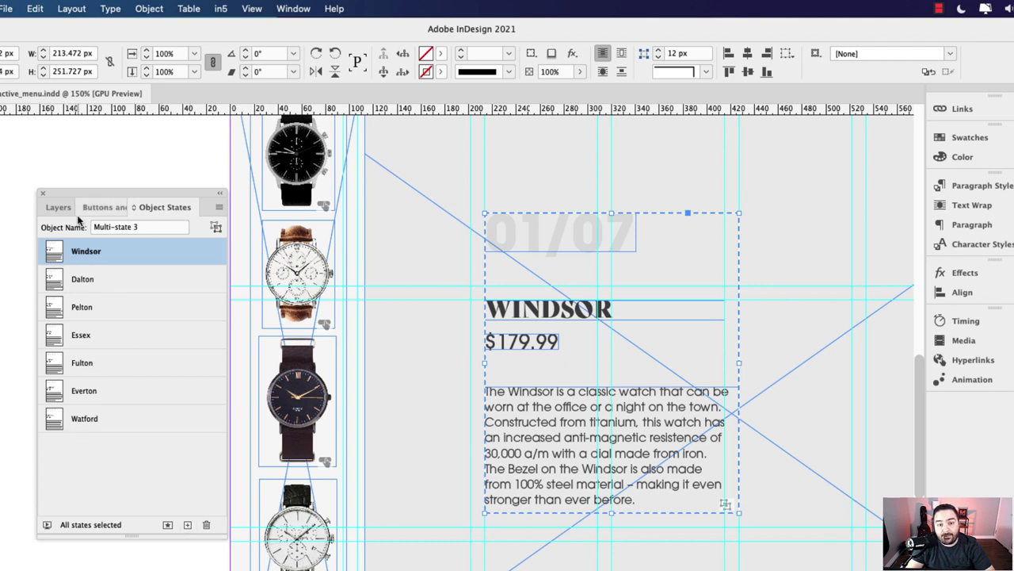
drag(132, 189, 149, 189)
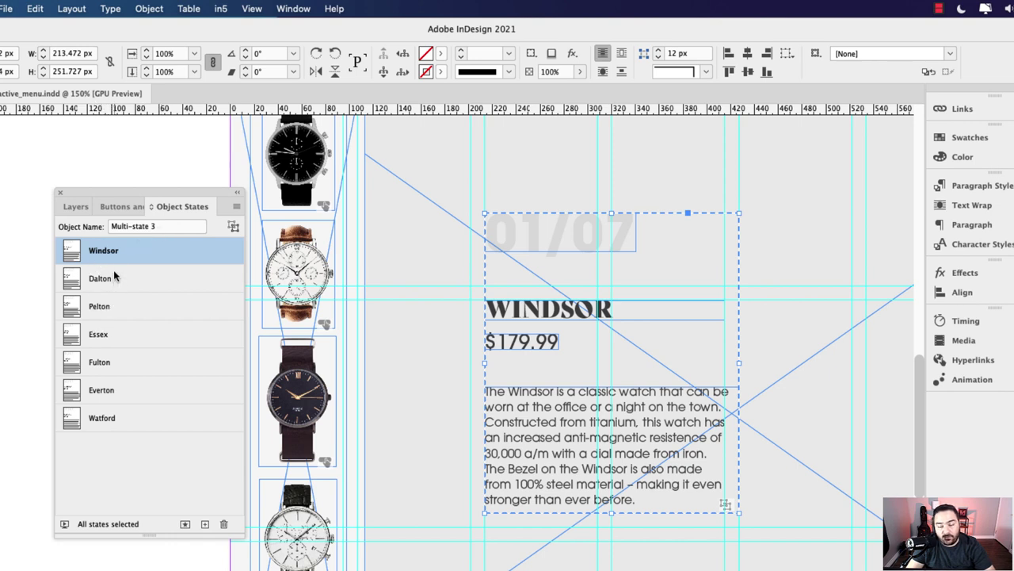
mouse_move(108, 259)
mouse_down()
mouse_move(116, 291)
mouse_move(113, 252)
mouse_up()
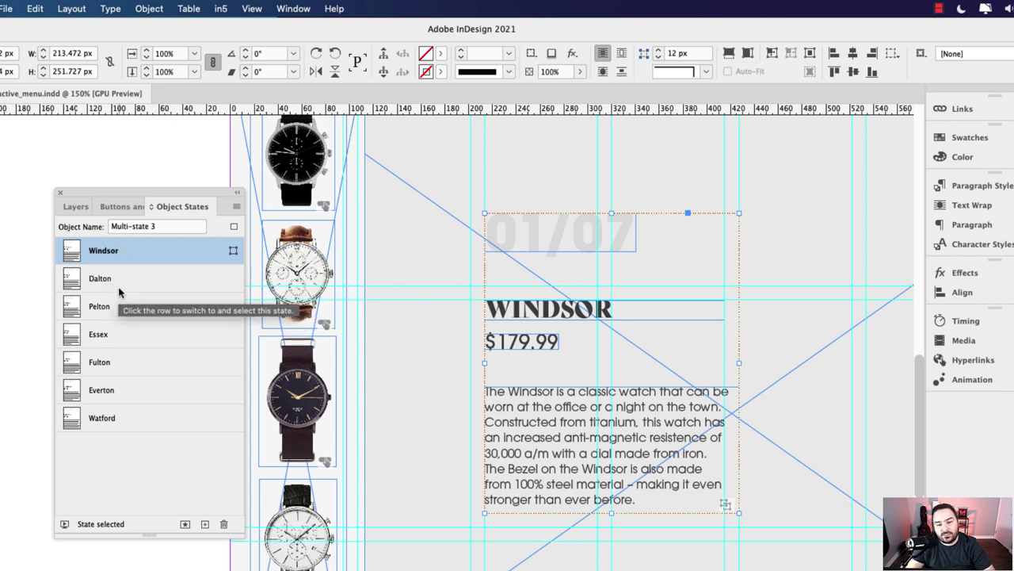
drag(164, 229, 101, 228)
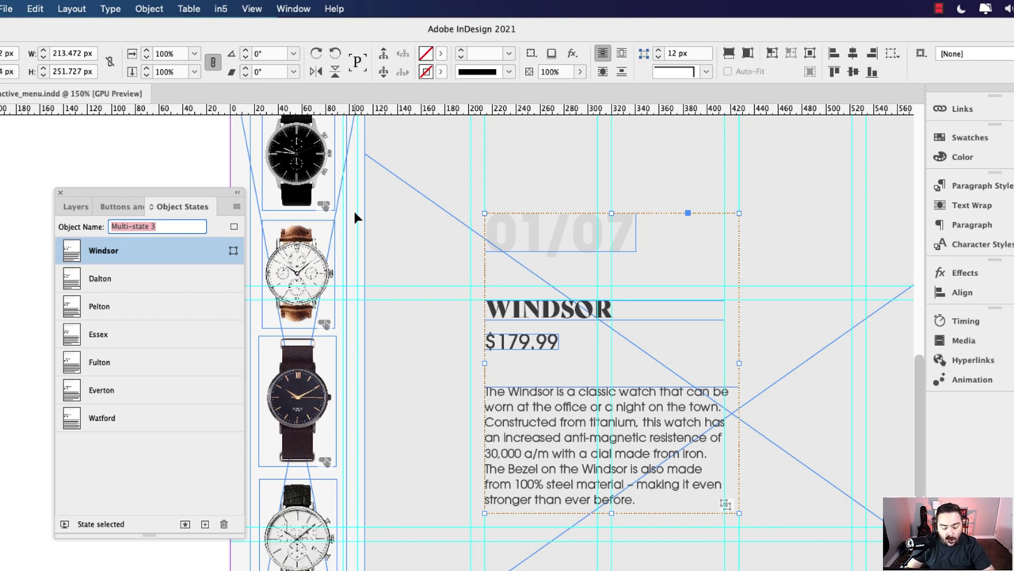
text(Watches Main Images)
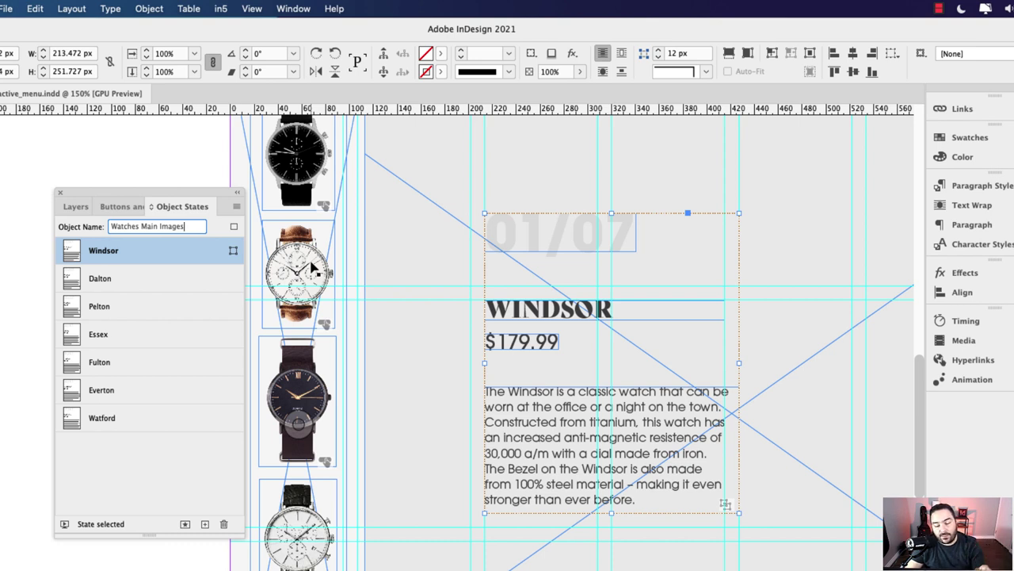
click(417, 410)
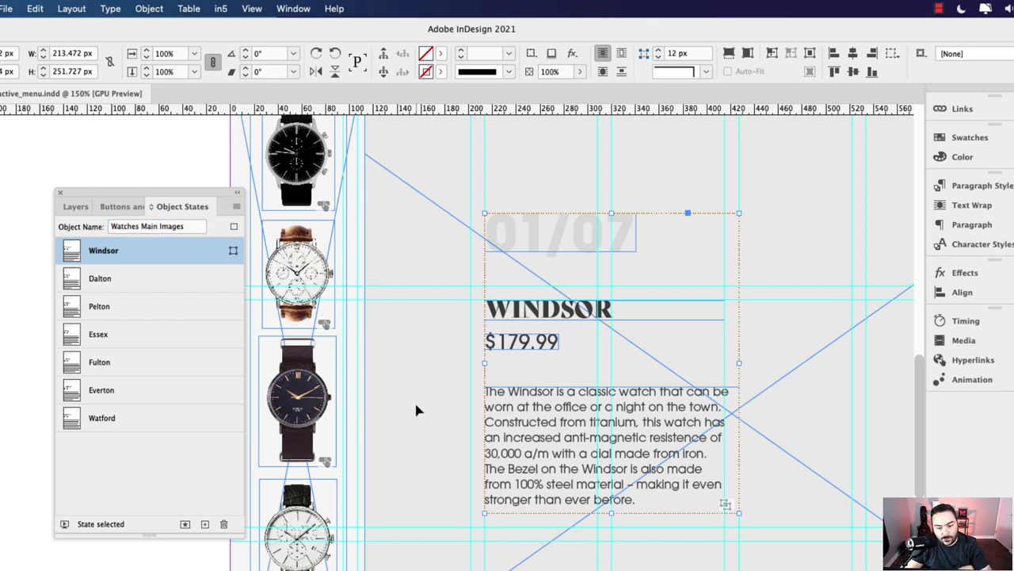
click(505, 303)
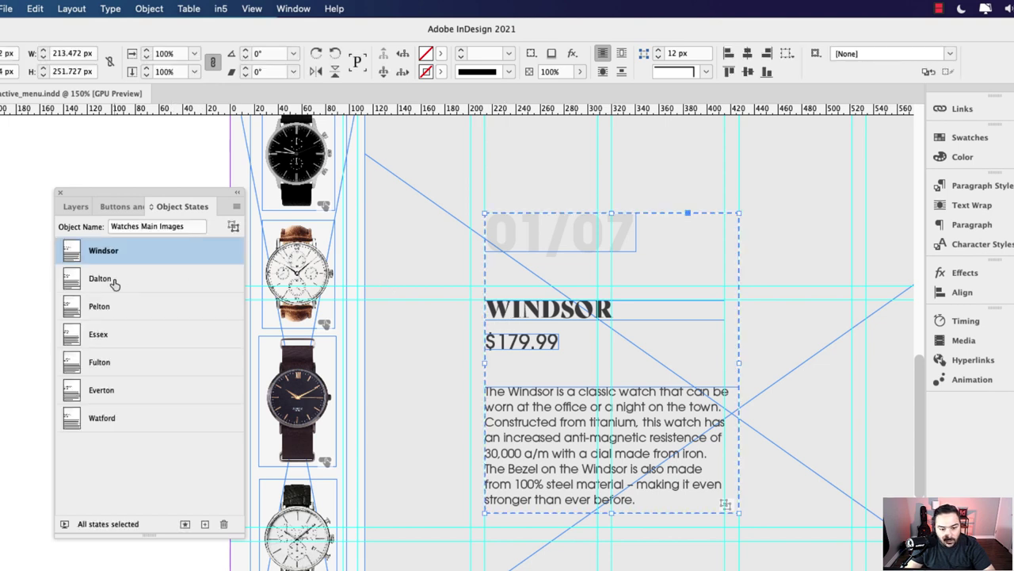
click(113, 284)
click(100, 305)
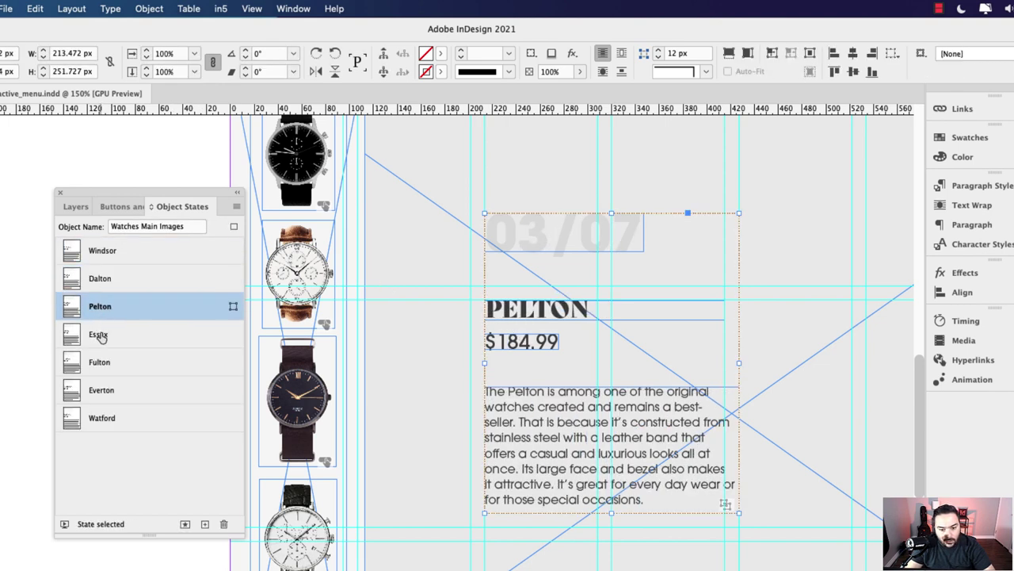
click(100, 335)
click(103, 362)
click(102, 388)
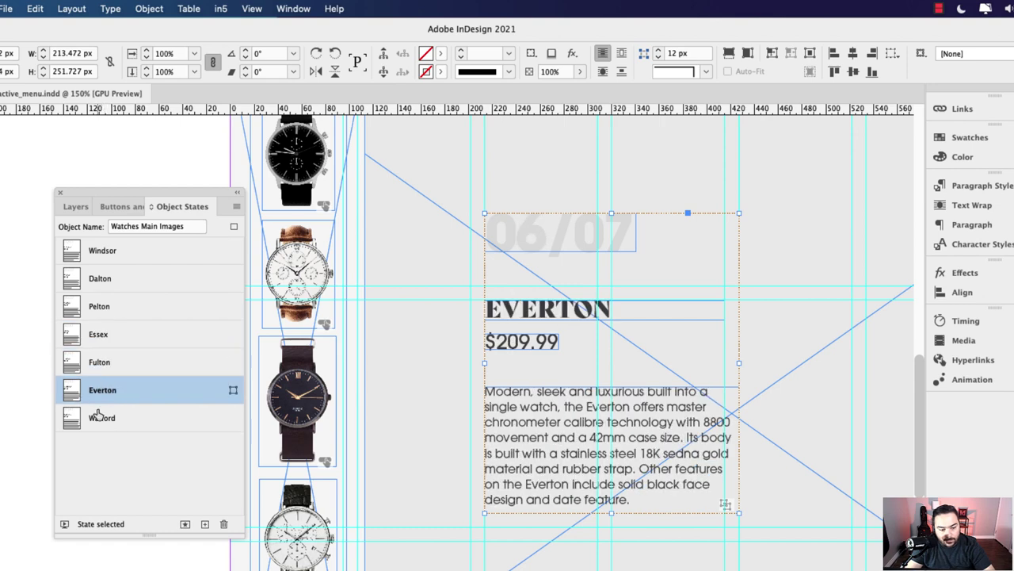
click(98, 420)
click(106, 256)
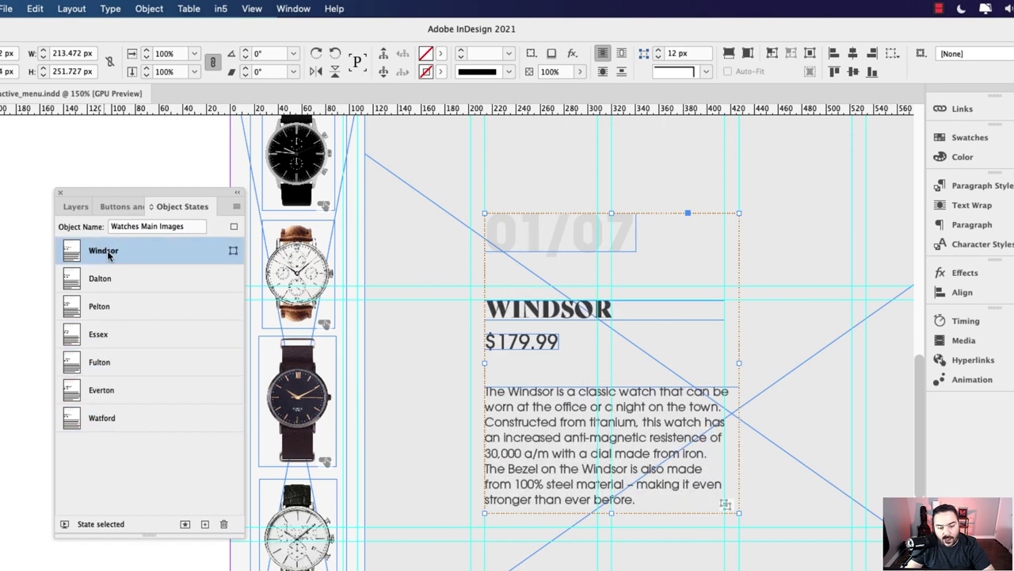
drag(177, 200, 152, 198)
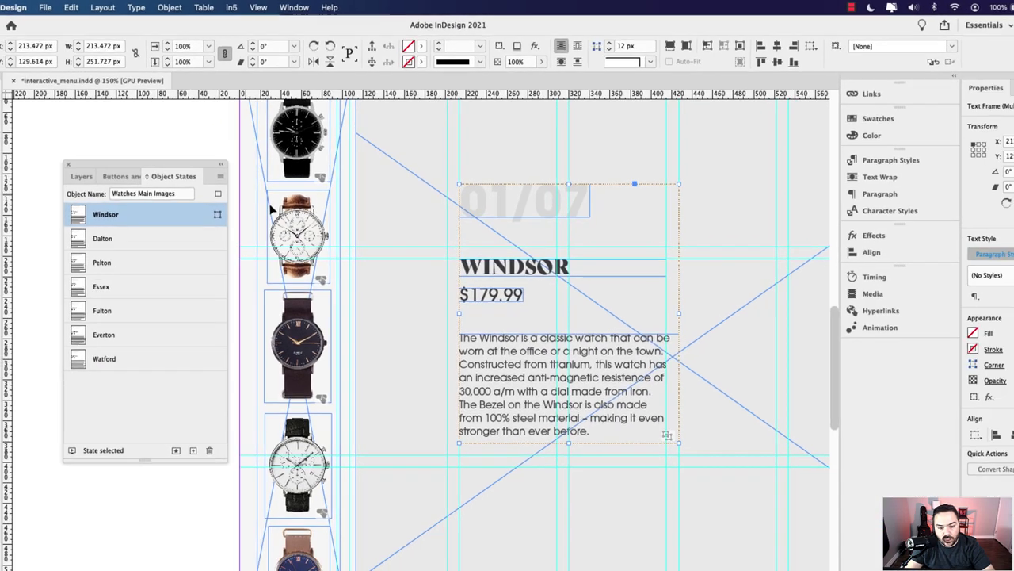
scroll(630, 282, down, 1)
drag(689, 288, 597, 276)
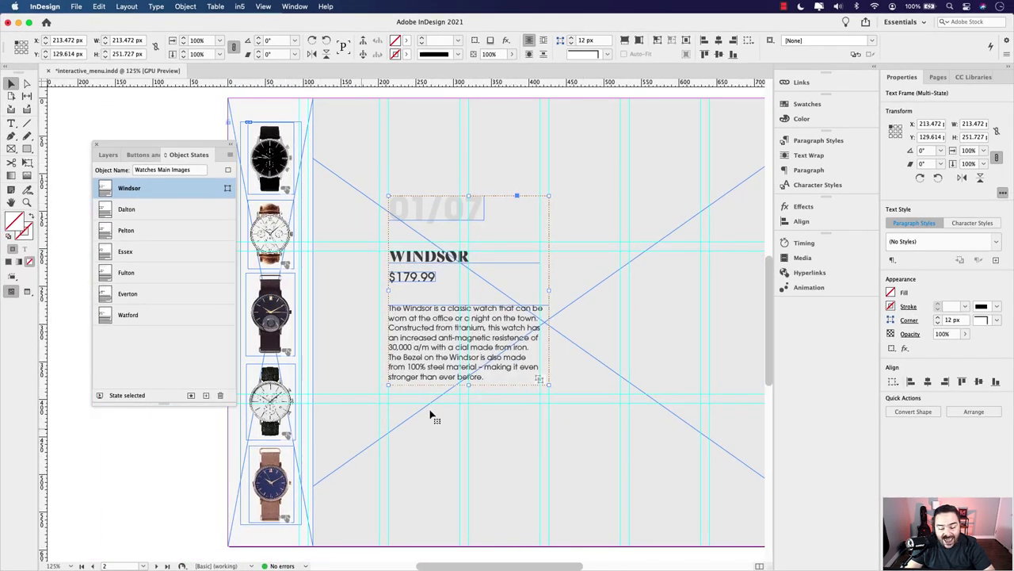
scroll(430, 415, right, 5)
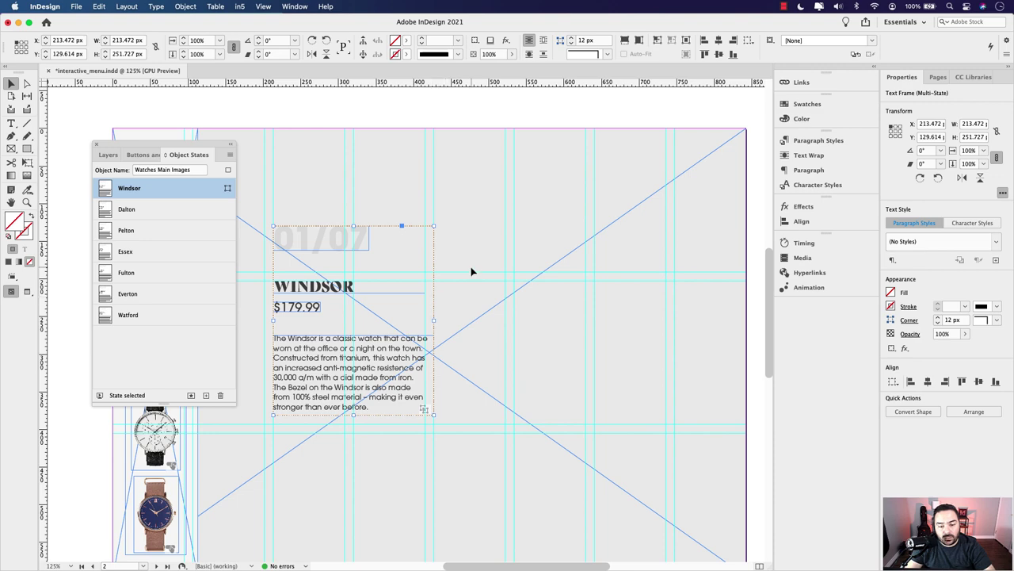
drag(481, 287, 586, 249)
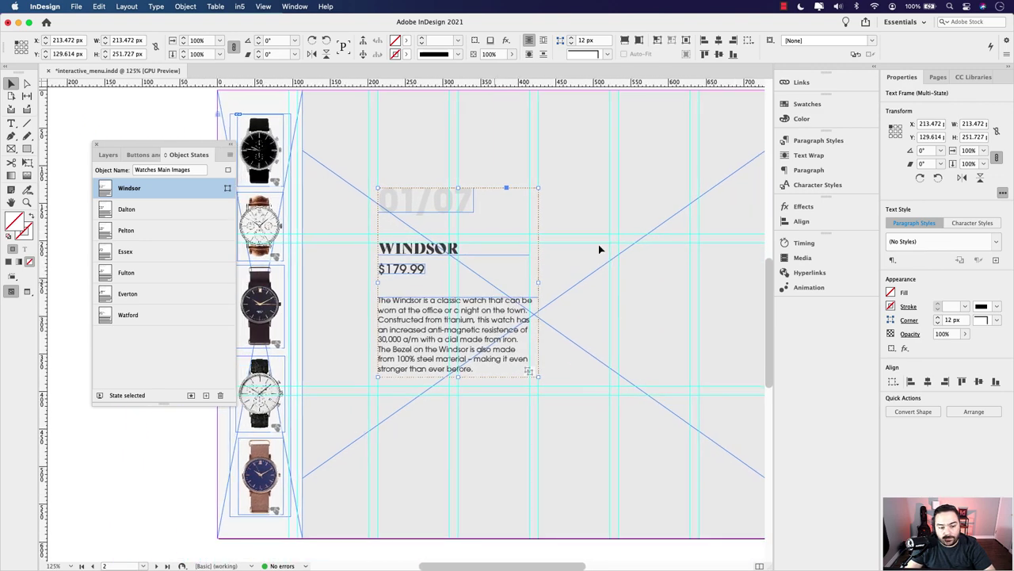
Step: Drag Watch_1–Watch_7.psd from the Finder Watches folder into InDesign to load the place cursor
key(super+Tab)
drag(407, 194, 490, 201)
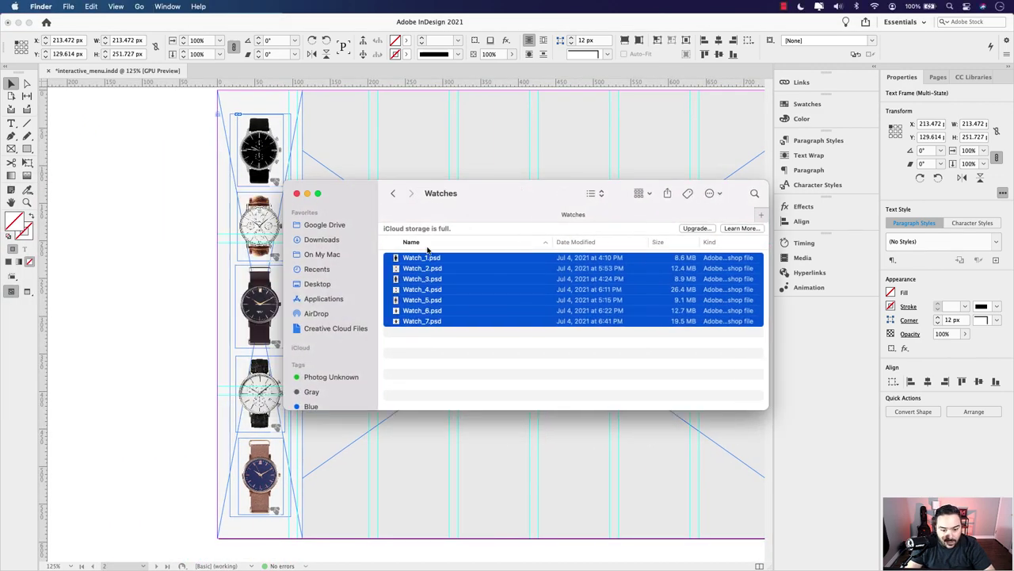
drag(411, 262, 159, 159)
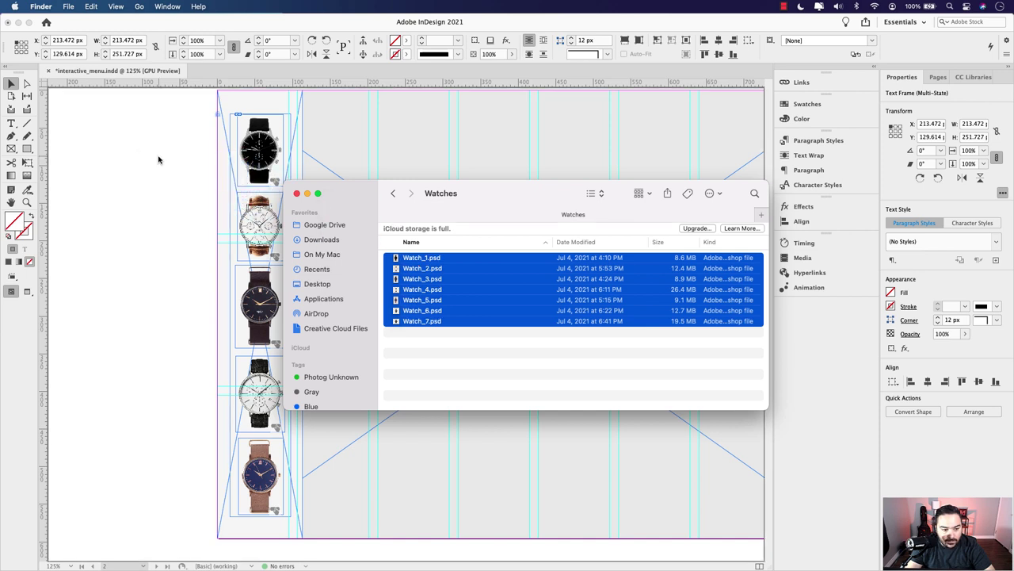
click(156, 160)
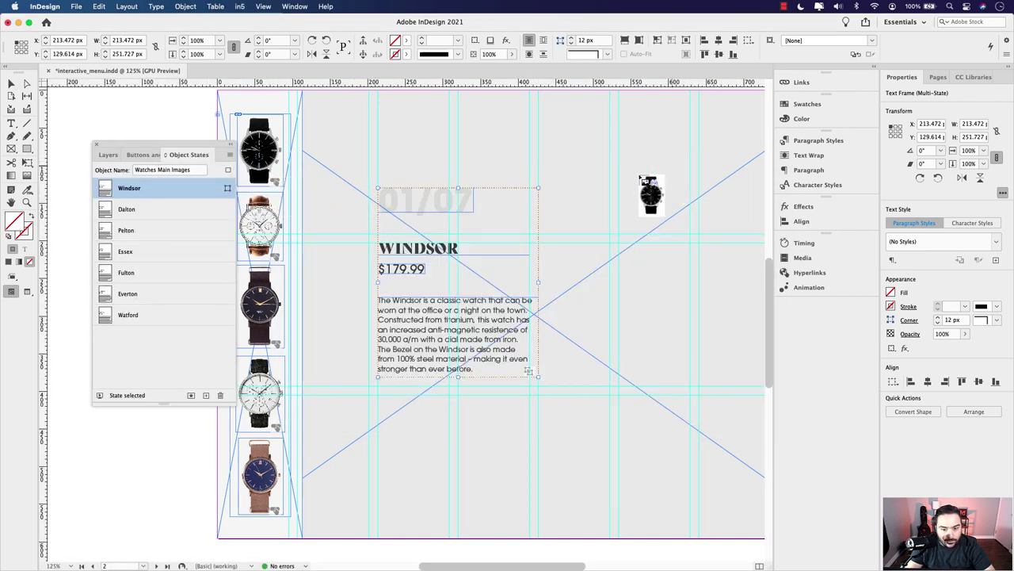
scroll(574, 238, right, 2)
scroll(574, 238, right, 5)
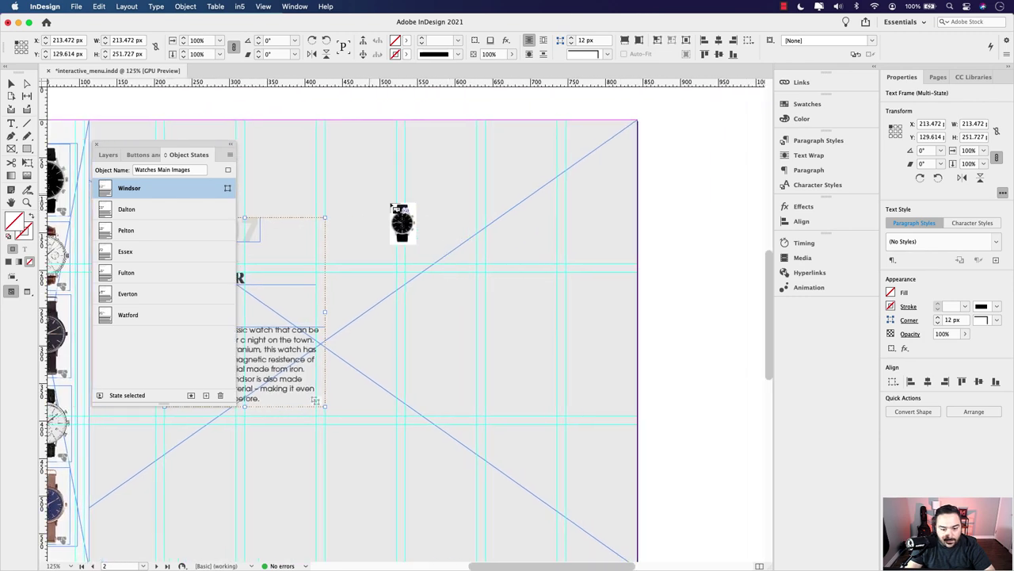
Step: Place the first watch images, sizing the brown-strap white-dial watch to about 69%
drag(366, 190, 595, 437)
key(Escape)
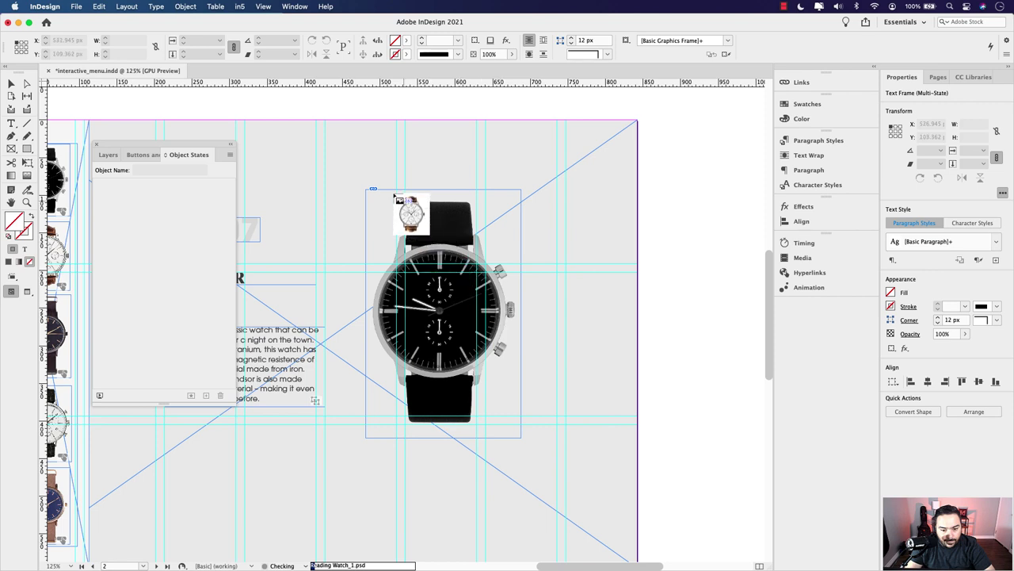
drag(366, 188, 540, 432)
key(Escape)
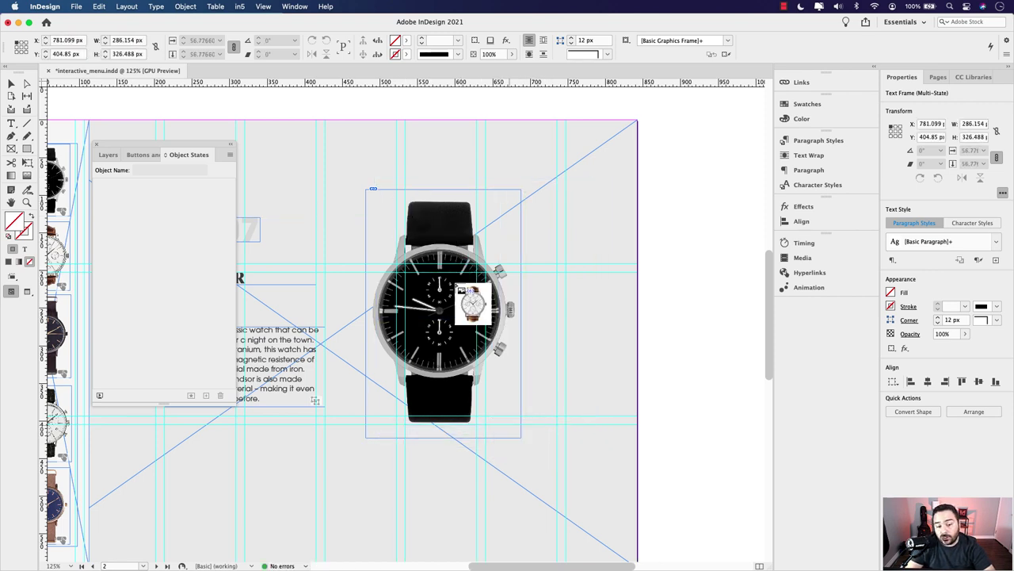
click(383, 179)
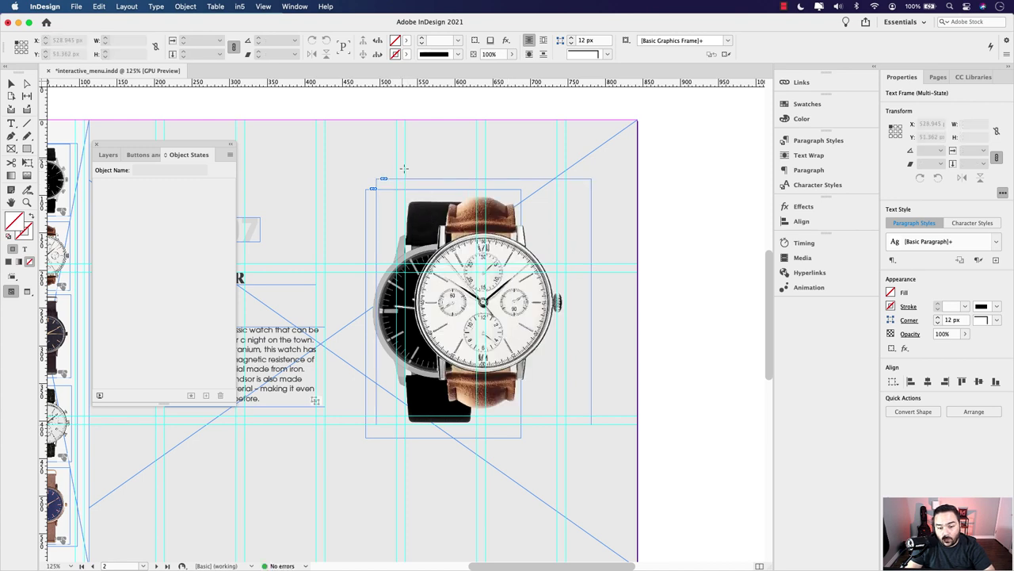
drag(542, 405, 570, 442)
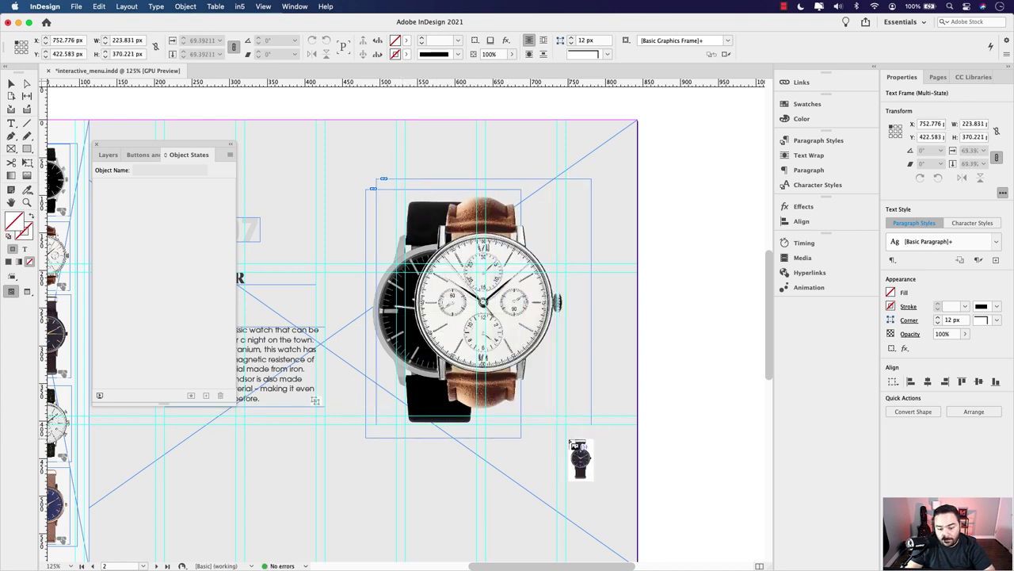
Step: Stack the navy-dial, white chronograph, blue-dial and remaining watch images in frames over the first
click(571, 444)
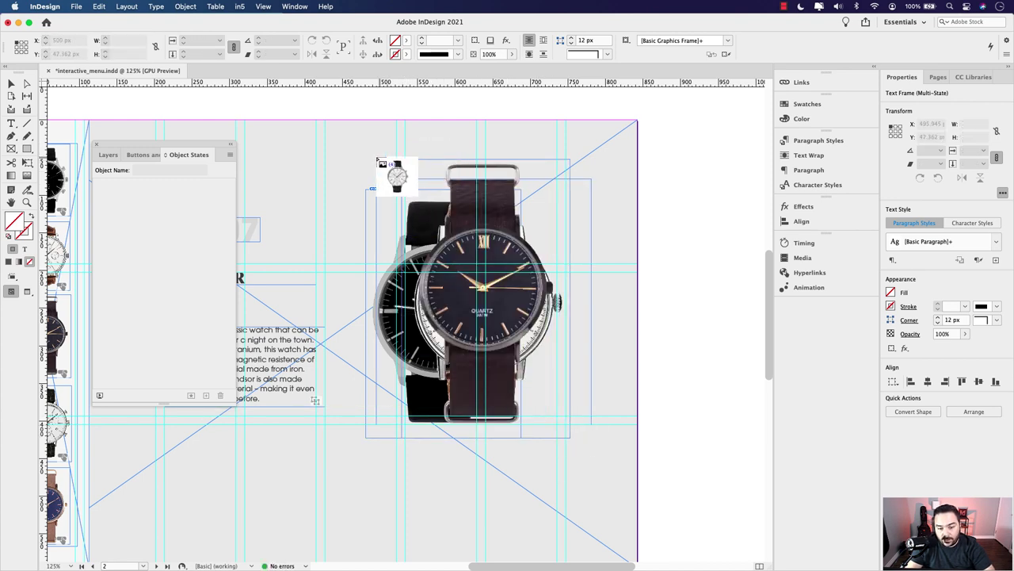
drag(379, 161, 544, 428)
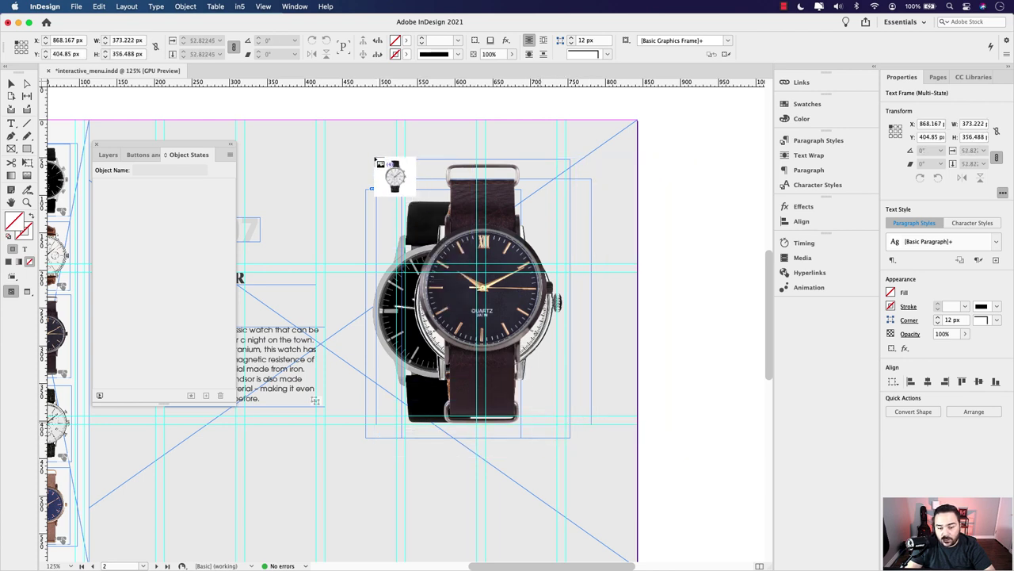
click(377, 161)
drag(373, 148, 593, 474)
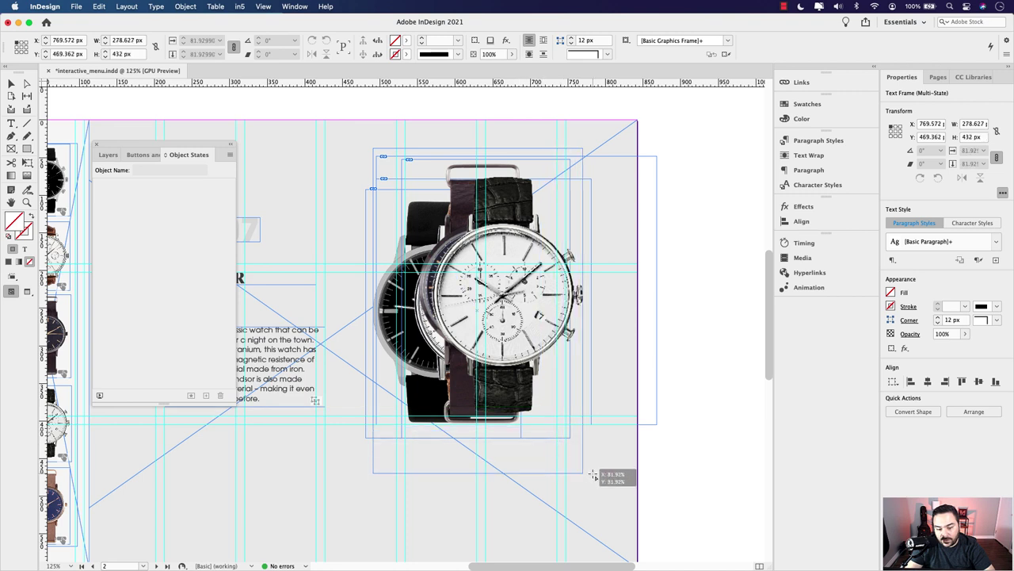
key(Escape)
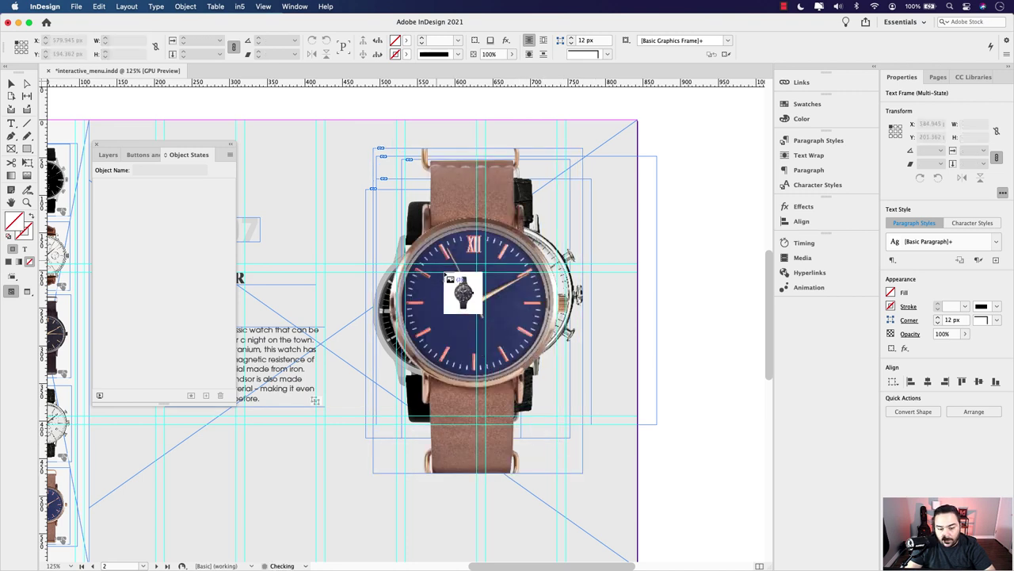
drag(346, 149, 590, 482)
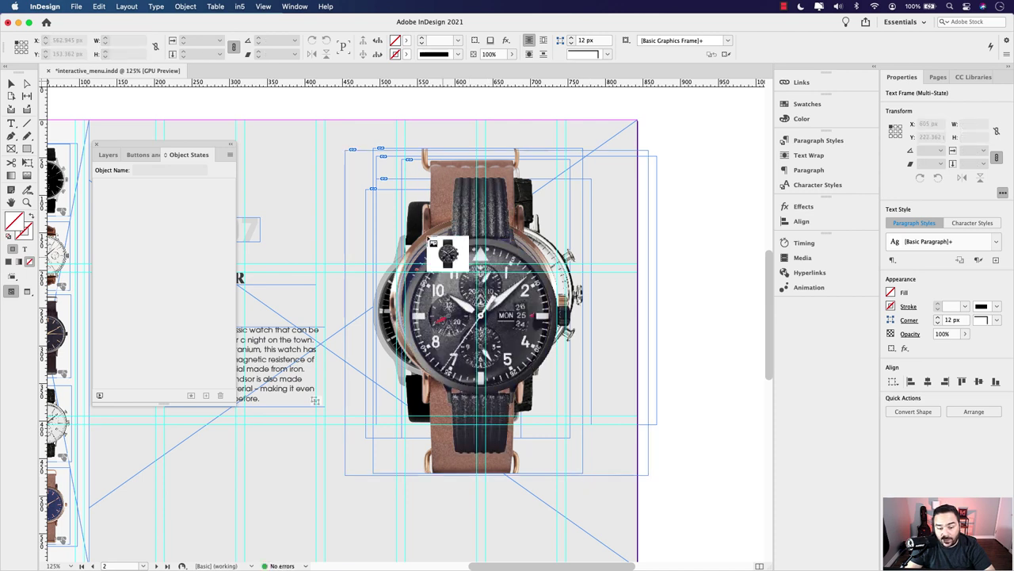
drag(336, 155, 554, 468)
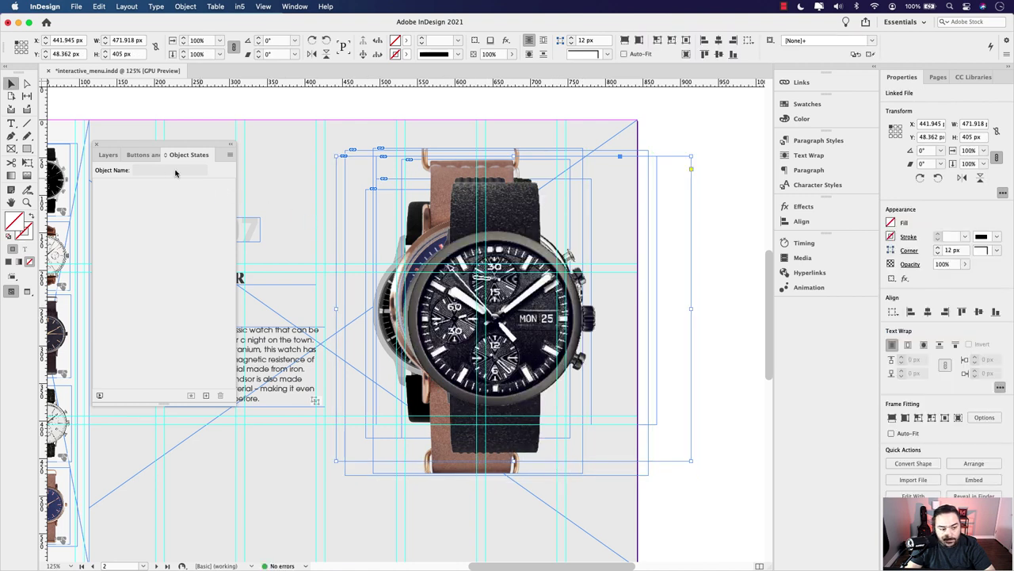
Step: In Layers, order the images Watch_1 to Watch_7 and hide all but Watch_1
click(110, 154)
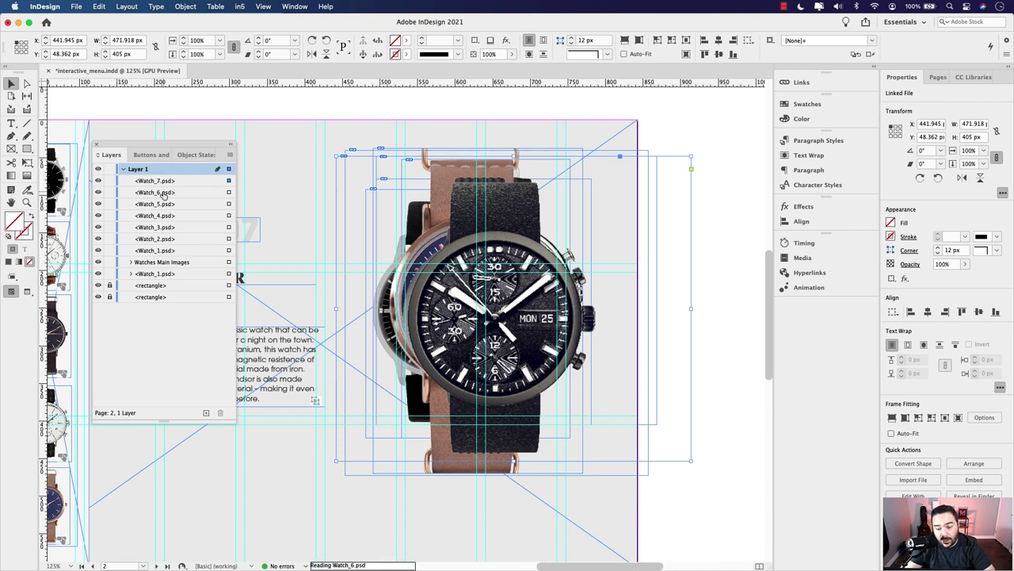
click(159, 251)
key(super+shift+bracketright)
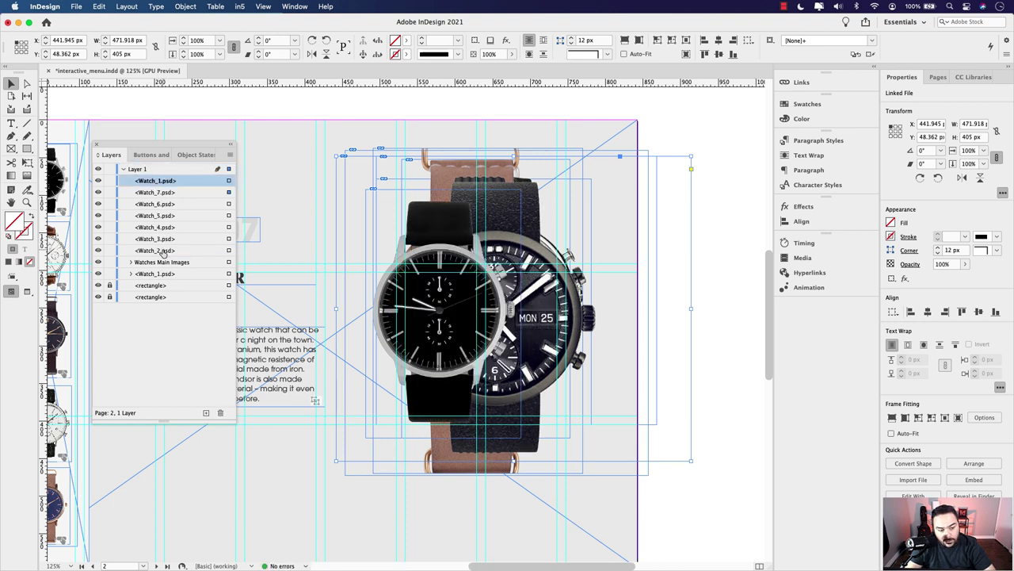
drag(163, 252, 160, 188)
drag(163, 252, 161, 199)
drag(162, 252, 161, 212)
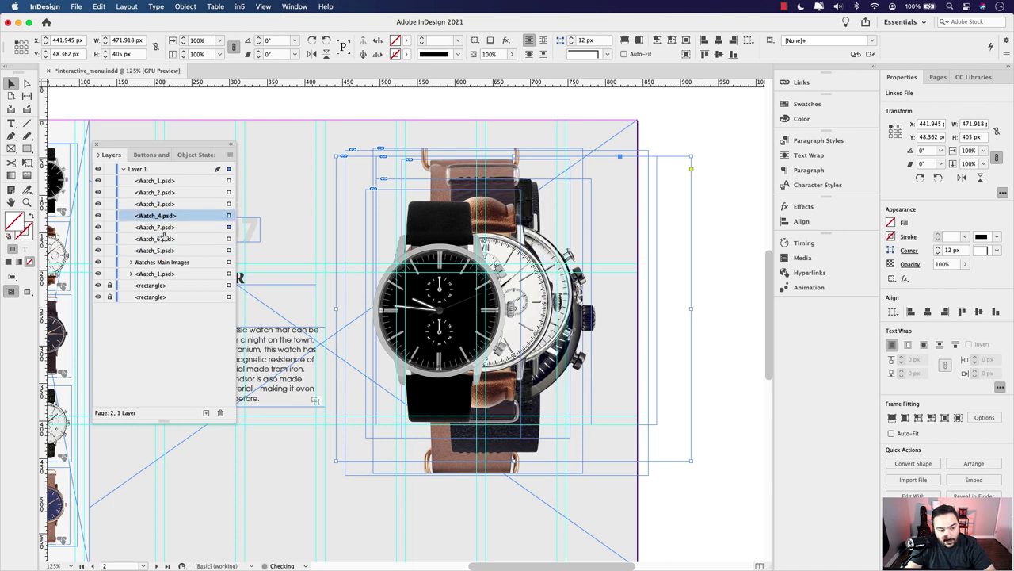
mouse_move(162, 252)
mouse_down()
mouse_move(161, 224)
mouse_move(167, 239)
mouse_up()
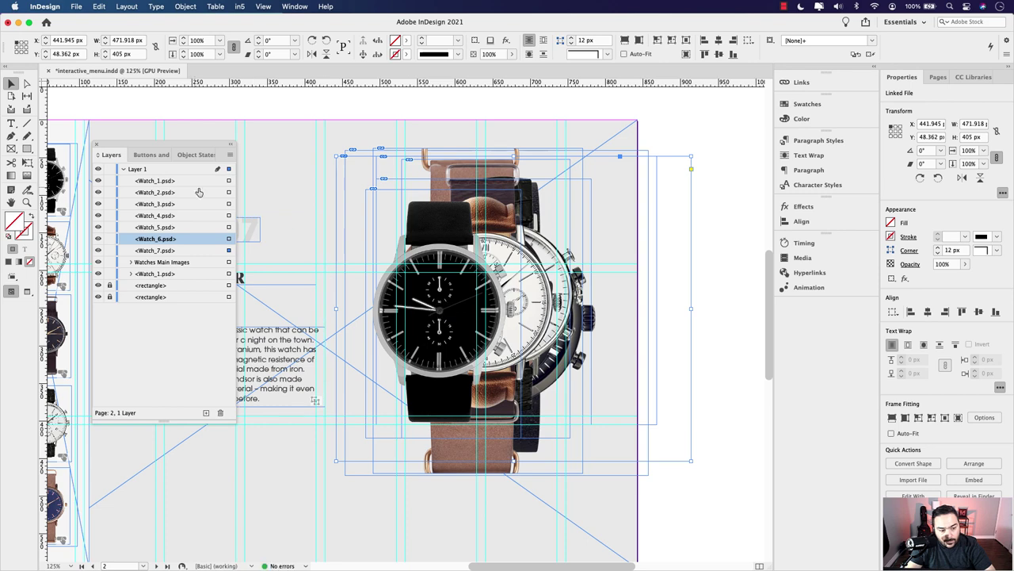
drag(99, 193, 99, 250)
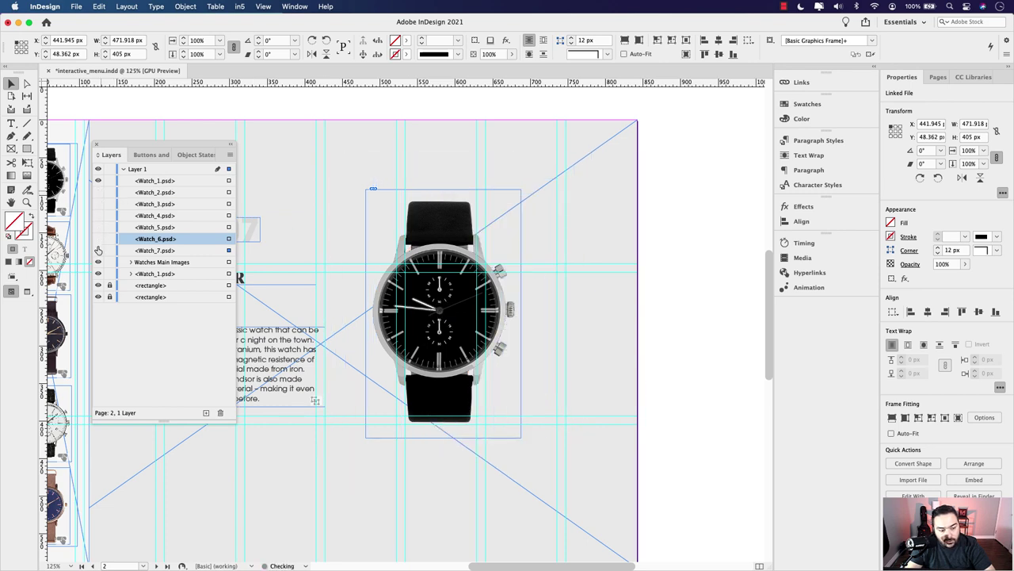
Step: Resize the Watch_1 frame to about 234 × 353 px
click(442, 200)
drag(441, 199, 441, 196)
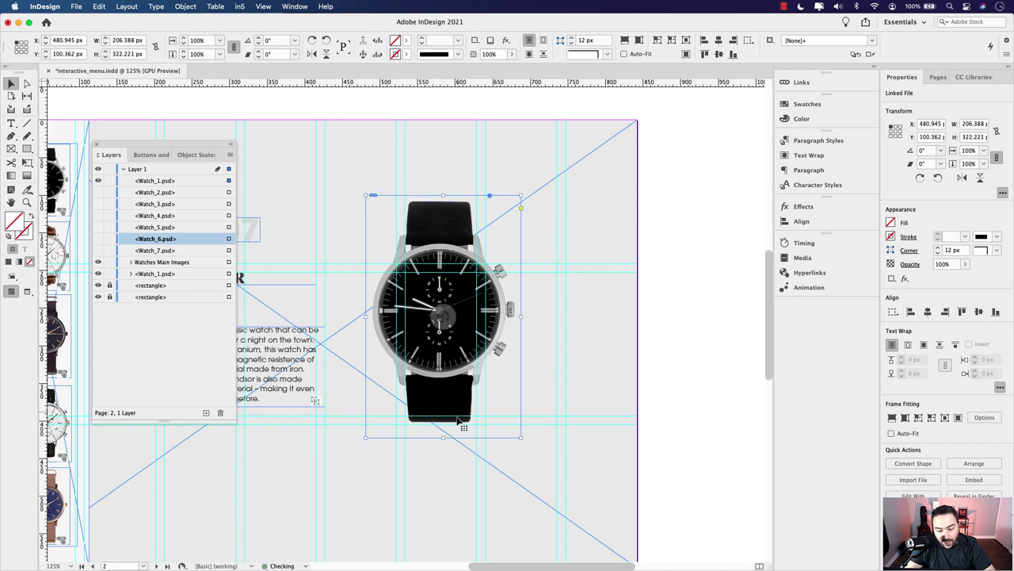
drag(443, 439, 443, 429)
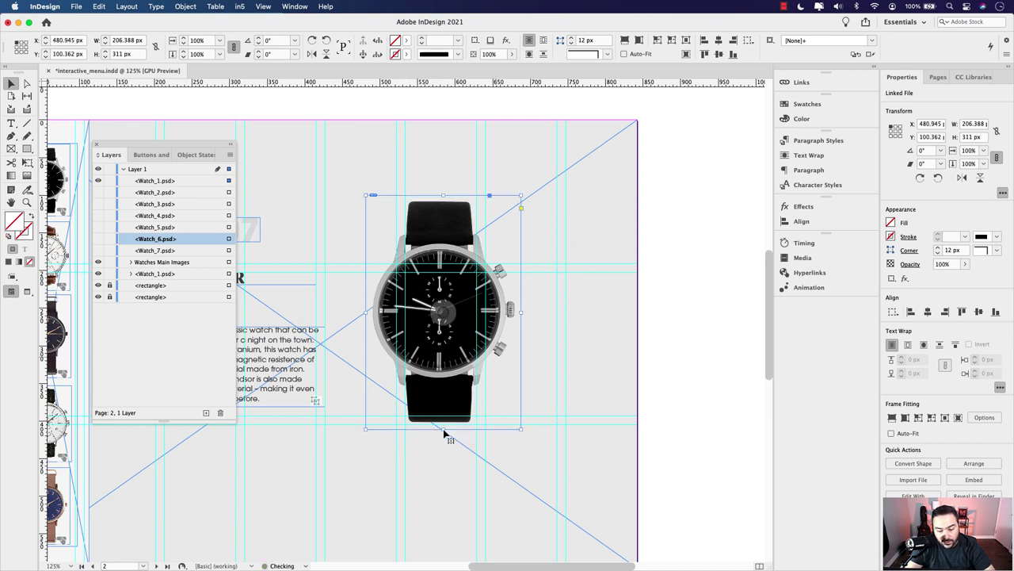
drag(523, 195, 542, 163)
Step: Move the Watch_1 image lower on the page and shrink it slightly
key(super+minus)
key(super+minus)
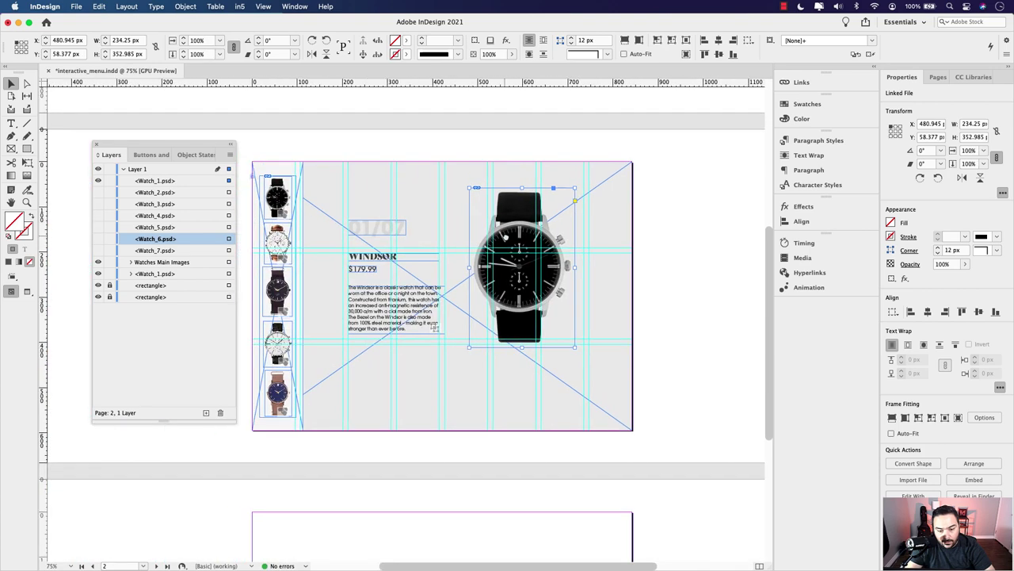
drag(617, 265, 621, 293)
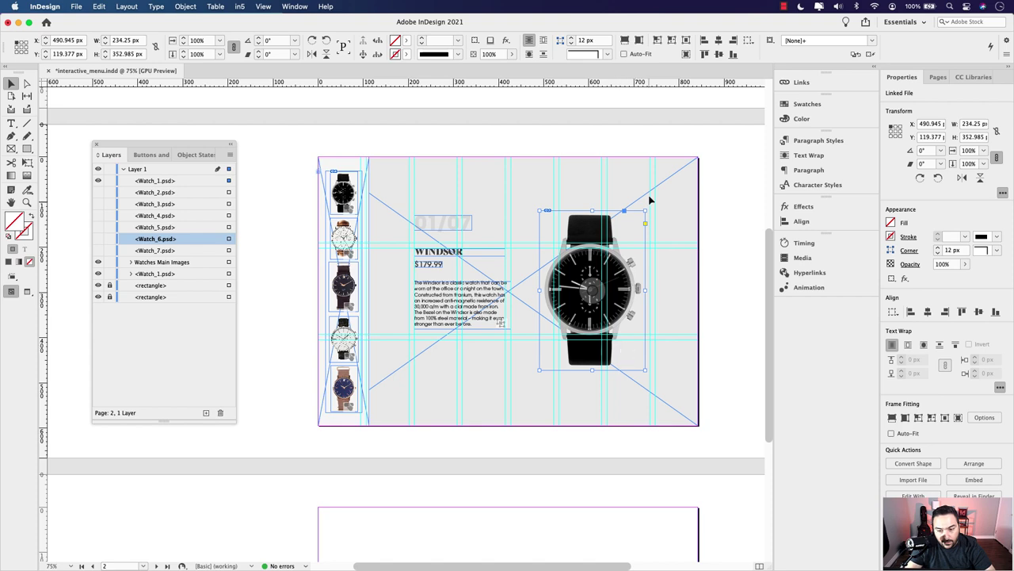
drag(650, 200, 610, 165)
drag(563, 393, 565, 381)
scroll(607, 383, up, 2)
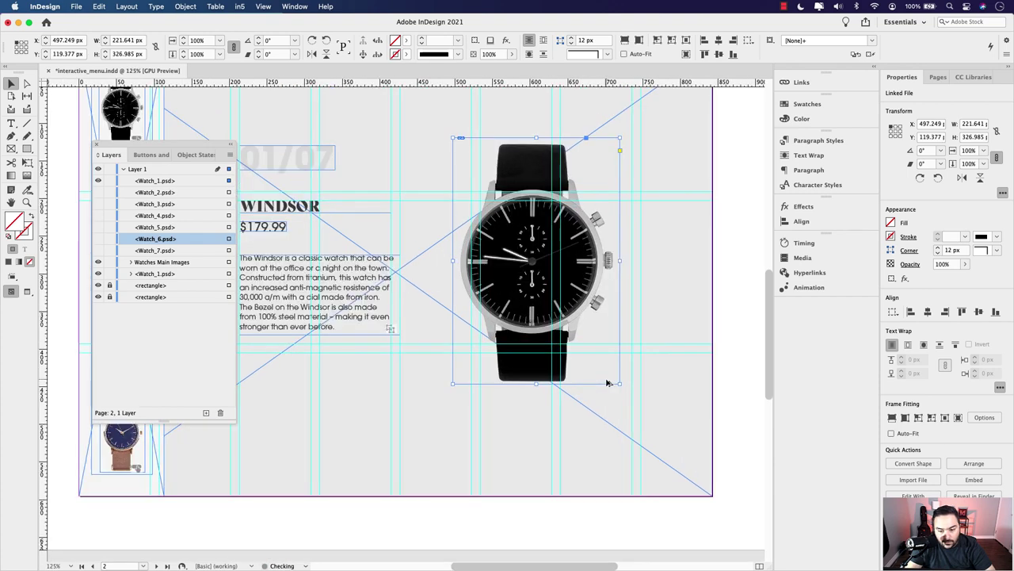
scroll(545, 369, left, 2)
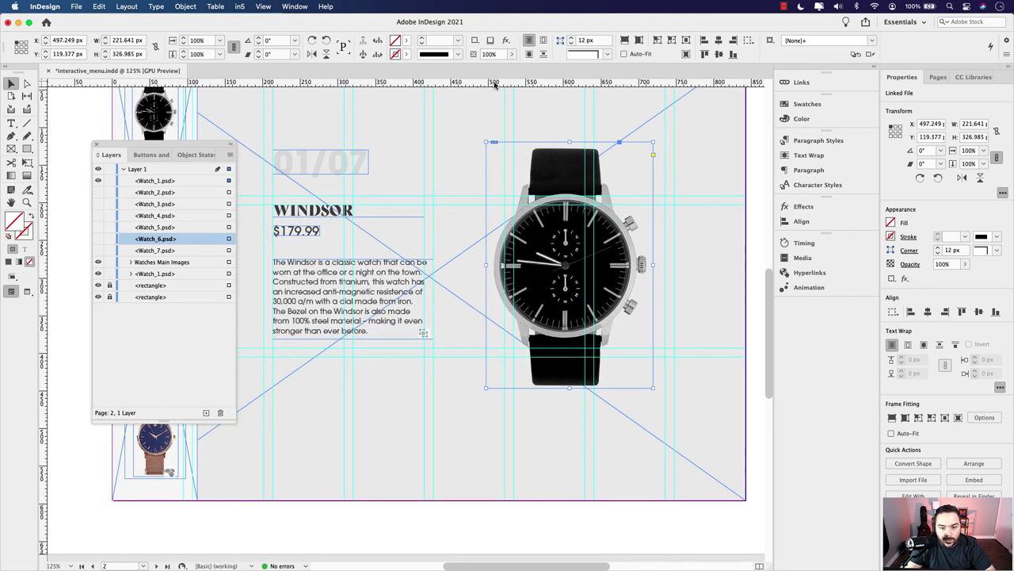
Step: Add a horizontal guide at the watch's bottom edge and trim the frame to about 224 × 325 px
drag(495, 84, 500, 390)
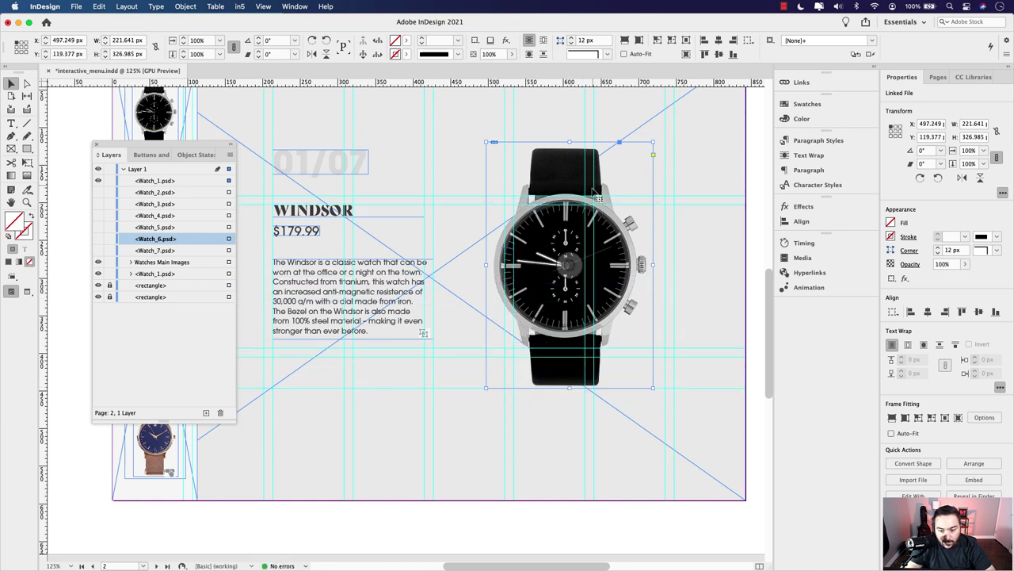
drag(569, 143, 569, 144)
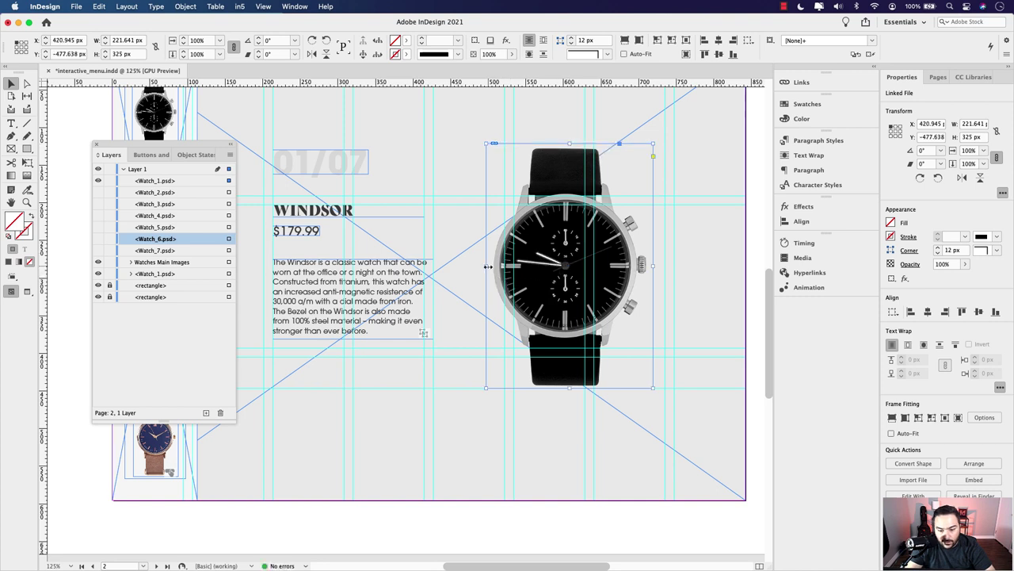
drag(488, 267, 492, 267)
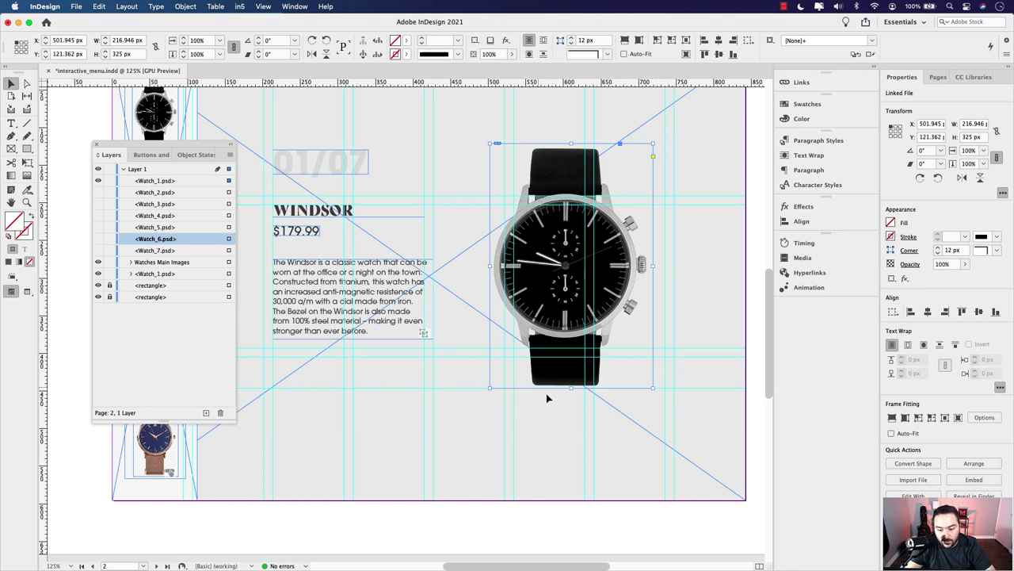
mouse_move(490, 267)
mouse_down()
mouse_move(475, 267)
mouse_move(484, 267)
mouse_up()
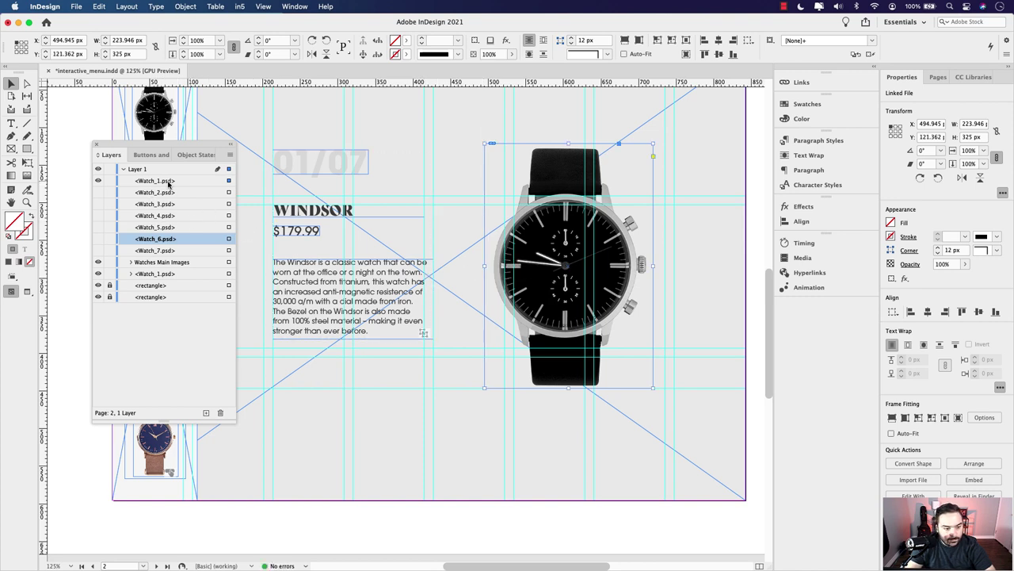
Step: Show Watch_2, then scale and move it to match Watch_1's size and position
click(99, 192)
click(691, 132)
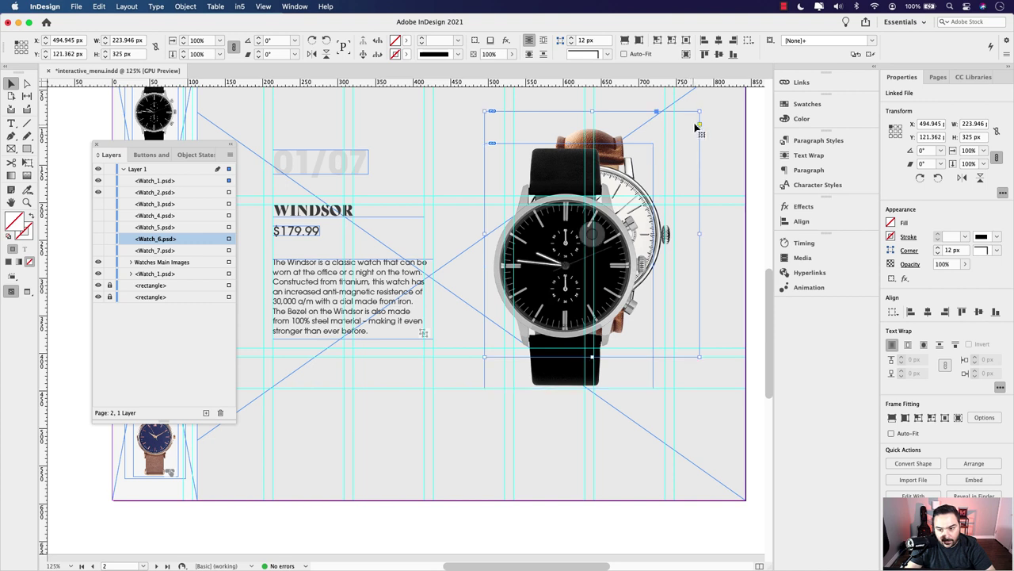
drag(699, 112, 674, 117)
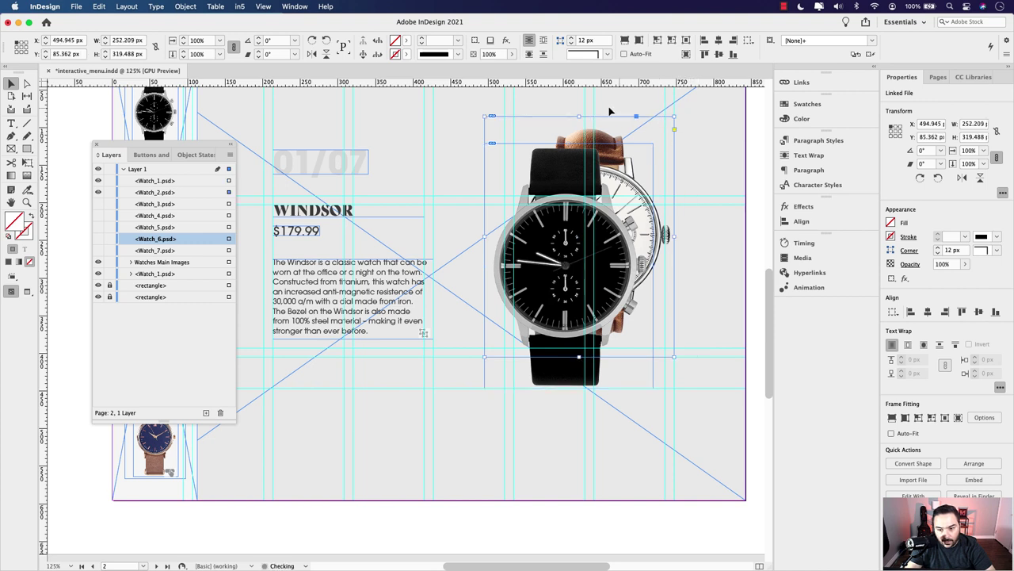
drag(489, 123, 481, 197)
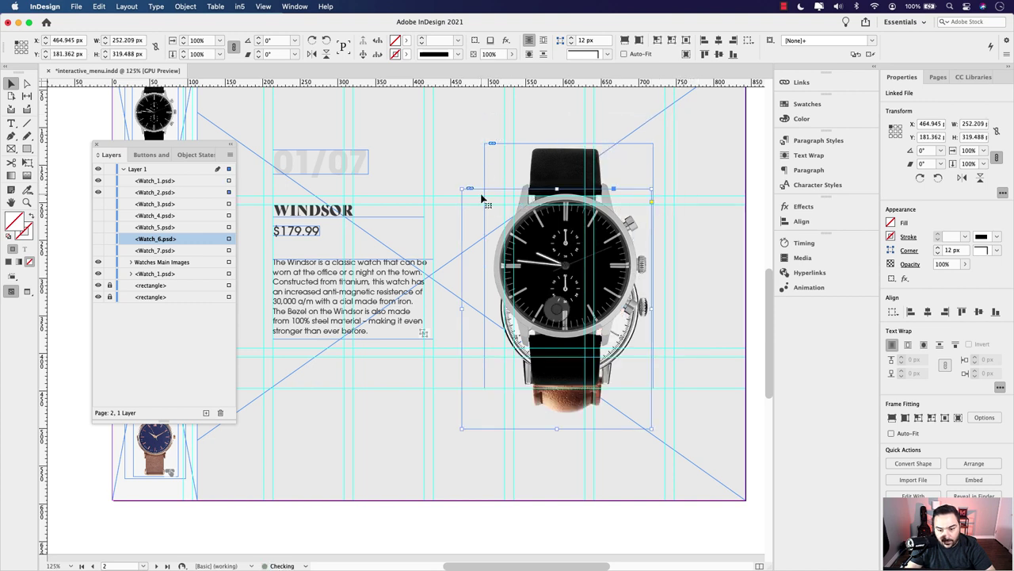
drag(590, 416, 497, 441)
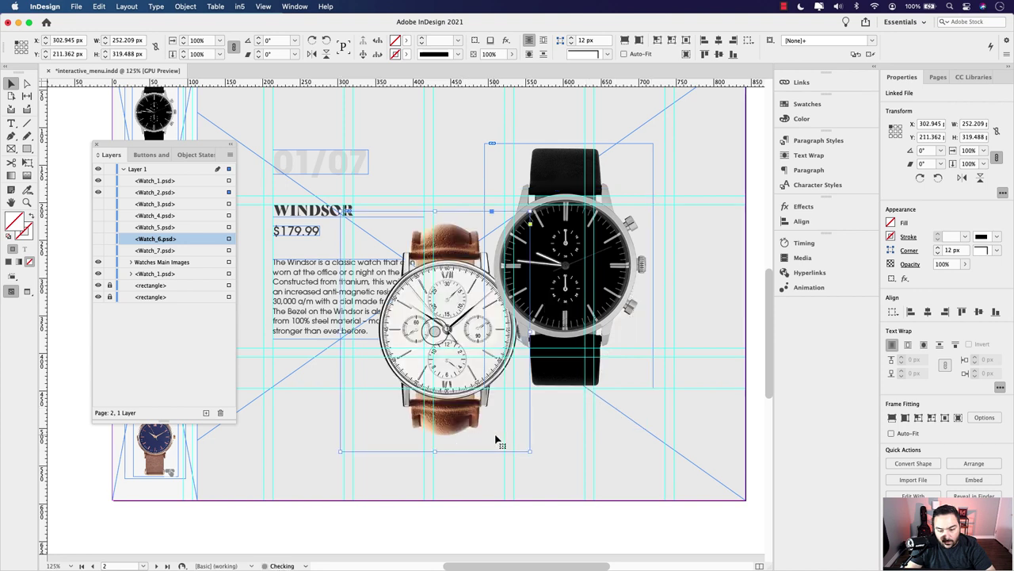
drag(451, 409, 602, 342)
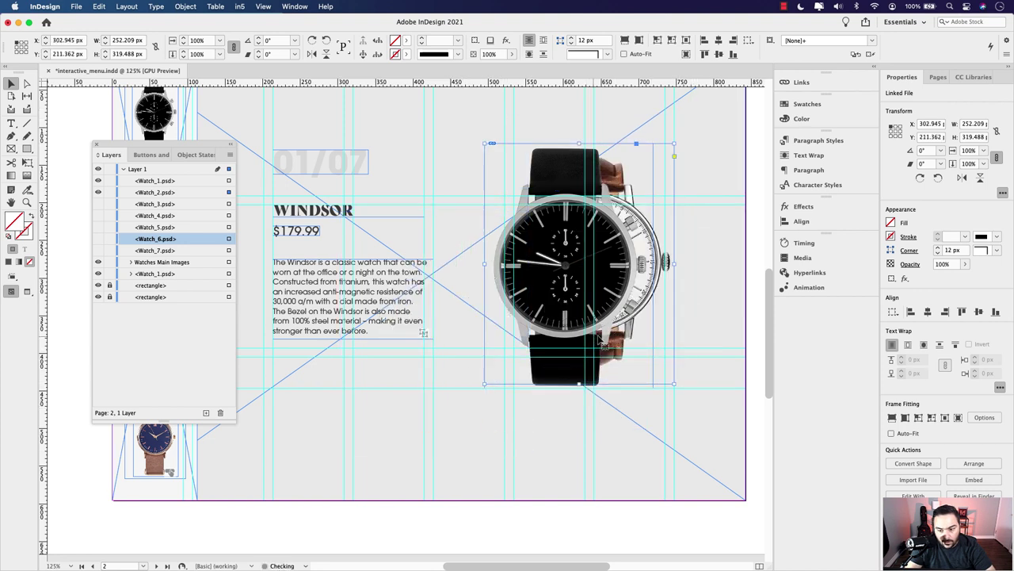
drag(672, 385, 626, 365)
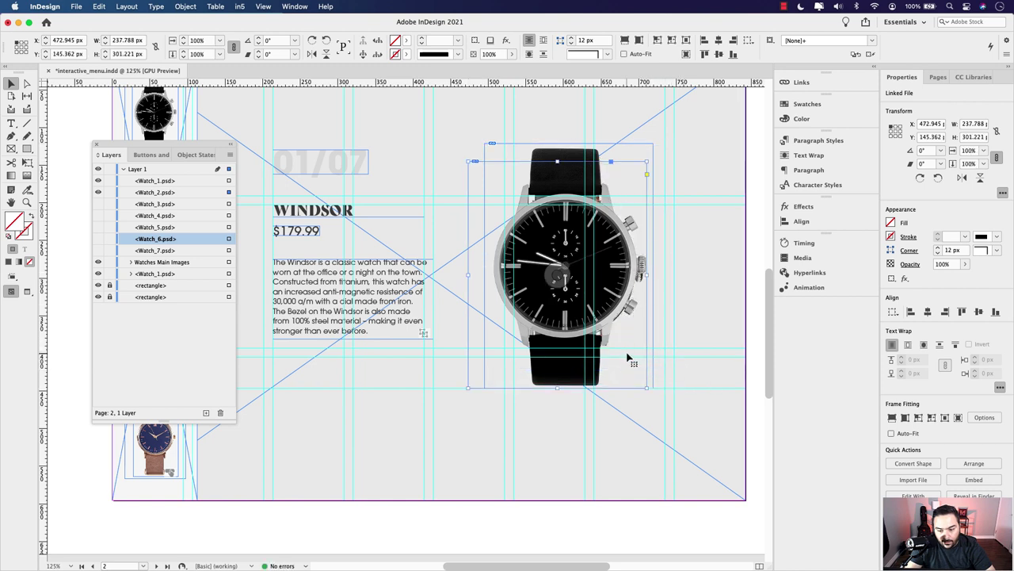
key(Left)
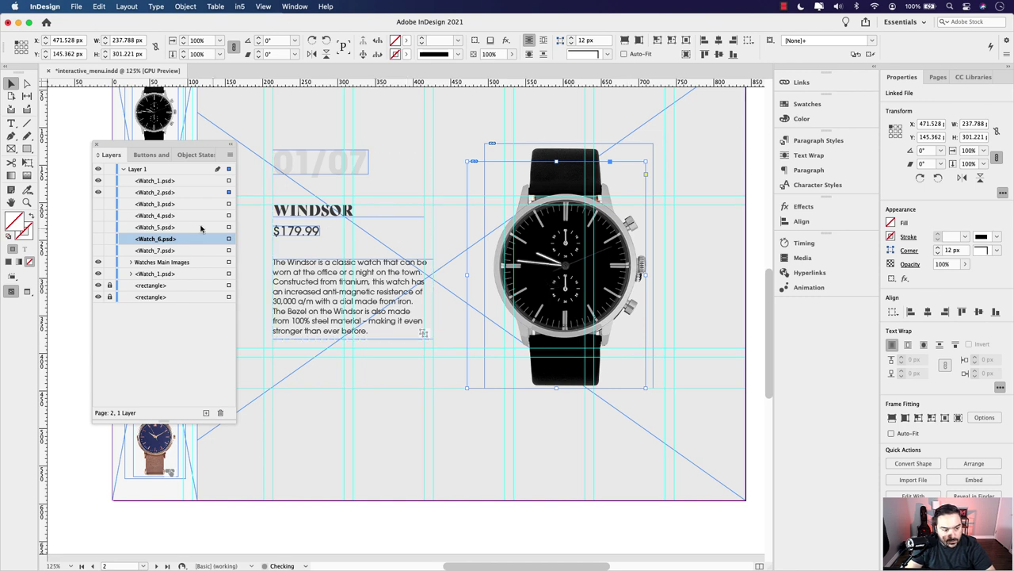
Step: Resize the brown-strap watch frame to about 214 × 315 px and nudge the black watch left over it
click(98, 192)
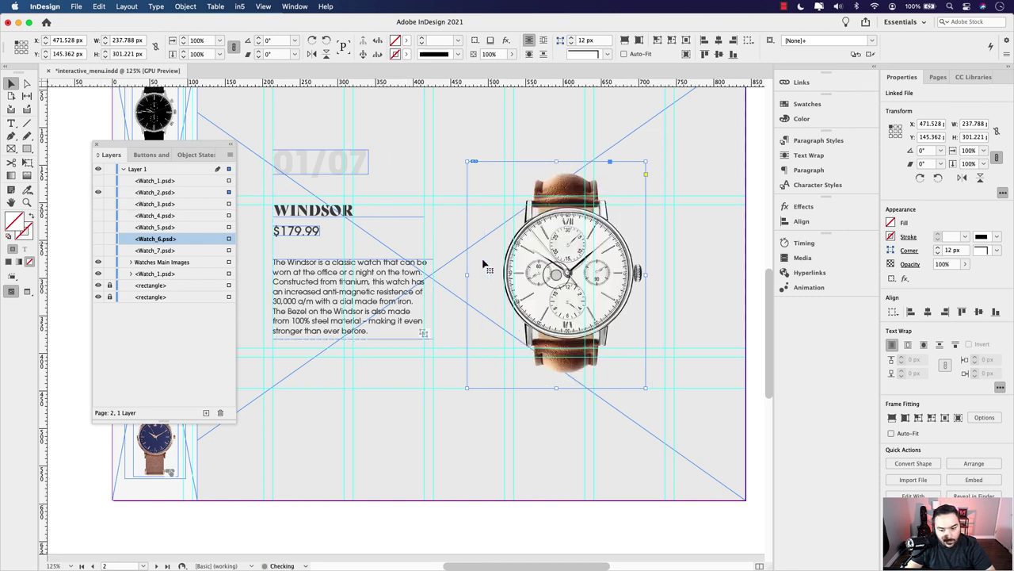
drag(468, 280, 491, 277)
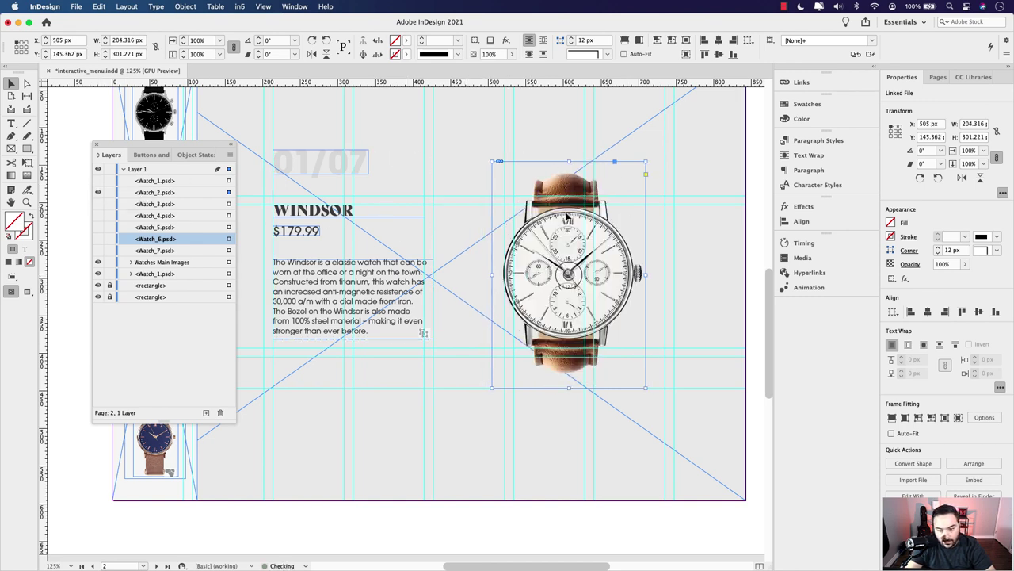
drag(646, 162, 653, 151)
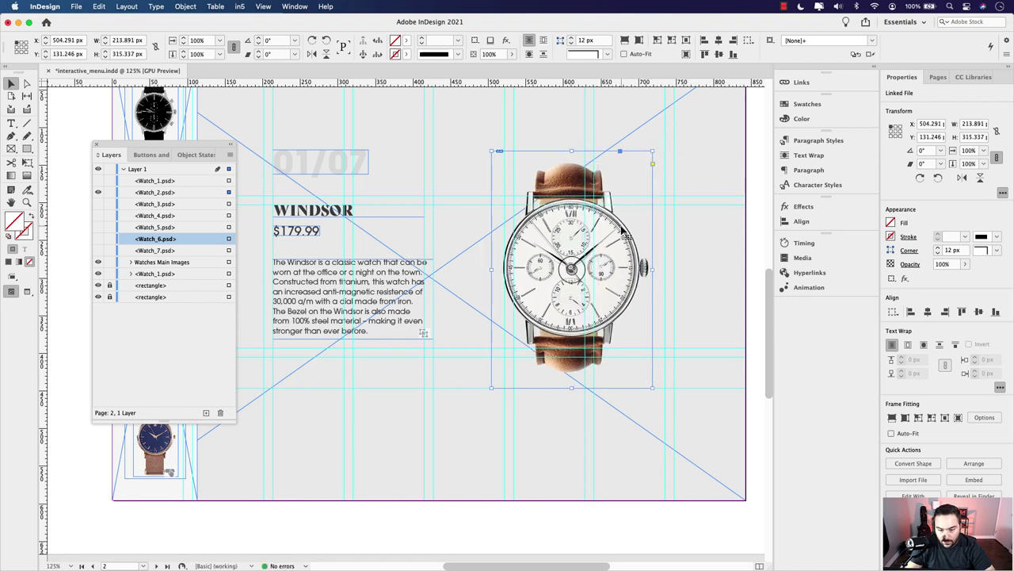
click(98, 189)
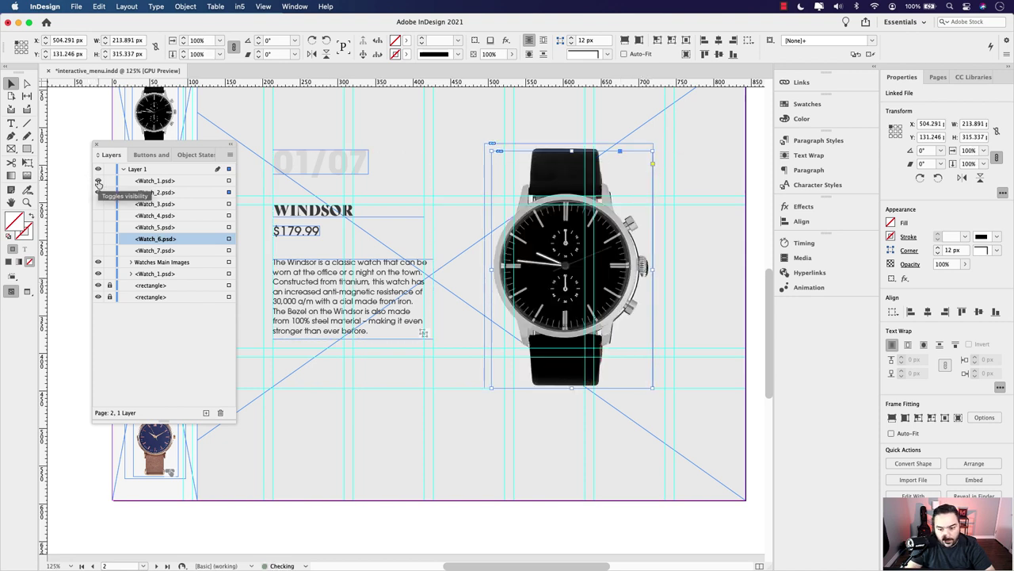
click(99, 188)
click(98, 190)
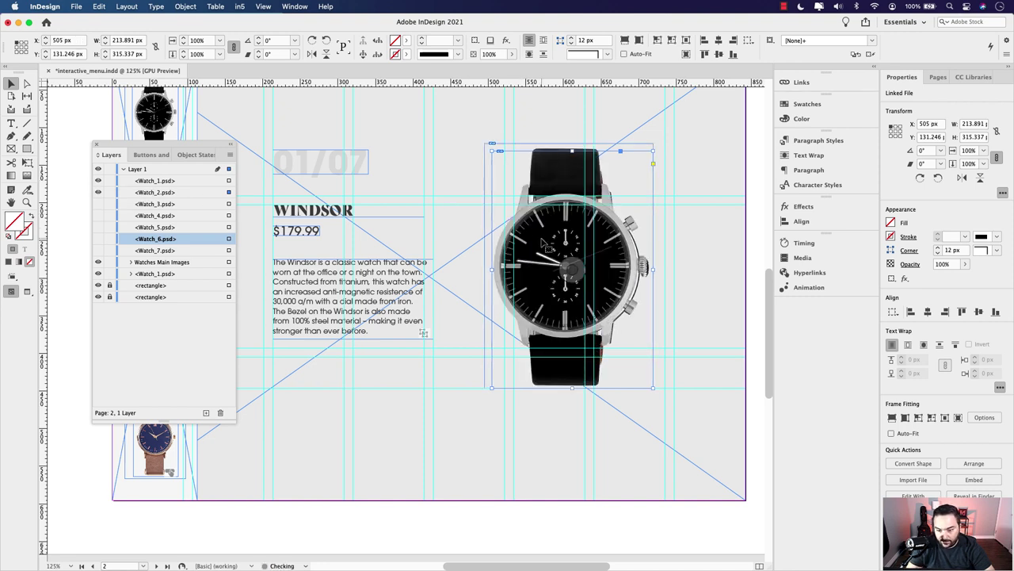
key(Left)
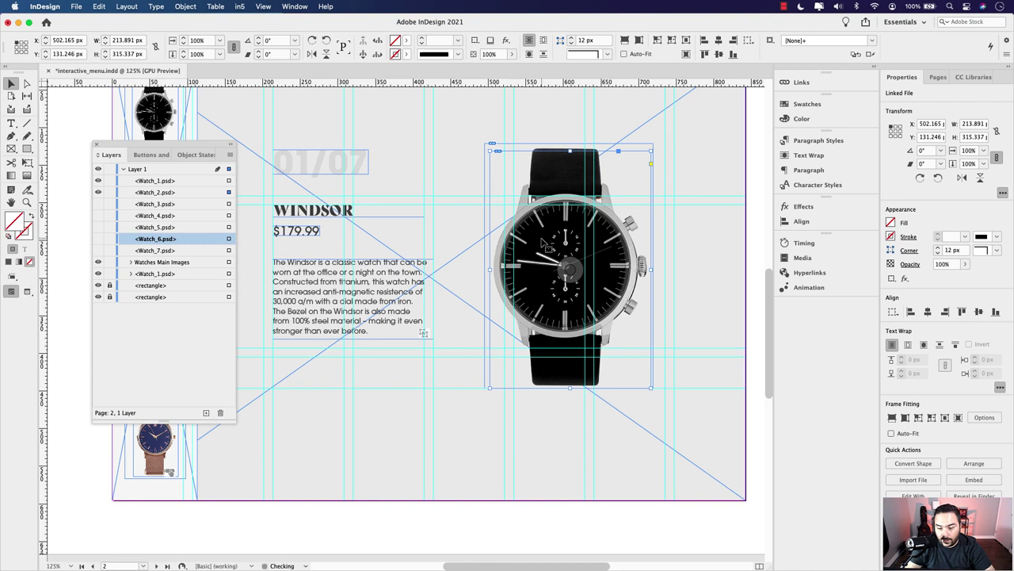
click(682, 258)
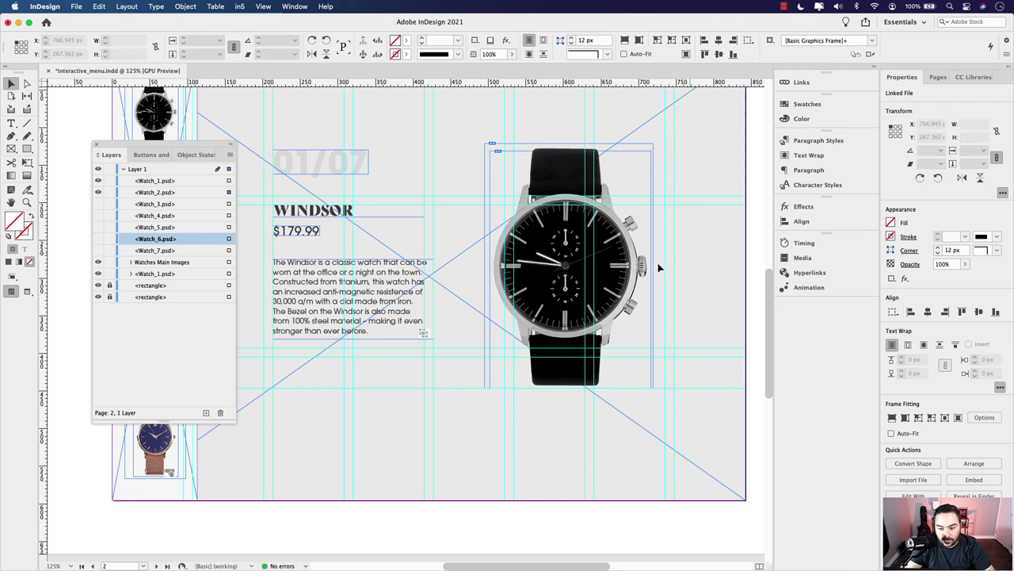
Step: Show Watch_3, crop its right, left and bottom edges, tuck it behind the black watch, then hide it
click(98, 204)
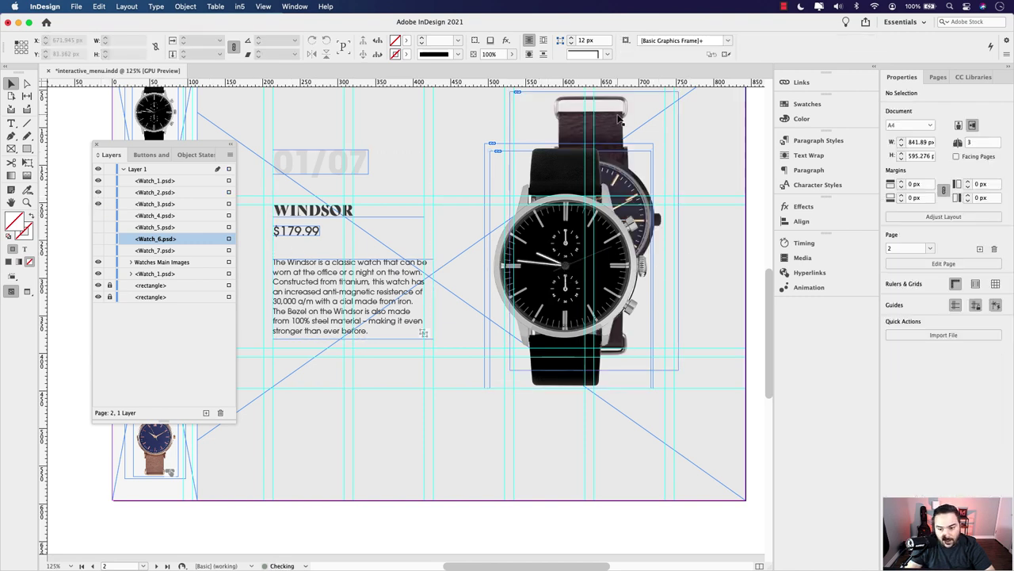
drag(634, 135, 509, 171)
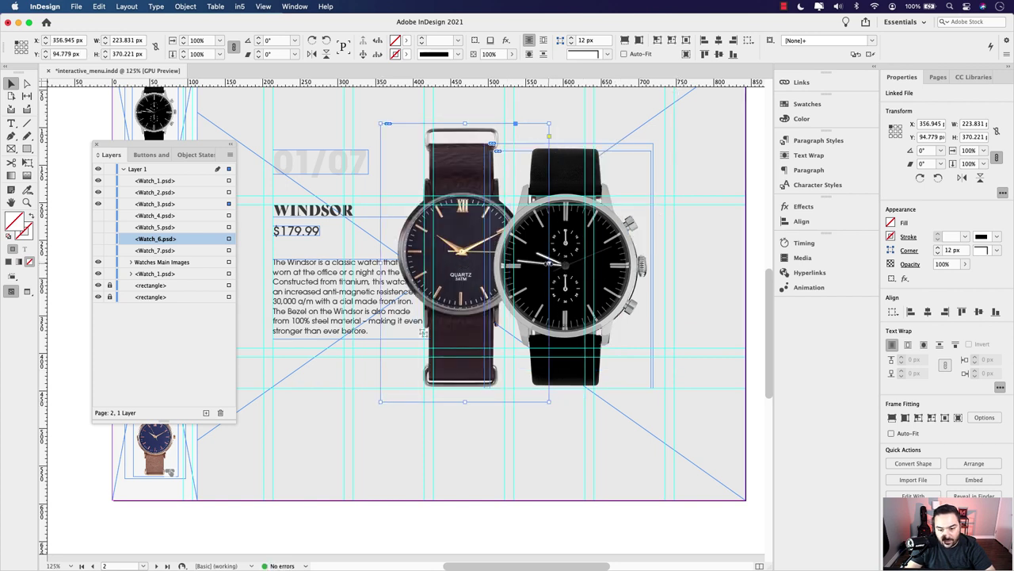
drag(549, 262, 535, 262)
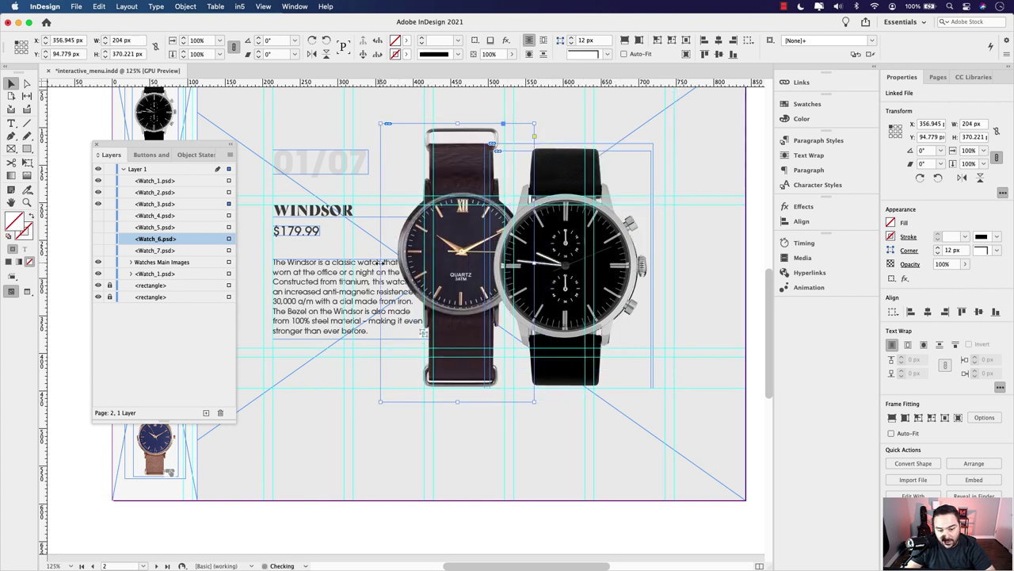
drag(382, 261, 390, 262)
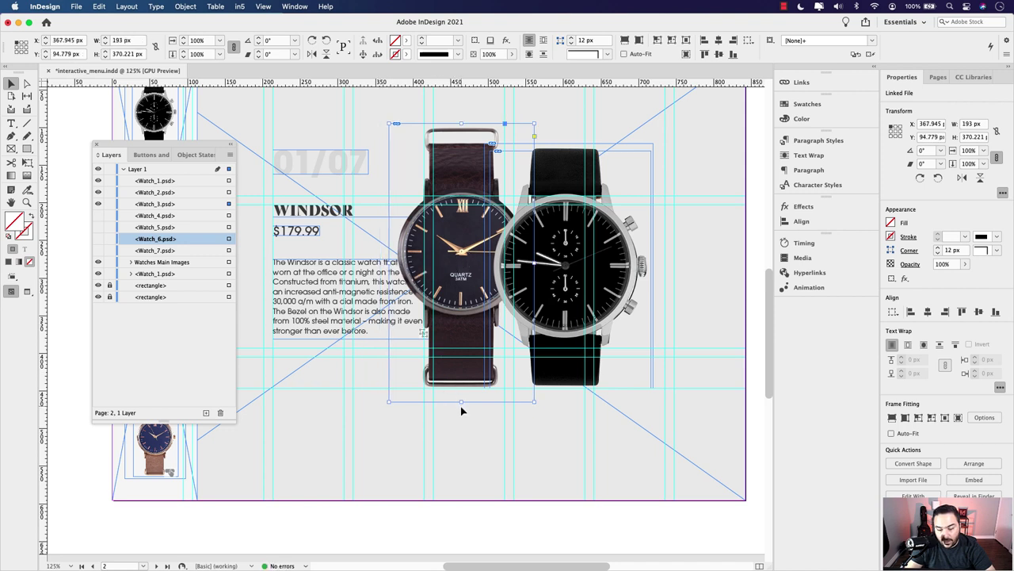
drag(461, 403, 461, 393)
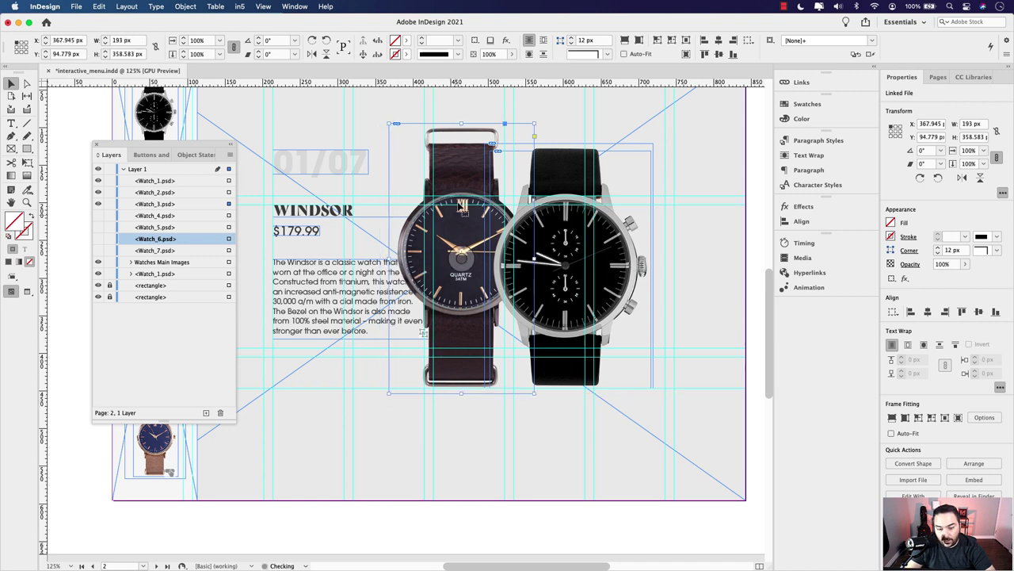
drag(473, 185, 606, 166)
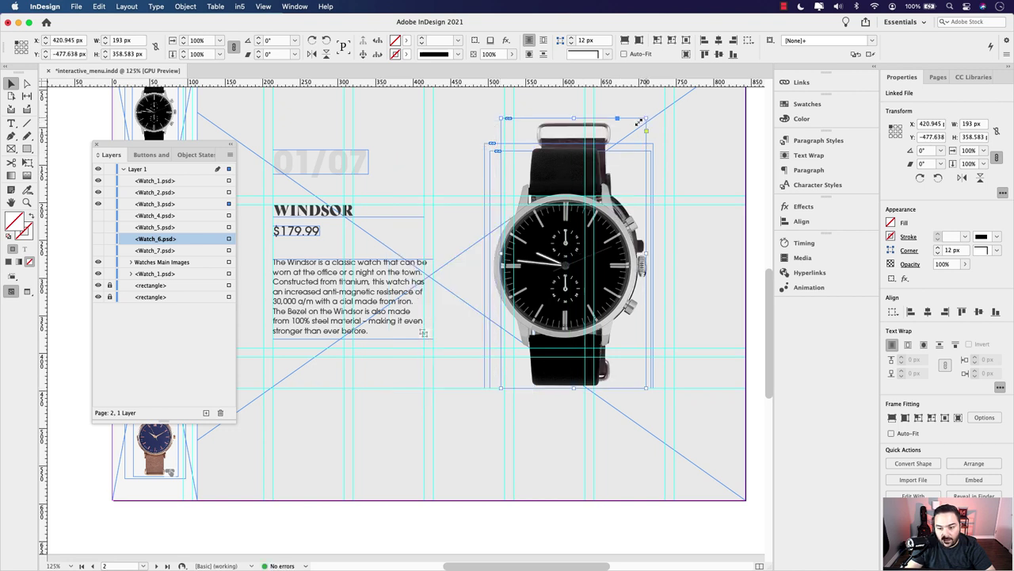
drag(639, 123, 632, 127)
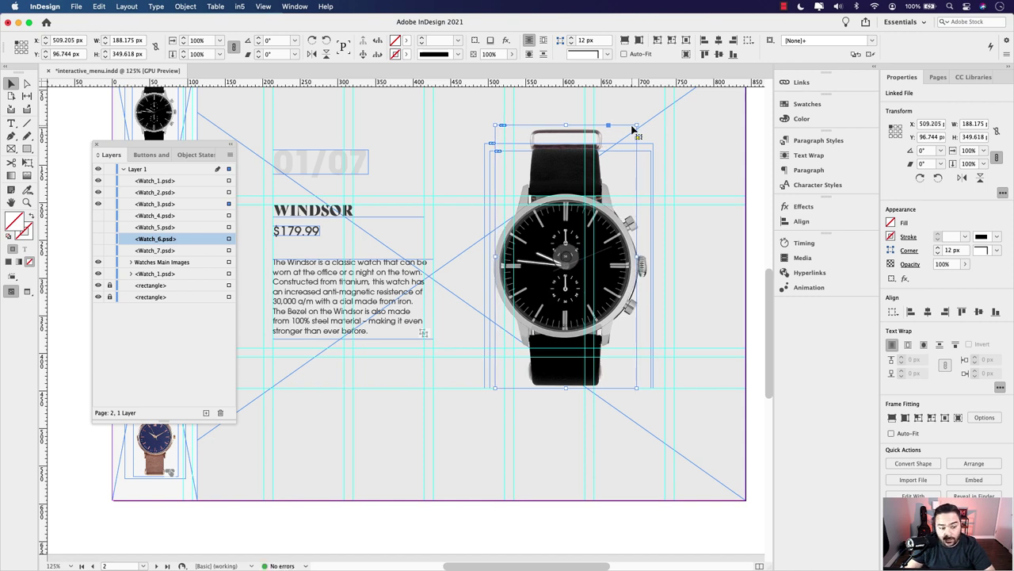
click(99, 205)
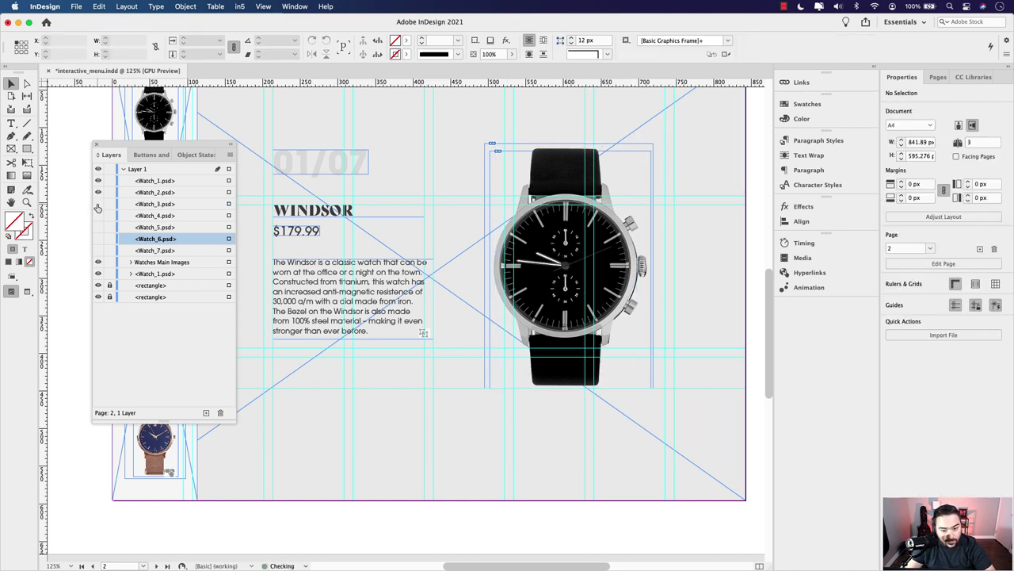
Step: Show Watch_4, crop its left, bottom and top edges to about 209 × 332 px, and move it back
click(98, 215)
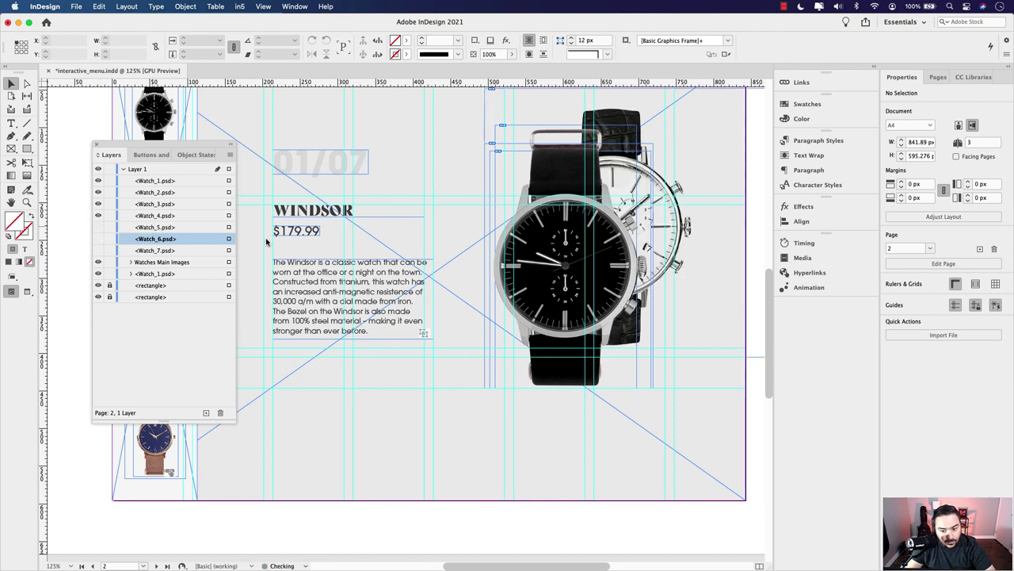
drag(617, 119, 685, 126)
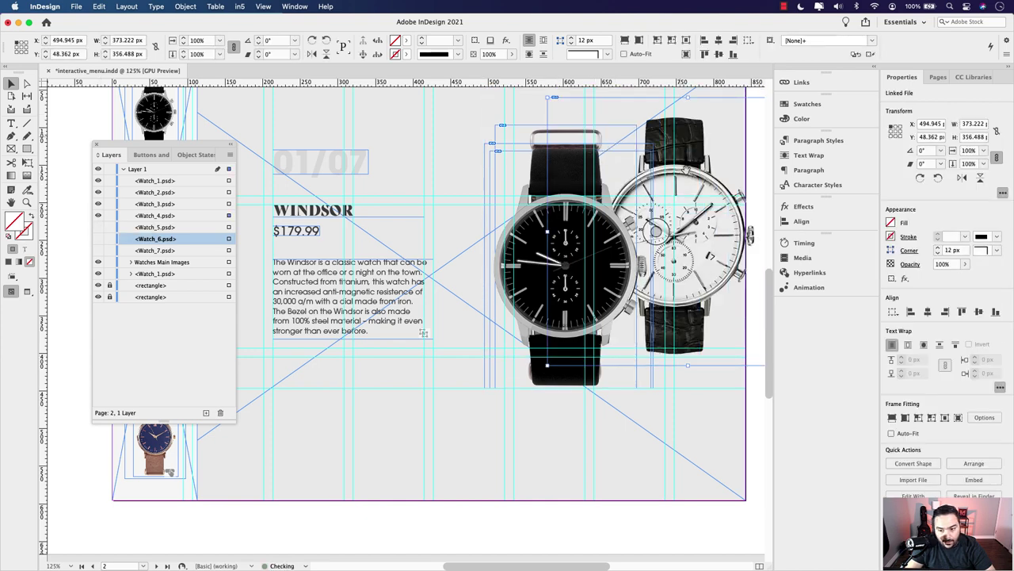
scroll(442, 194, right, 5)
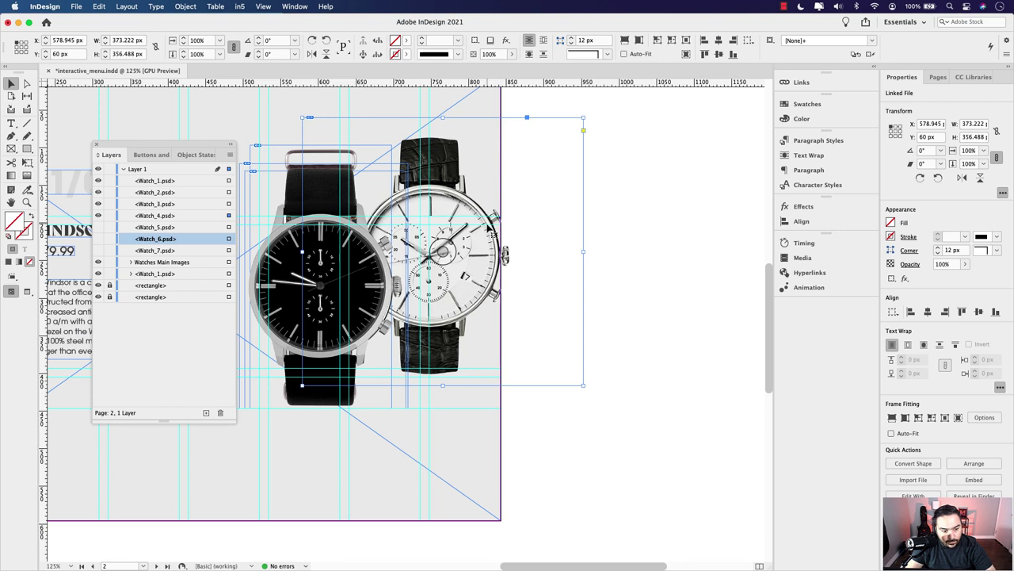
drag(568, 235, 577, 288)
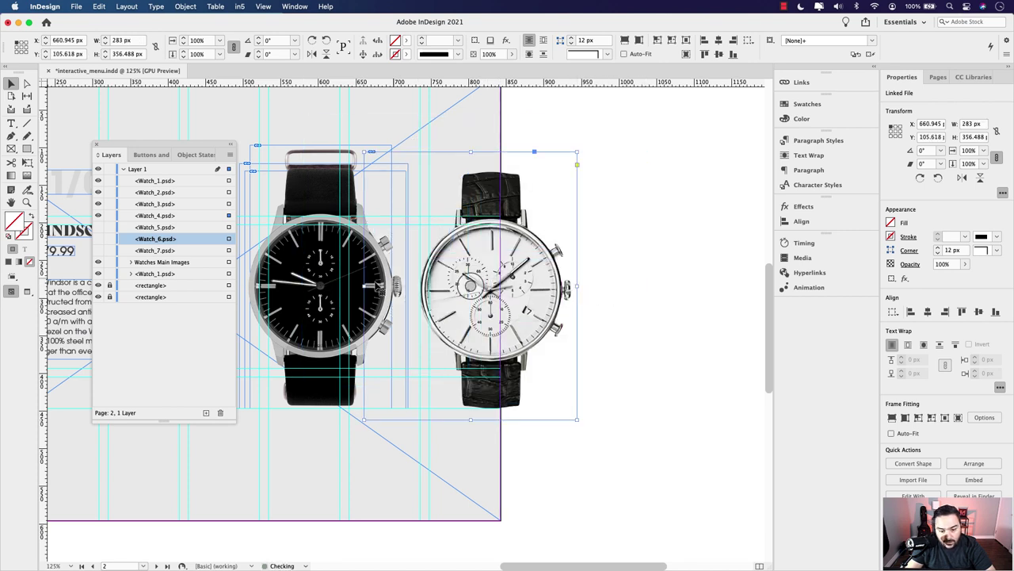
drag(364, 286, 419, 286)
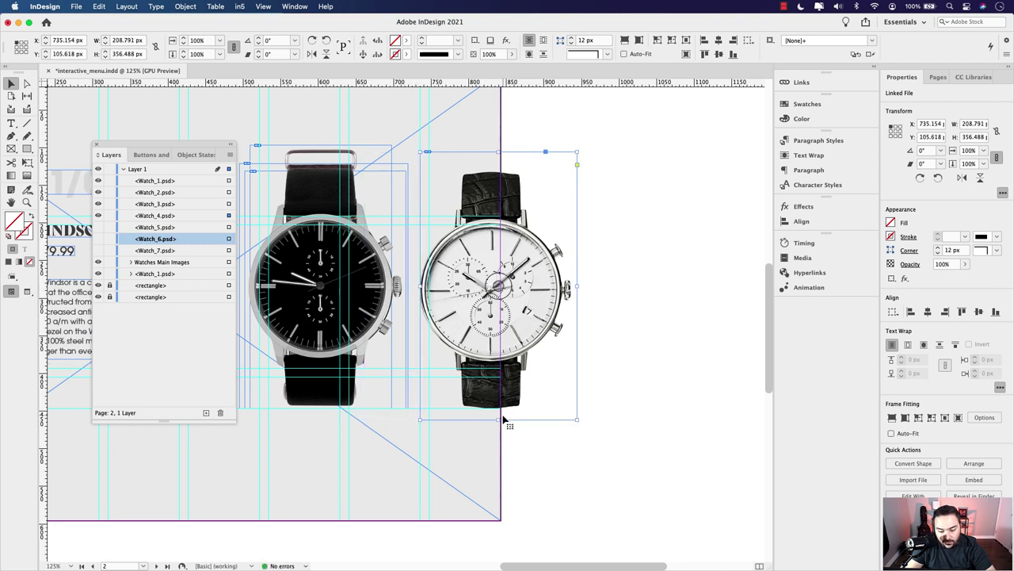
drag(497, 420, 498, 413)
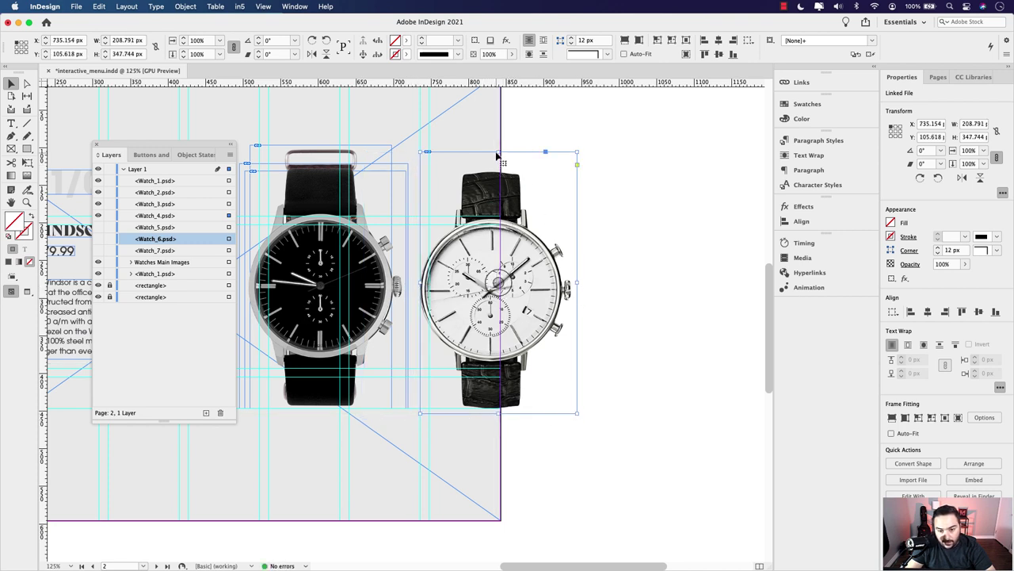
drag(496, 153, 497, 164)
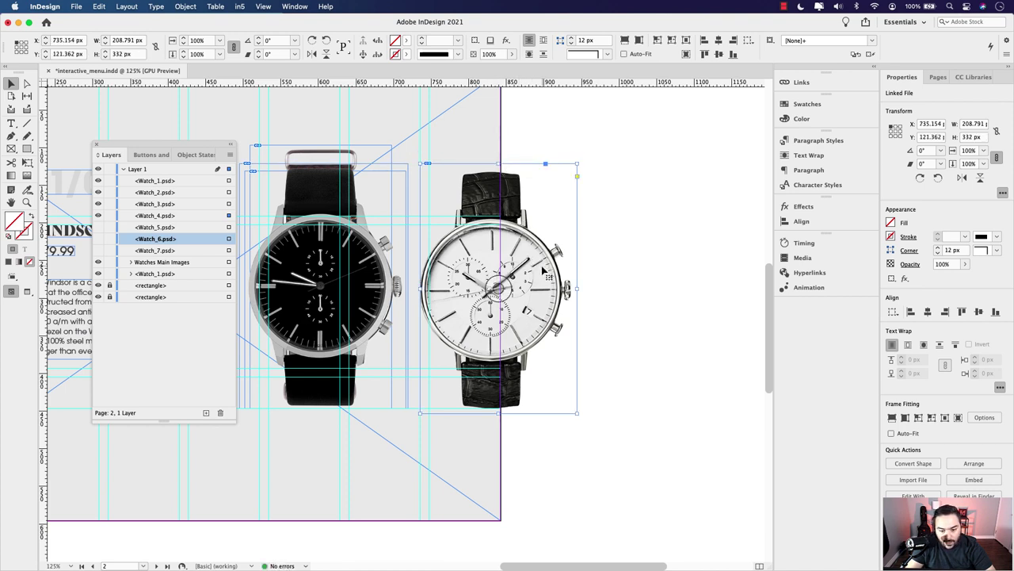
mouse_move(544, 271)
mouse_down()
mouse_move(386, 266)
mouse_move(544, 274)
mouse_up()
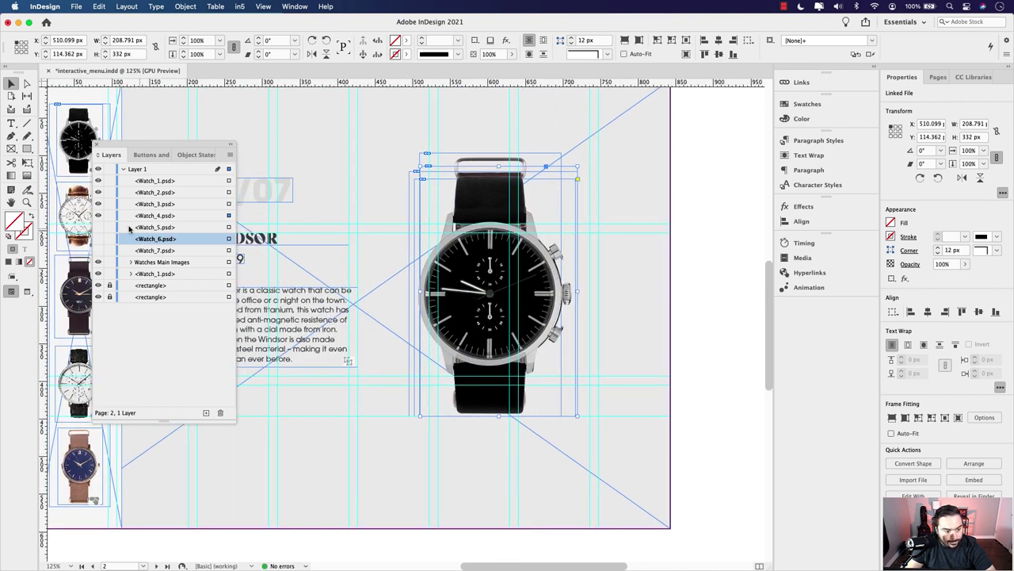
Step: Show Watch_5, hide Watch_1–Watch_4, and scale the Watch_6 picture down within its frame
click(98, 228)
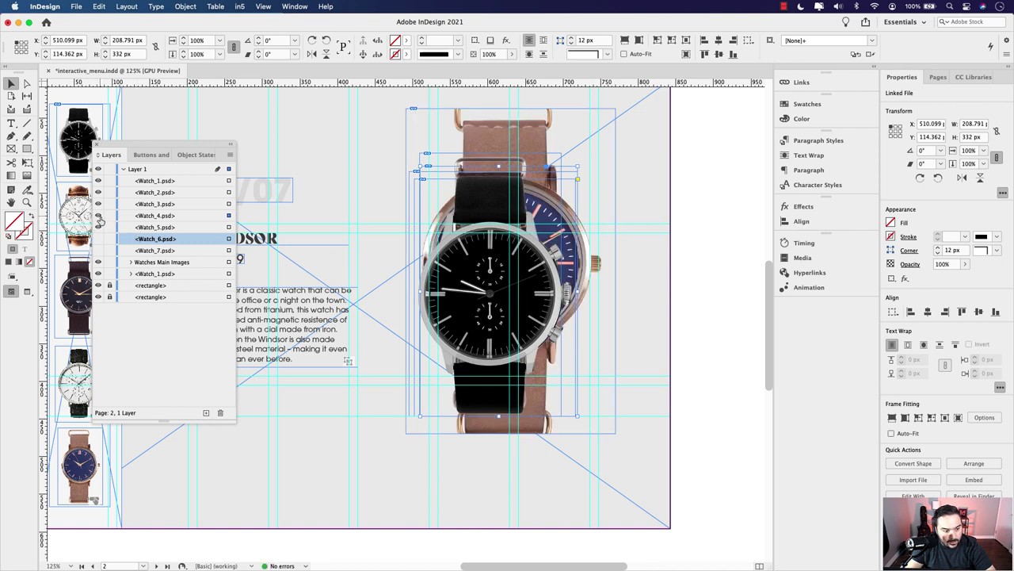
drag(99, 216, 98, 191)
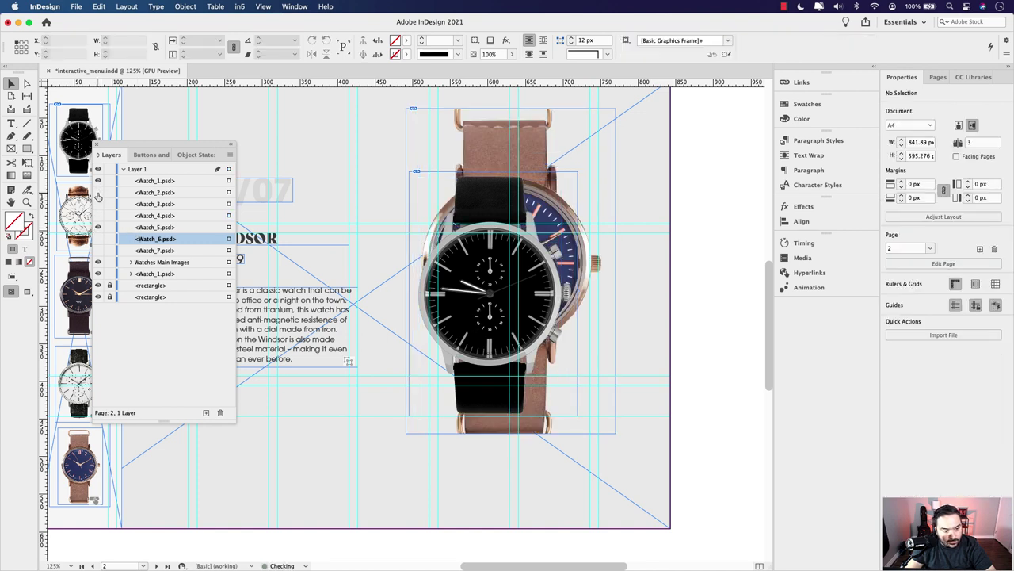
click(532, 148)
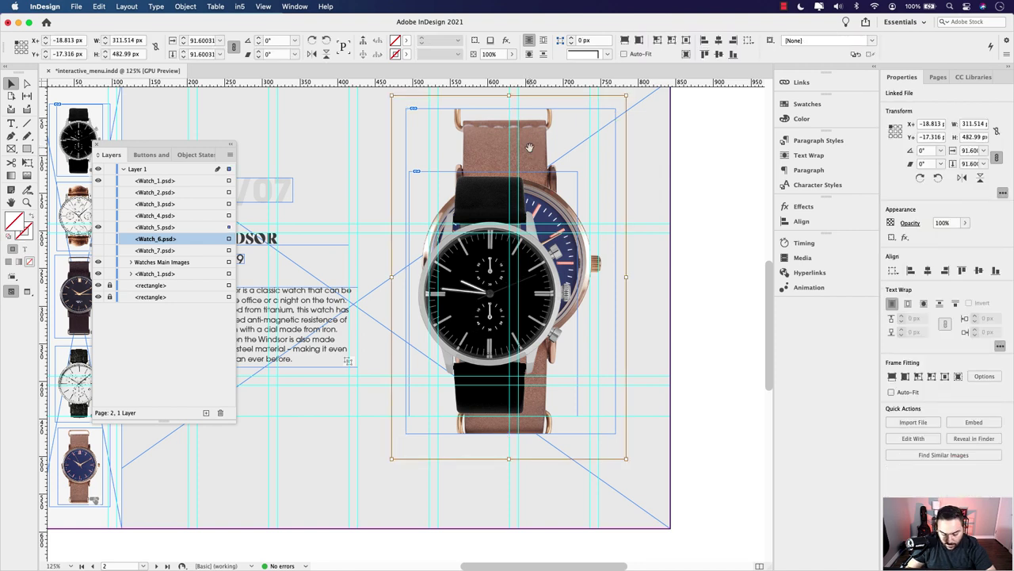
key(super+alt+comma)
key(super+alt+comma)
key(super+alt+comma)
key(super+alt+comma)
key(super+alt+comma)
key(super+alt+comma)
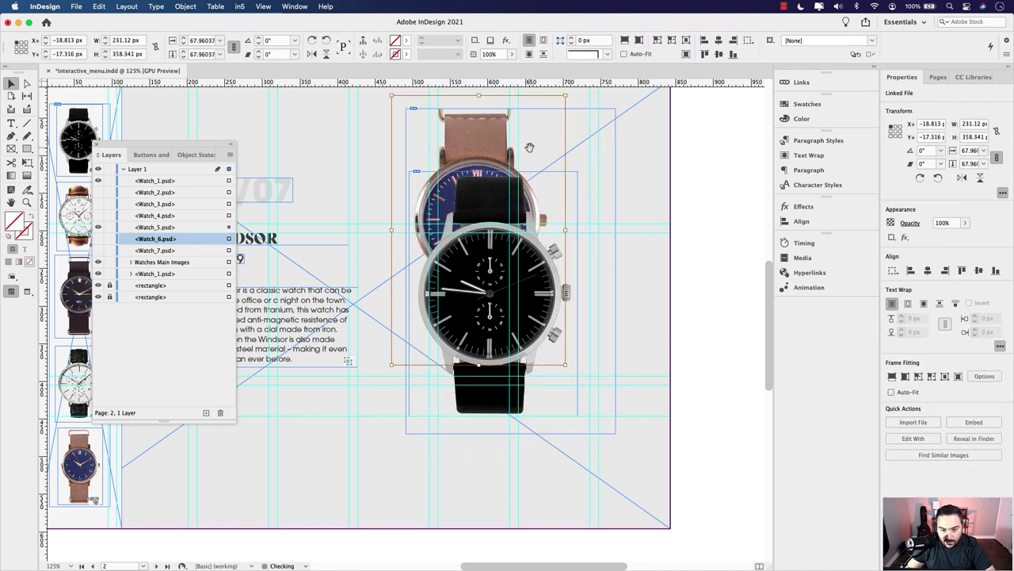
drag(525, 145, 541, 168)
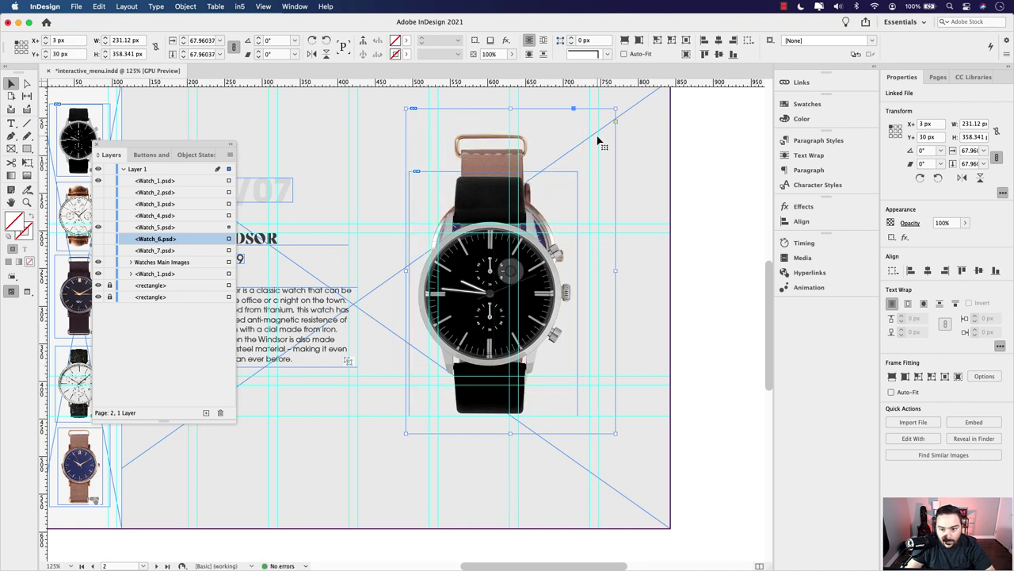
Step: Crop the Watch_6 frame to about 200 × 348 px and move it back over the black watch
click(615, 120)
drag(614, 112, 566, 128)
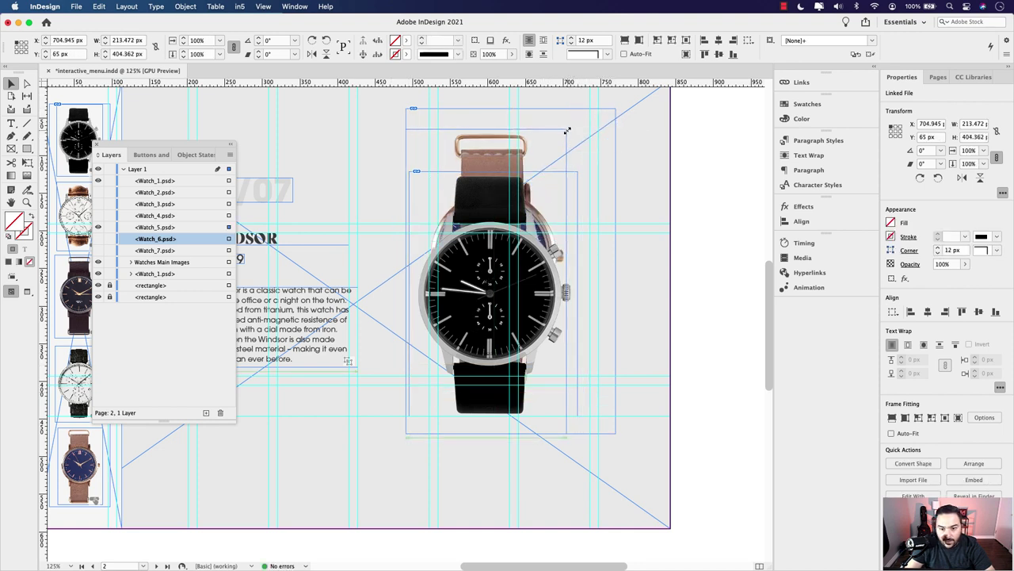
drag(497, 180, 611, 198)
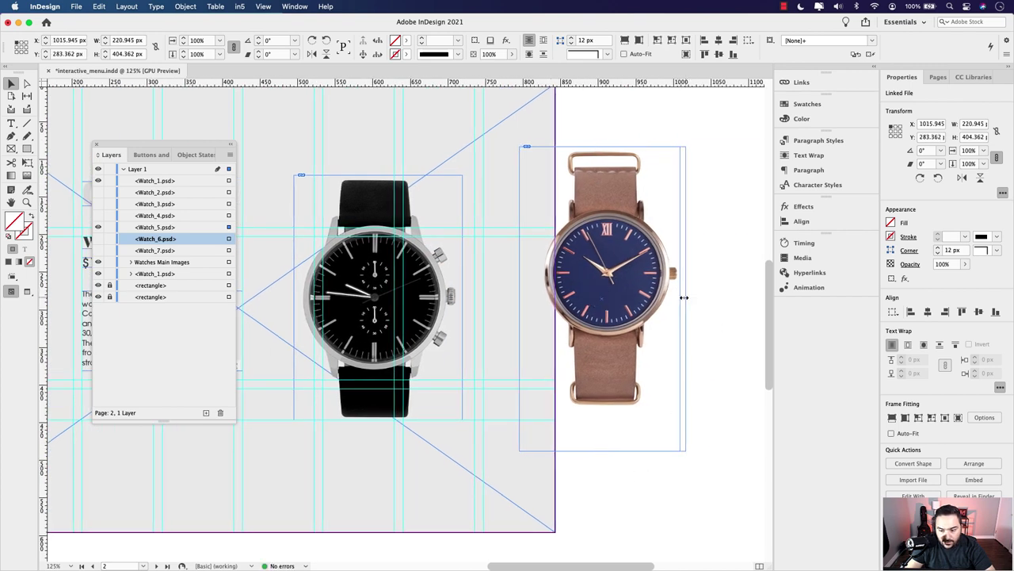
drag(679, 298, 536, 299)
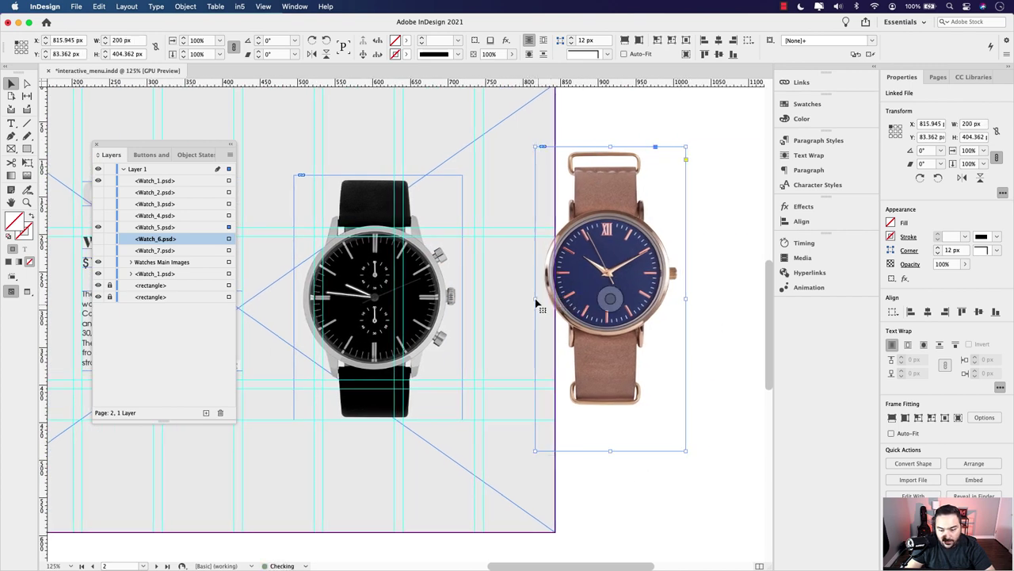
drag(611, 450, 620, 411)
drag(631, 373, 402, 383)
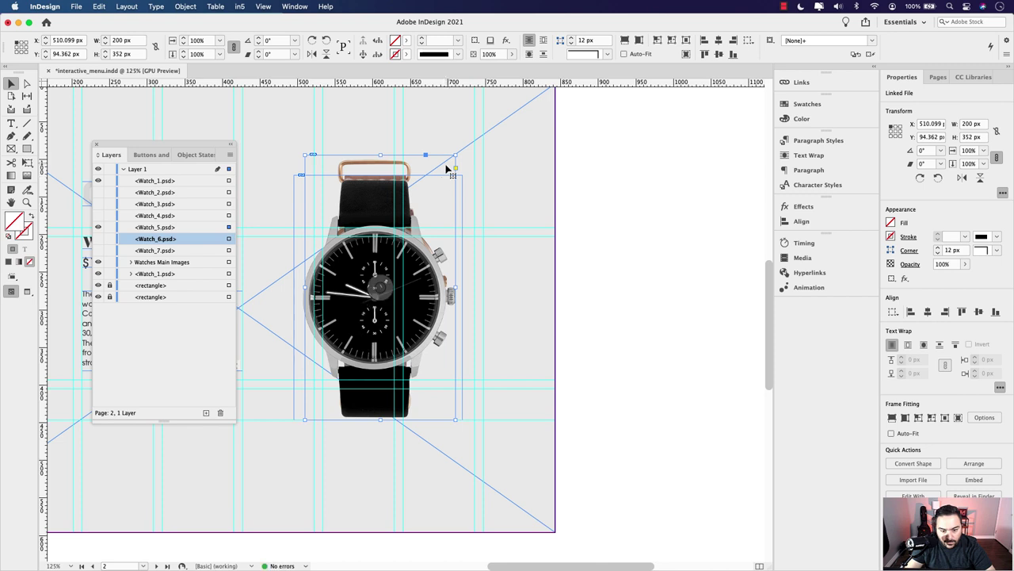
Step: Compare against the first watch, then nudge the chronograph down and trim its bottom slightly
click(98, 180)
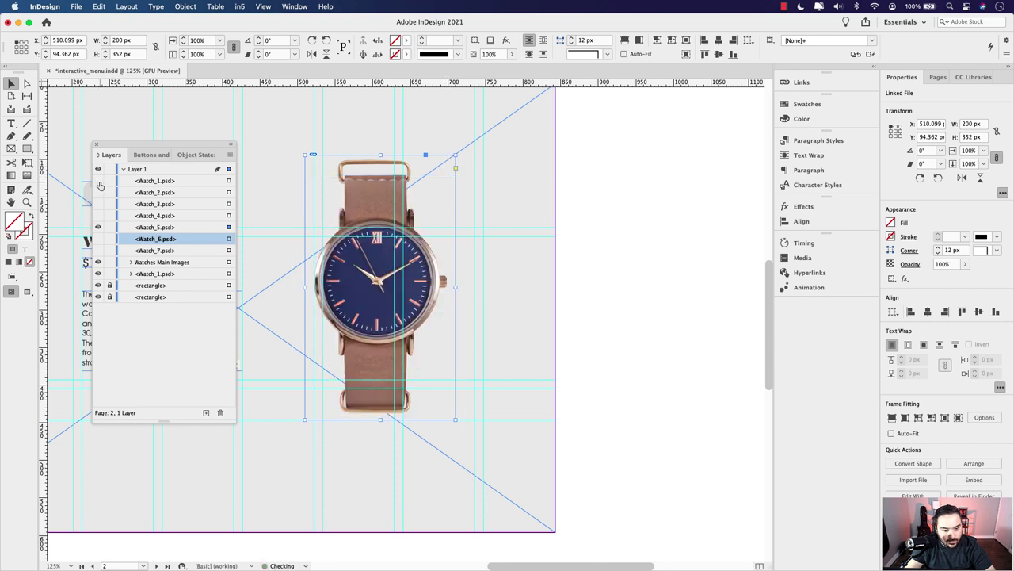
click(98, 181)
key(Down)
key(Down)
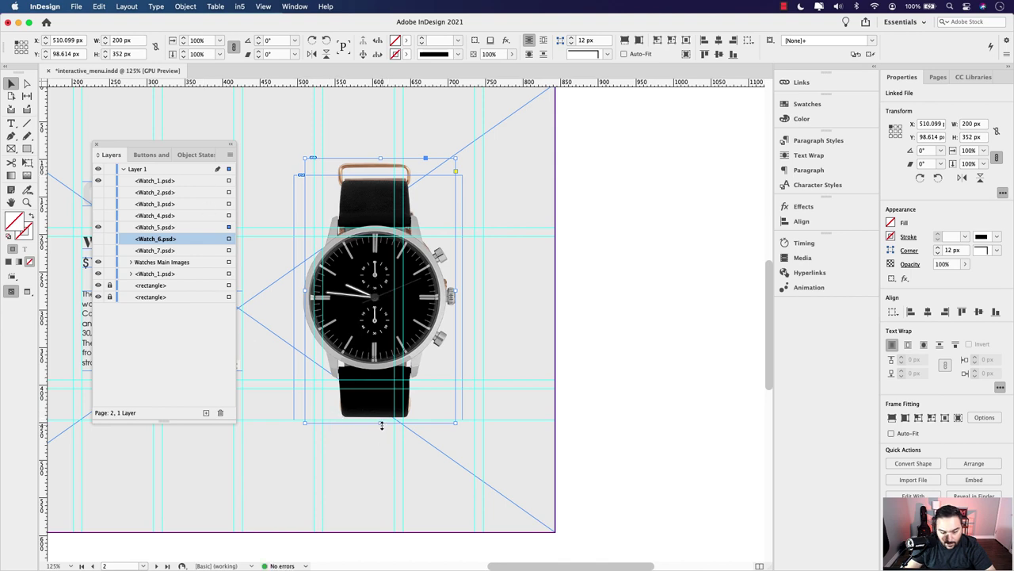
drag(381, 423, 381, 420)
scroll(469, 441, left, 5)
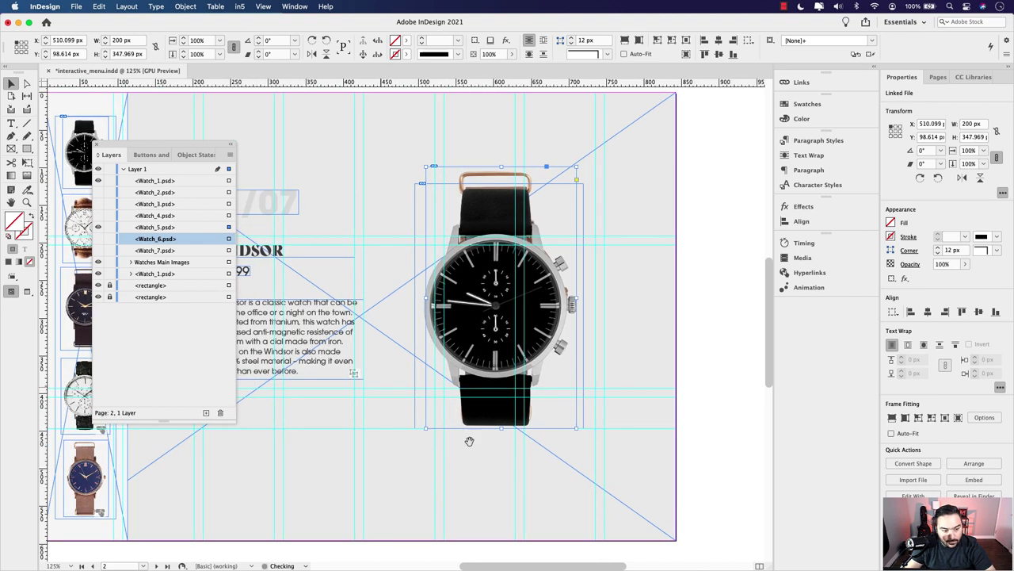
Step: Show the pilot watch image, move it aside and crop empty space from its left, bottom and top
click(97, 228)
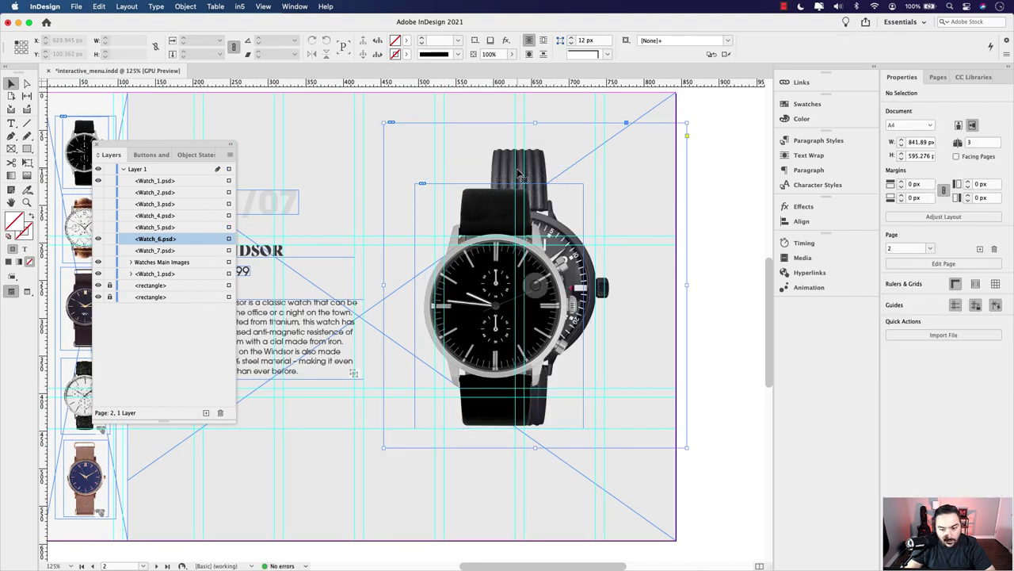
drag(666, 183, 571, 277)
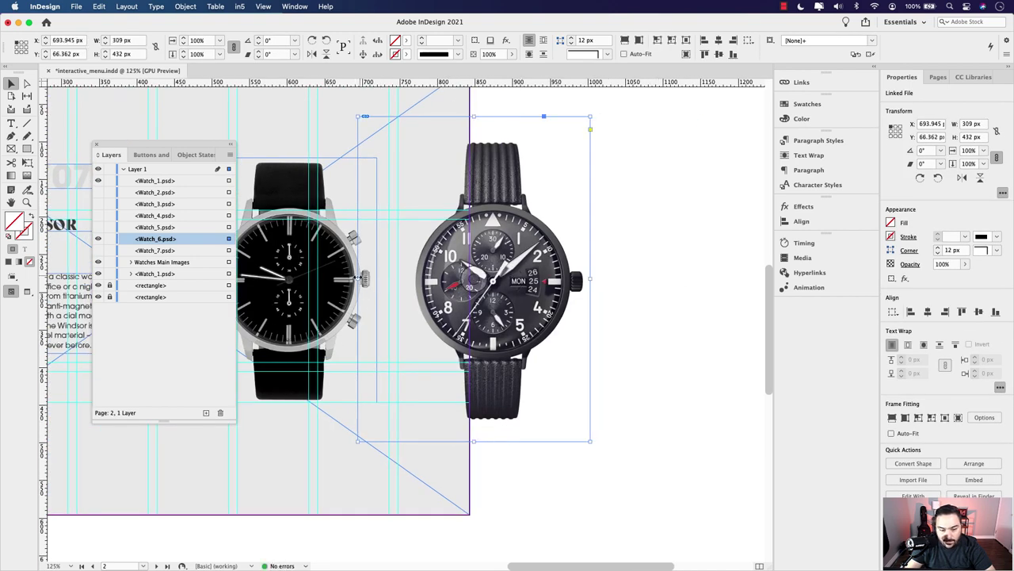
drag(379, 277, 430, 278)
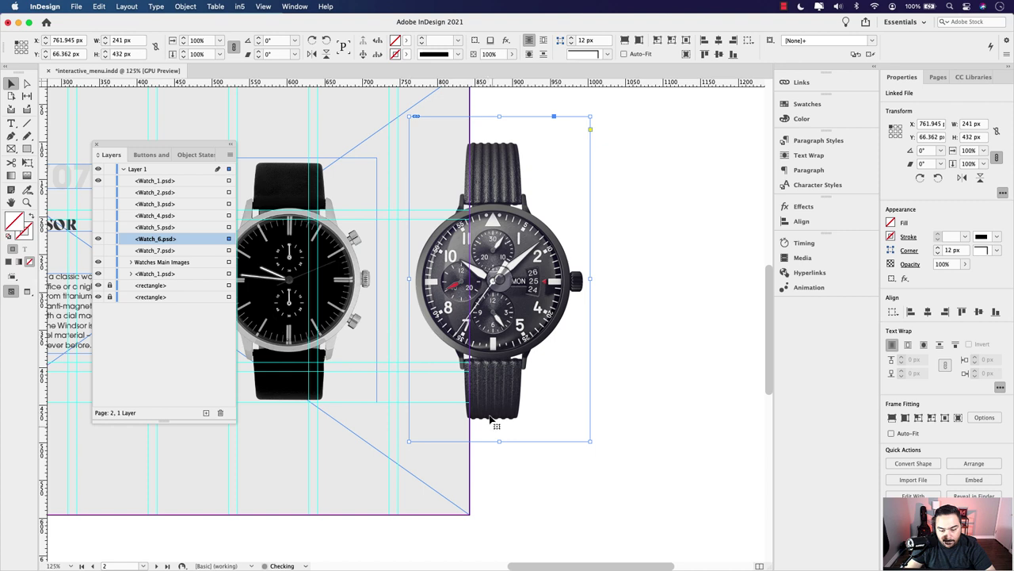
drag(500, 442, 501, 424)
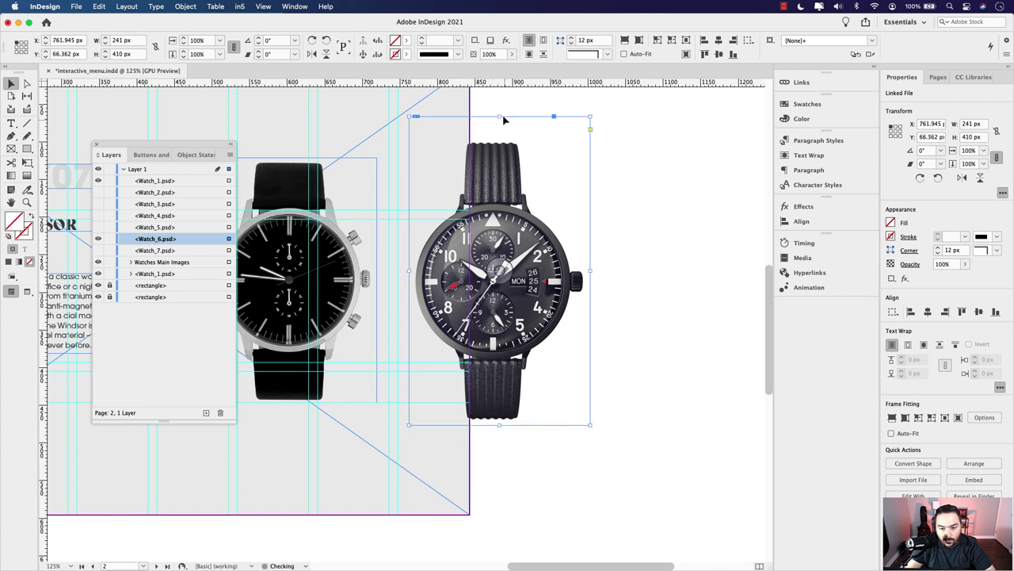
drag(499, 117, 499, 136)
Step: Shrink the pilot watch proportionally and stack it on the first watch at matching size
scroll(602, 238, left, 5)
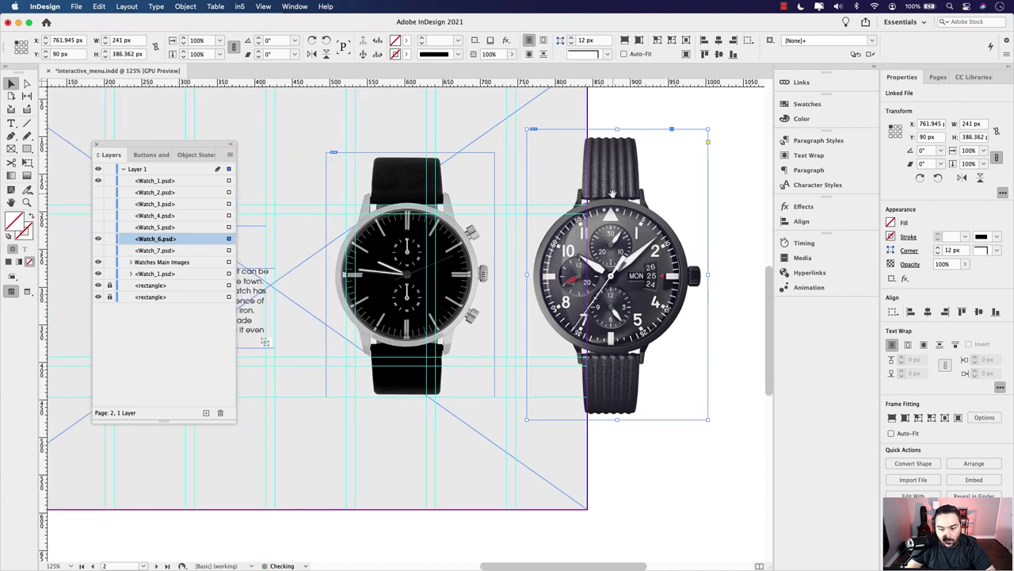
drag(708, 128, 693, 153)
drag(654, 266, 454, 238)
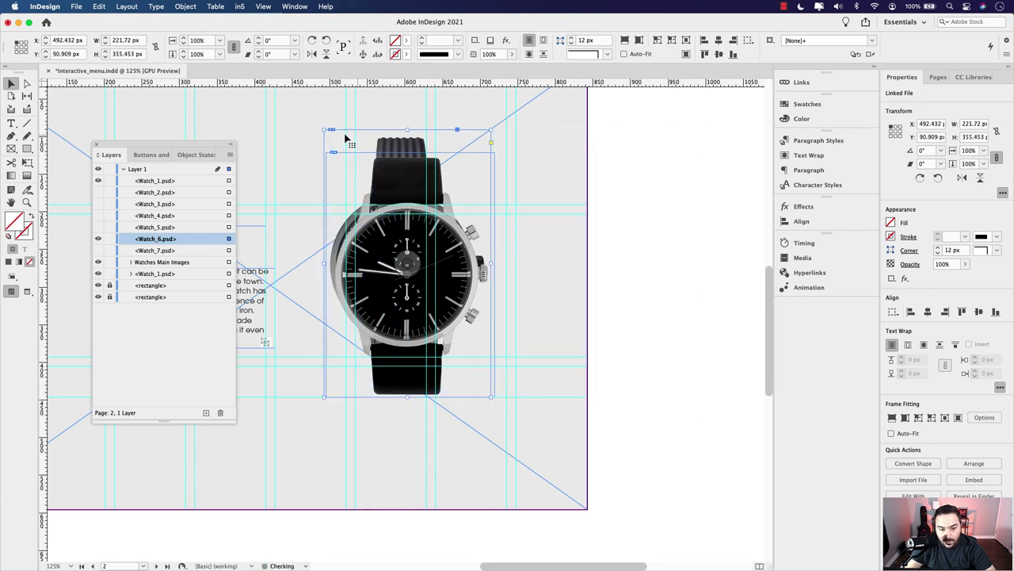
drag(324, 127, 345, 140)
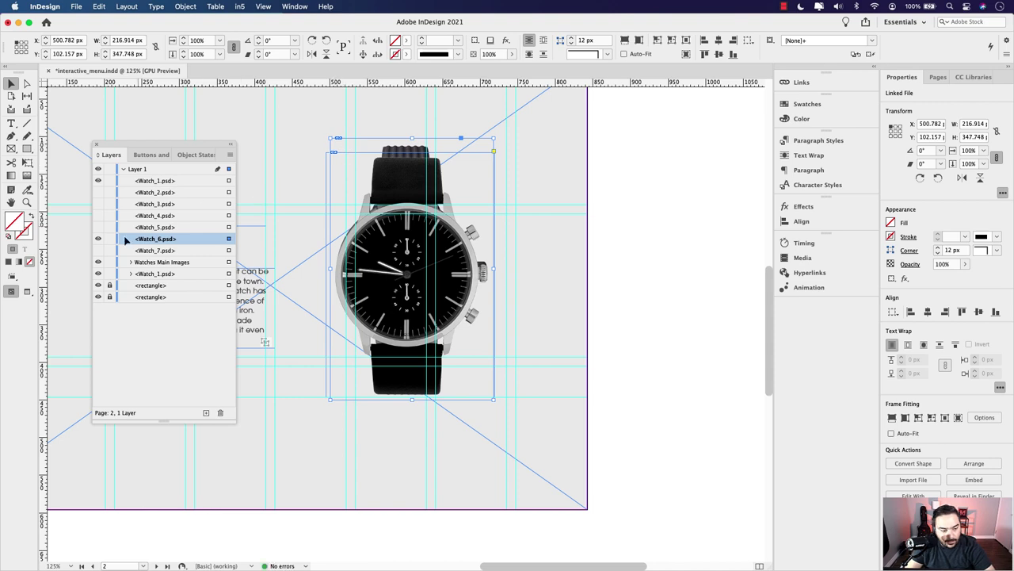
Step: Show the Watch_7 image, move it aside and crop its right, left and top edges
click(99, 250)
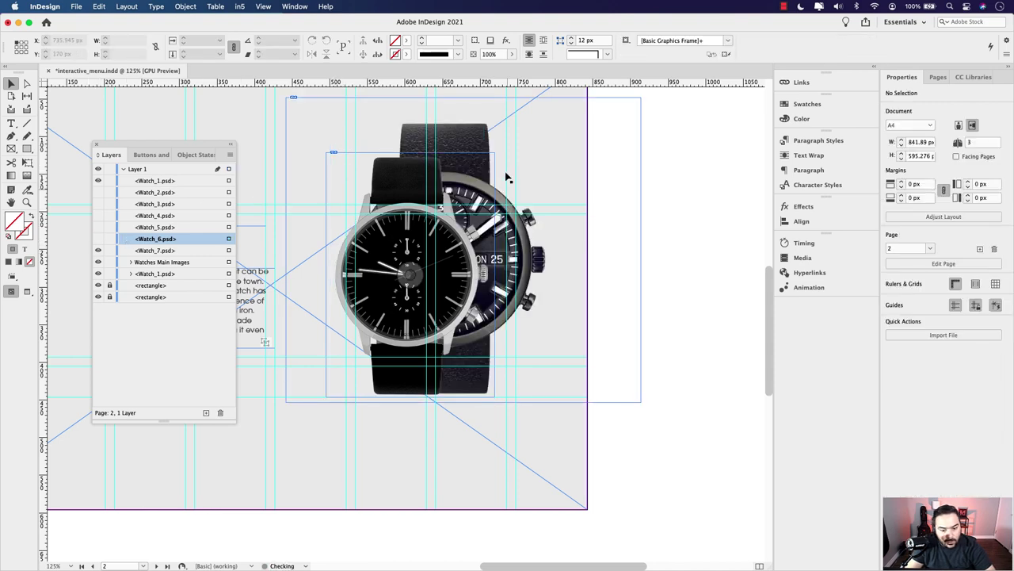
drag(473, 143, 673, 143)
scroll(682, 269, right, 5)
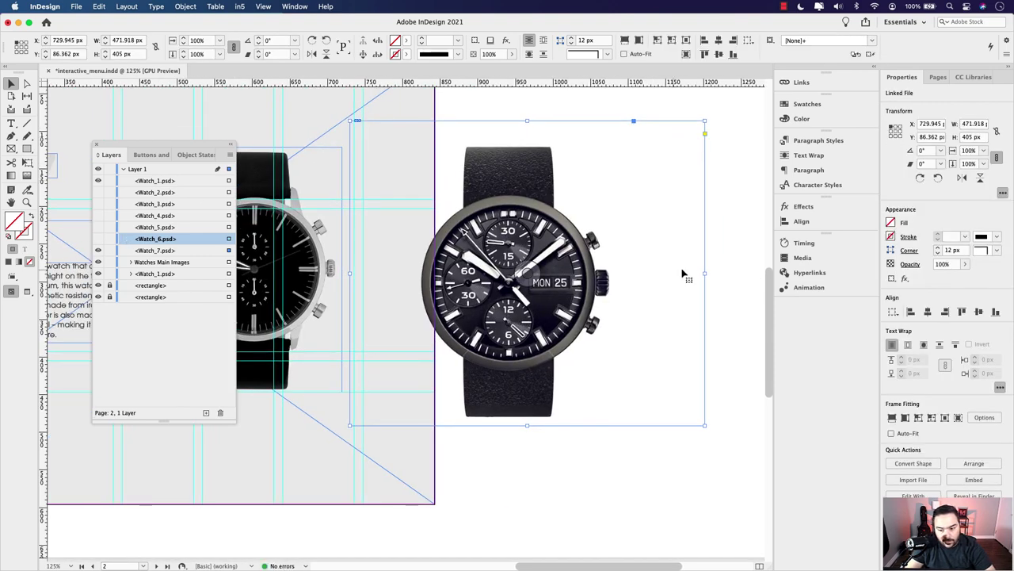
drag(703, 274, 614, 274)
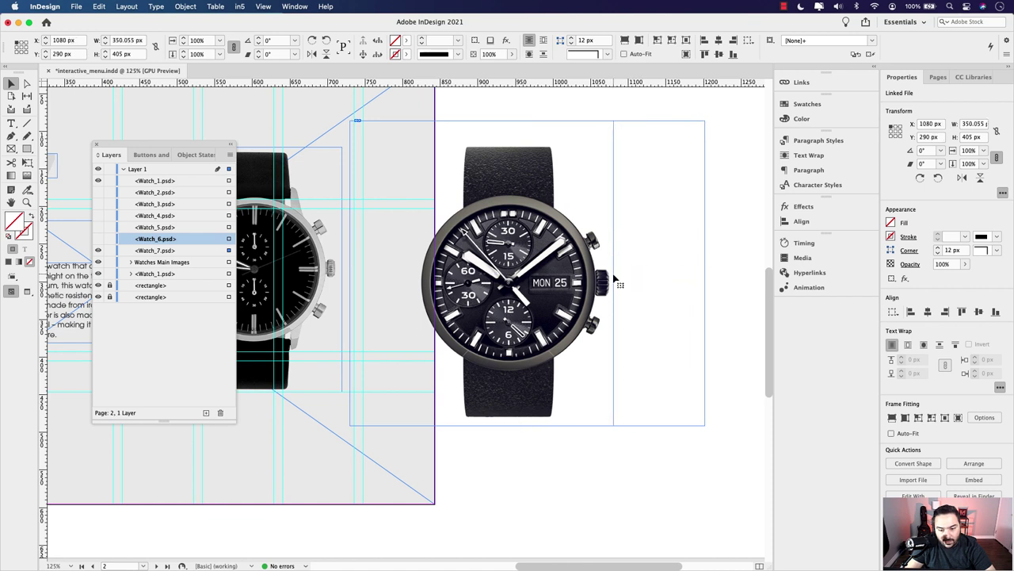
drag(347, 276, 414, 275)
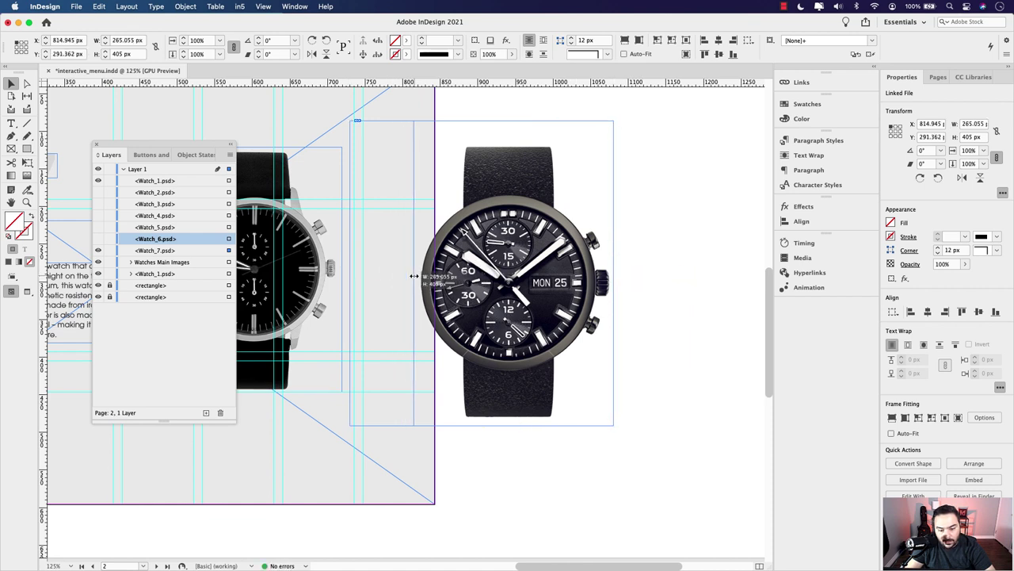
drag(514, 121, 513, 141)
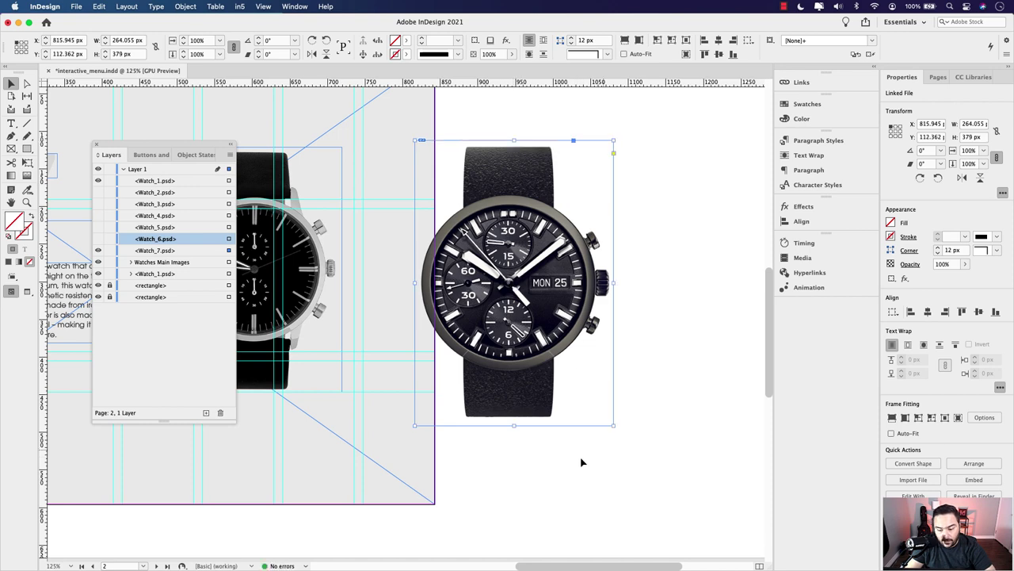
Step: Scale Watch_7 to about 215 × 309 px to match the other watches
drag(613, 426, 416, 361)
scroll(565, 403, left, 5)
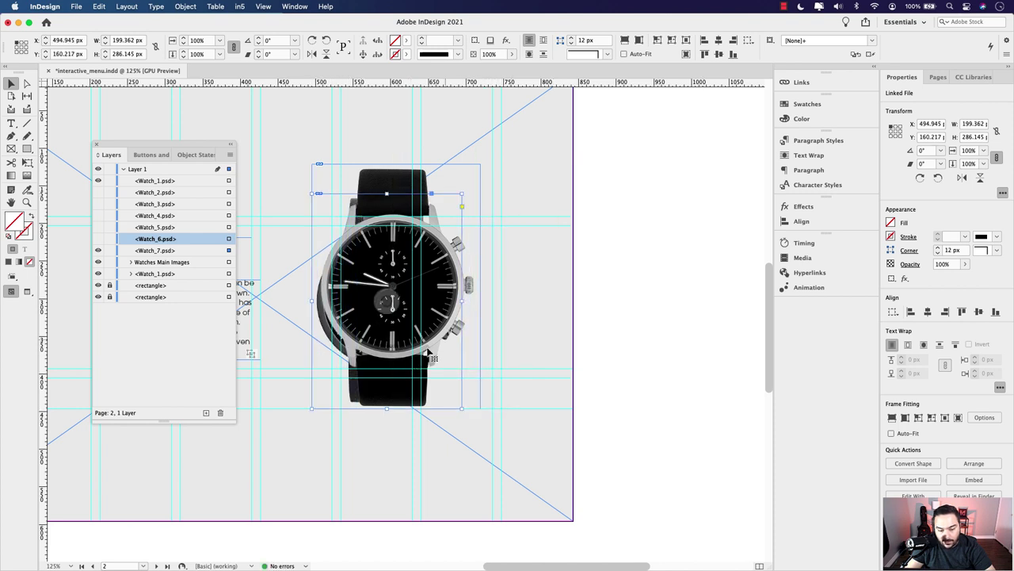
drag(461, 195, 479, 191)
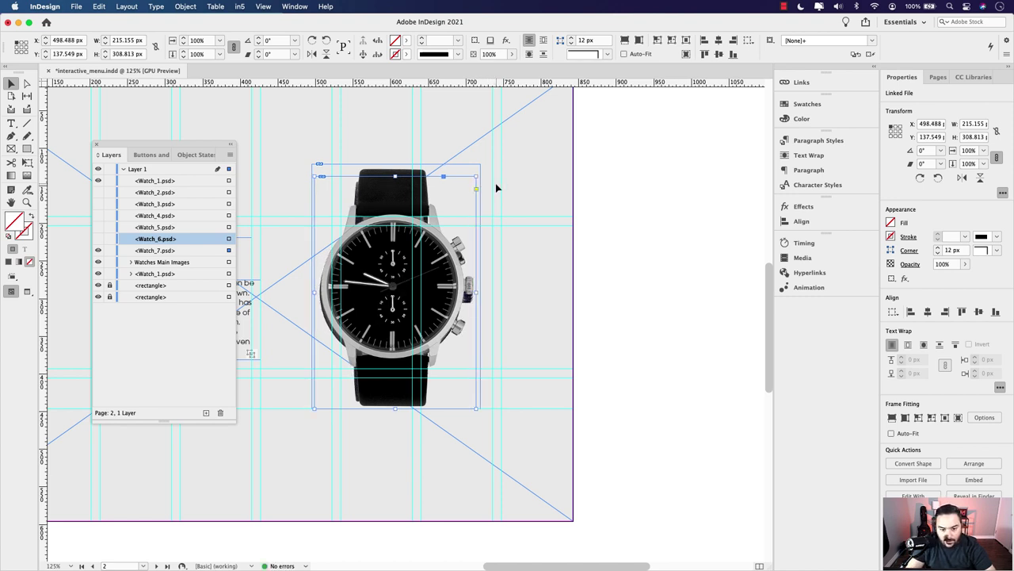
Step: Make Watch_2 through Watch_6 visible and resize Watch_6 to match the stack
scroll(537, 188, left, 3)
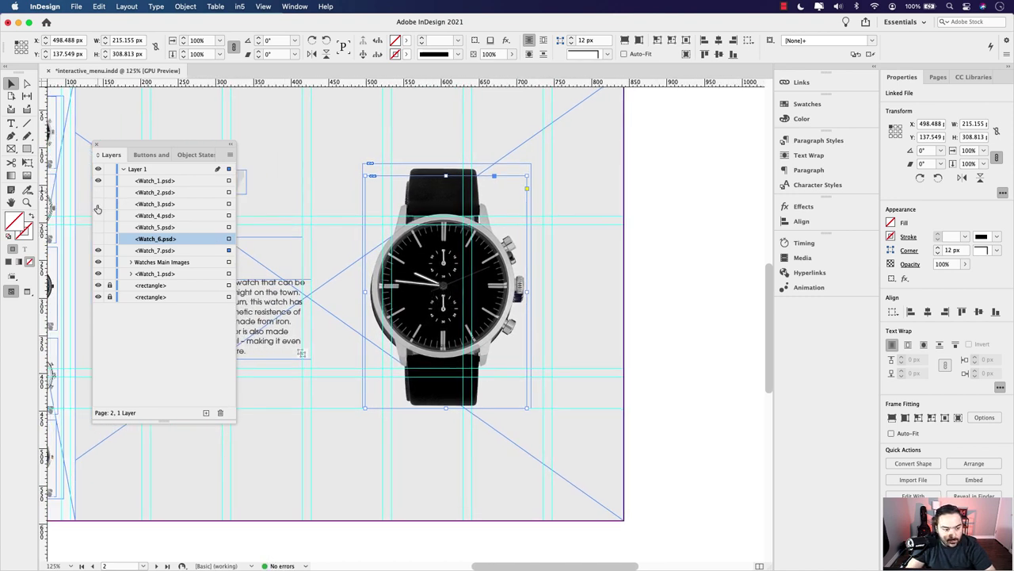
drag(98, 192, 99, 243)
drag(366, 175, 362, 143)
Step: Select all seven watch images and align their horizontal centres, then view the Windsor text
key(super+a)
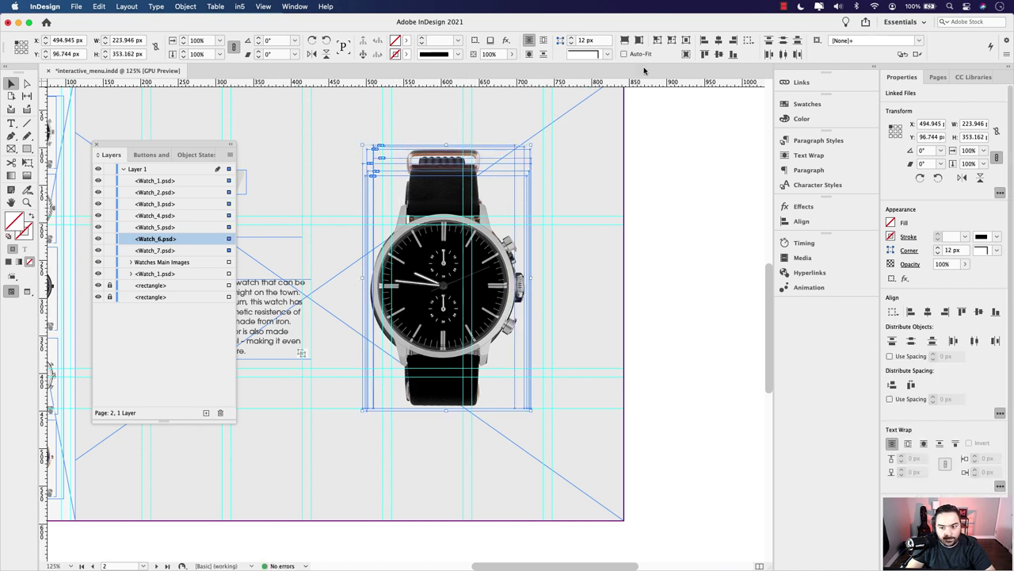
click(719, 41)
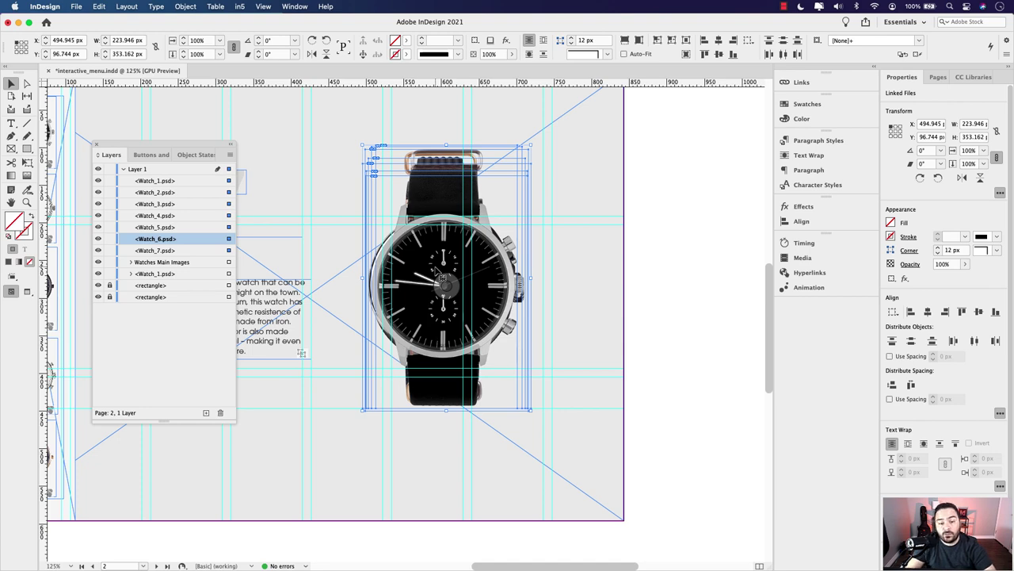
drag(439, 273, 634, 271)
scroll(334, 192, left, 3)
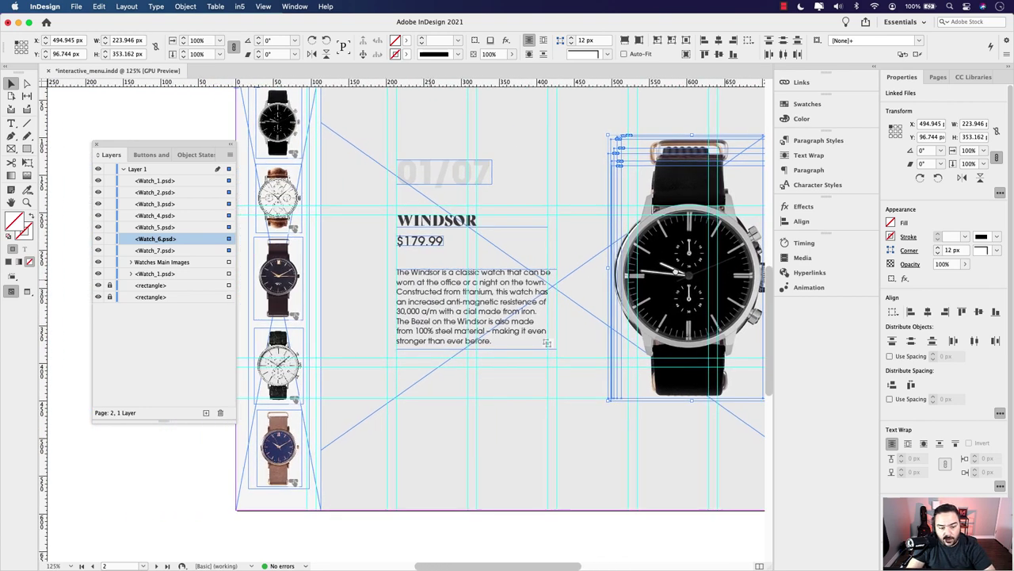
scroll(335, 192, right, 3)
scroll(334, 192, up, 1)
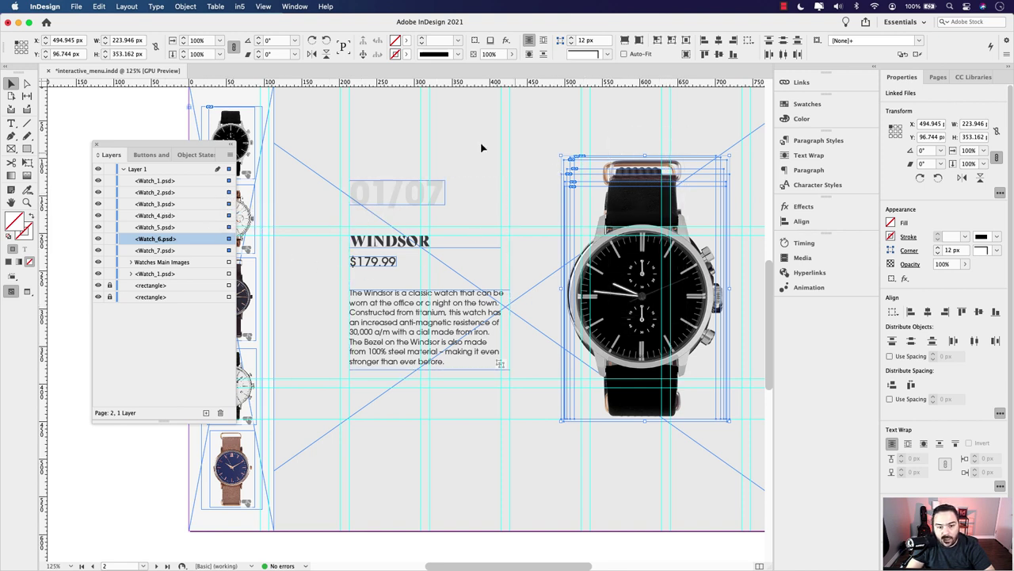
Step: Convert the stacked watch images into a seven-state multi-state object and preview States 2–7
click(194, 155)
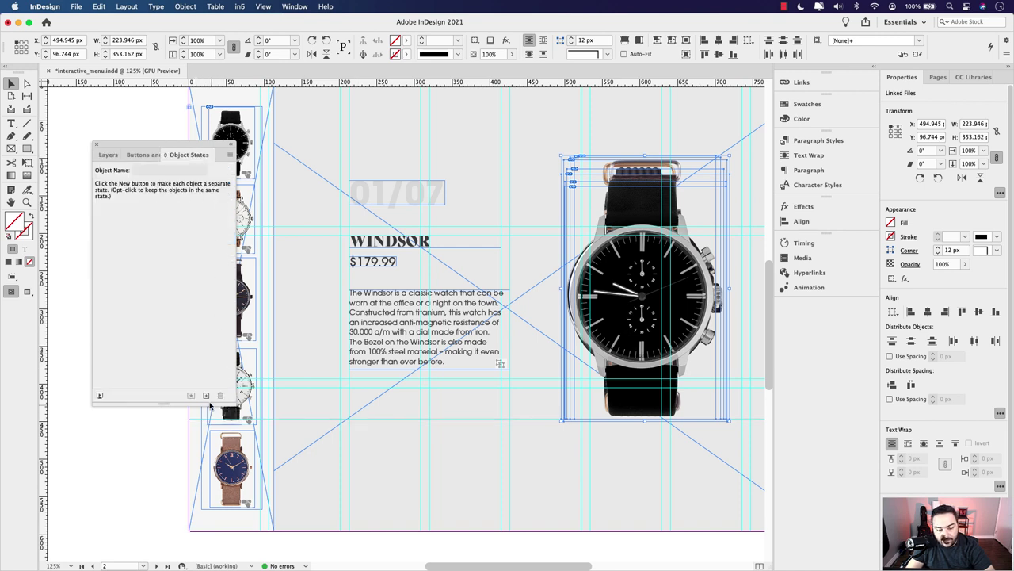
click(206, 396)
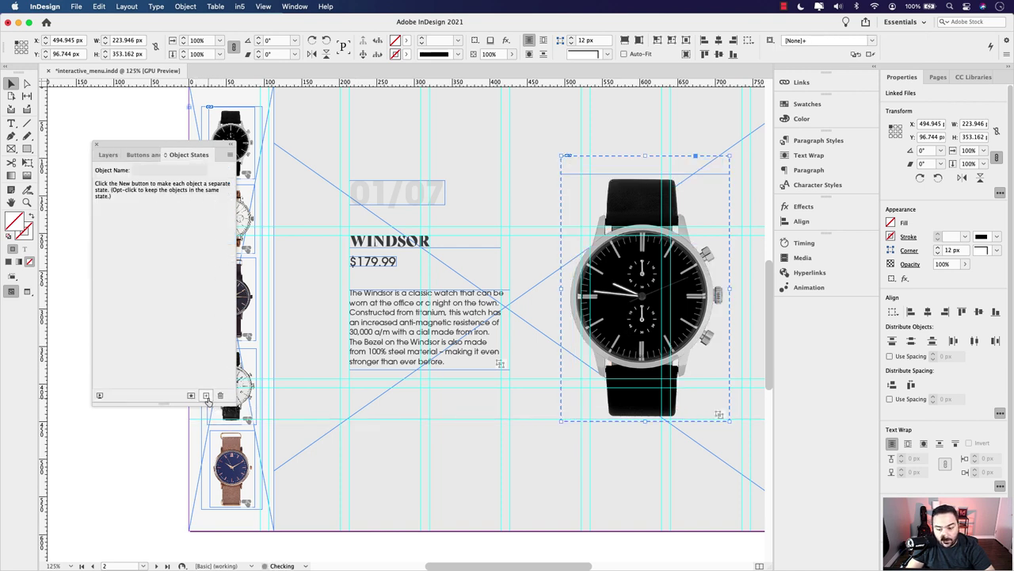
click(125, 210)
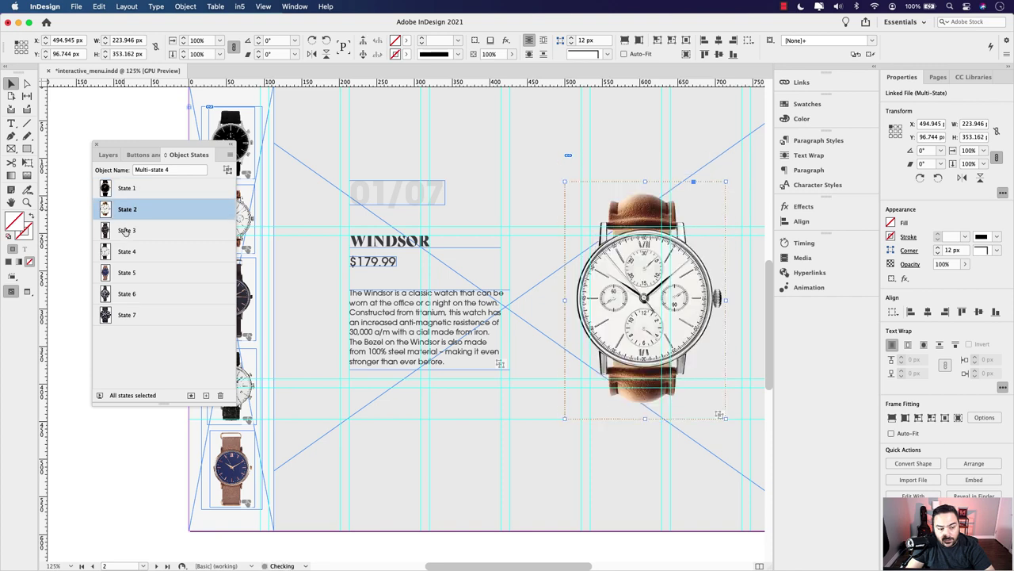
click(126, 231)
click(125, 252)
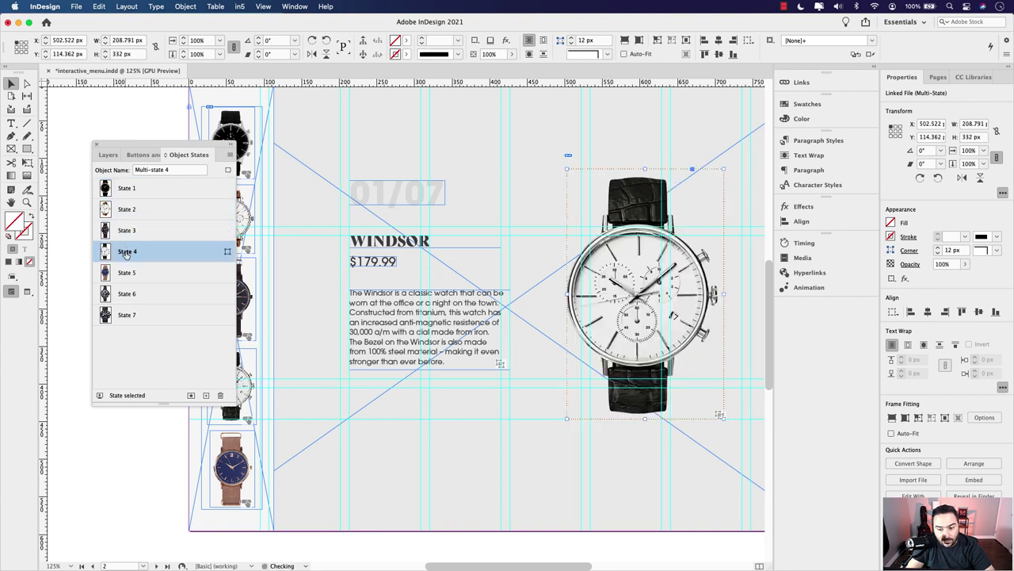
click(132, 273)
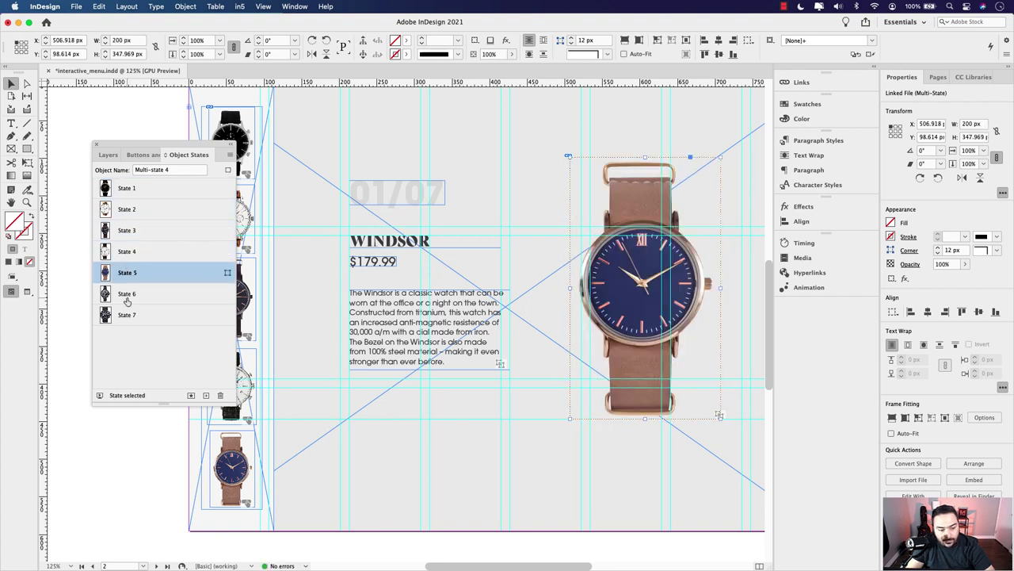
click(127, 294)
click(125, 316)
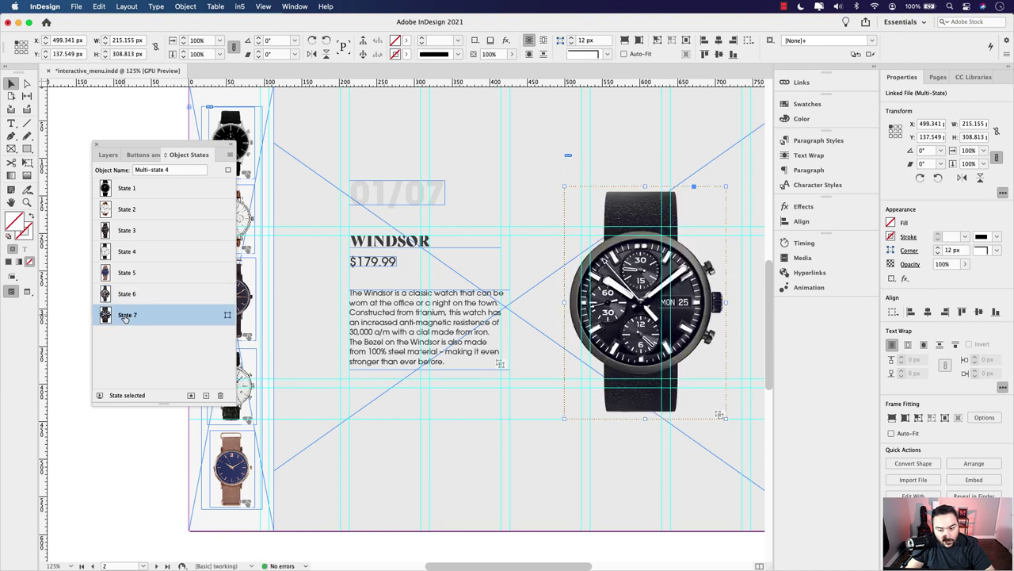
Step: Compare States 1–5, checking how the State 4 chronograph lines up
click(125, 253)
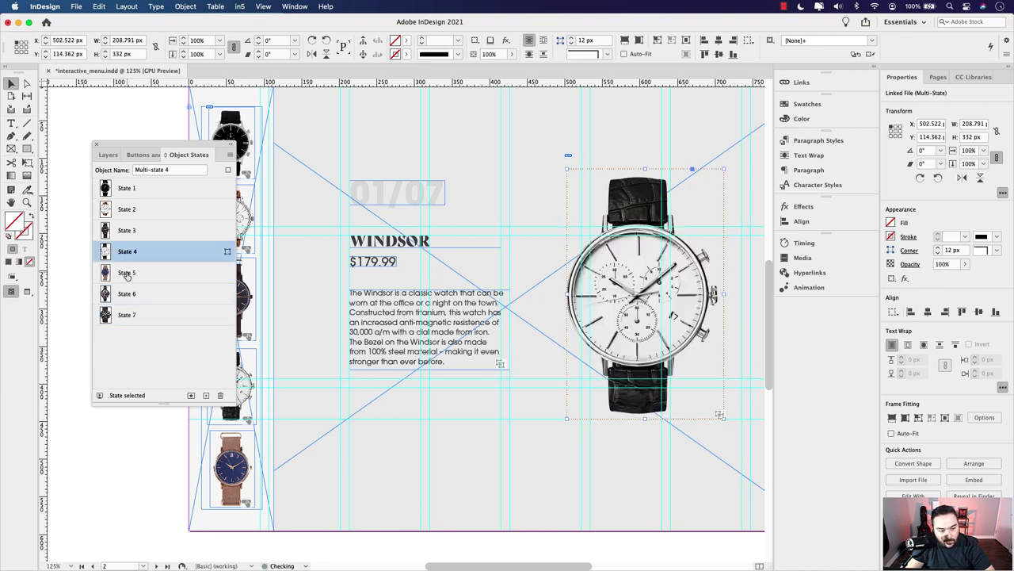
click(127, 274)
click(127, 250)
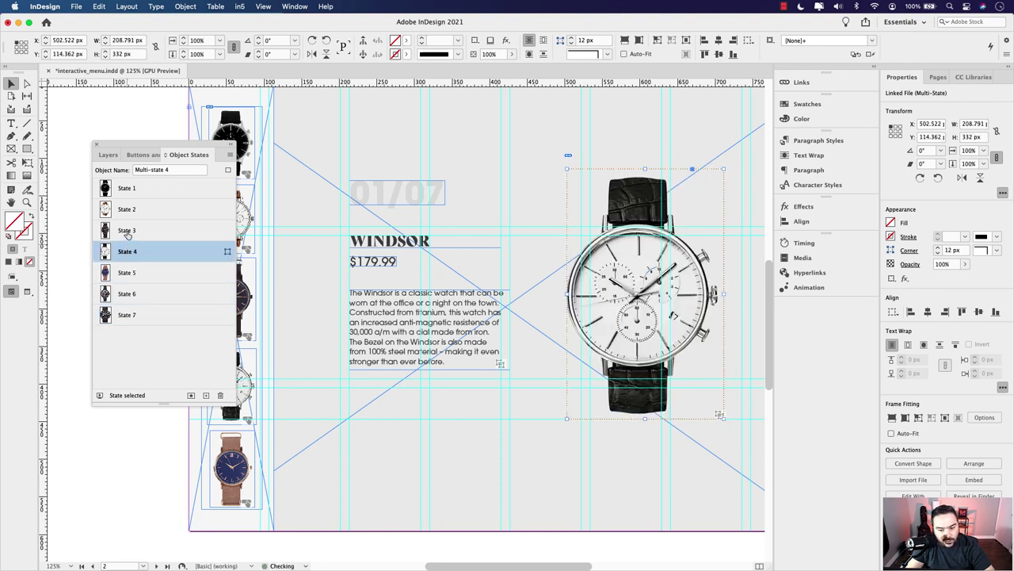
click(127, 229)
click(127, 210)
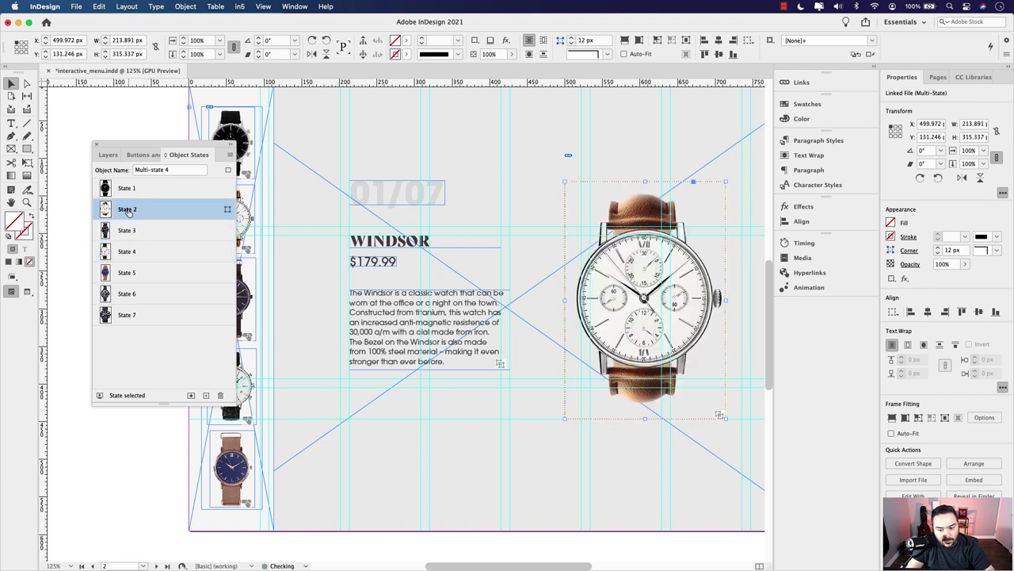
click(126, 192)
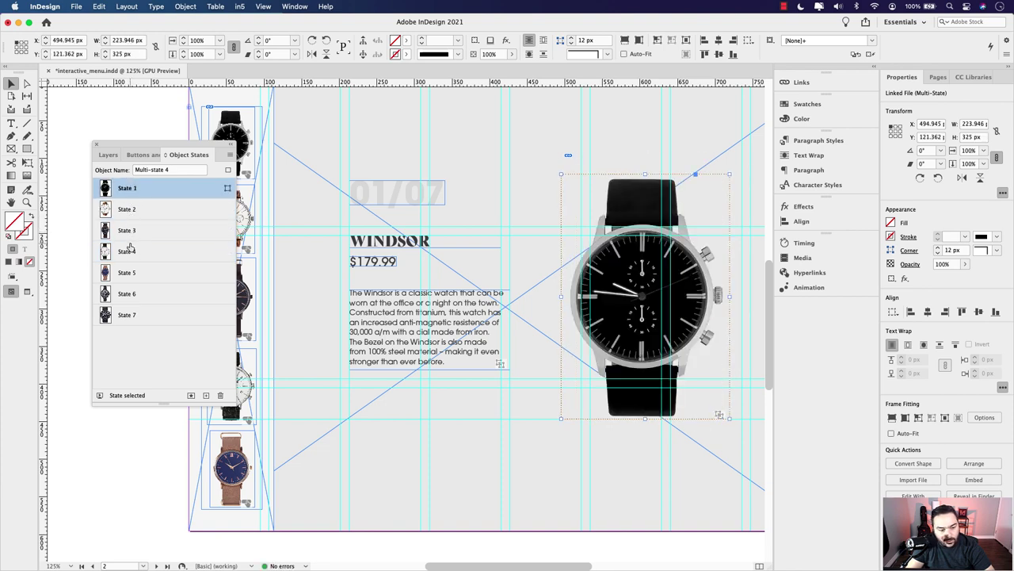
click(128, 251)
click(129, 272)
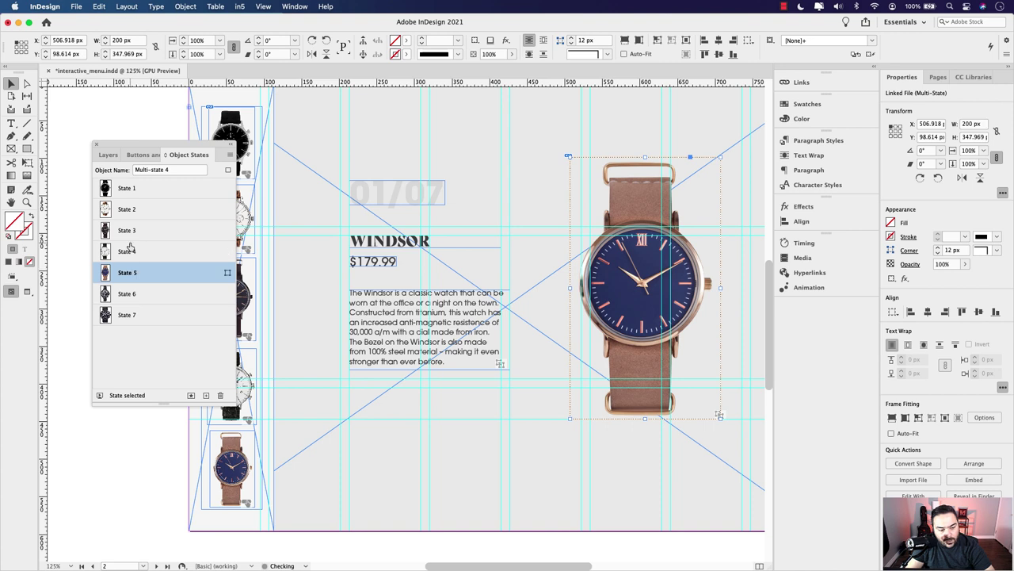
click(129, 248)
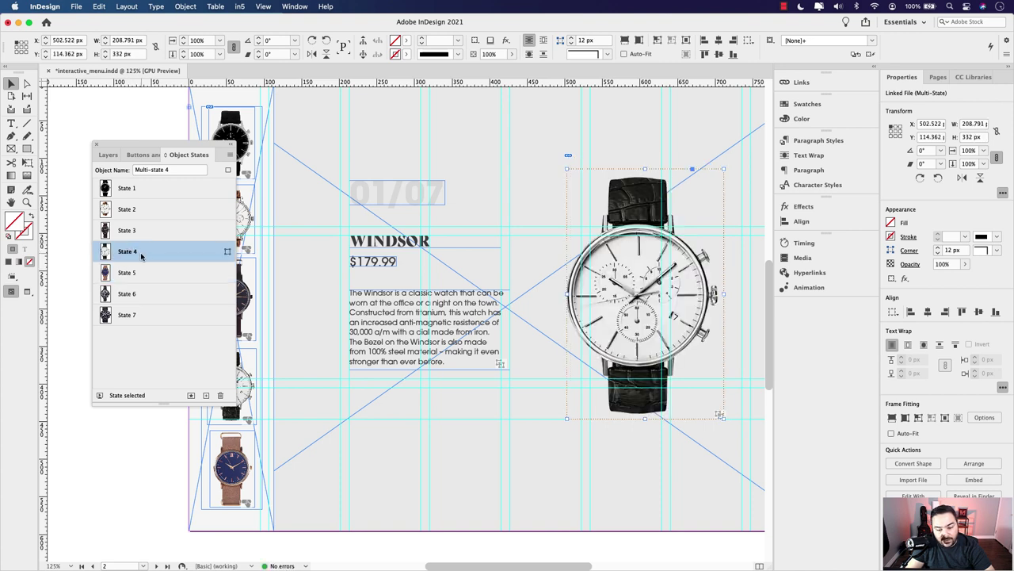
Step: Nudge the State 4 chronograph image slightly right, then show State 3 and deselect
click(656, 277)
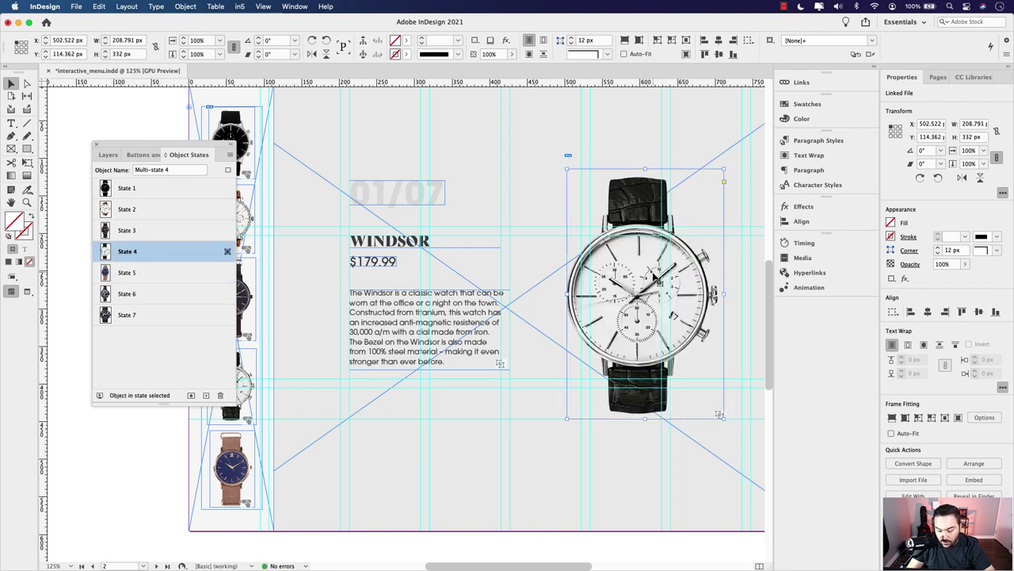
drag(654, 277, 656, 277)
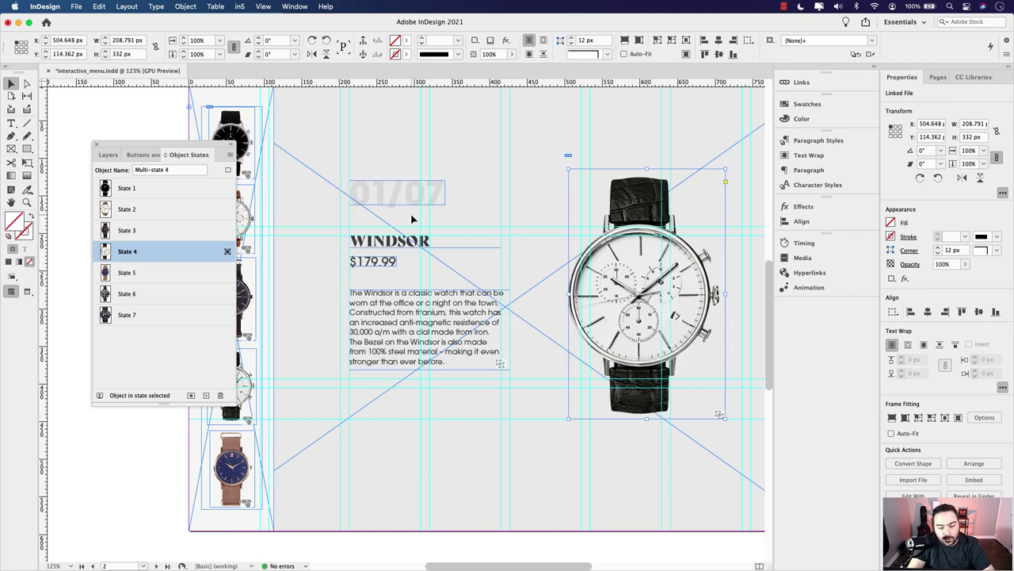
click(153, 229)
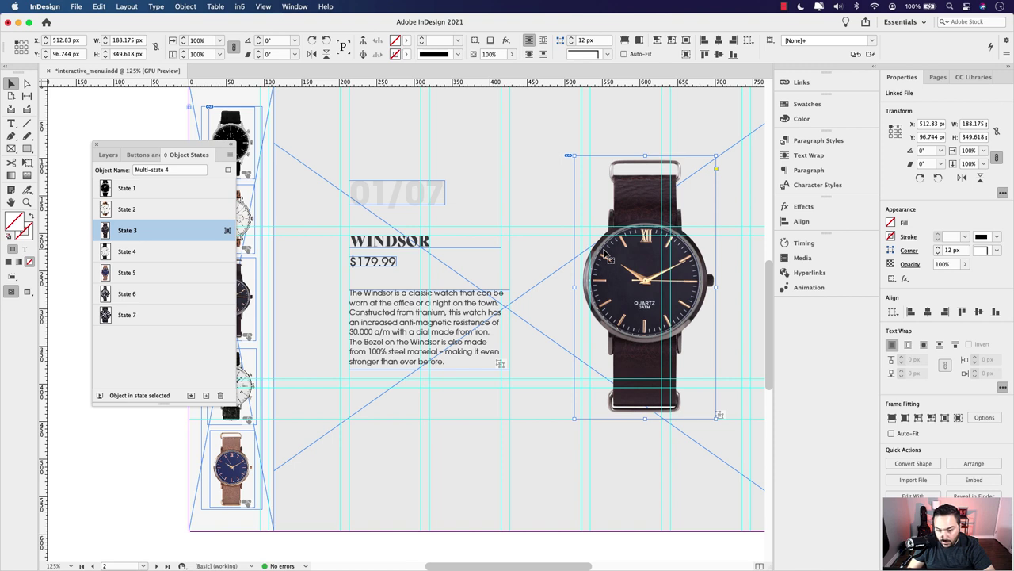
click(500, 164)
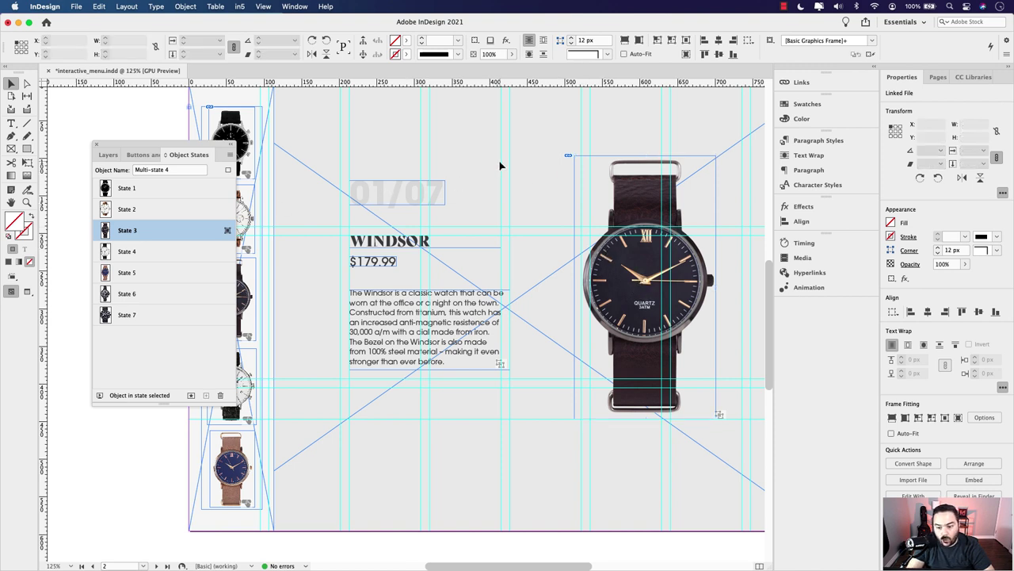
Step: Rename the watch image multi-state object to 'Watch Images 2'
click(653, 212)
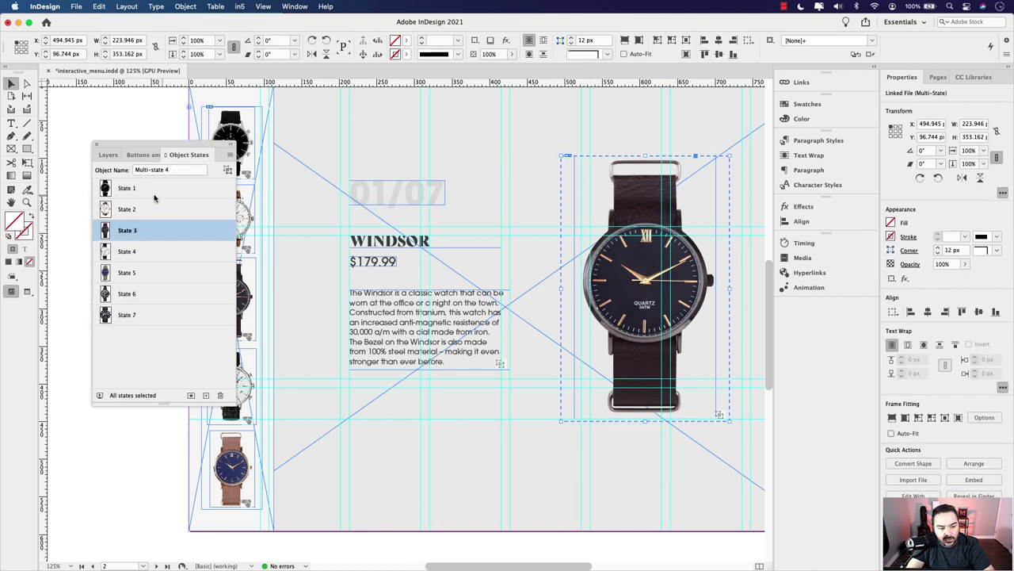
click(131, 189)
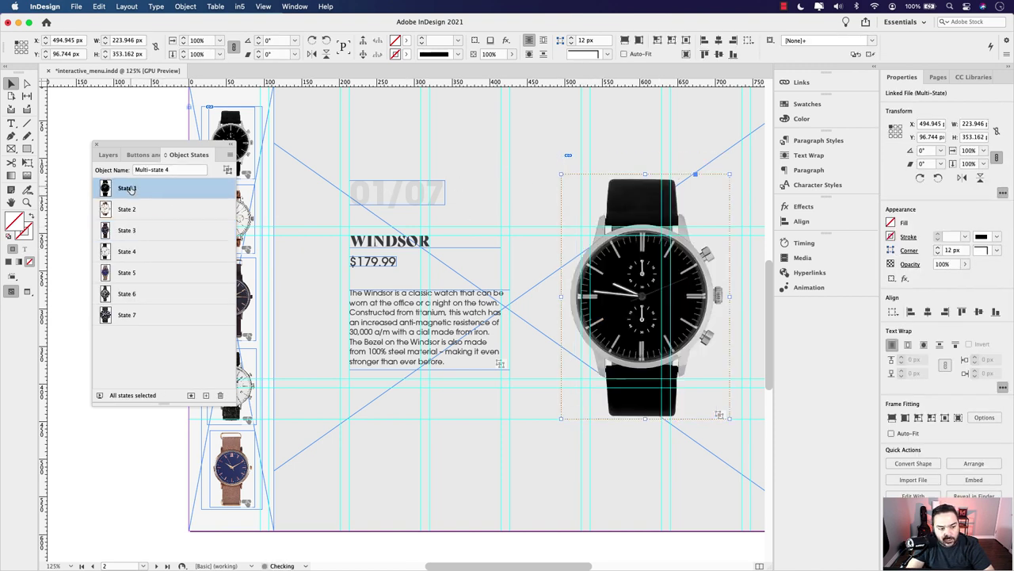
click(176, 170)
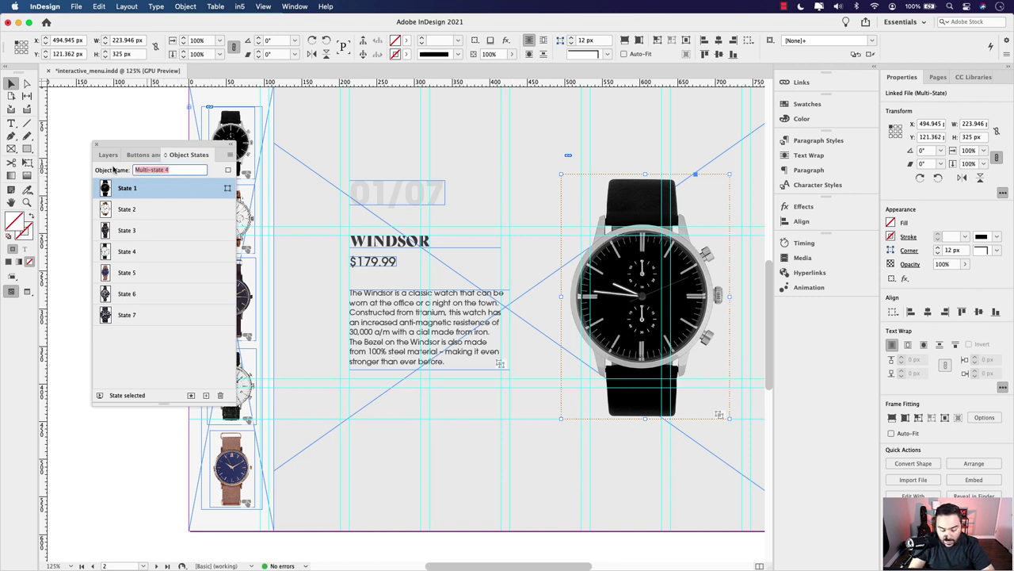
text(Watches Ma)
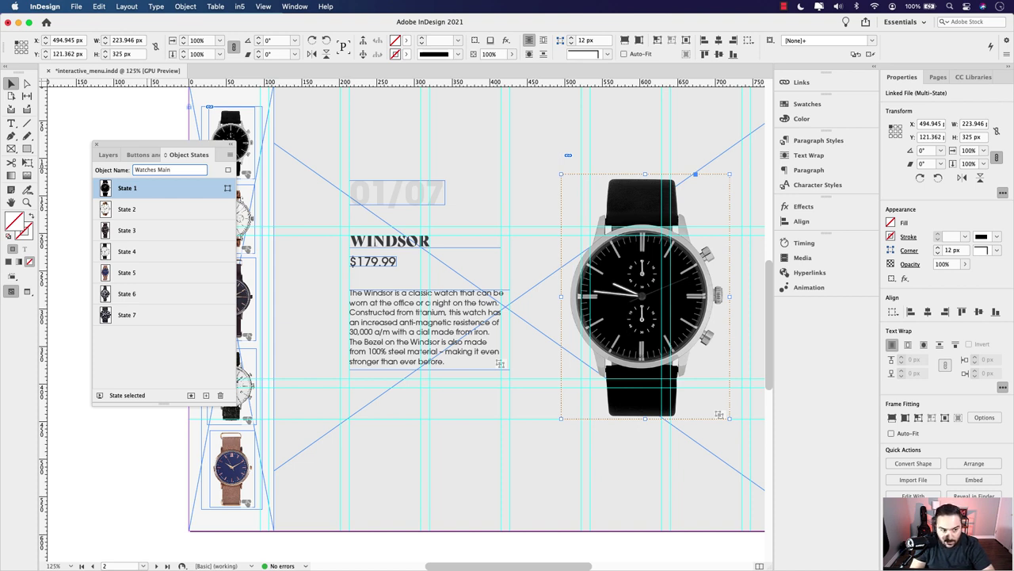
key(Return)
text(Wat)
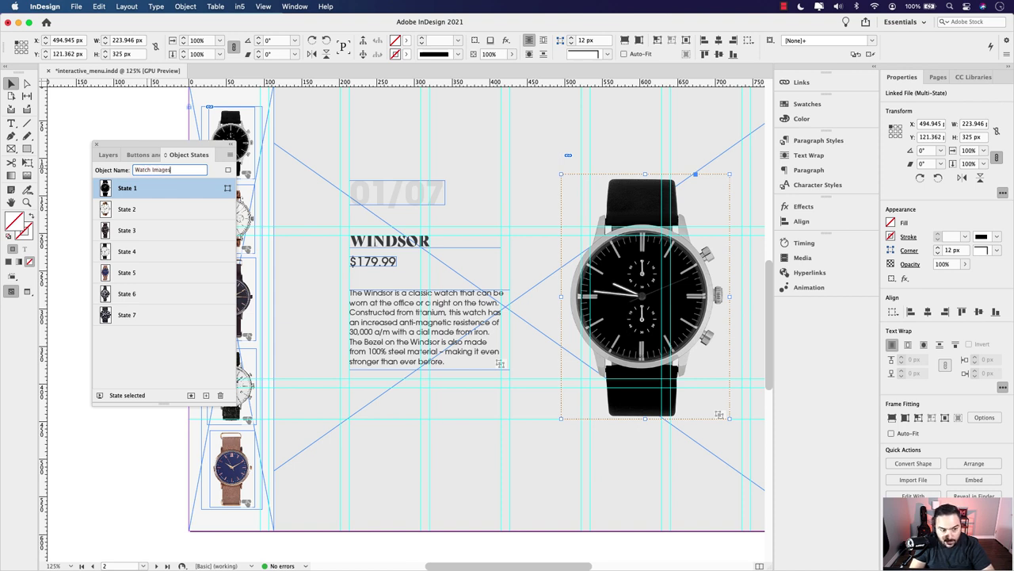
key(Return)
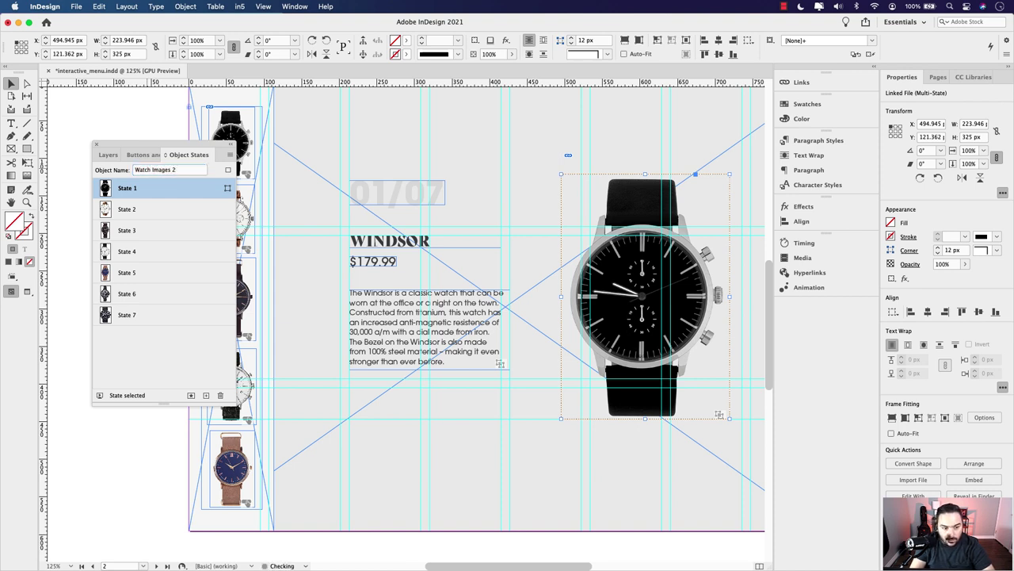
Step: Rename the Windsor text multi-state object to 'Watches Info', then reselect the watch images
click(394, 305)
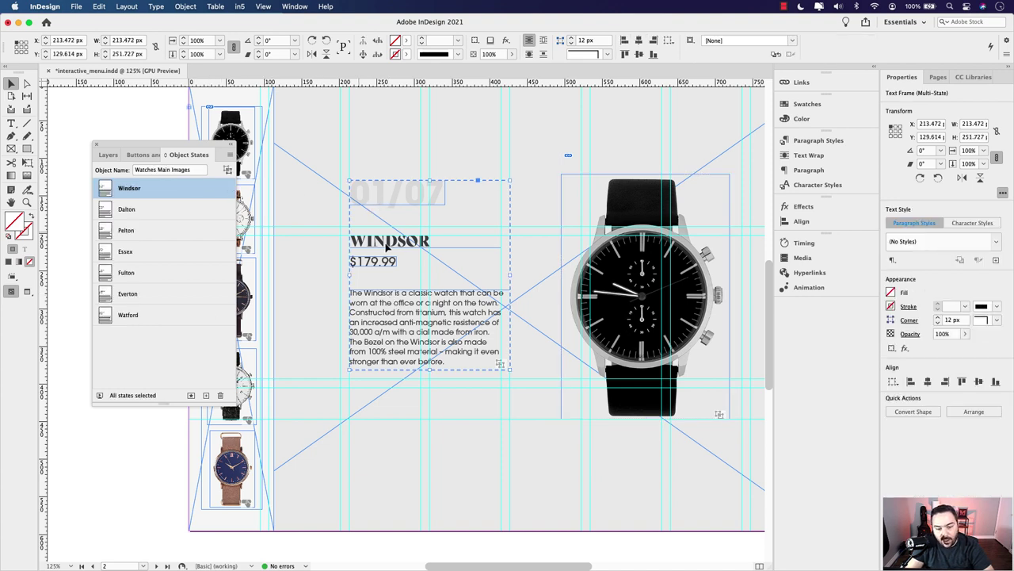
double_click(183, 170)
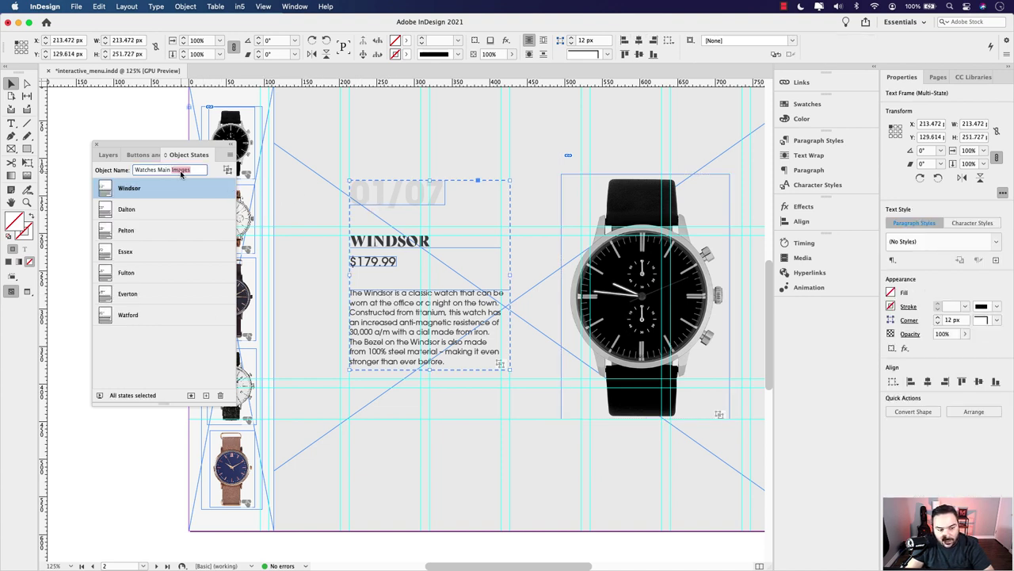
key(BackSpace)
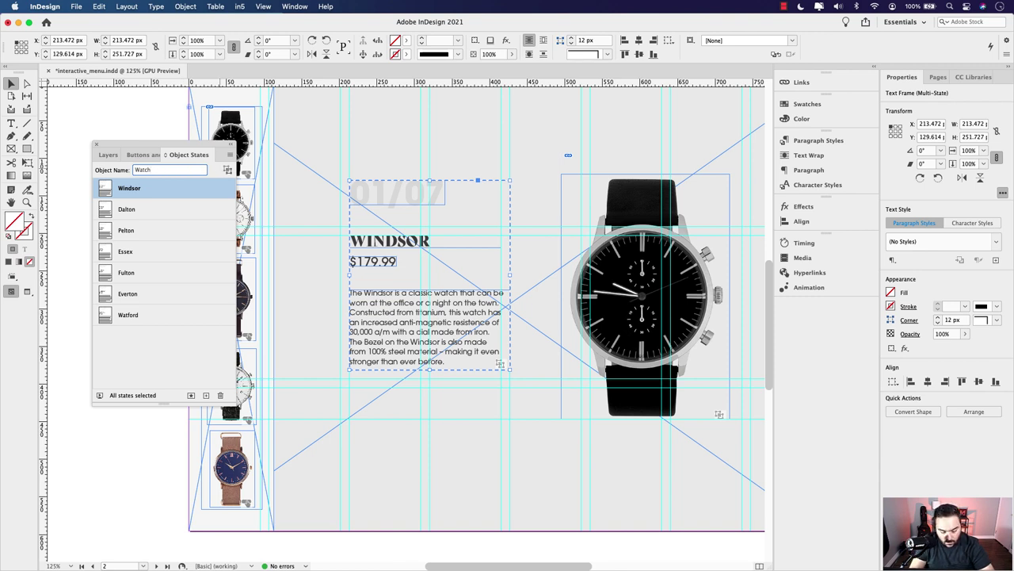
key(Return)
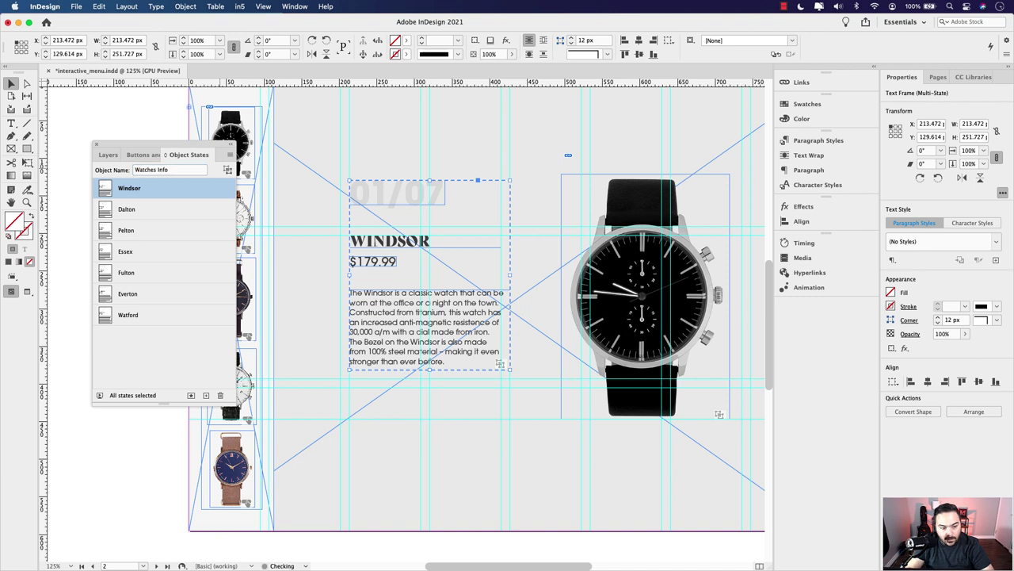
click(646, 266)
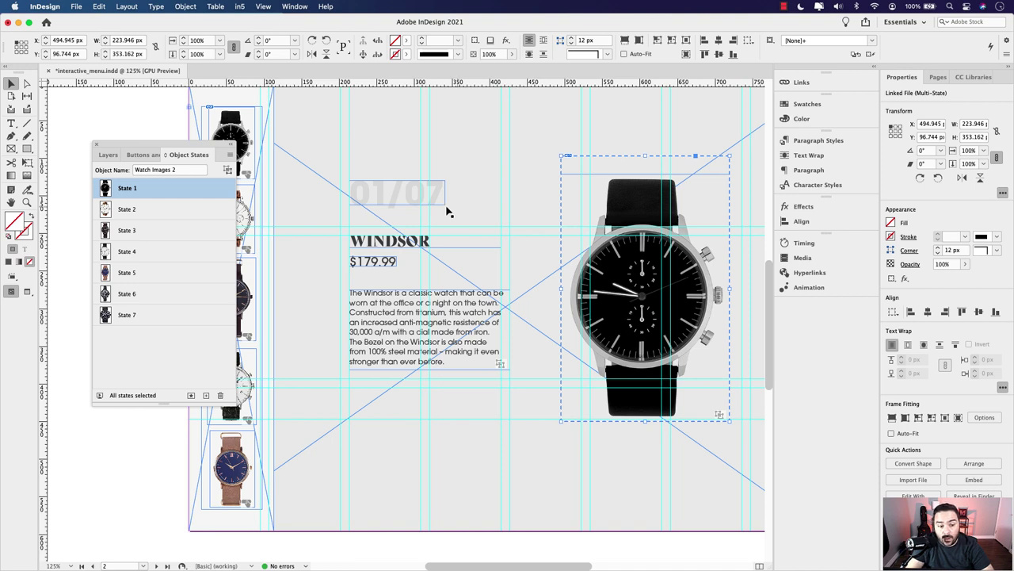
Step: Move the Object States panel aside and bring the thumbnail column into view
drag(179, 148, 124, 142)
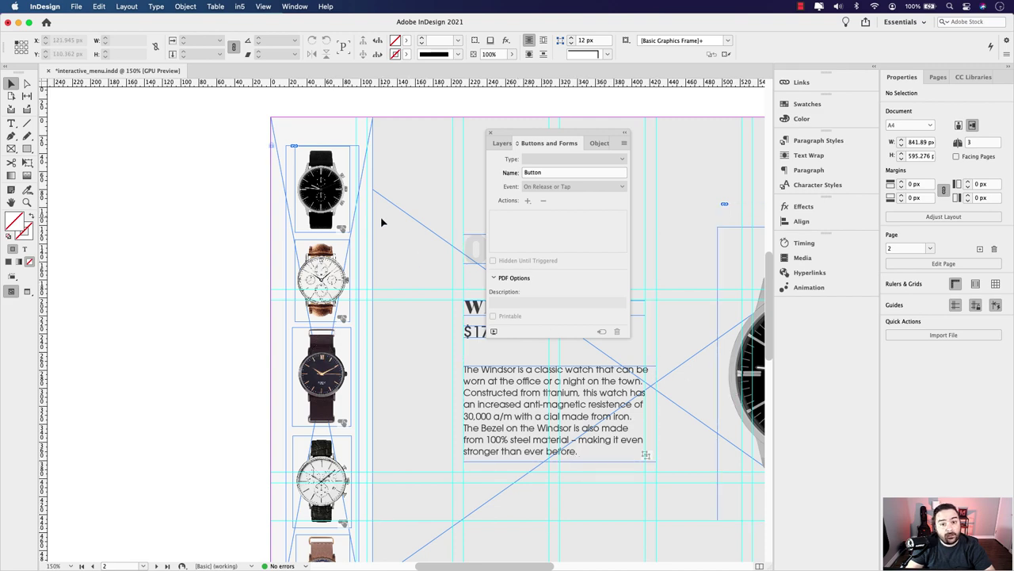
scroll(339, 190, up, 5)
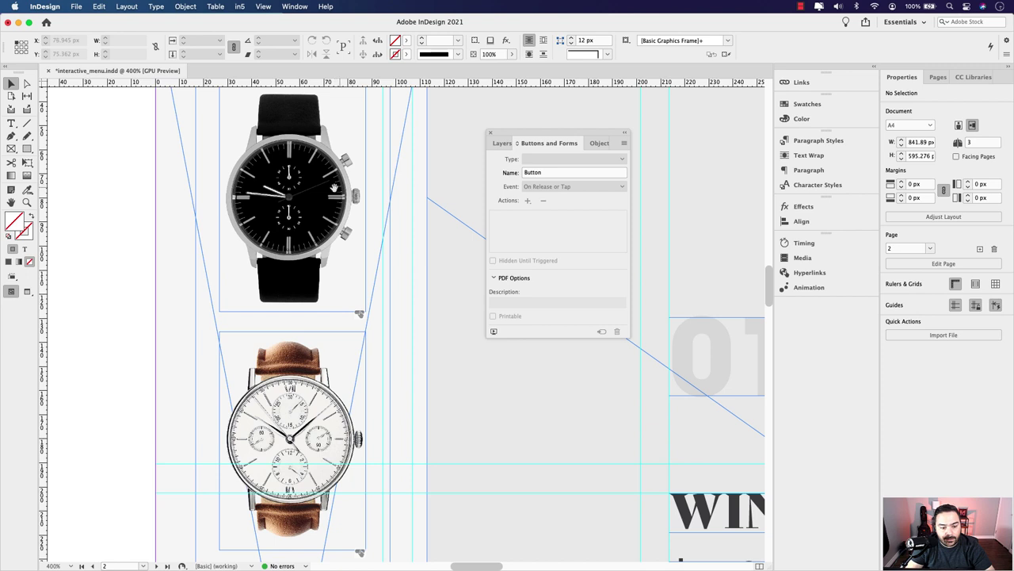
Step: Select the black watch thumbnail group and give it a Go To State action for Windsor
click(349, 210)
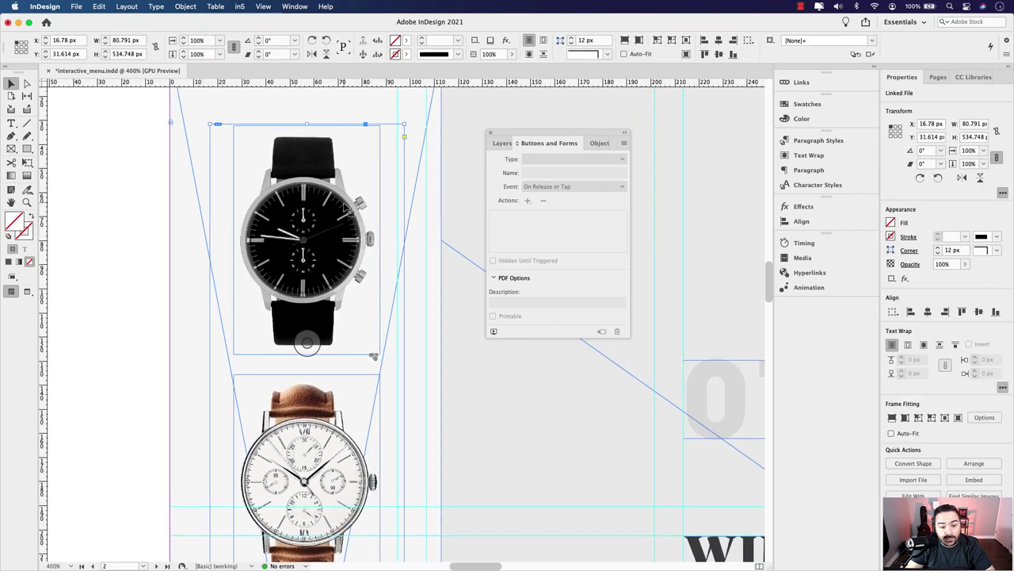
click(343, 201)
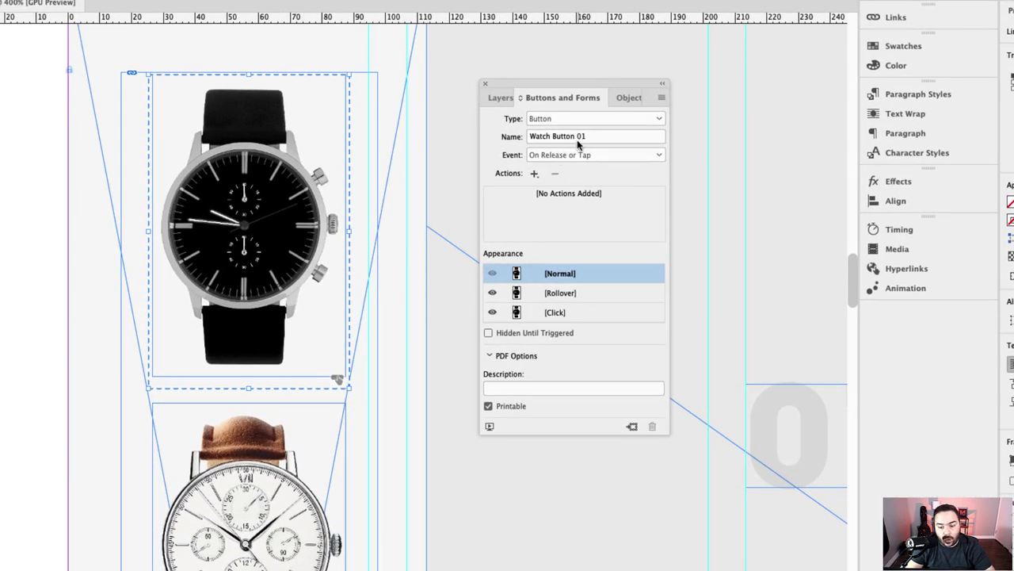
click(534, 174)
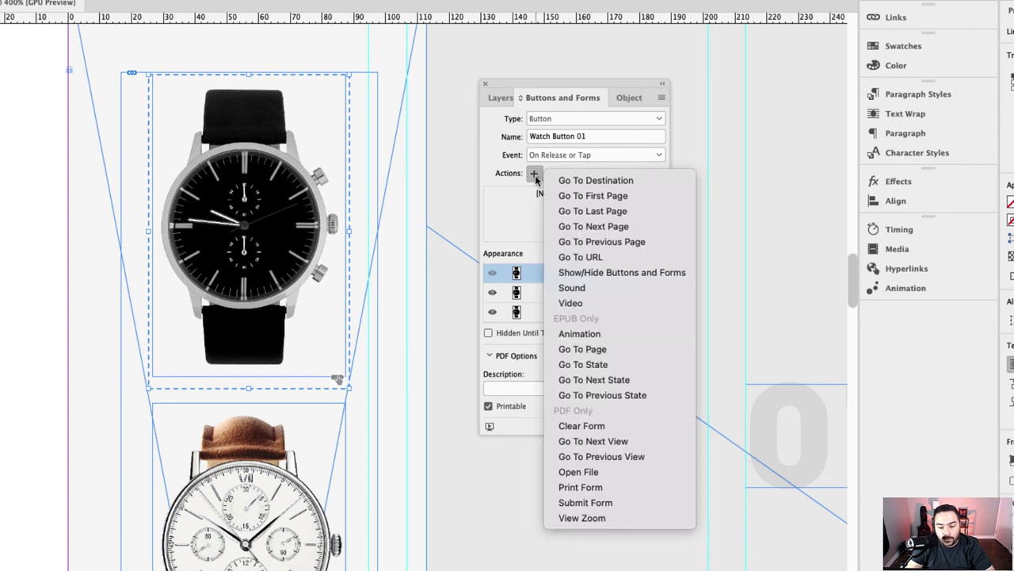
click(620, 365)
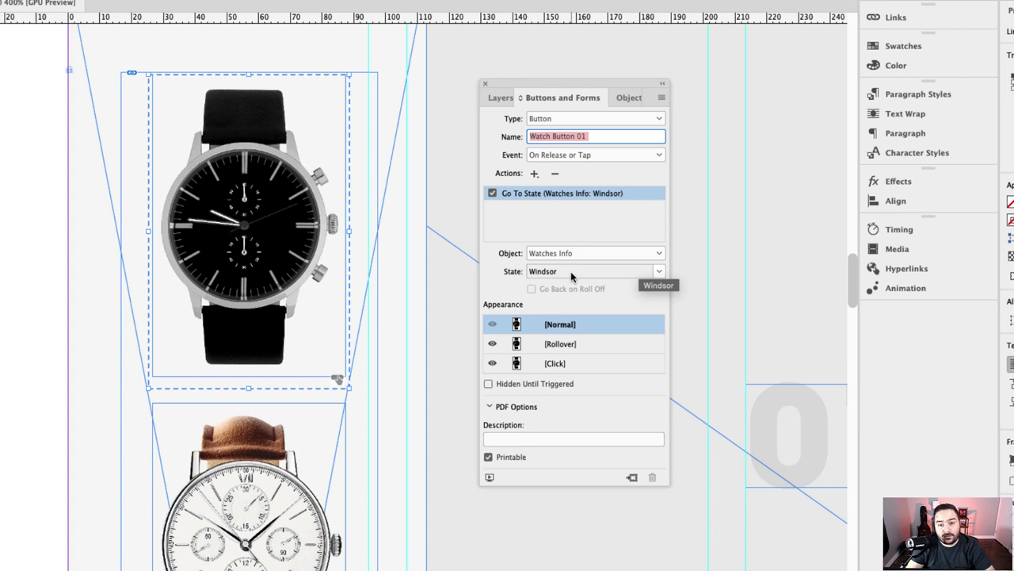
Step: Add a second Go To State action targeting Watch Images 2, State 1
click(534, 174)
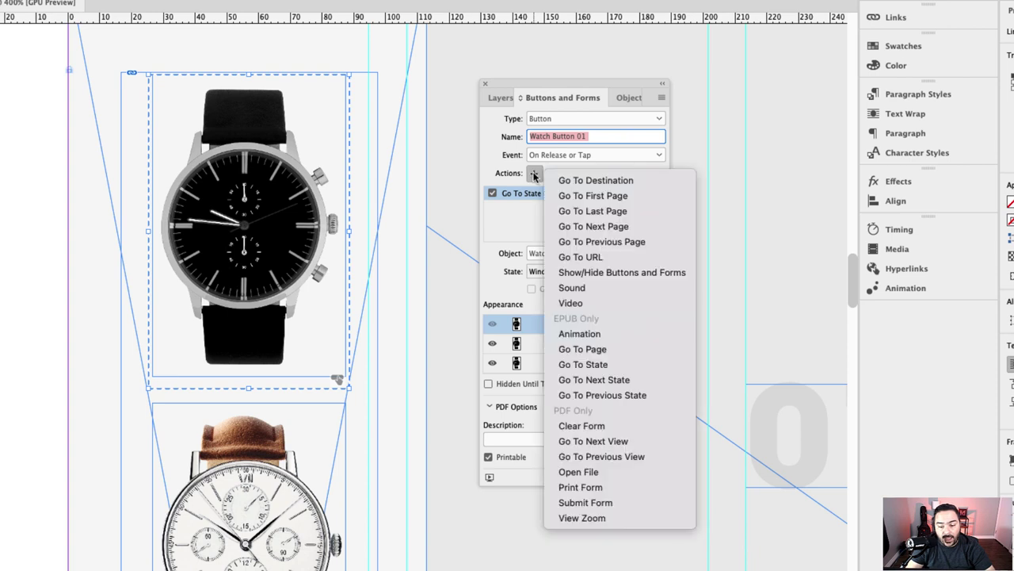
click(619, 364)
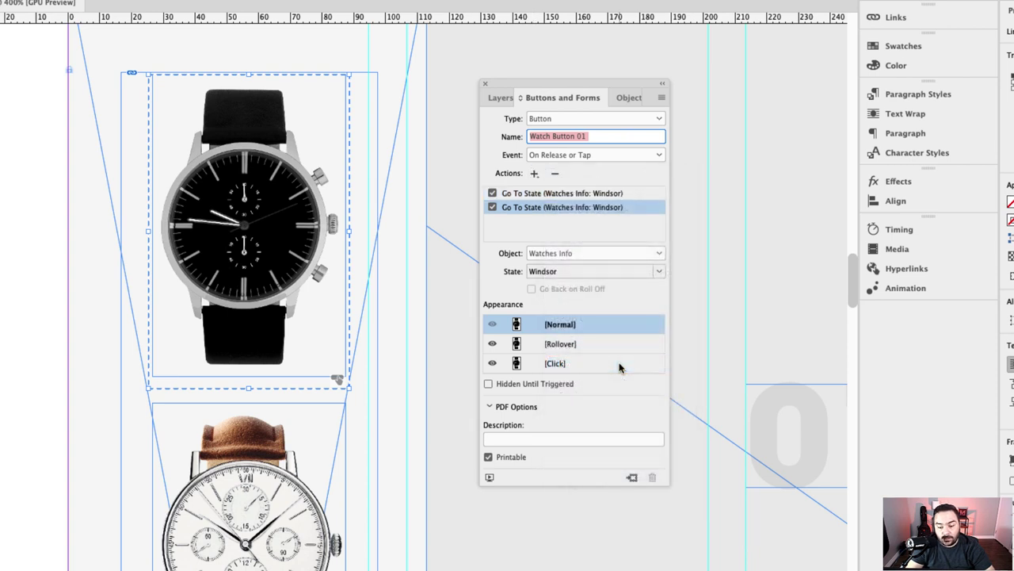
click(662, 253)
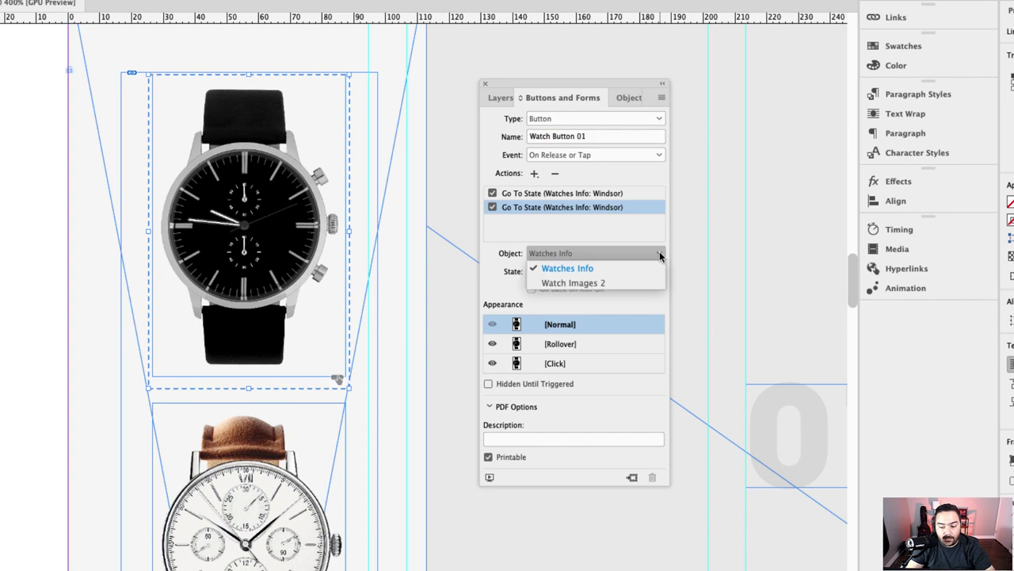
click(626, 281)
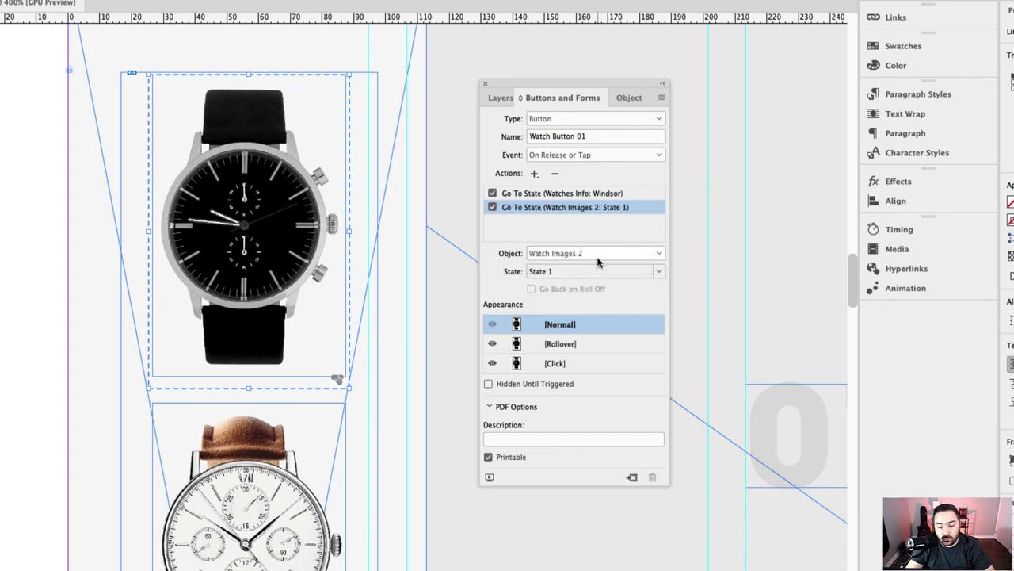
click(596, 271)
click(575, 273)
Step: Give the brown-strap watch button a Go To State action showing Watches Info: Dalton
scroll(385, 275, down, 2)
scroll(392, 140, down, 7)
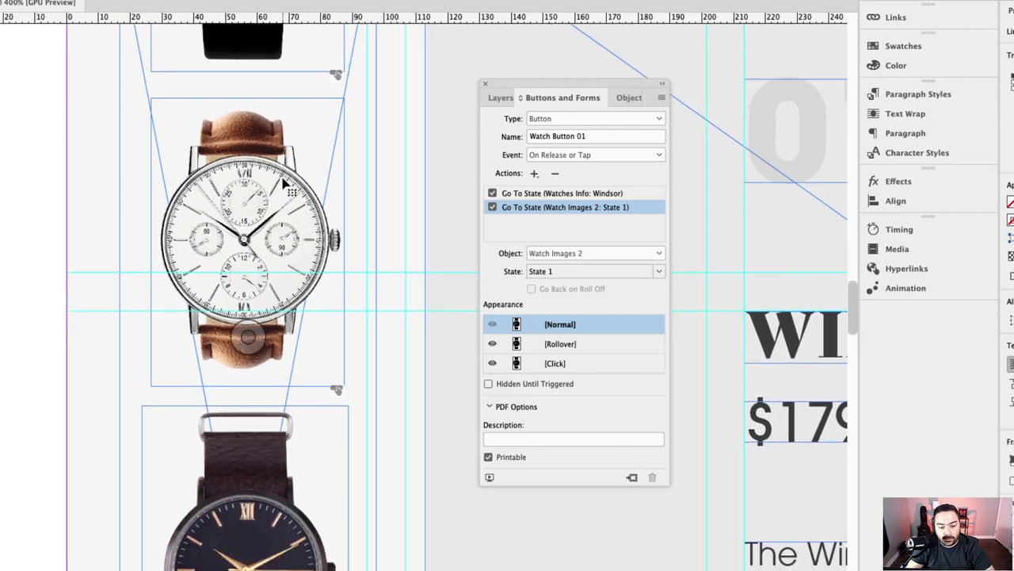
click(282, 176)
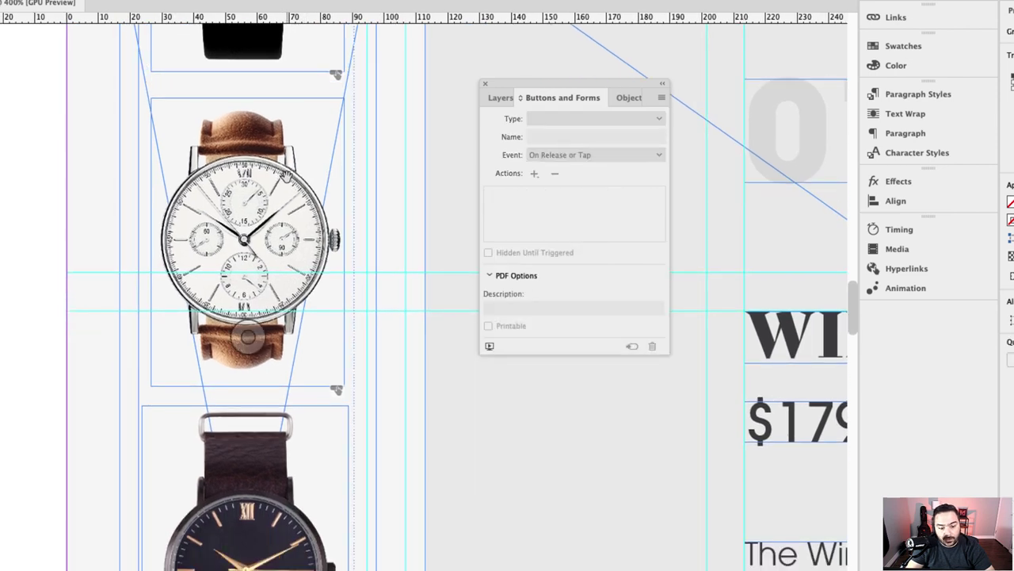
click(289, 176)
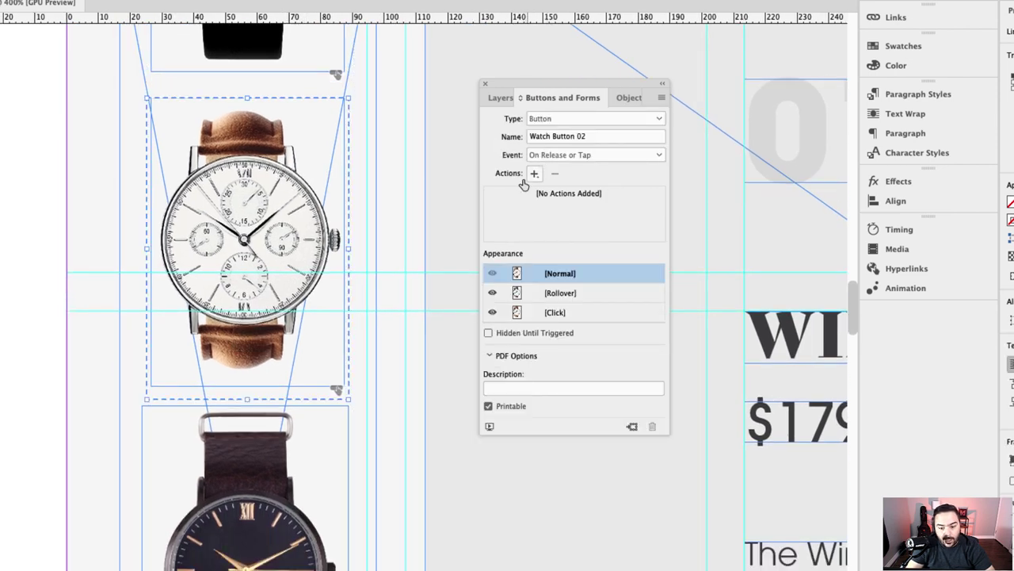
click(534, 172)
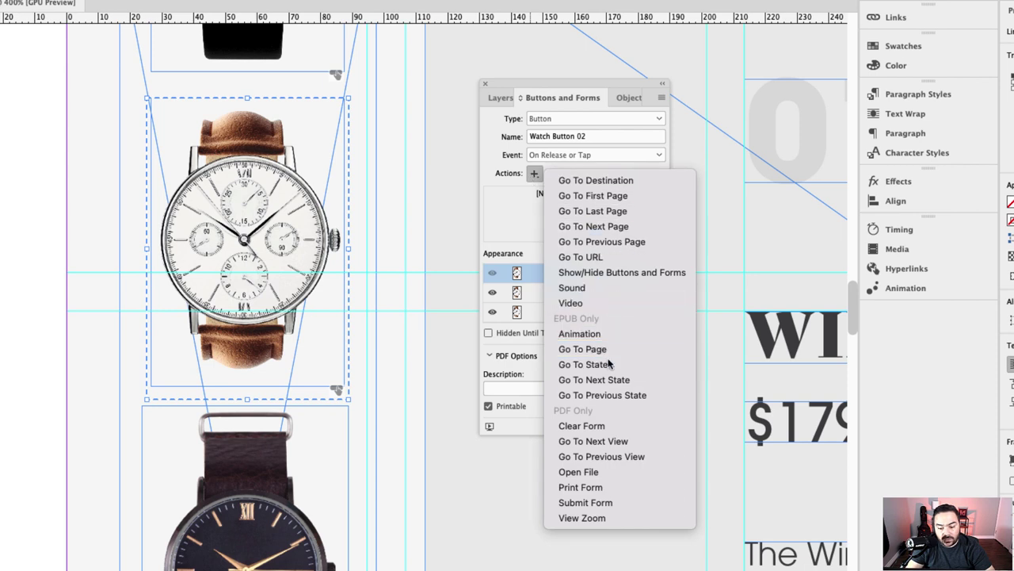
click(587, 364)
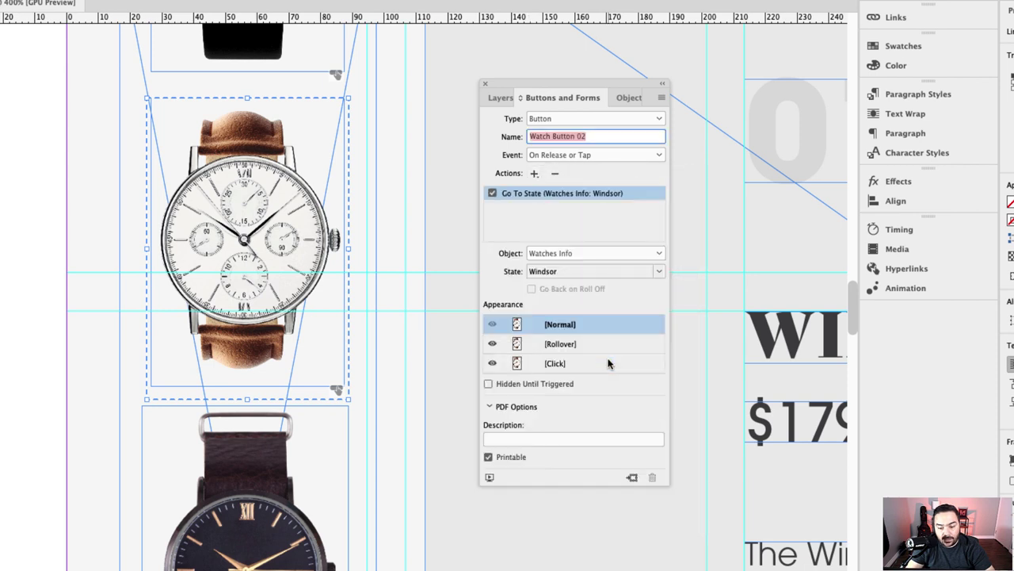
click(583, 272)
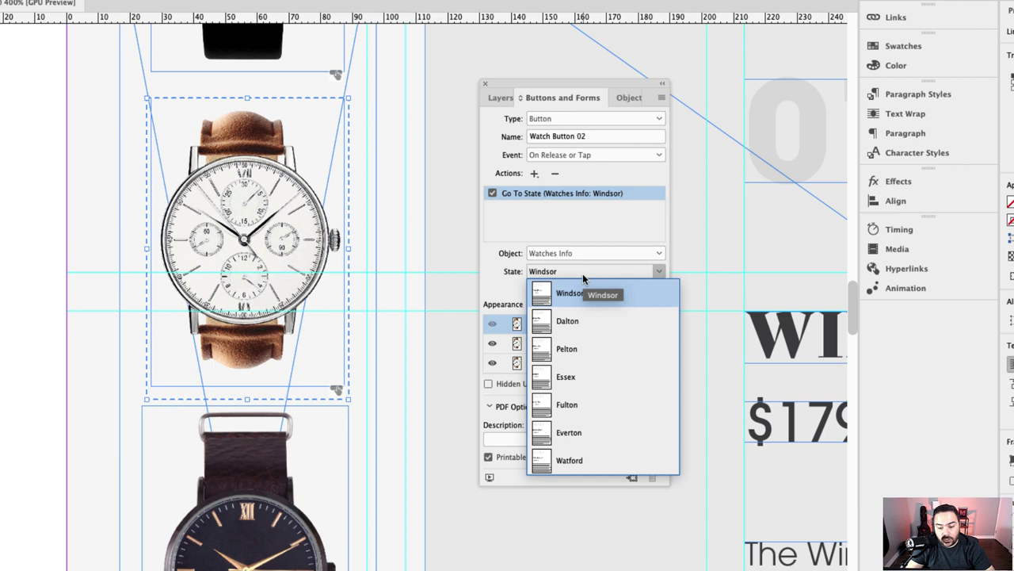
click(587, 320)
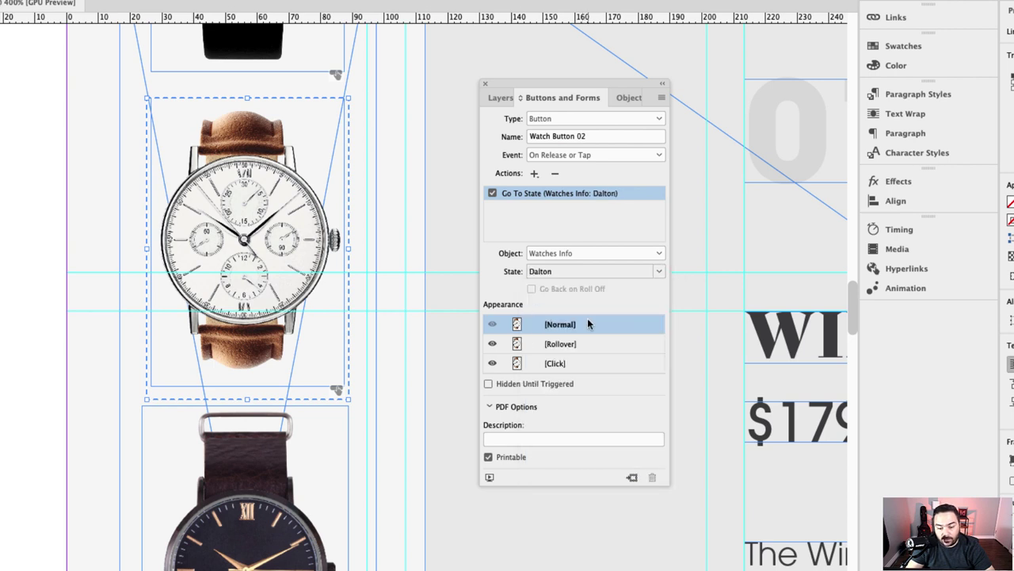
Step: Add a second Go To State action targeting Watch Images 2, State 2
click(534, 173)
click(621, 364)
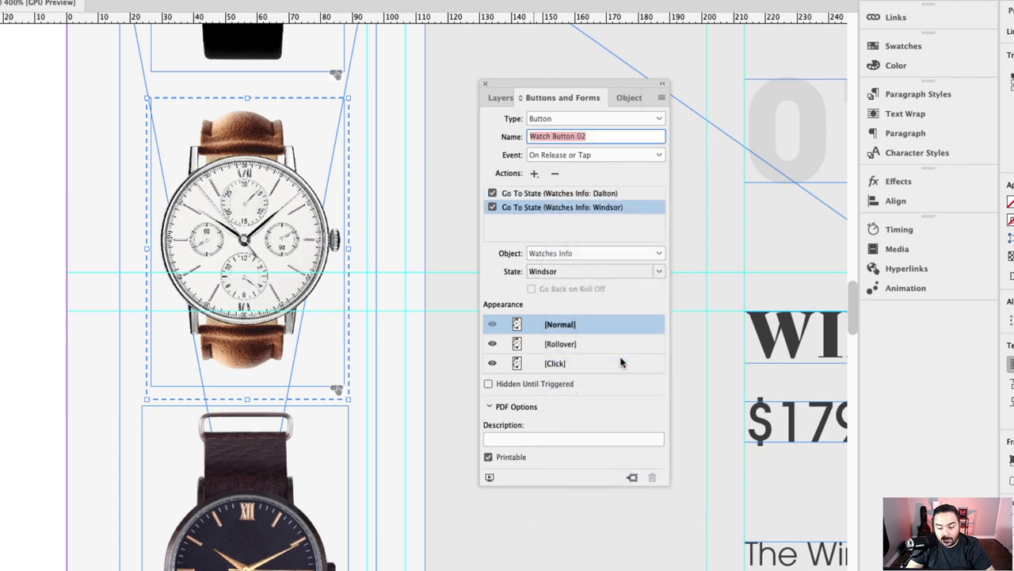
click(613, 254)
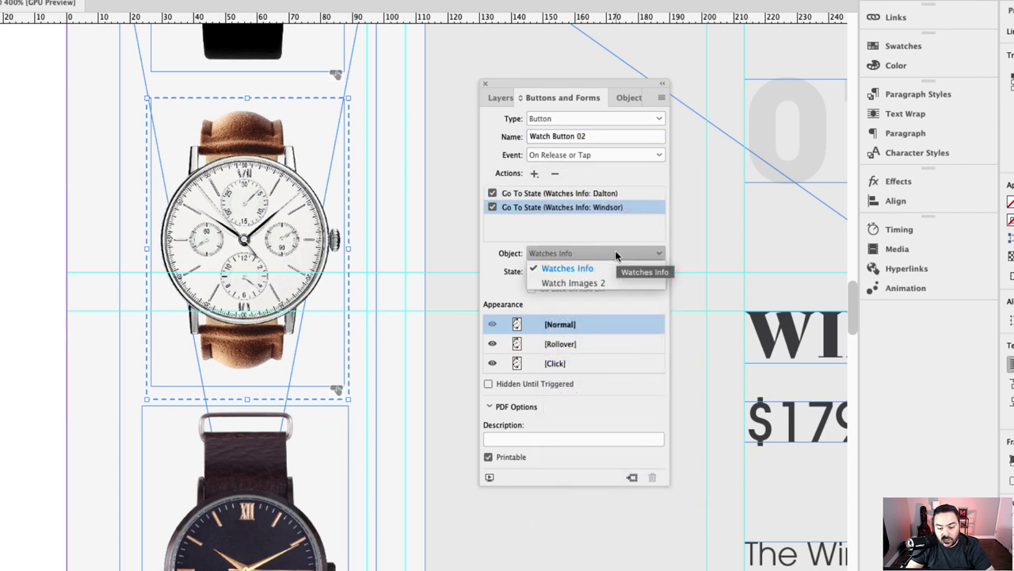
click(605, 283)
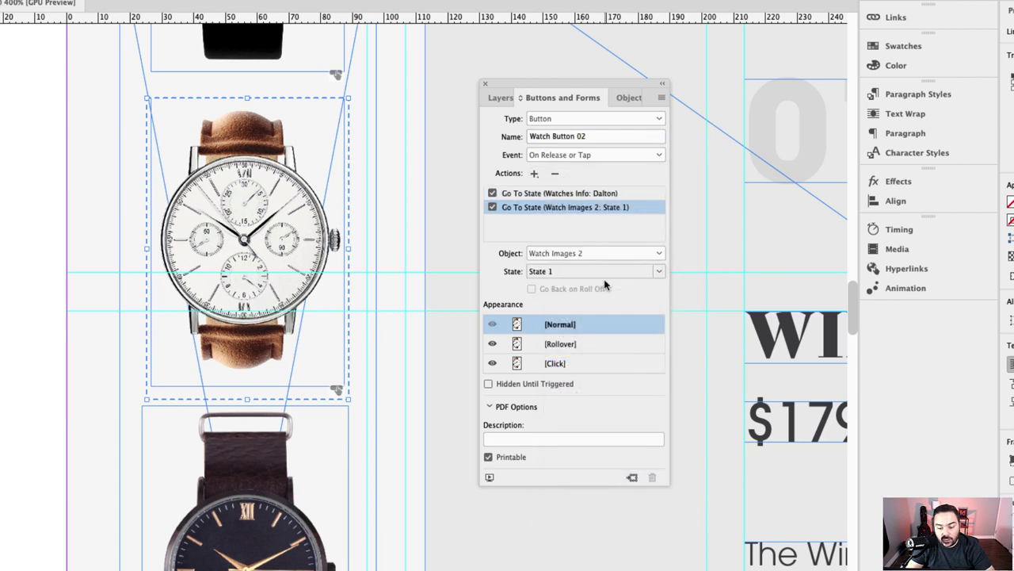
click(569, 272)
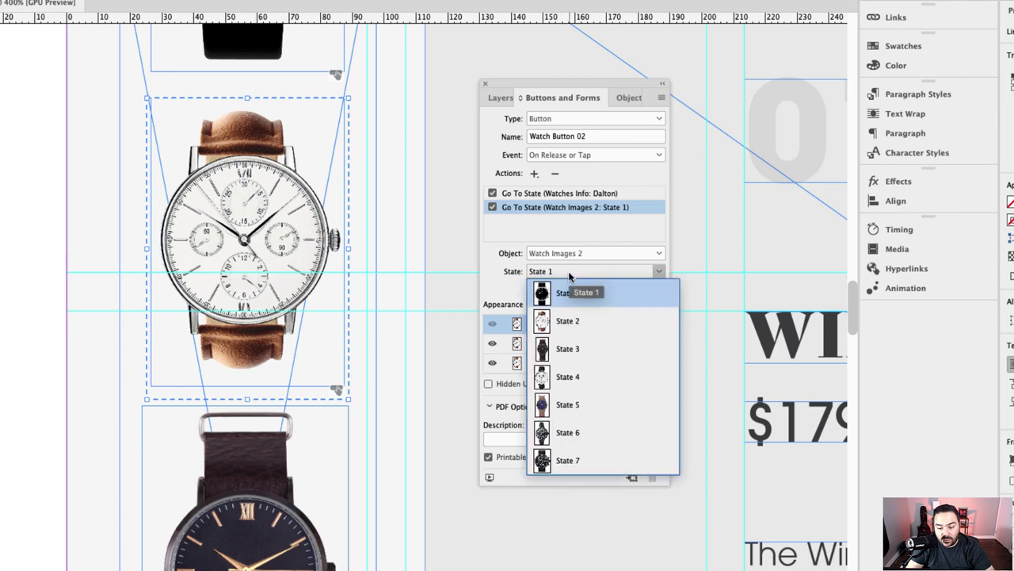
click(572, 321)
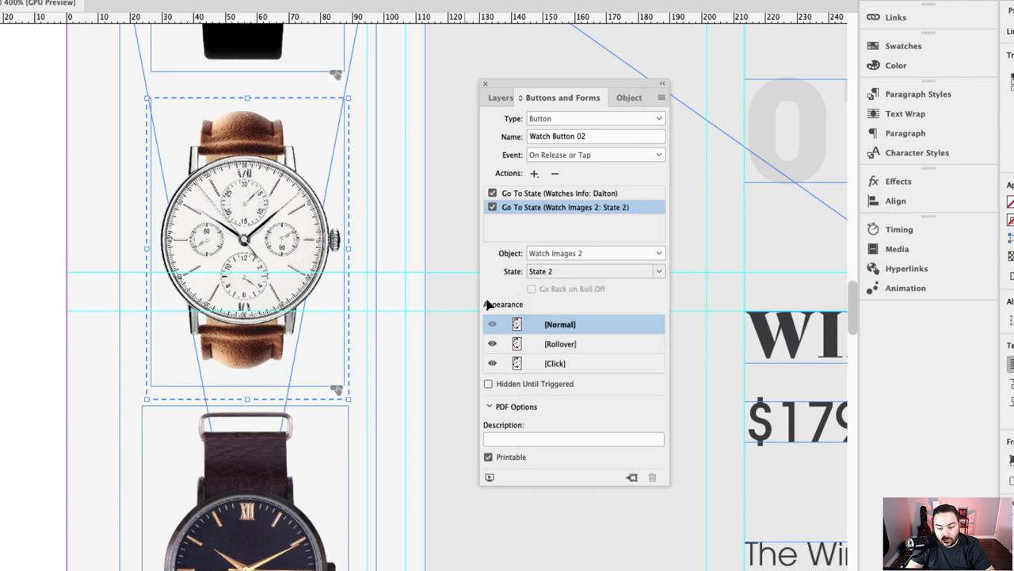
drag(379, 425, 394, 177)
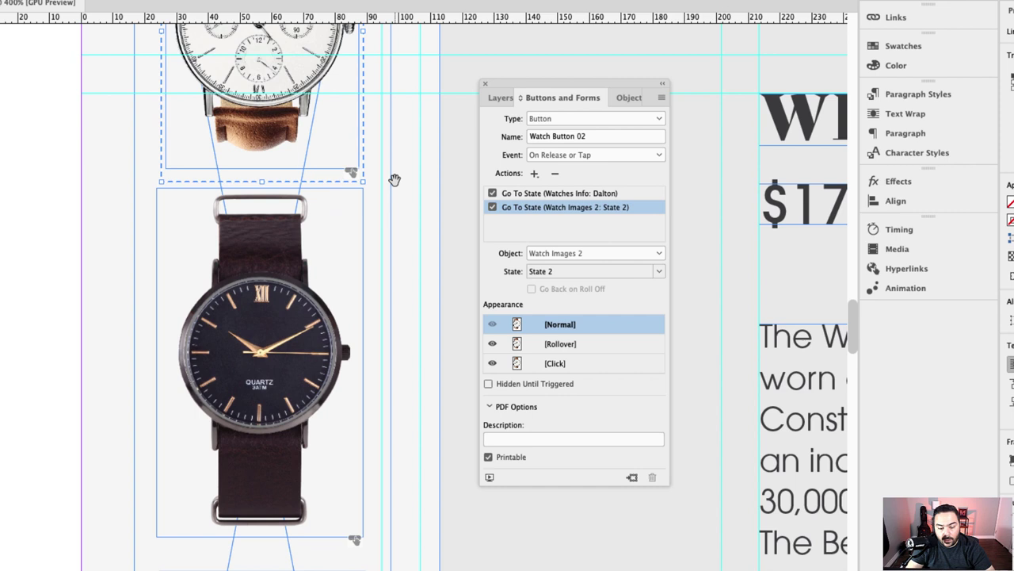
key(super+shift+a)
Step: Give the dark-faced watch button a Go To State action showing Watches Info: Pelton
click(252, 241)
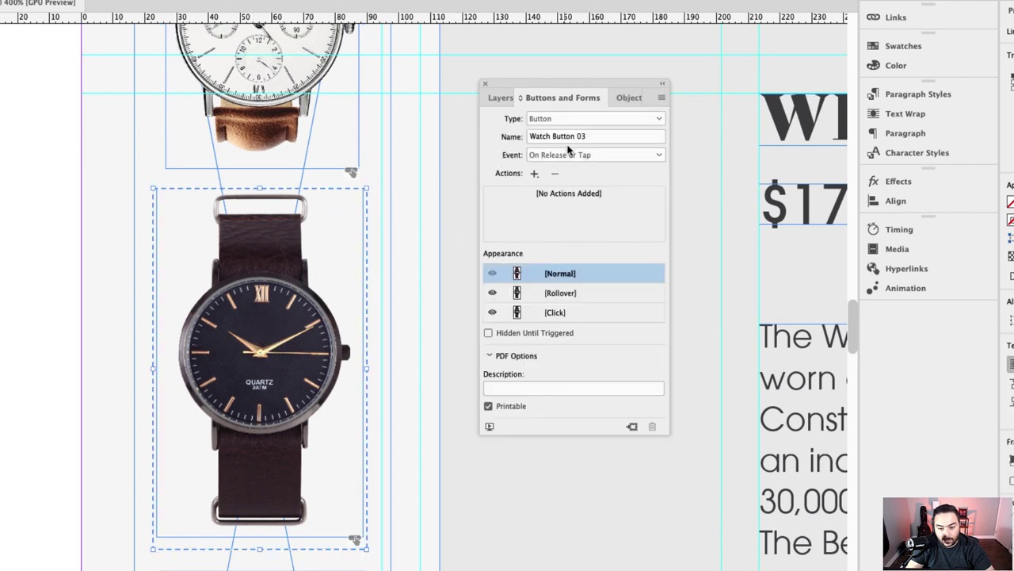
click(535, 175)
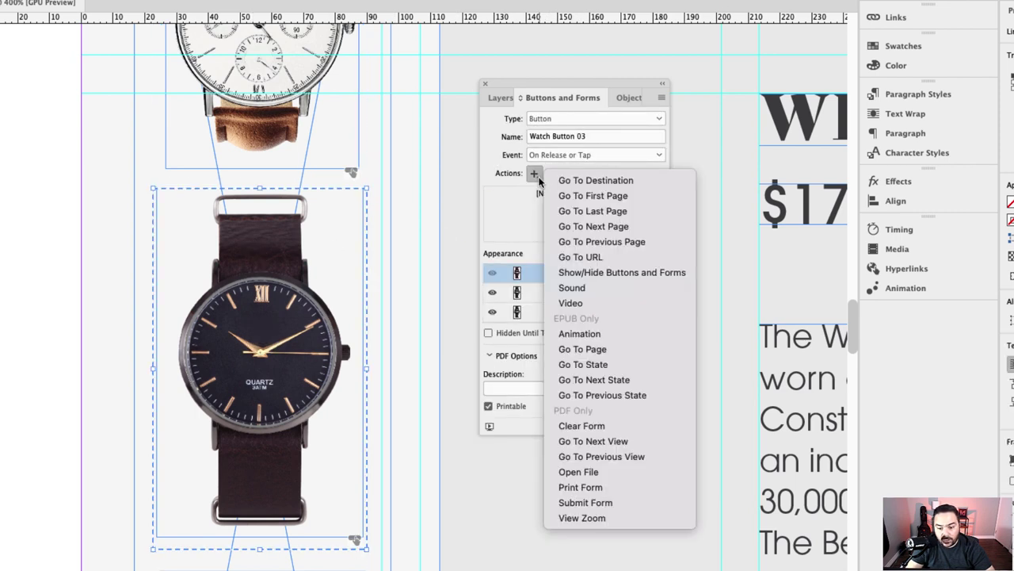
key(Escape)
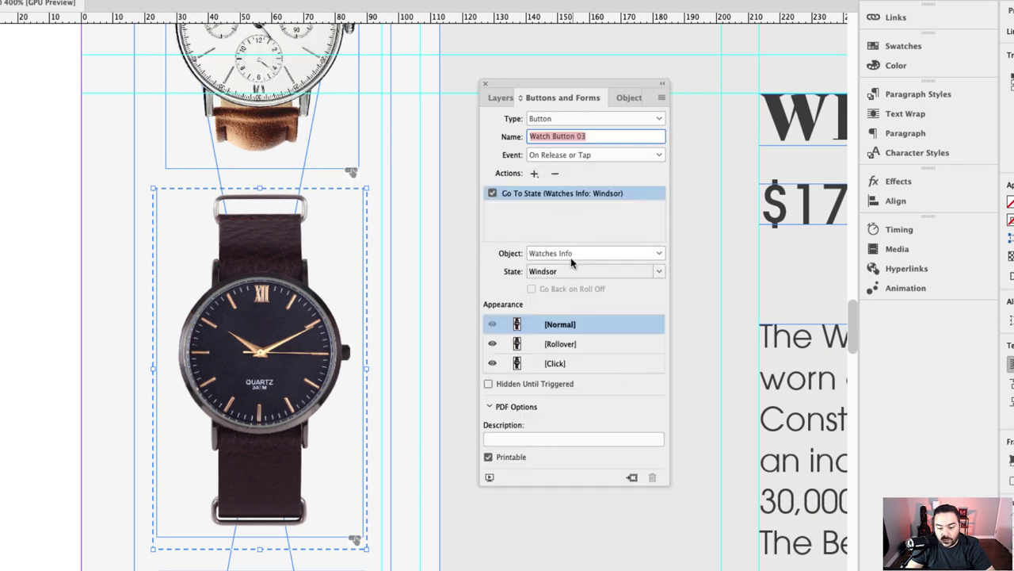
click(570, 271)
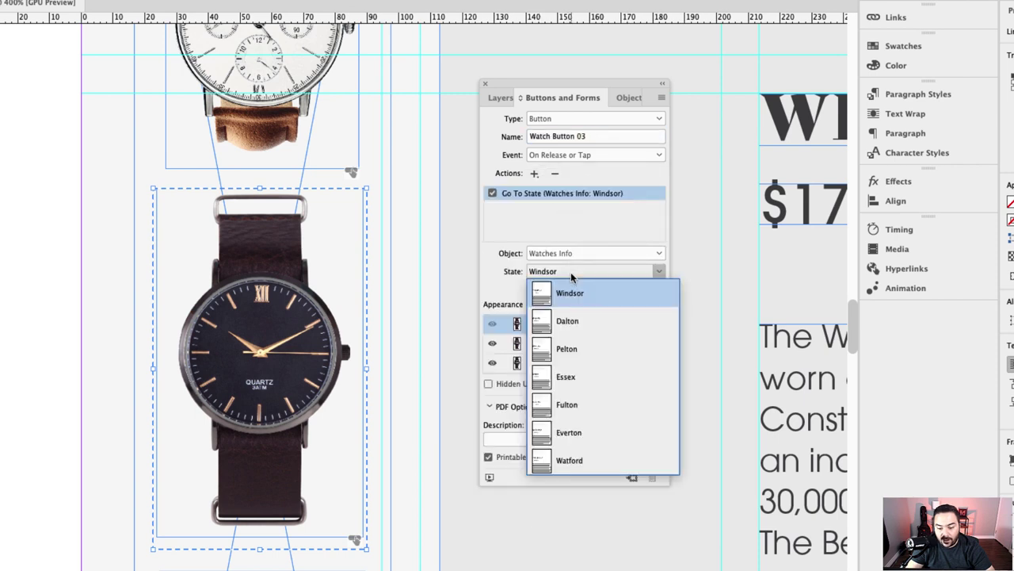
click(582, 349)
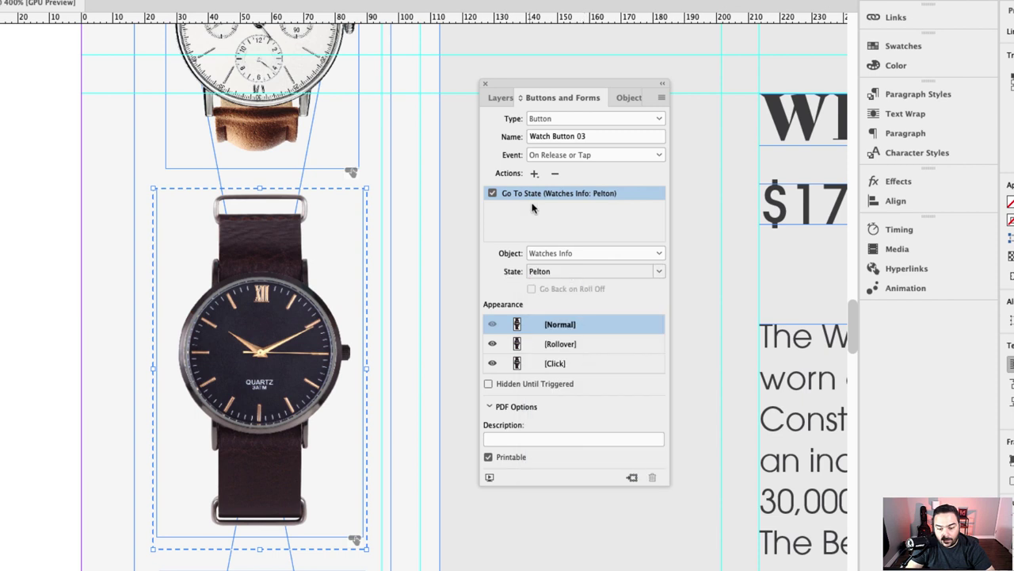
Step: Add a second Go To State action targeting Watch Images 2, State 3
click(534, 173)
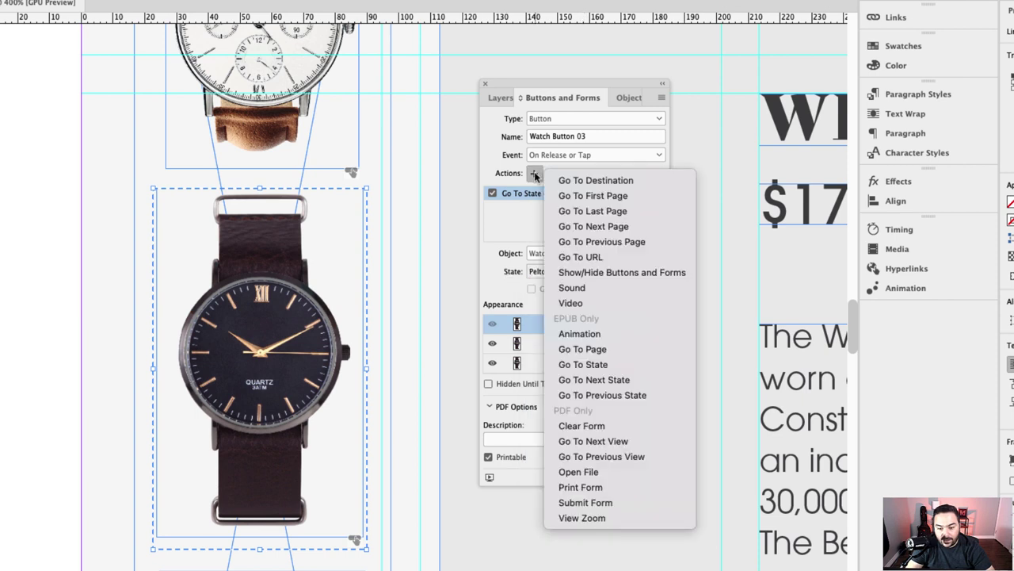
click(623, 364)
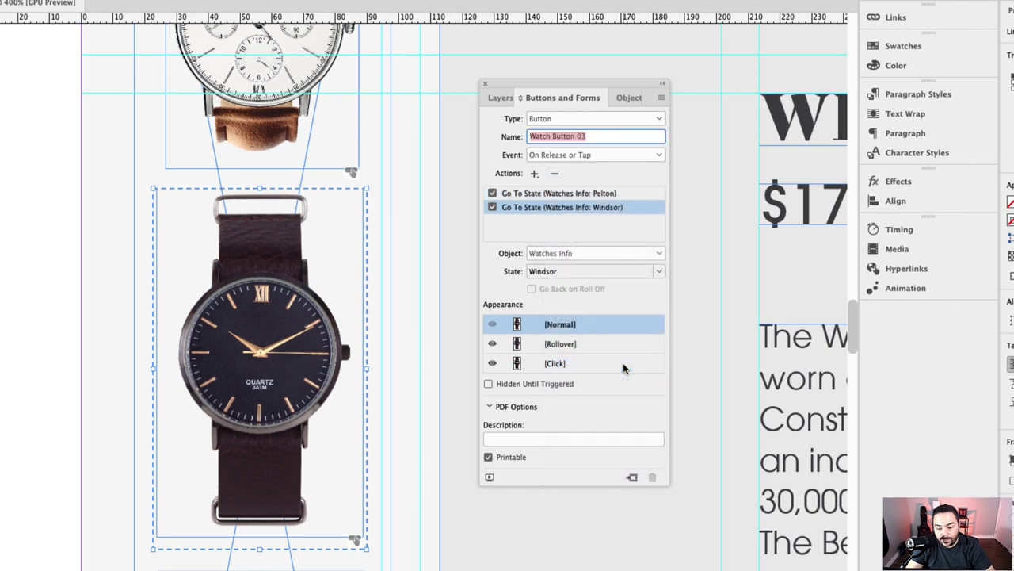
click(602, 252)
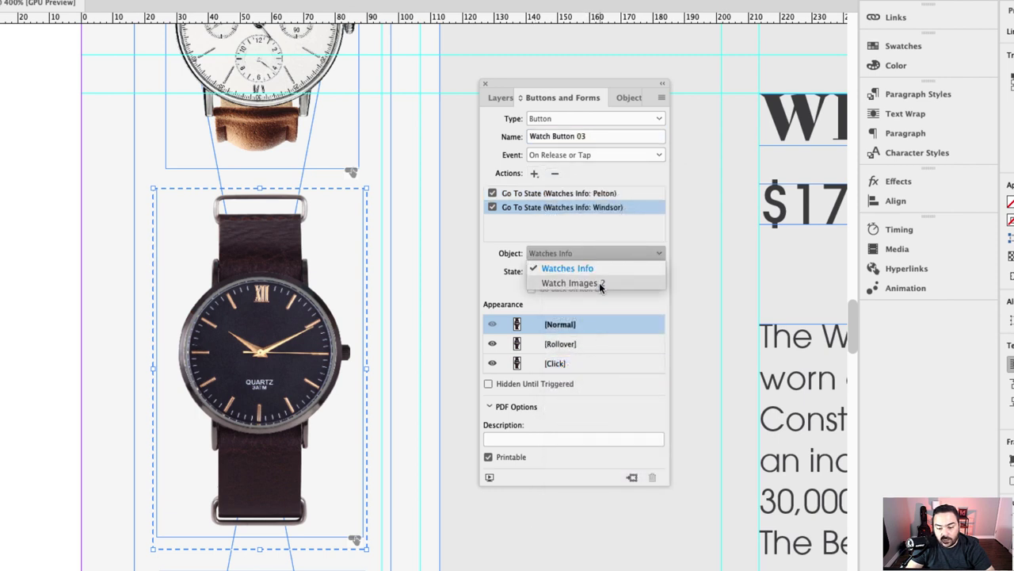
click(599, 285)
click(564, 271)
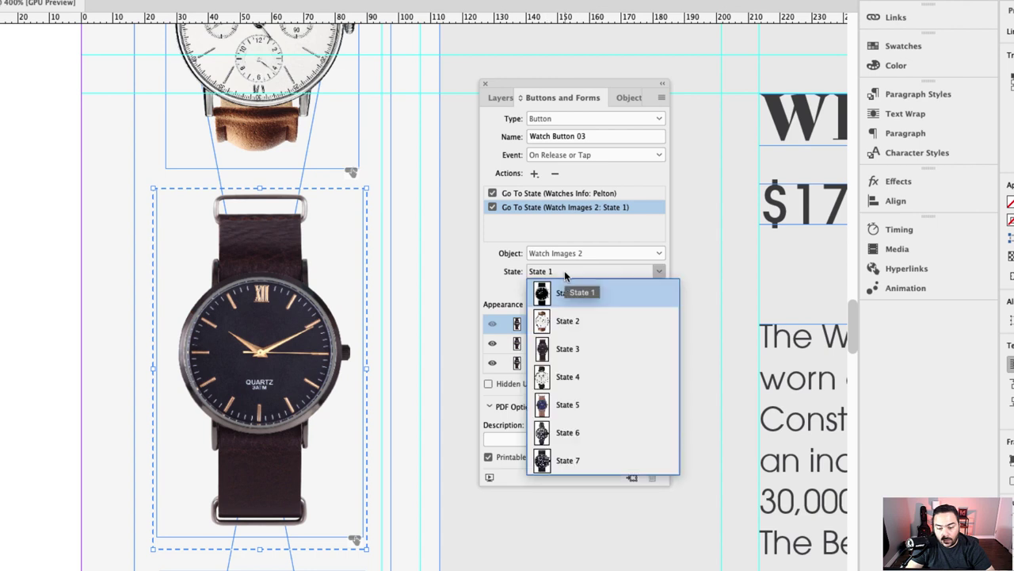
click(583, 350)
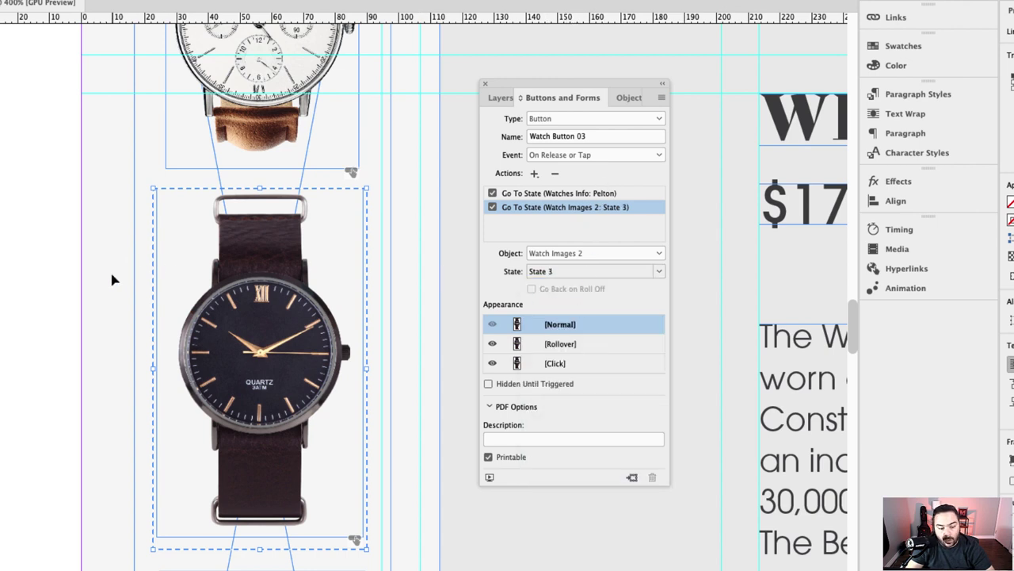
scroll(261, 301, down, 5)
Step: Give the white chronograph button a Go To State action showing Watches Info: Essex
scroll(338, 355, down, 5)
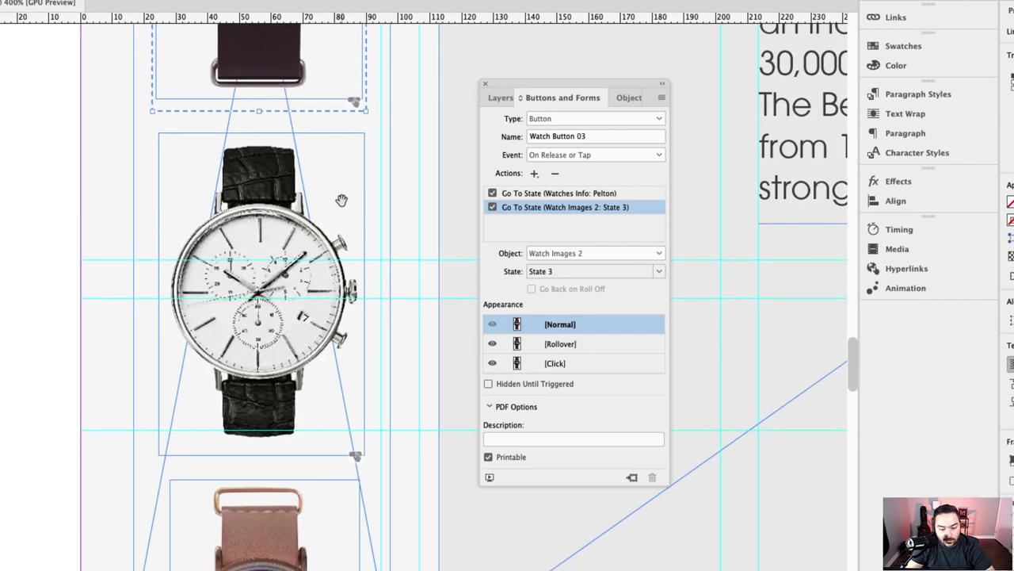
click(298, 207)
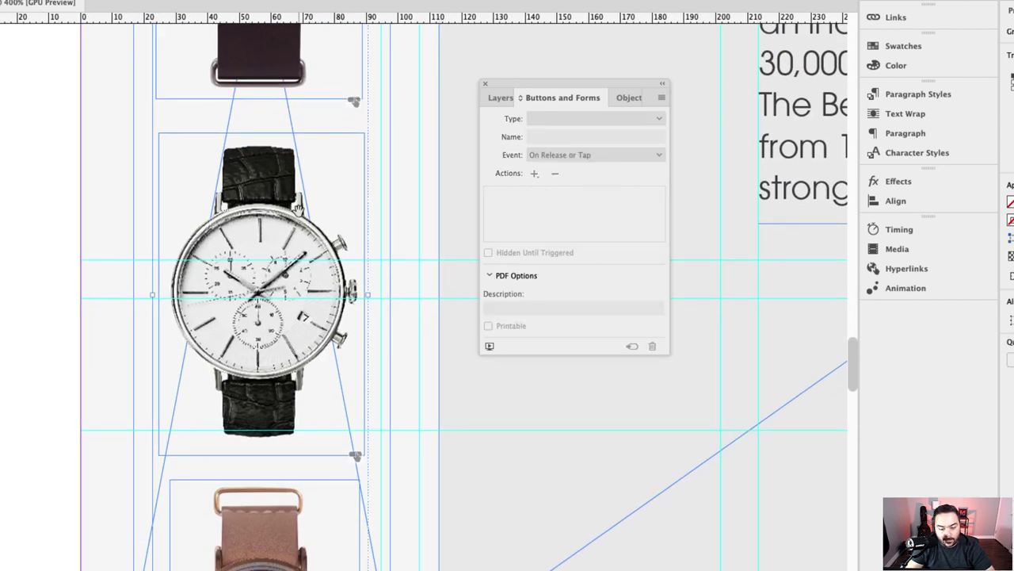
click(298, 208)
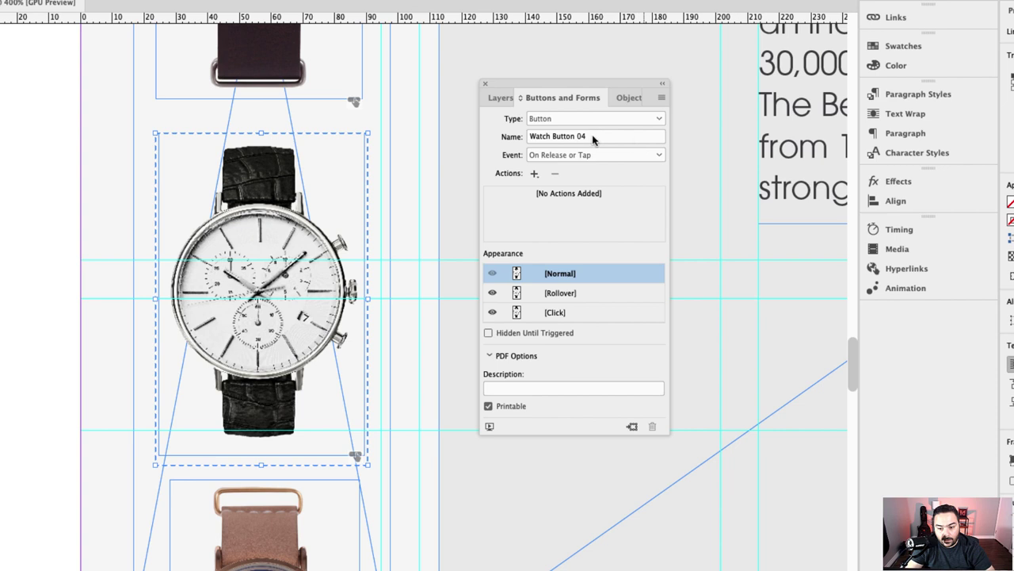
click(534, 174)
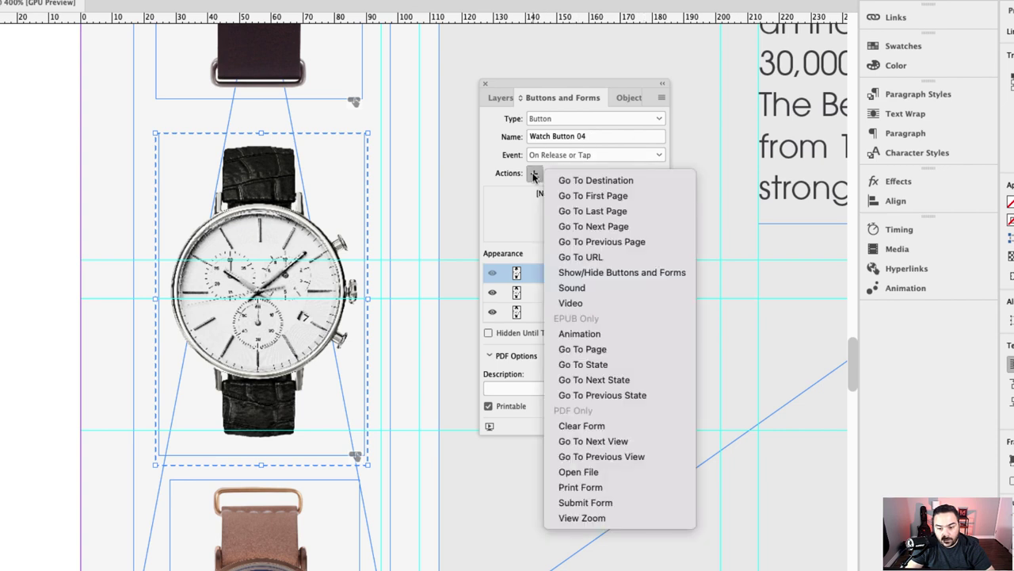
click(618, 363)
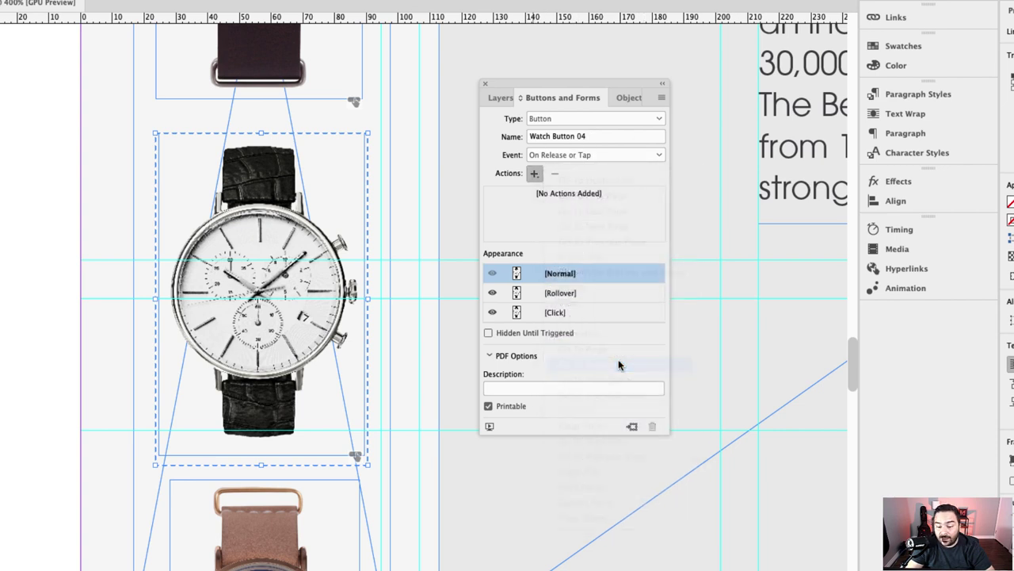
click(576, 272)
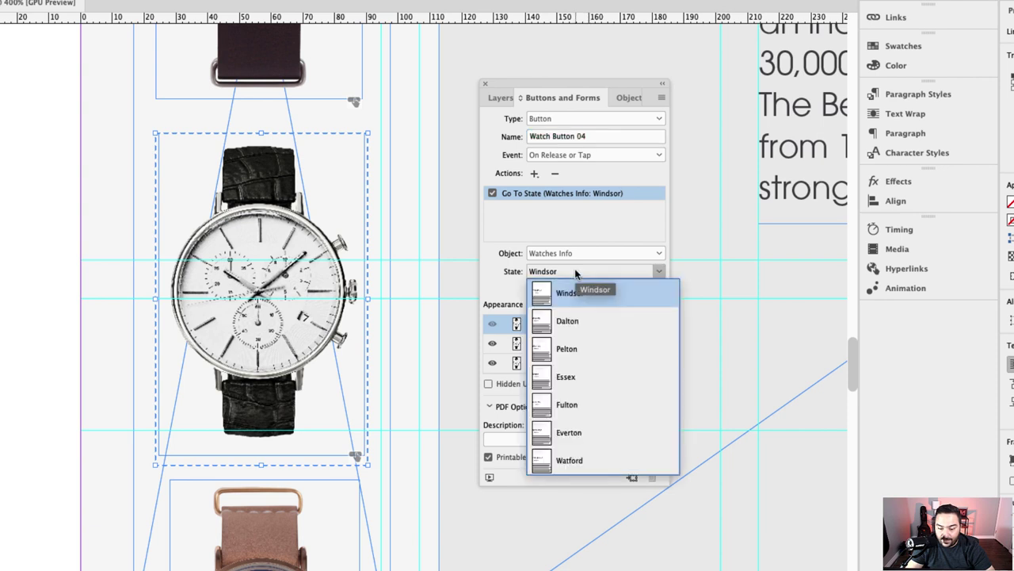
click(585, 378)
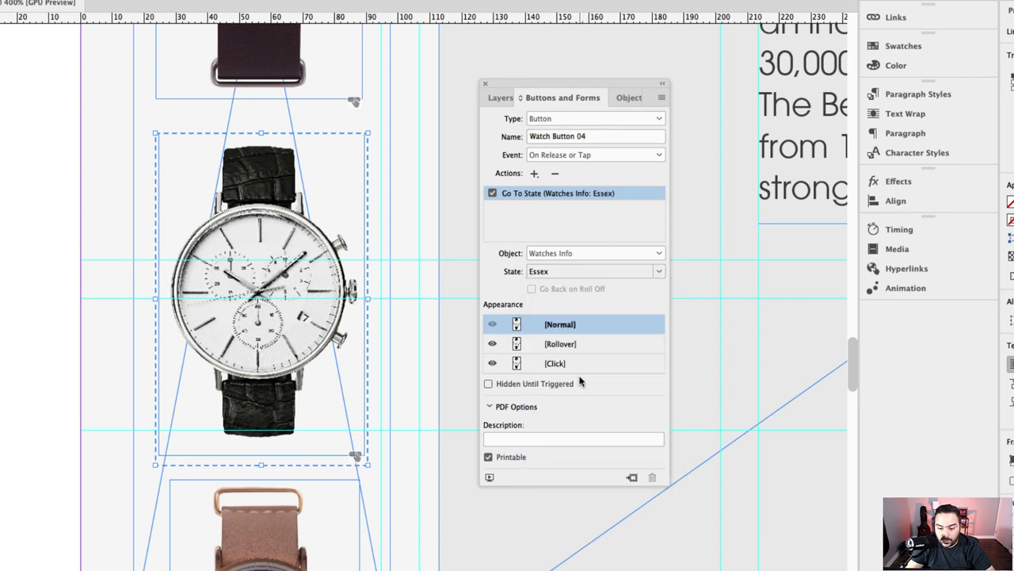
Step: Add a second Go To State action targeting Watch Images 2, State 4
click(534, 173)
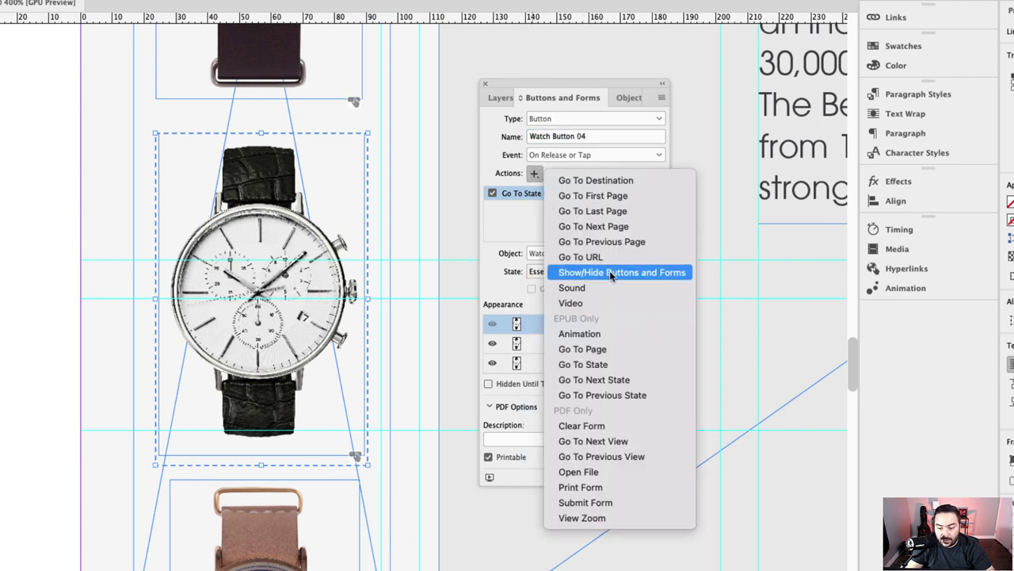
click(604, 365)
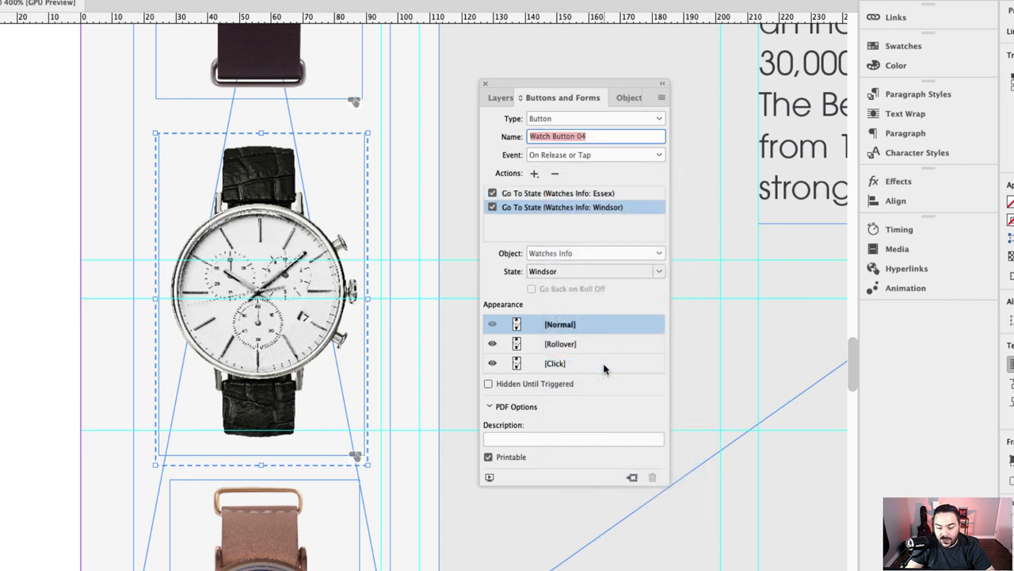
click(559, 271)
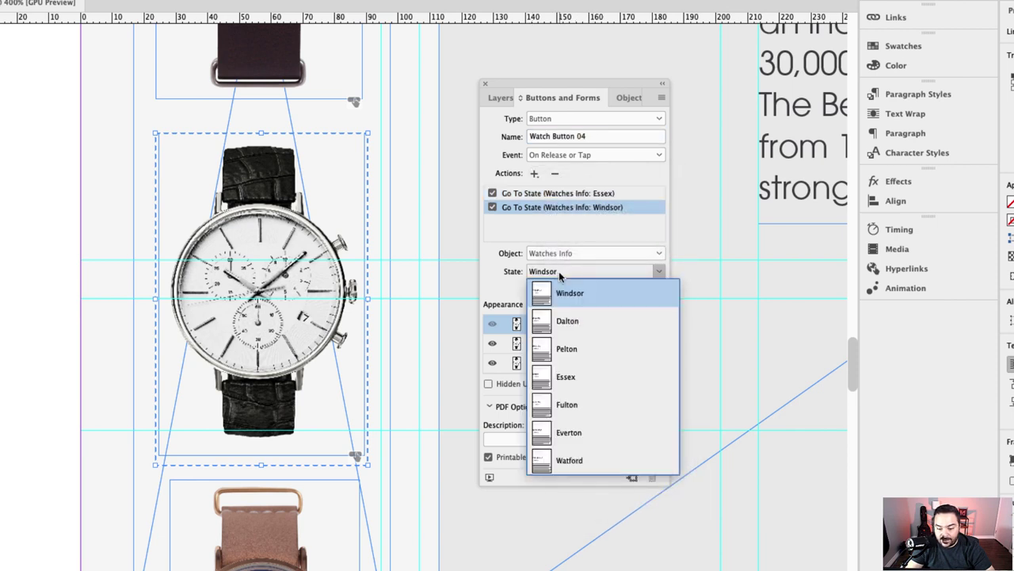
click(581, 376)
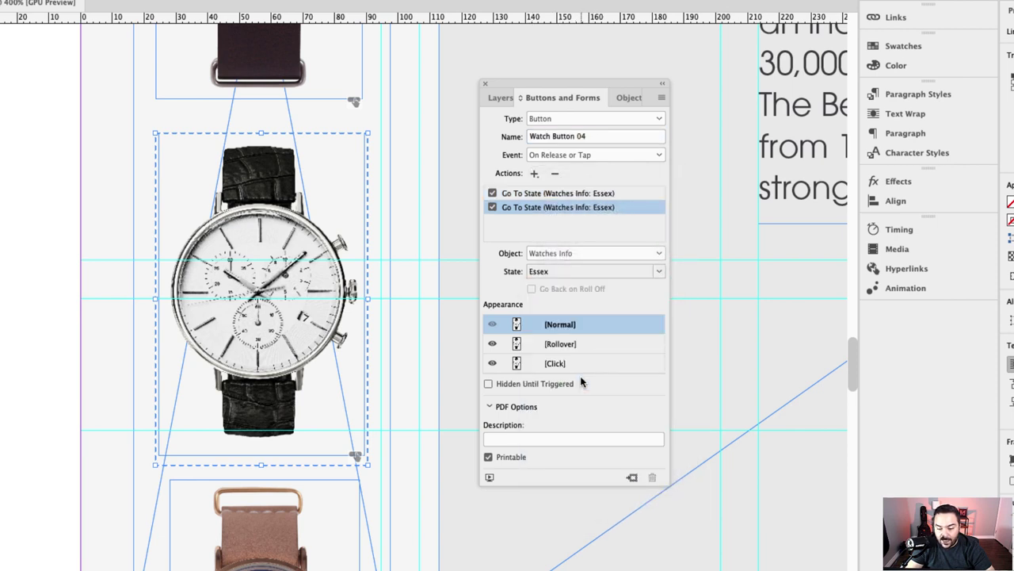
click(563, 255)
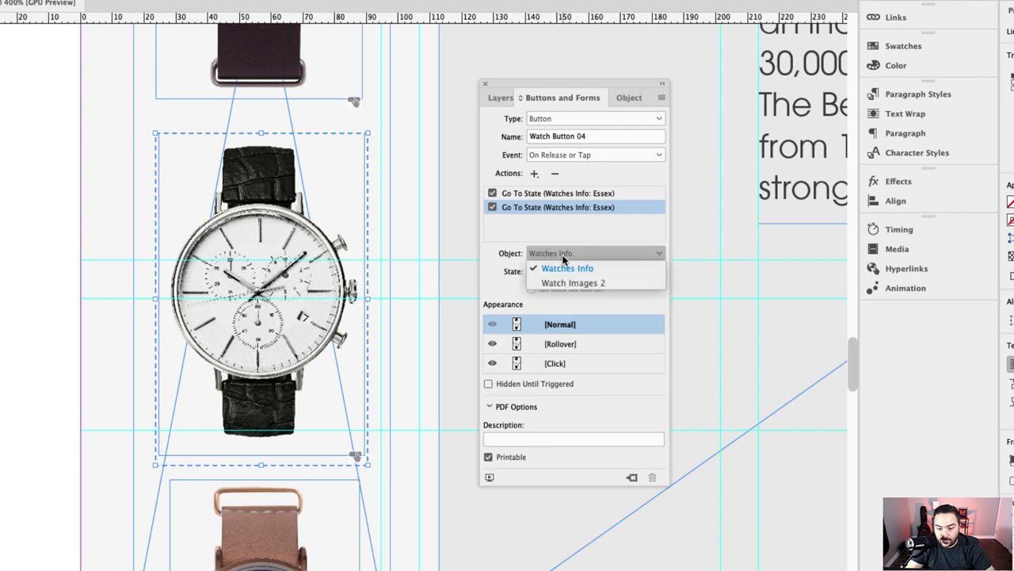
click(598, 283)
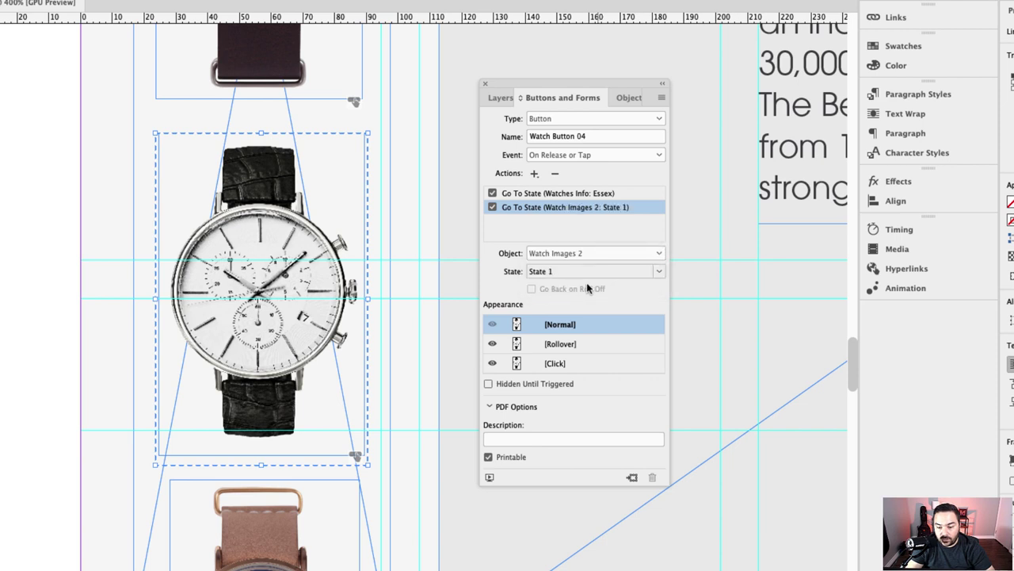
click(569, 270)
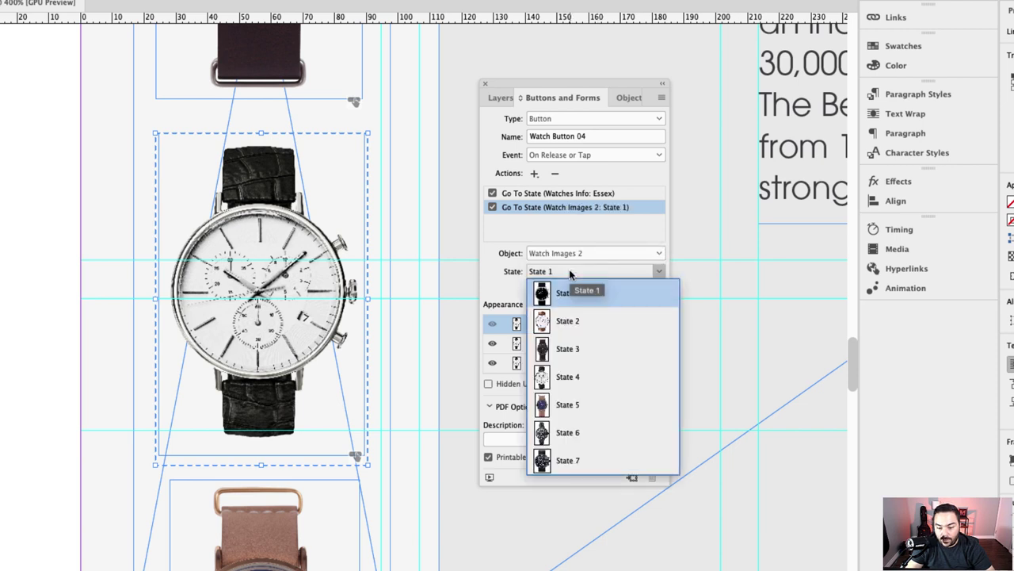
click(582, 378)
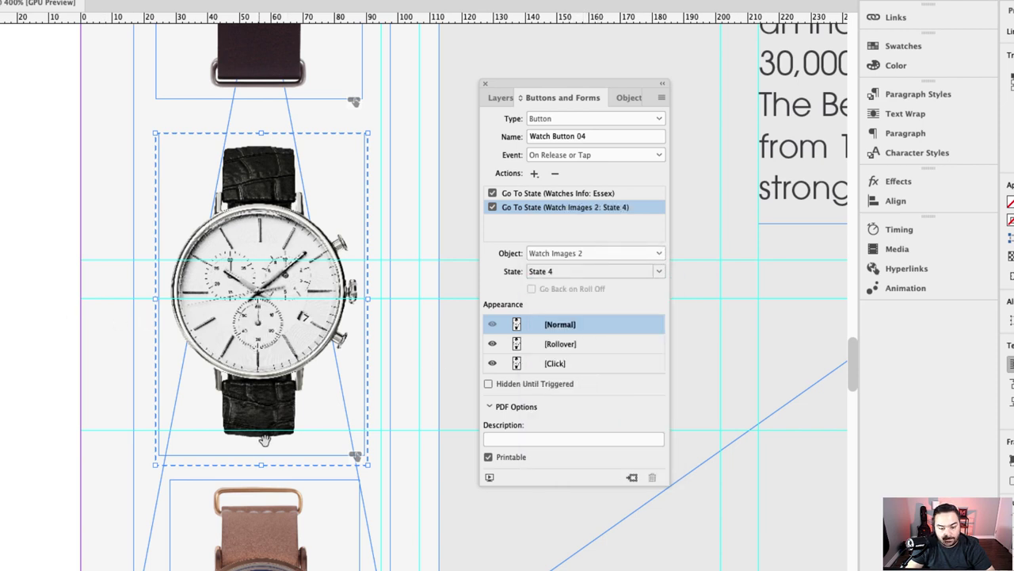
scroll(303, 305, down, 5)
click(260, 250)
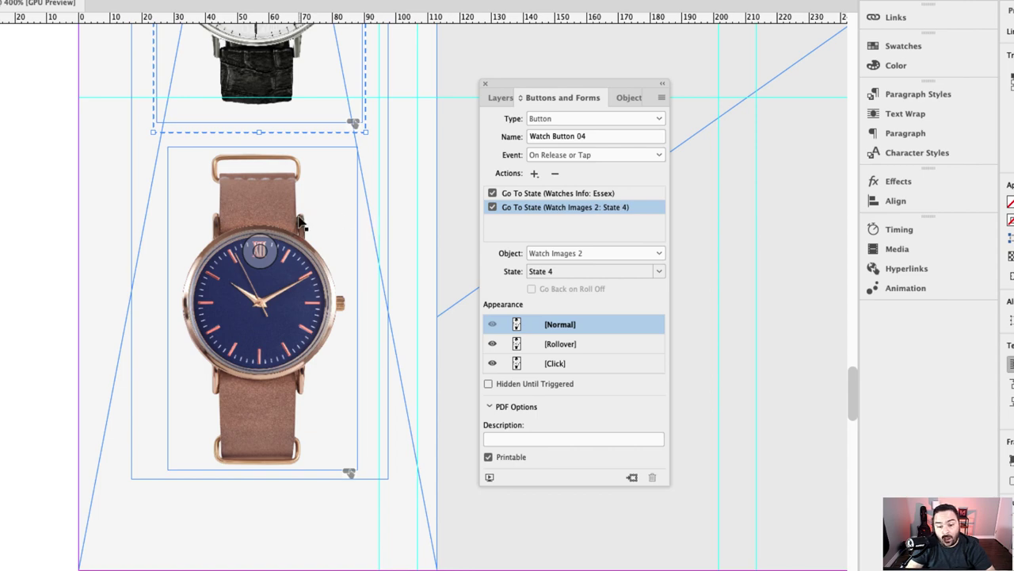
Step: Choose the target object for the last Go To State action, then find the in5 extension on Adobe Exchange
click(565, 261)
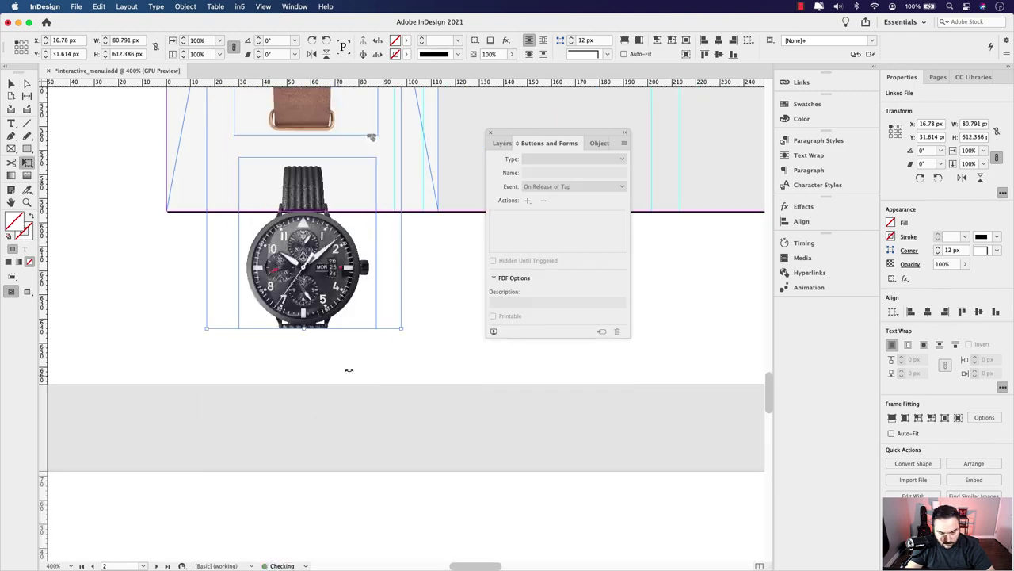
drag(346, 370, 328, 333)
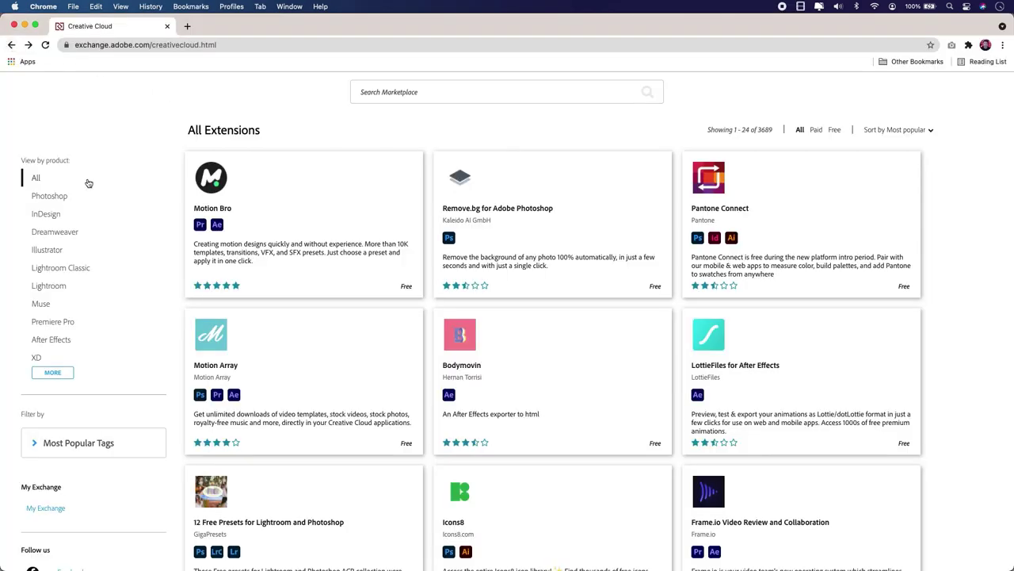
click(46, 214)
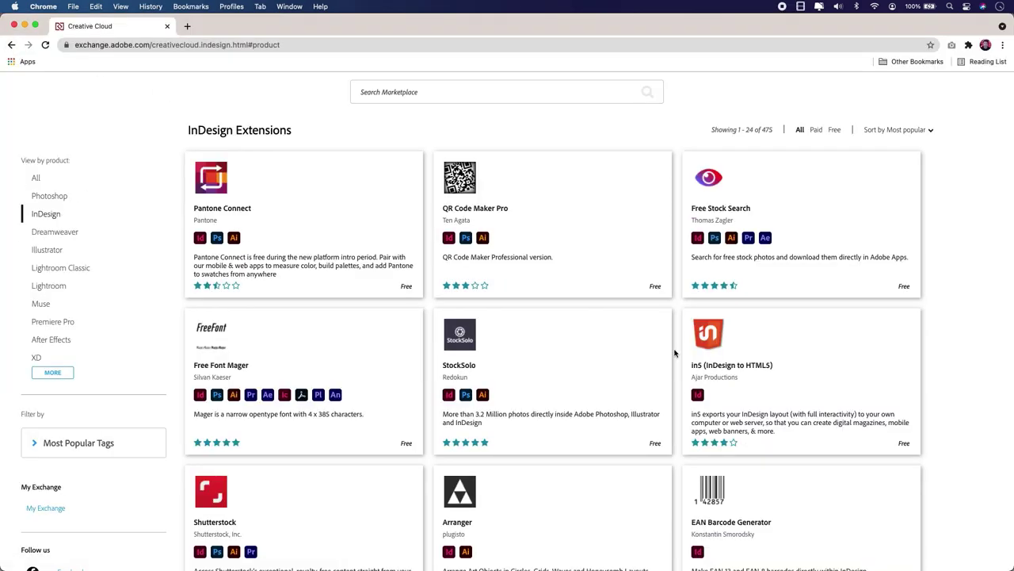
click(727, 366)
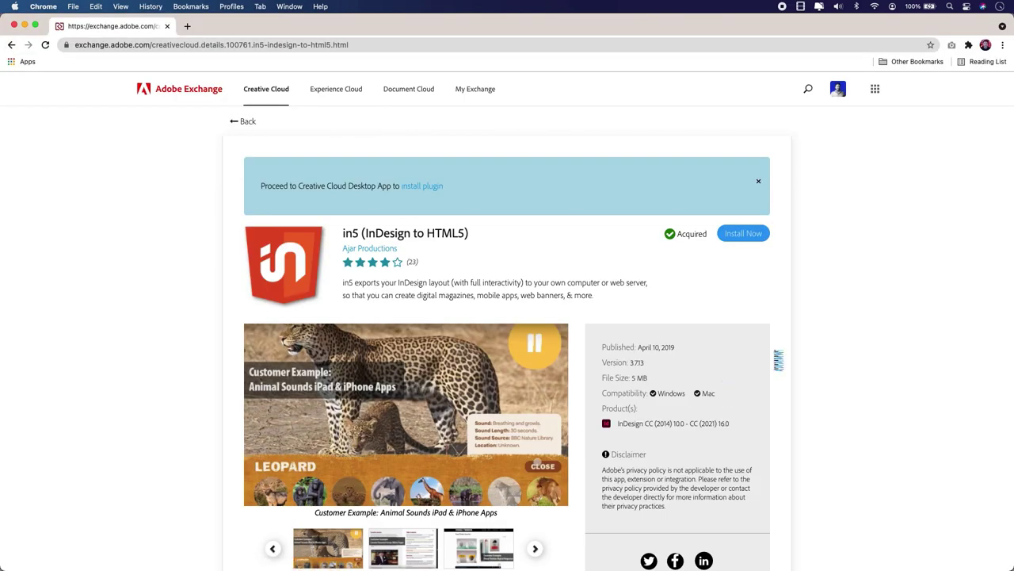
scroll(781, 365, down, 5)
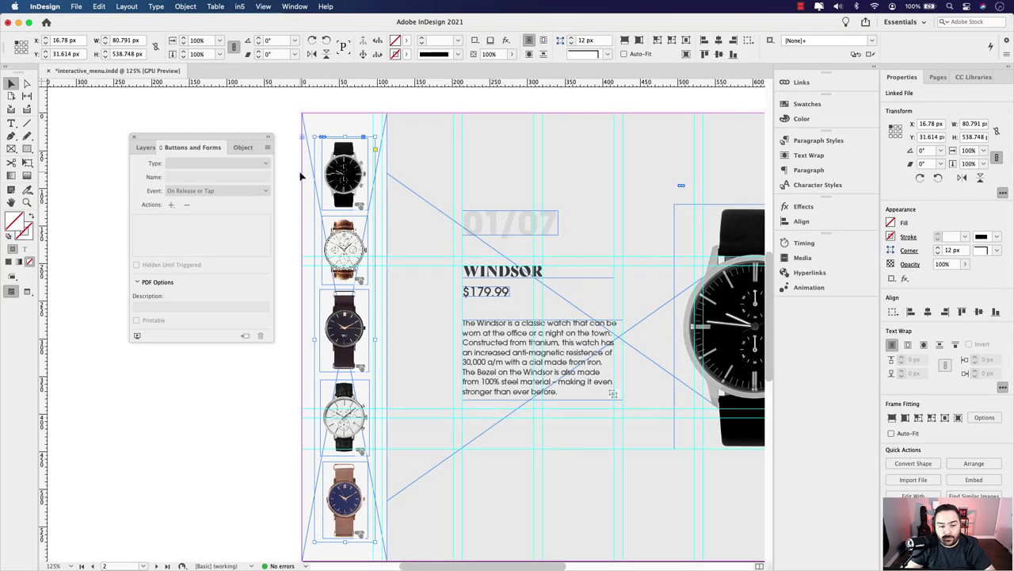
Step: Apply the in5 Scrolling Frames widget to the thumbnail frame with Scroll Direction Vertical
scroll(321, 165, up, 5)
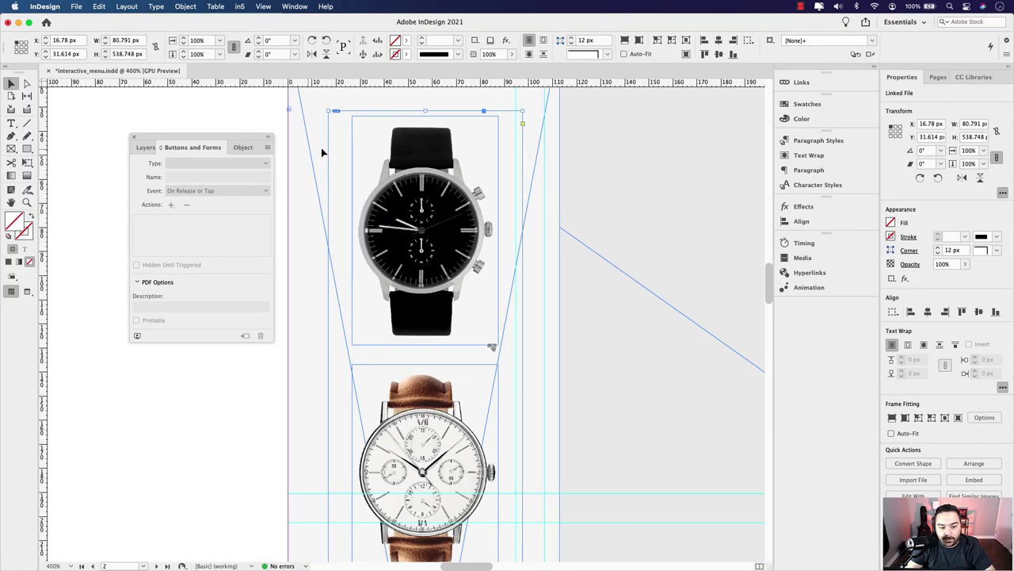
scroll(310, 214, right, 1)
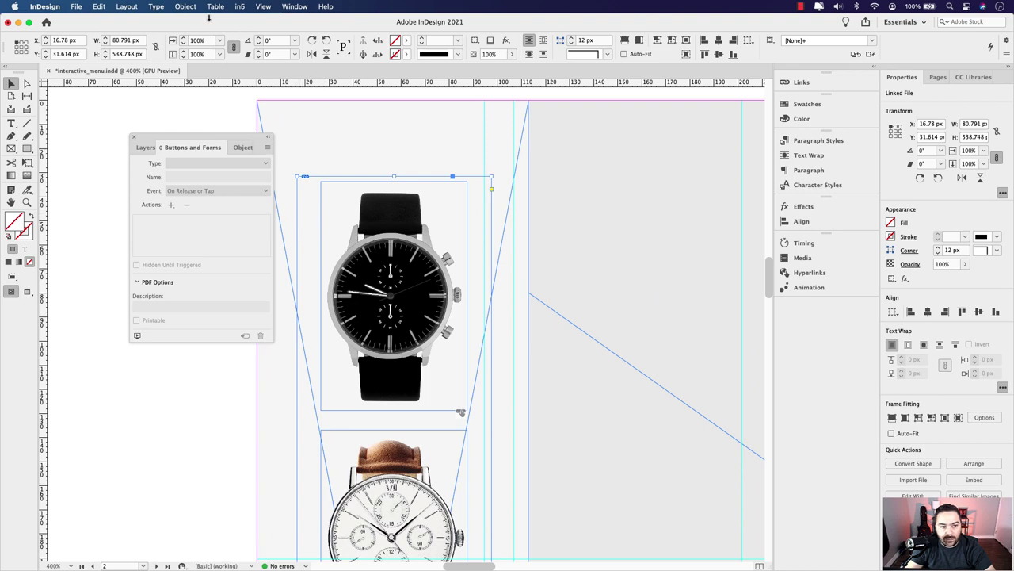
click(239, 7)
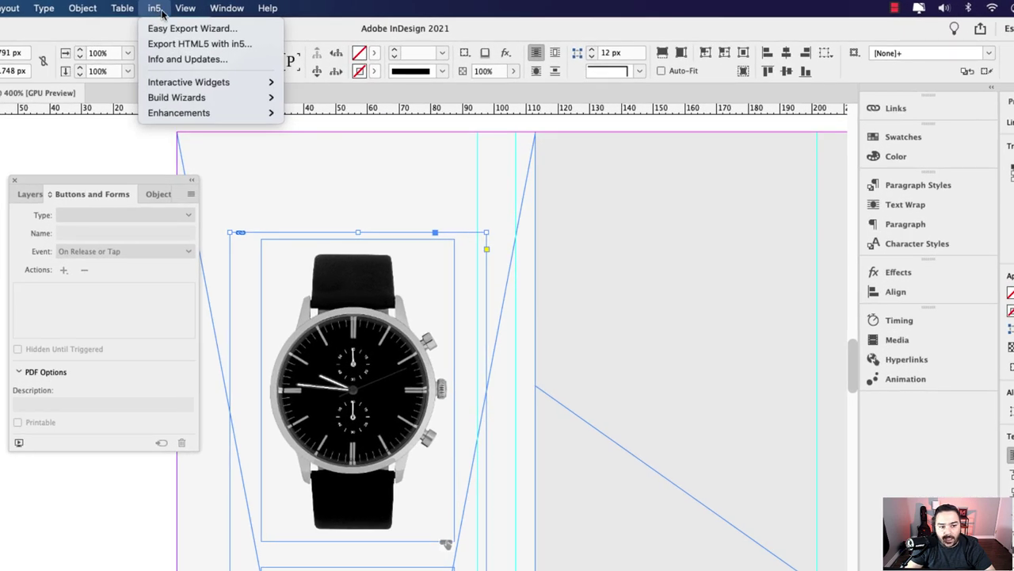
mouse_move(245, 82)
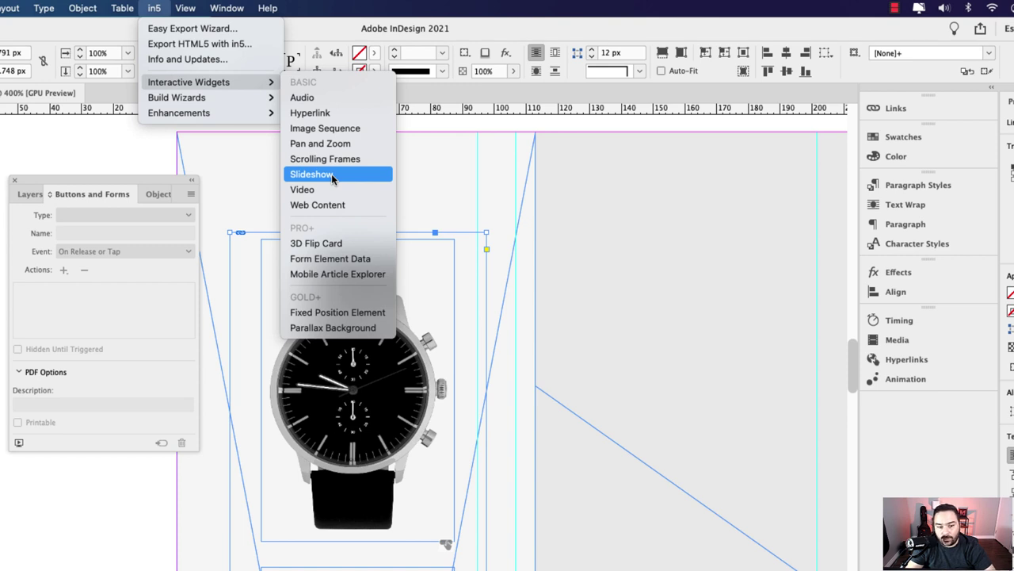
click(377, 163)
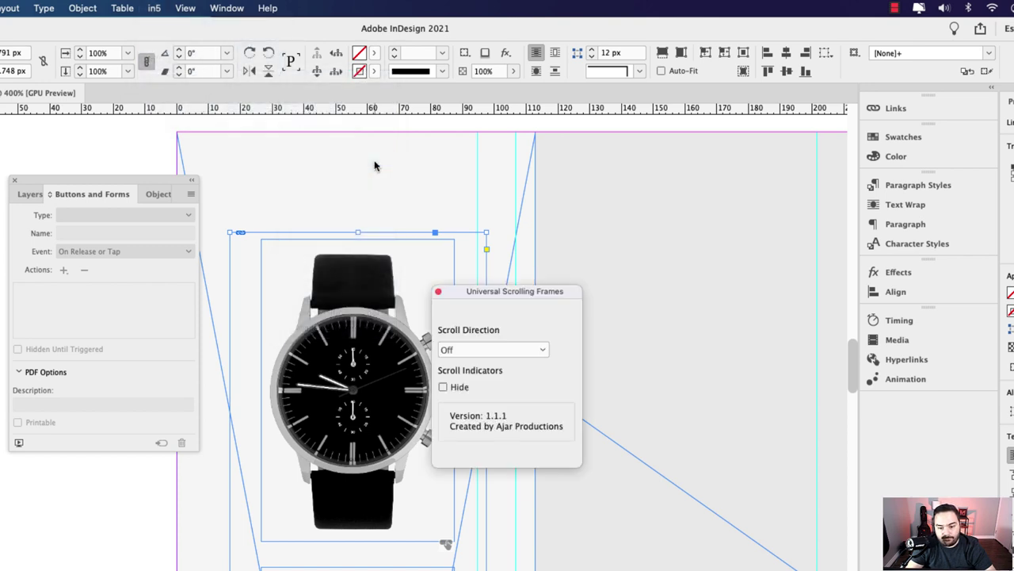
drag(486, 291, 575, 227)
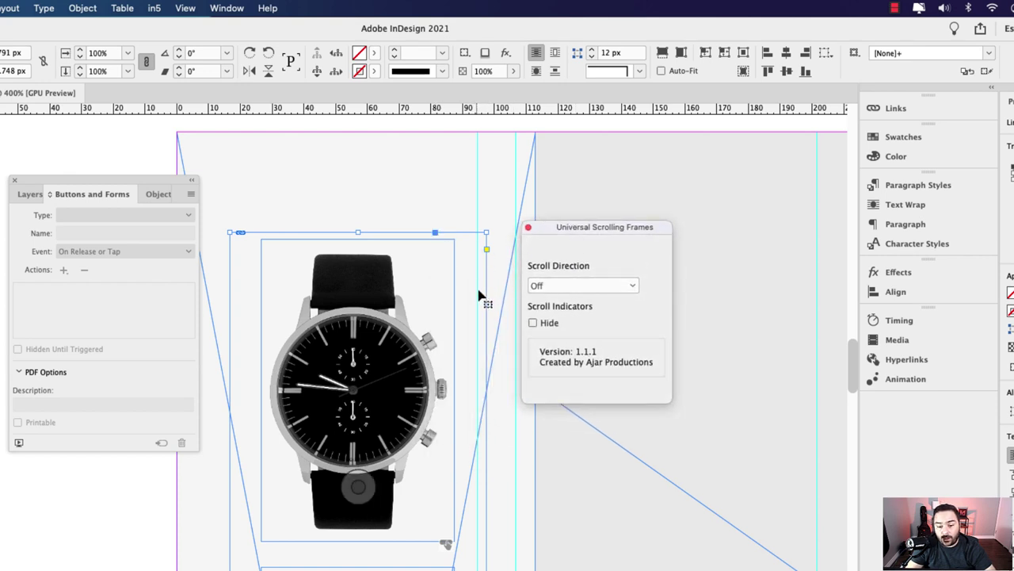
click(578, 286)
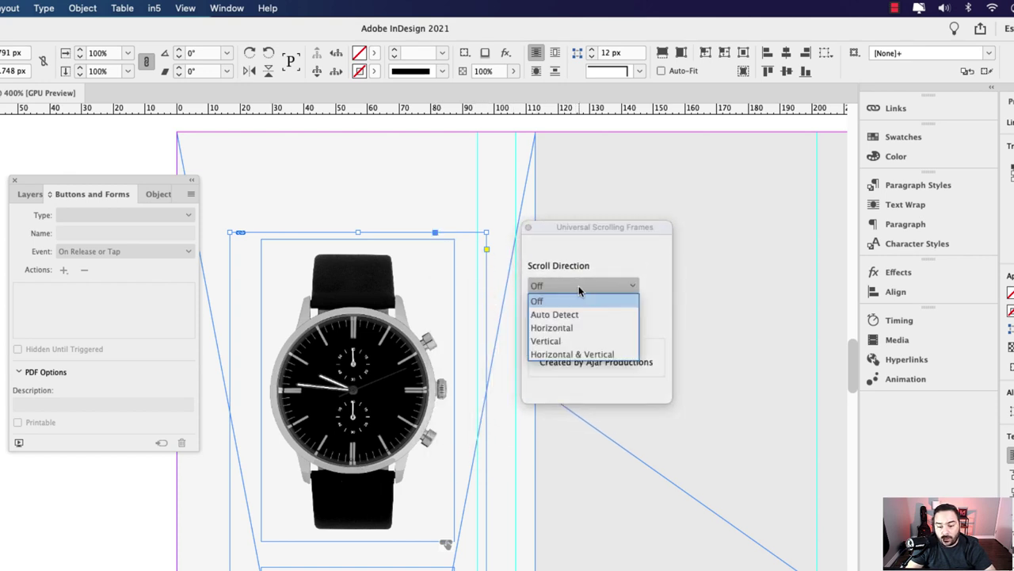
click(573, 341)
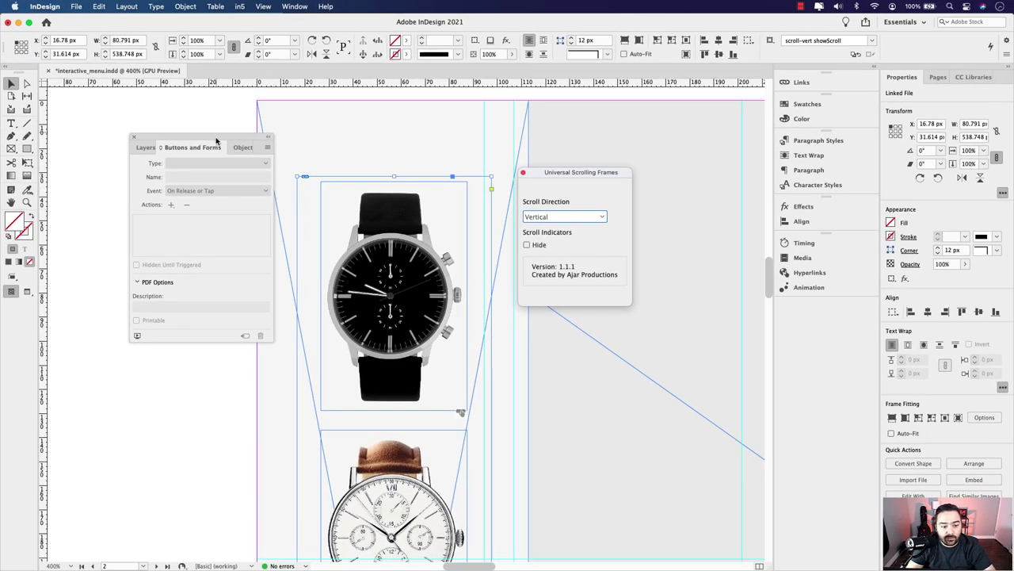
Step: Preview the page's interactivity and check that two thumbnails switch the watch info
drag(216, 140, 270, 113)
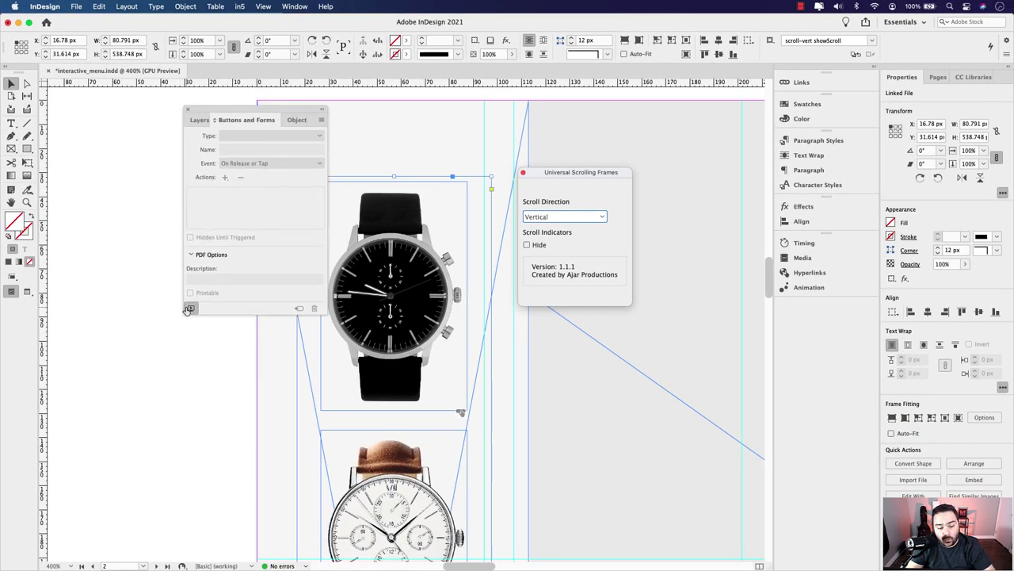
click(190, 308)
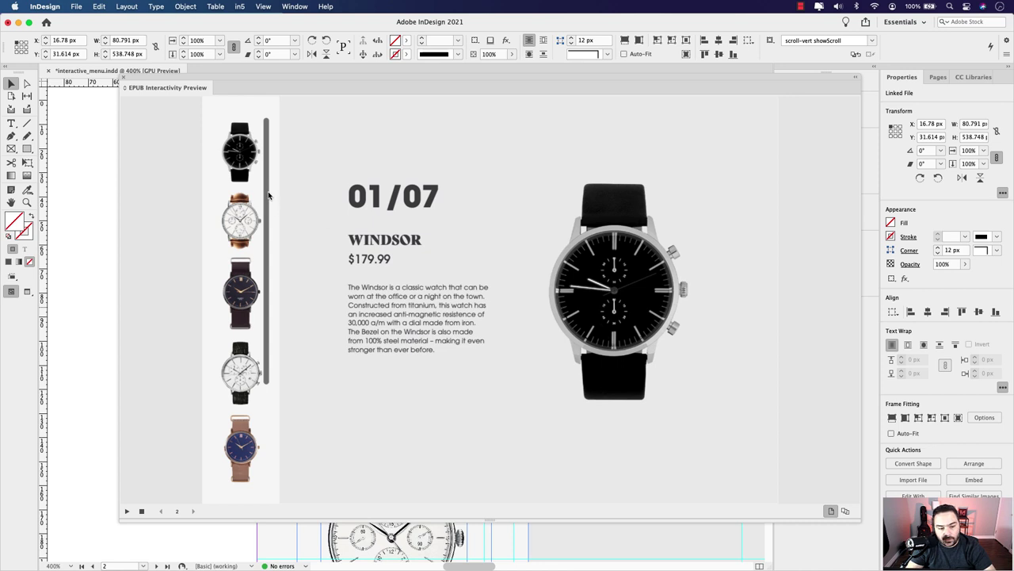
drag(272, 199, 266, 133)
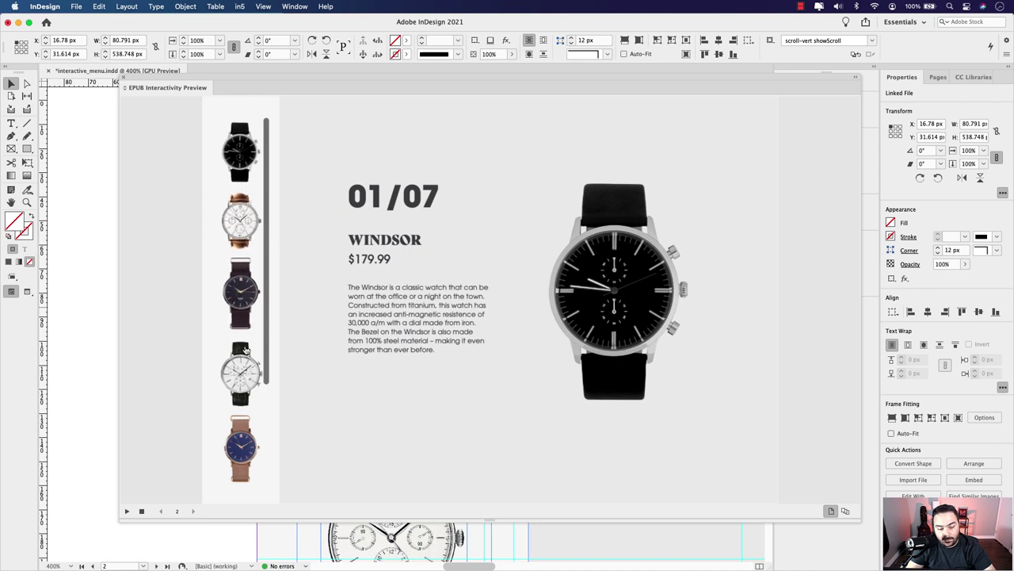
click(240, 222)
click(237, 327)
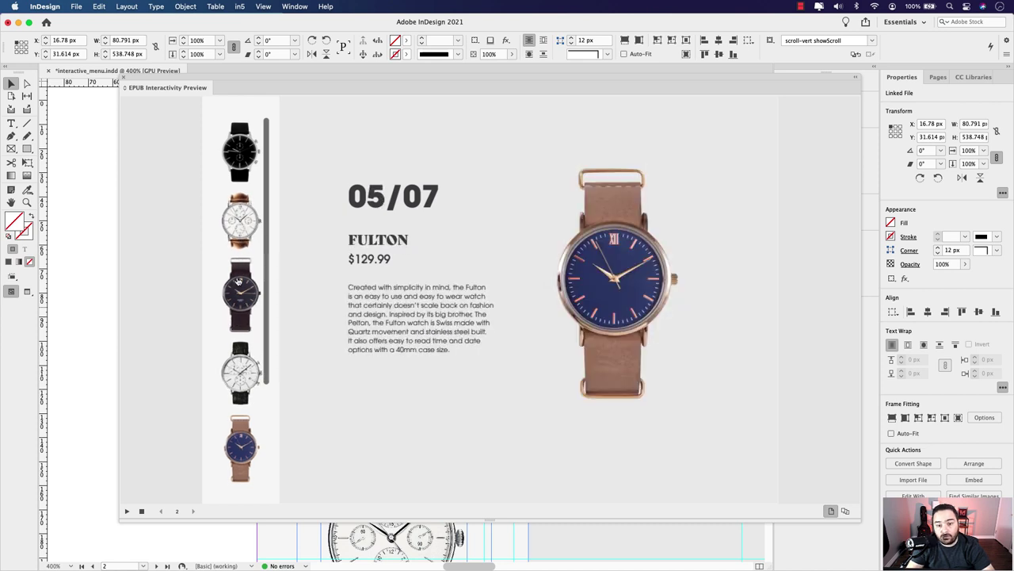
Step: Scroll the thumbnail column down and up, then close the interactivity preview
scroll(247, 155, down, 3)
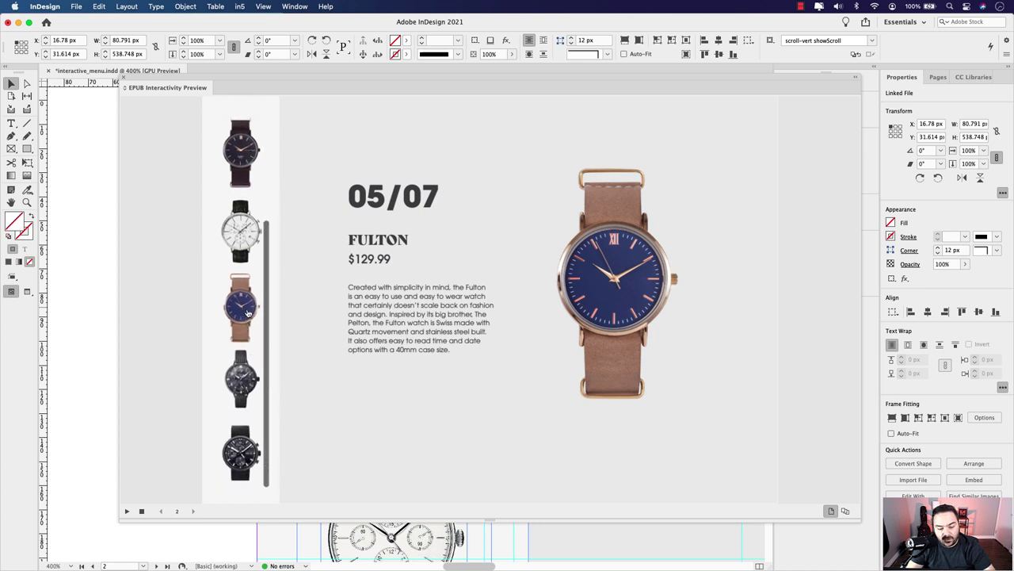
scroll(248, 283, up, 3)
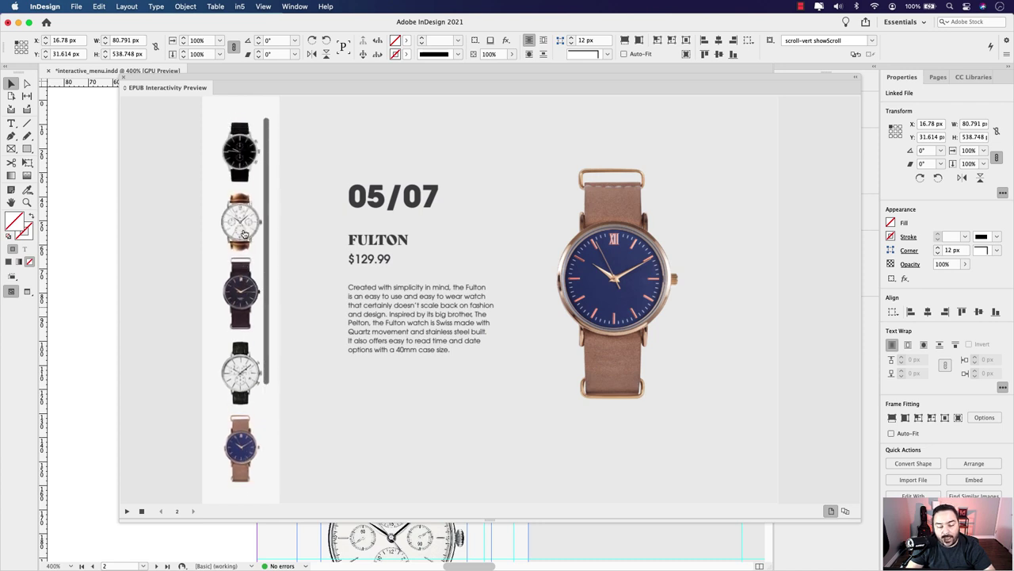
scroll(266, 168, down, 2)
scroll(270, 325, down, 3)
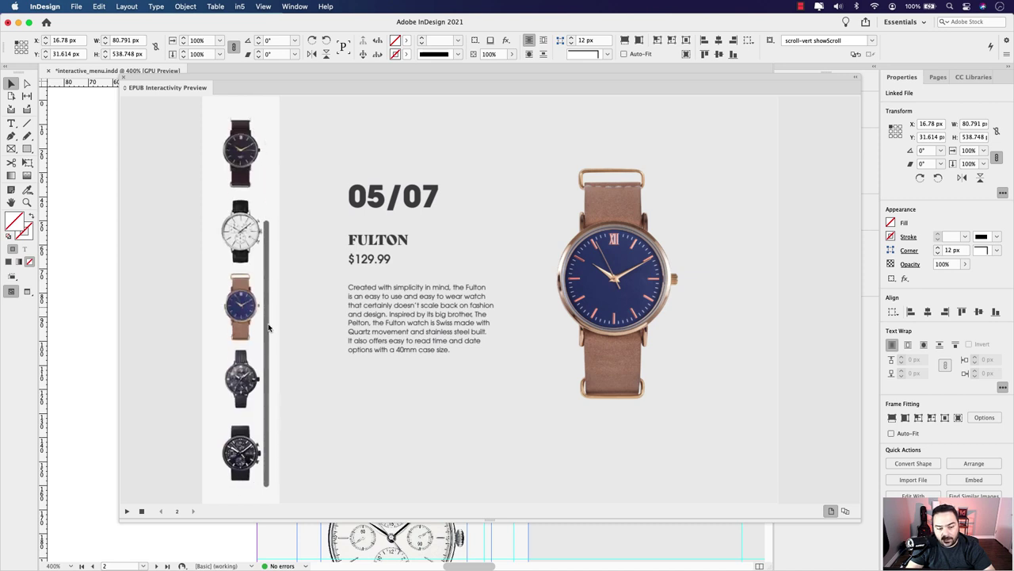
scroll(264, 270, up, 3)
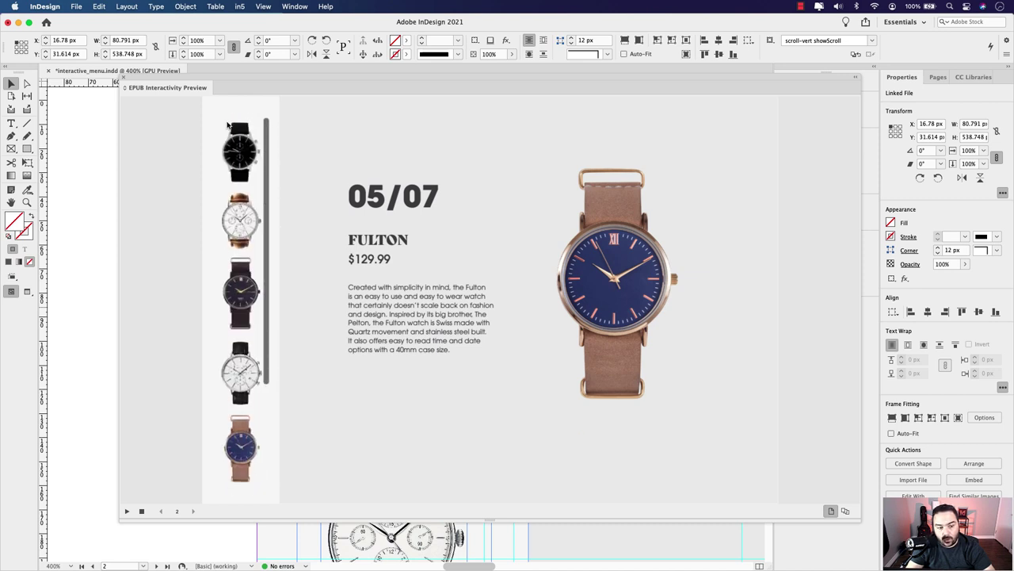
click(123, 79)
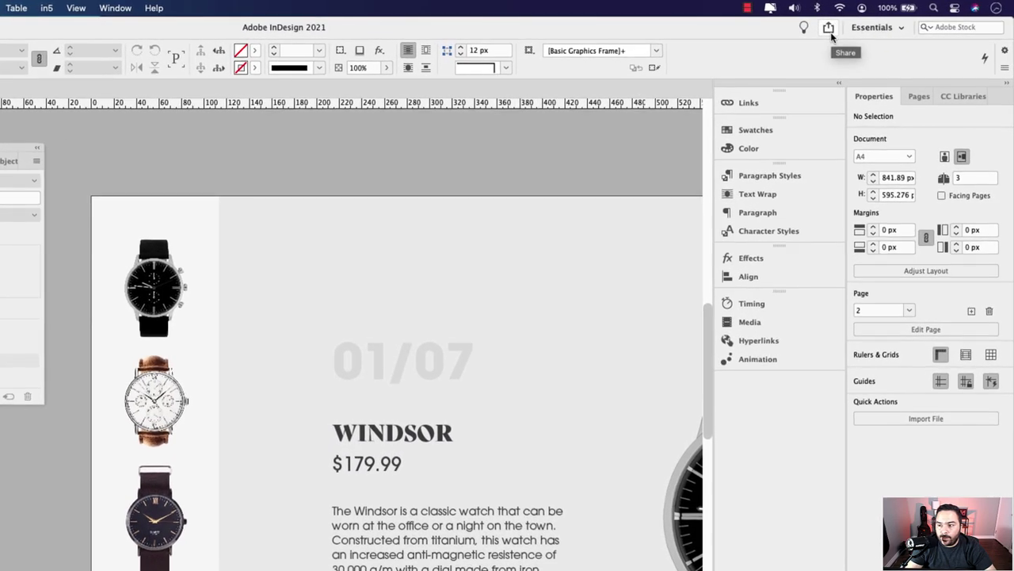
Step: Publish only page 2 of interactive_menu online and view the published document in Chrome
click(865, 21)
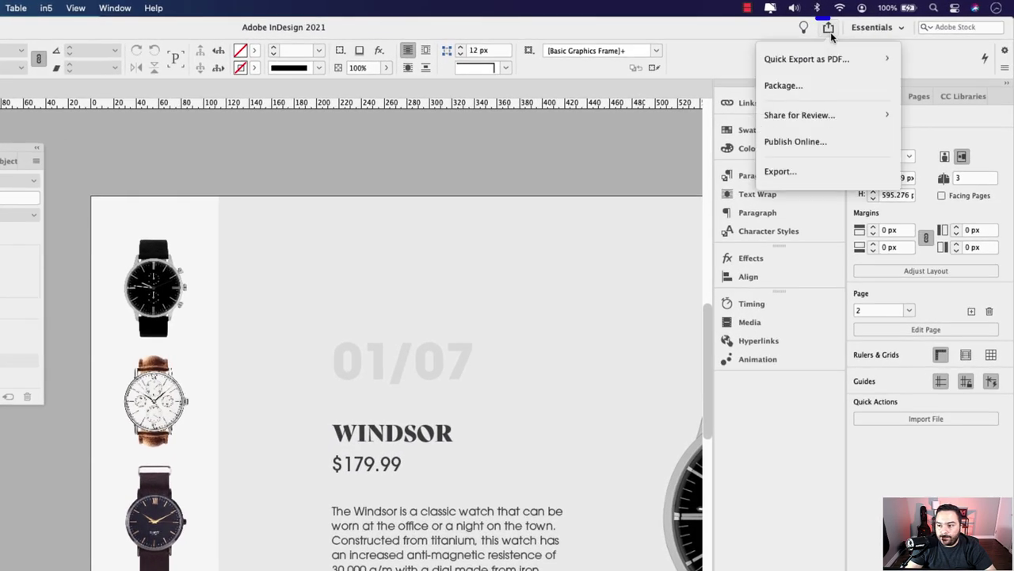
click(824, 143)
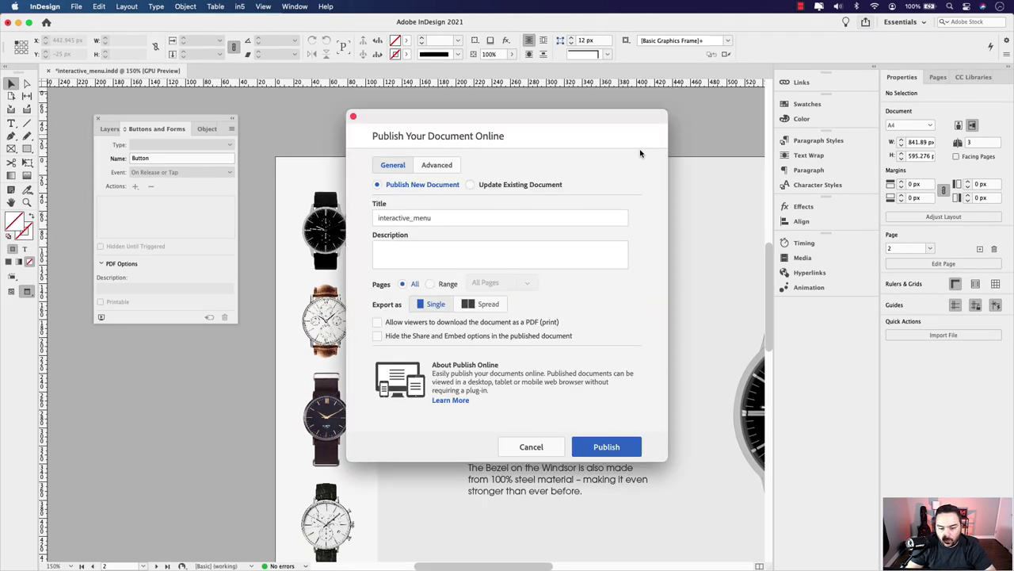
click(430, 285)
click(500, 283)
text(2)
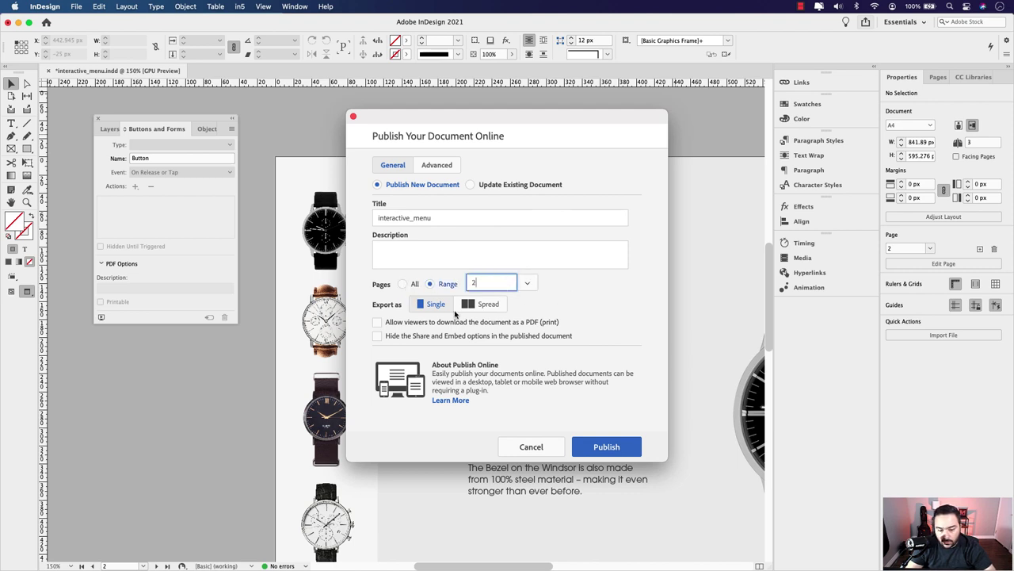
click(576, 310)
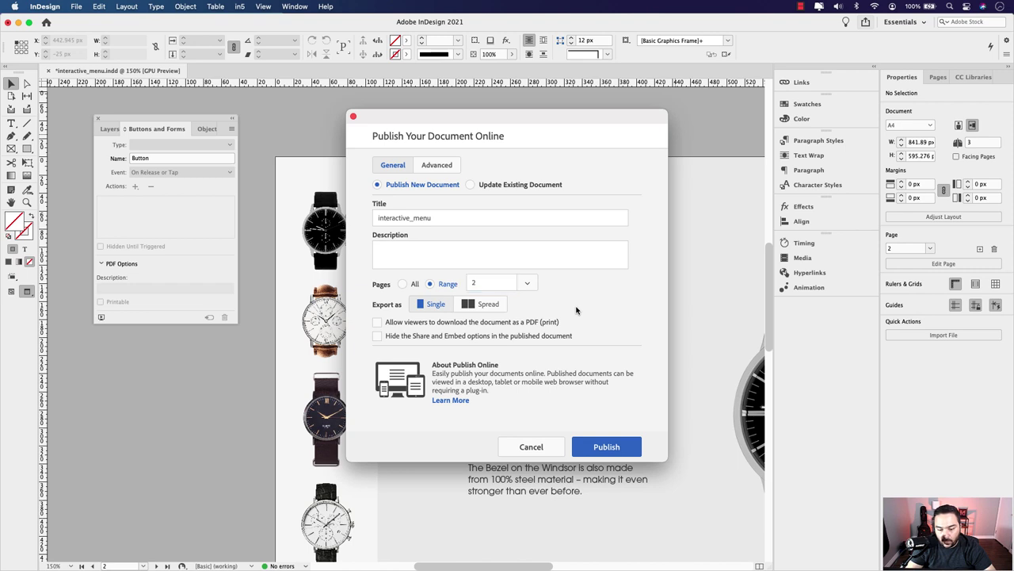
click(606, 446)
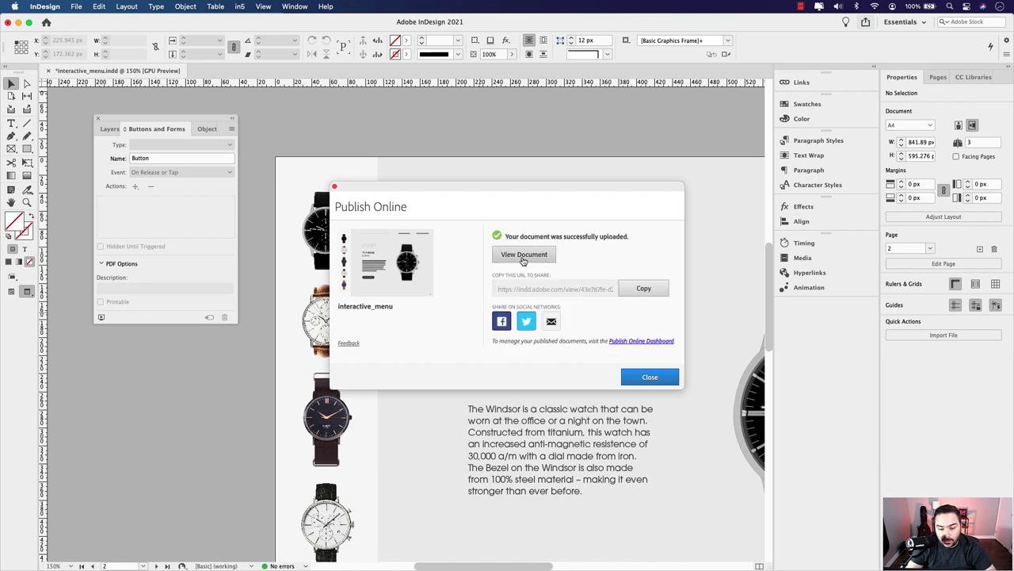
click(520, 259)
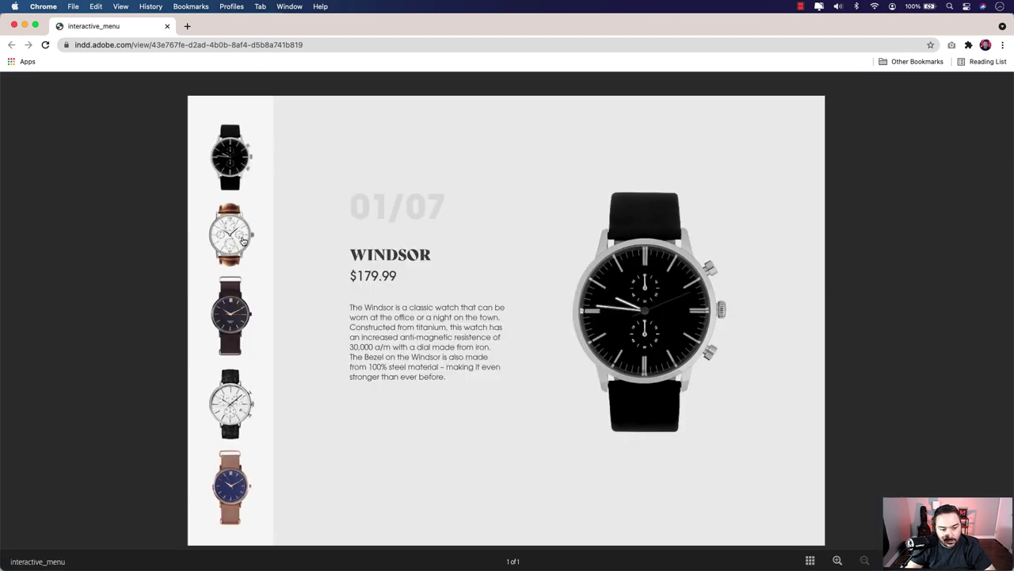
Step: Check the DALTON, PELTON, ESSEX, FULTON, EVERTON and WATFORD thumbnails on the published page
click(242, 239)
click(246, 290)
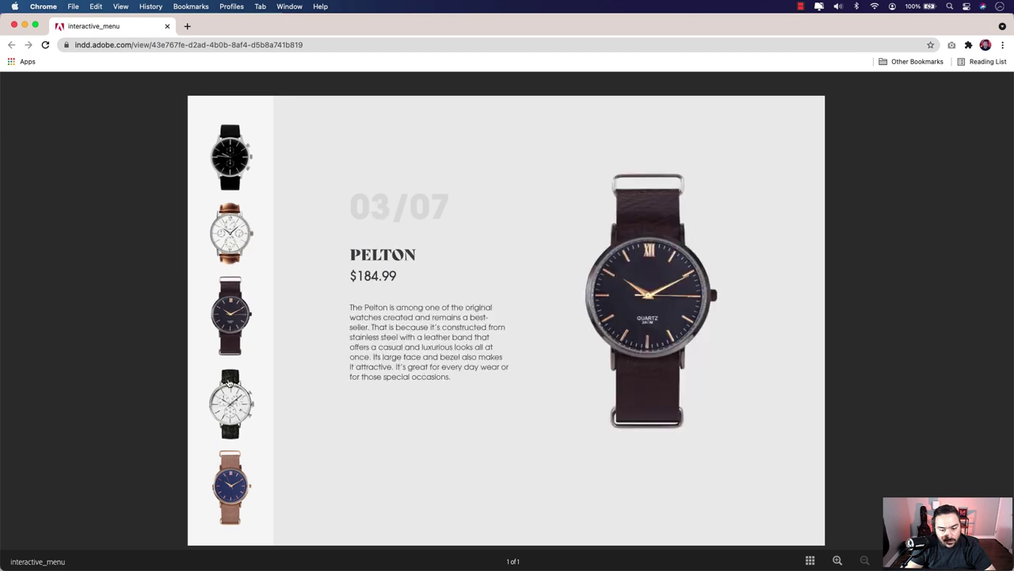
click(237, 402)
click(238, 473)
click(230, 390)
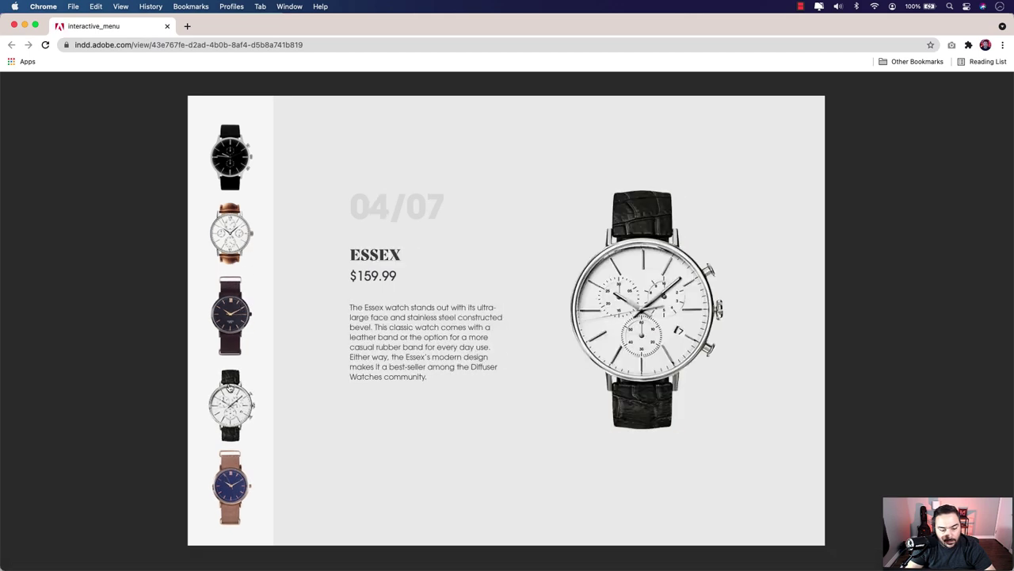
scroll(230, 386, down, 3)
click(230, 389)
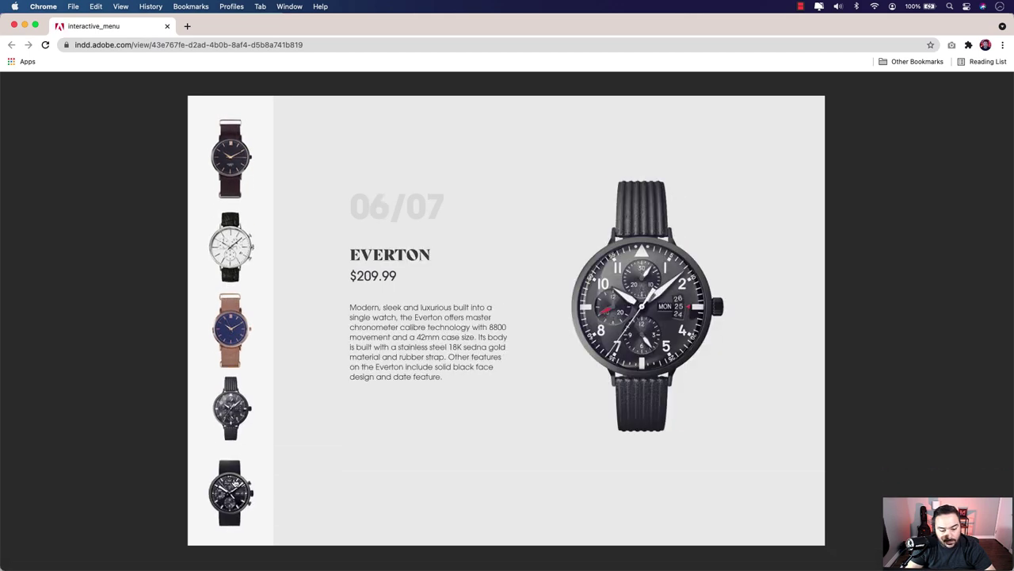
click(230, 487)
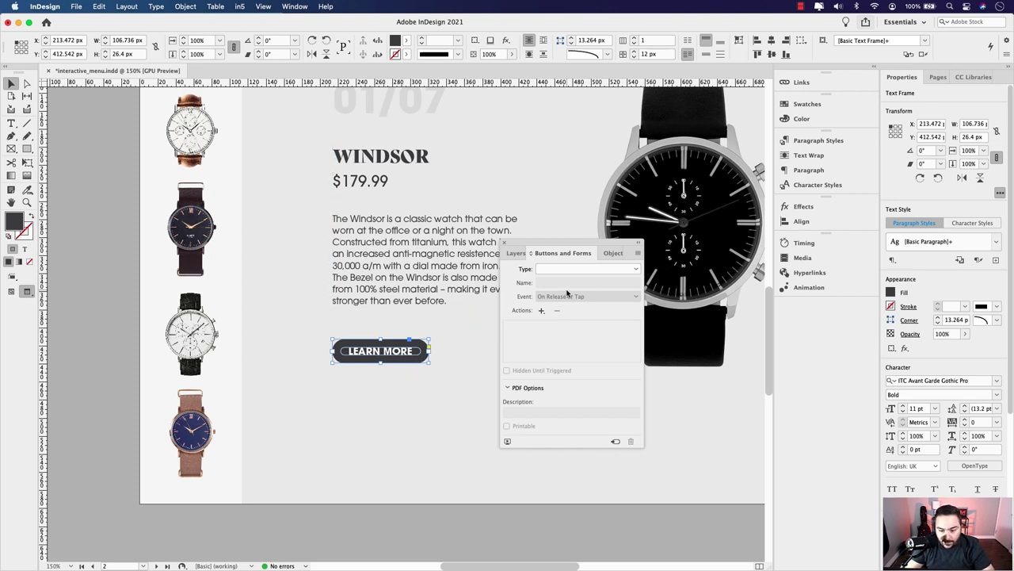
Step: Turn LEARN MORE into a button named 'Online Button'
click(634, 271)
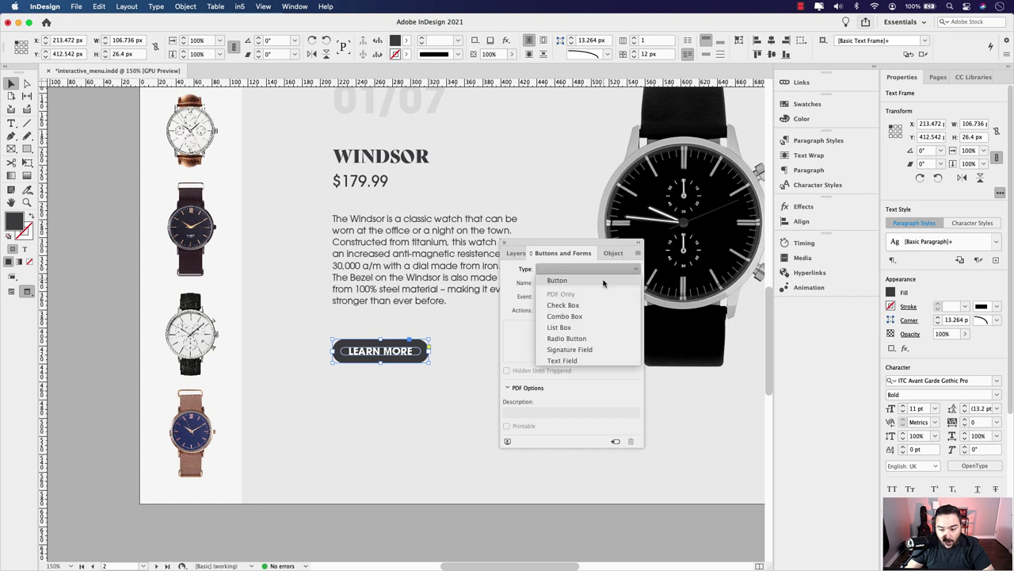
click(577, 282)
click(521, 283)
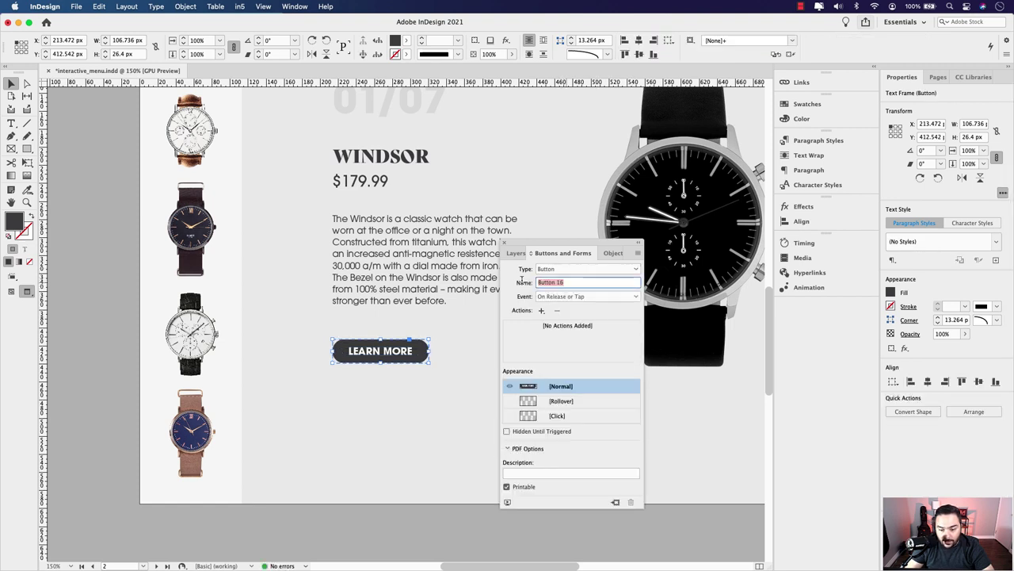
text(On)
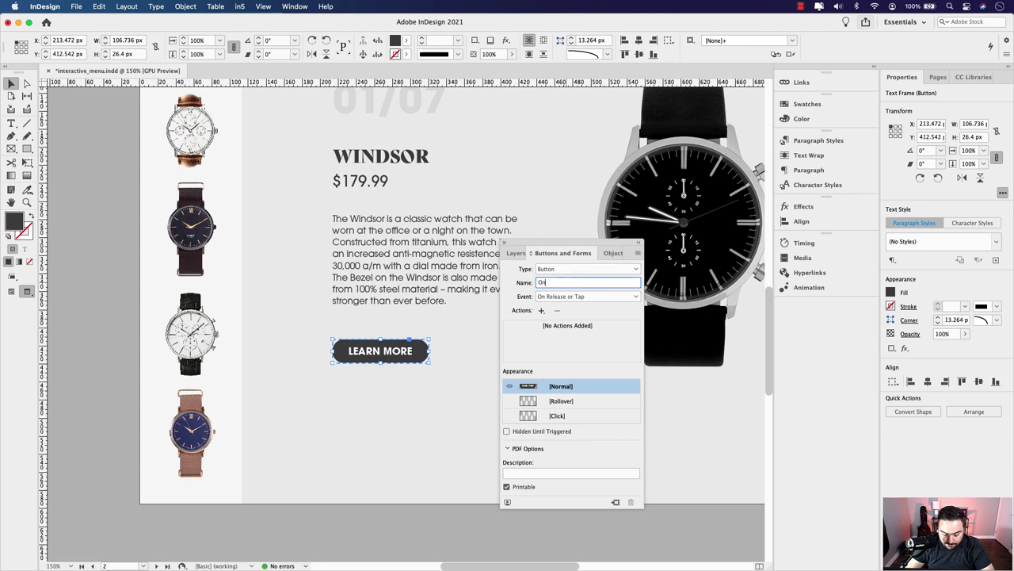
text(line Button)
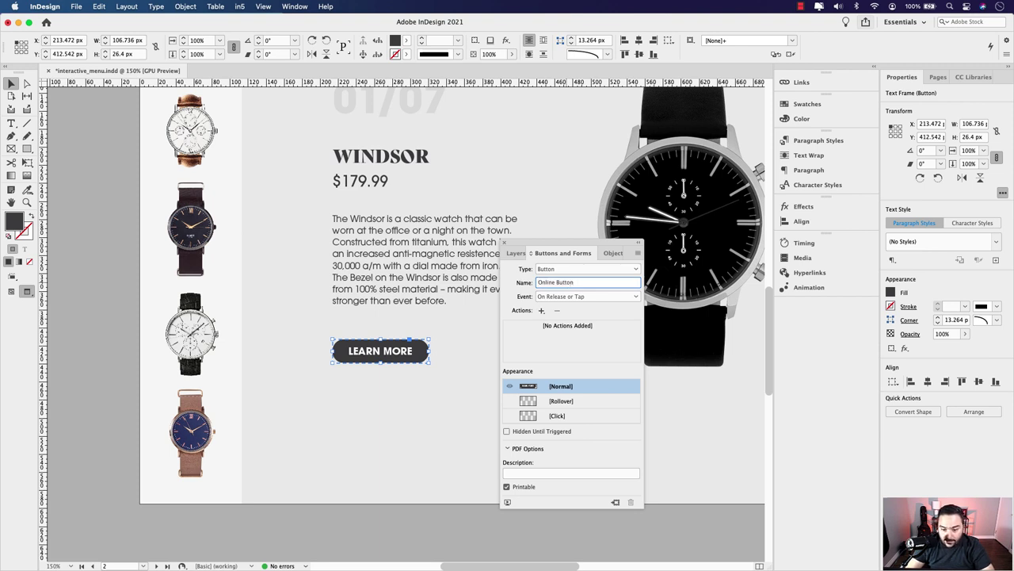
Step: Add a Go To URL action with the published document's link and test it in preview
click(542, 310)
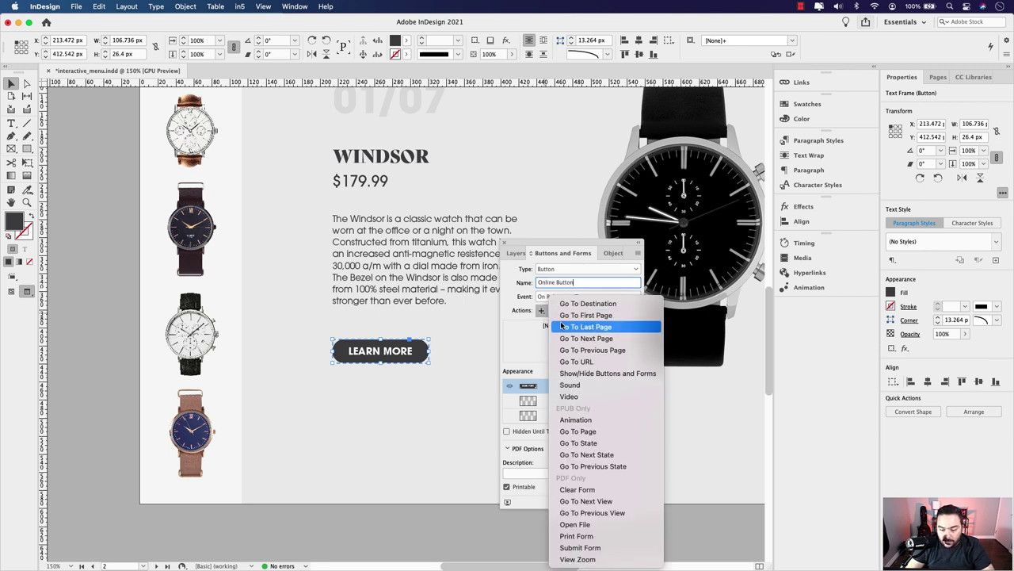
click(541, 294)
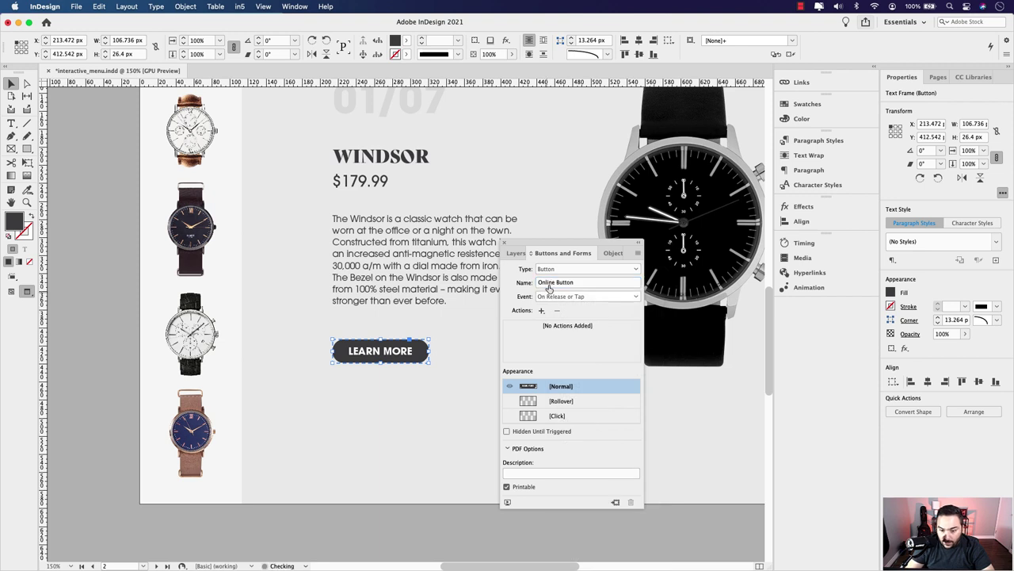
click(542, 310)
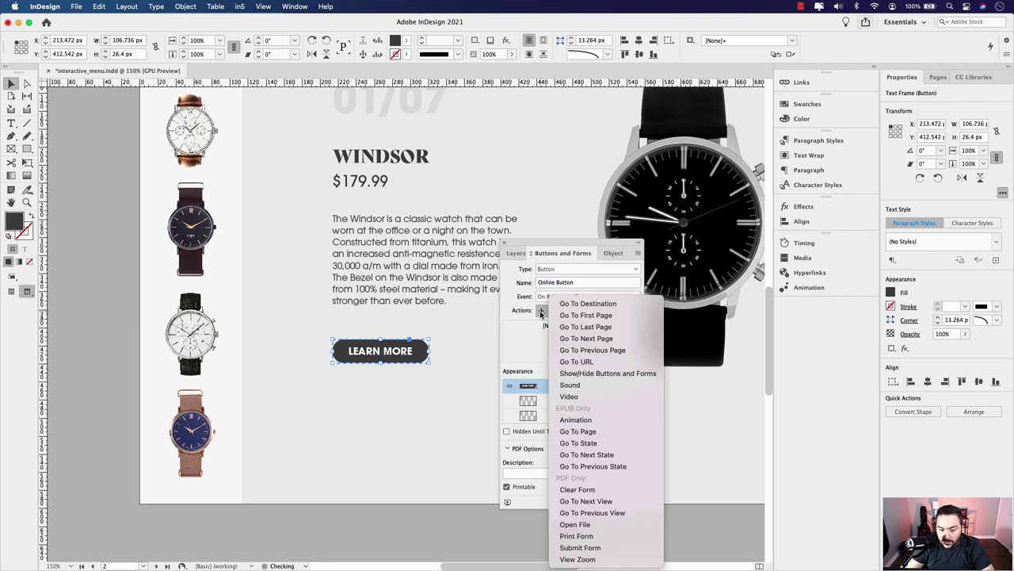
click(602, 361)
click(540, 370)
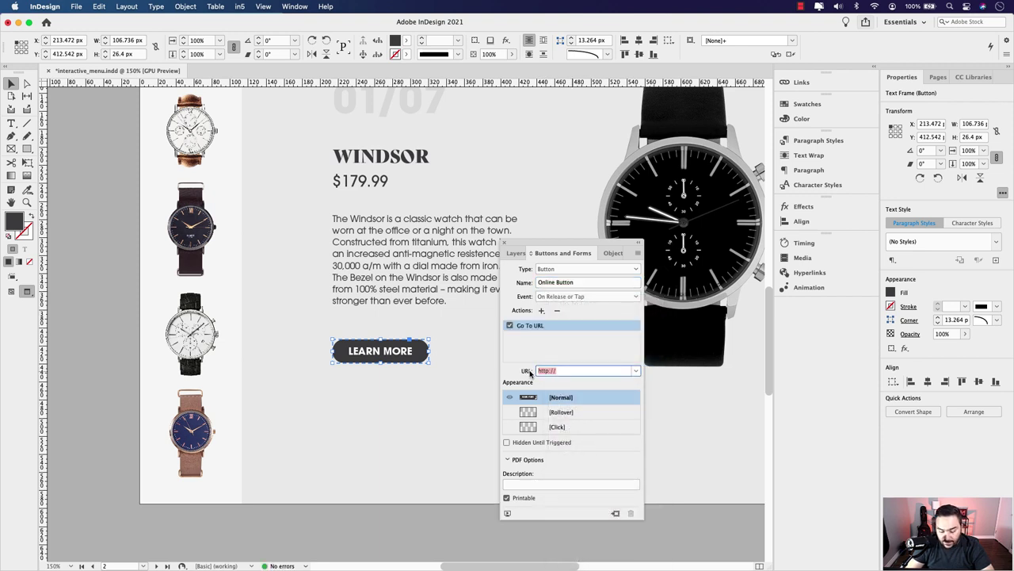
key(super+v)
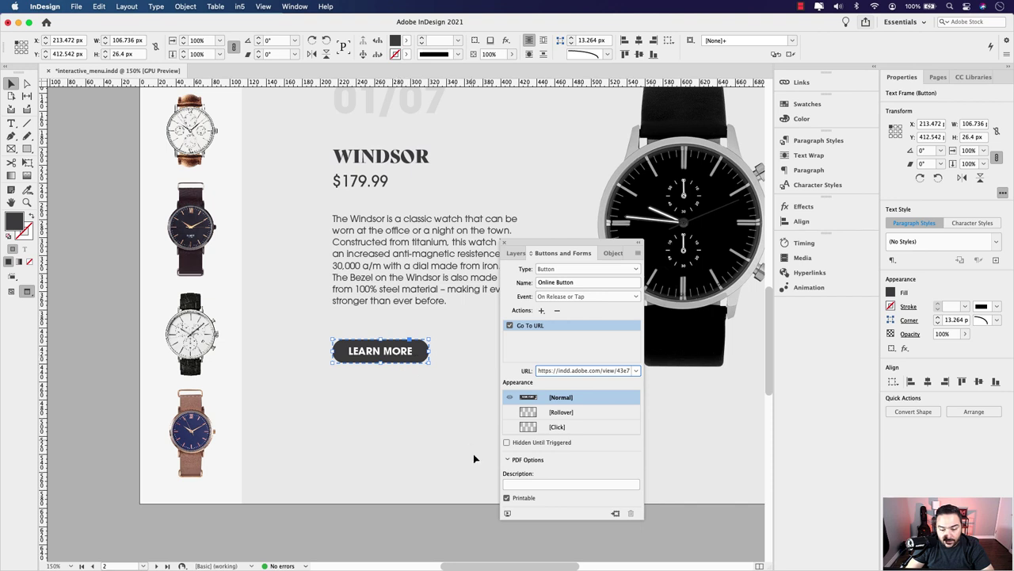
click(507, 513)
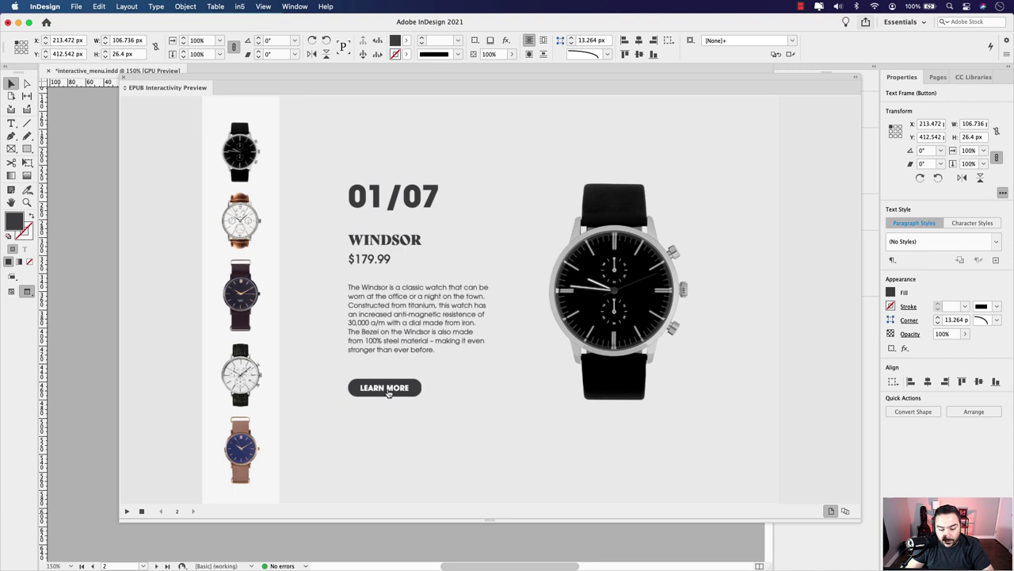
click(394, 388)
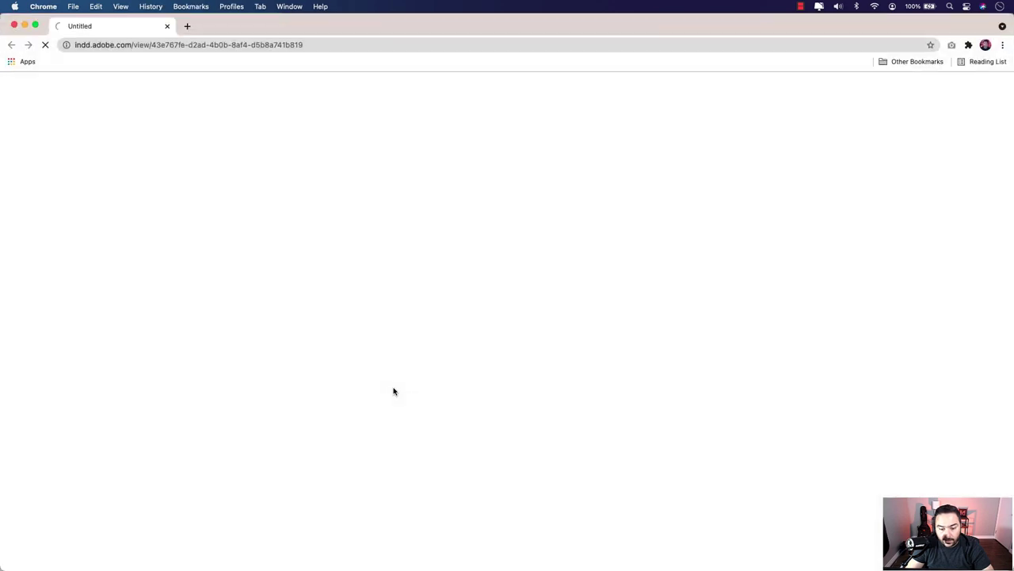